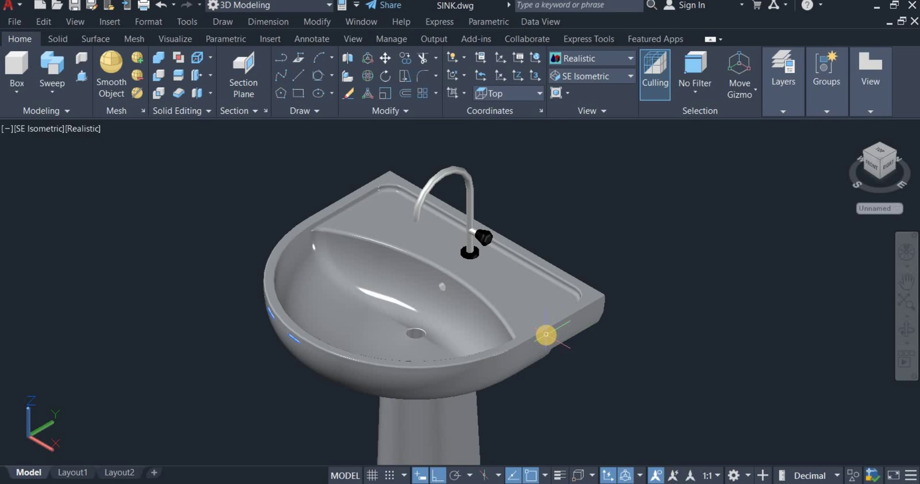
- Switch to Drawing2.dwg and set its units to Decimal length with precision 0 and Millimeters as insertion scale
{"action": "mouse_move", "coordinate": [547, 335]}
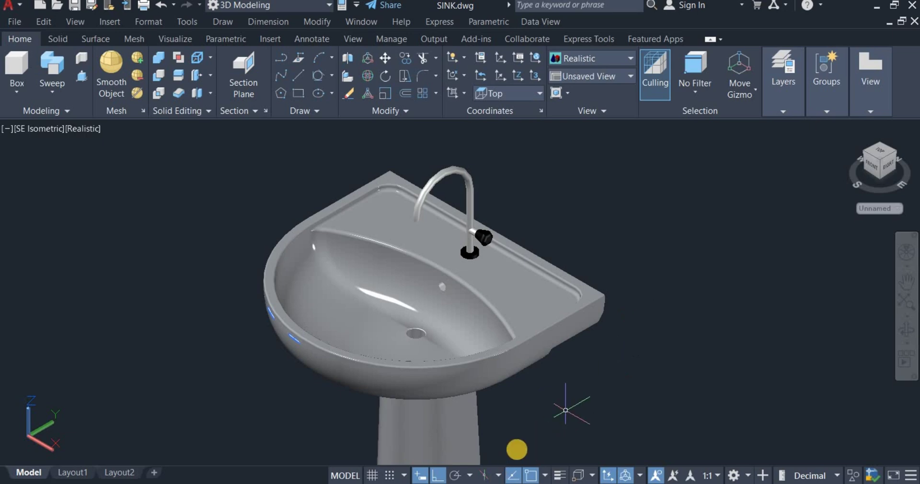
{"action": "mouse_move", "coordinate": [509, 468]}
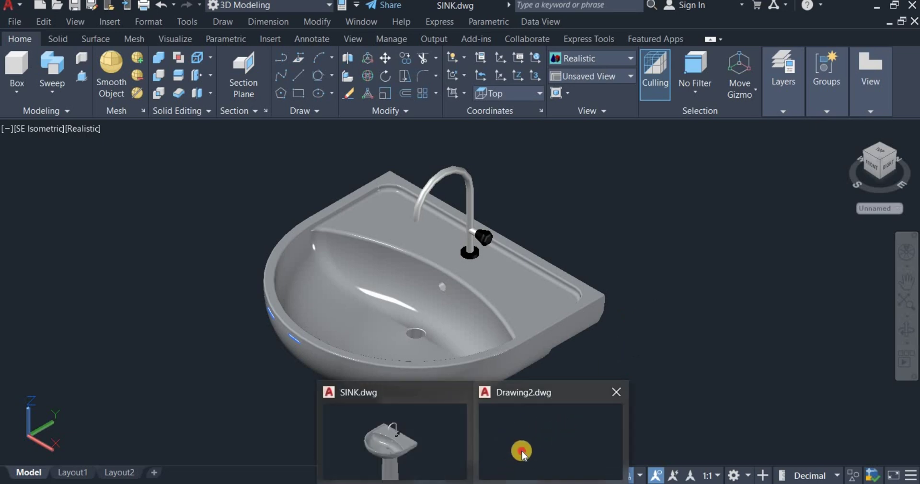
{"action": "left_click", "coordinate": [520, 451]}
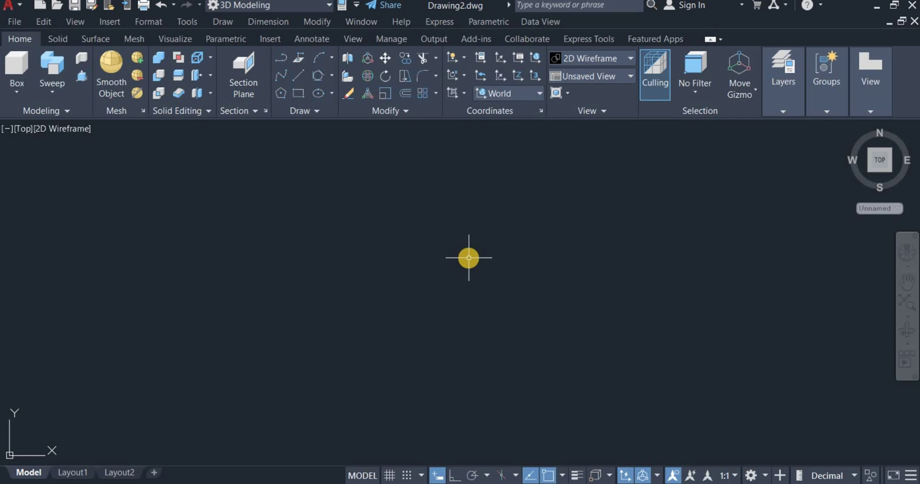
{"action": "type", "text": "U"}
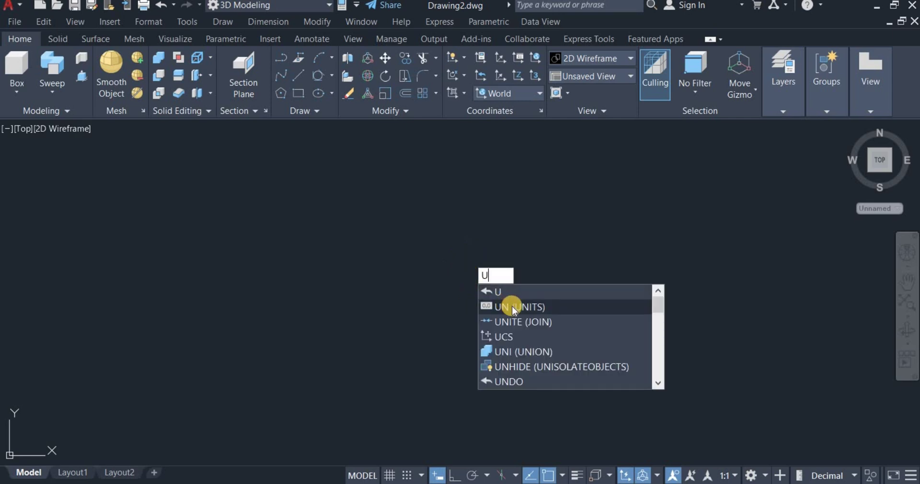
{"action": "left_click", "coordinate": [512, 308]}
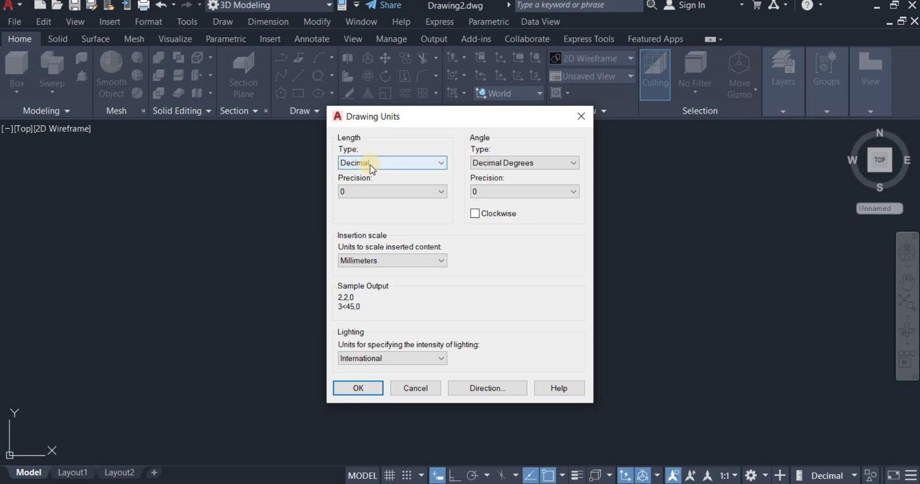
{"action": "left_click", "coordinate": [441, 164]}
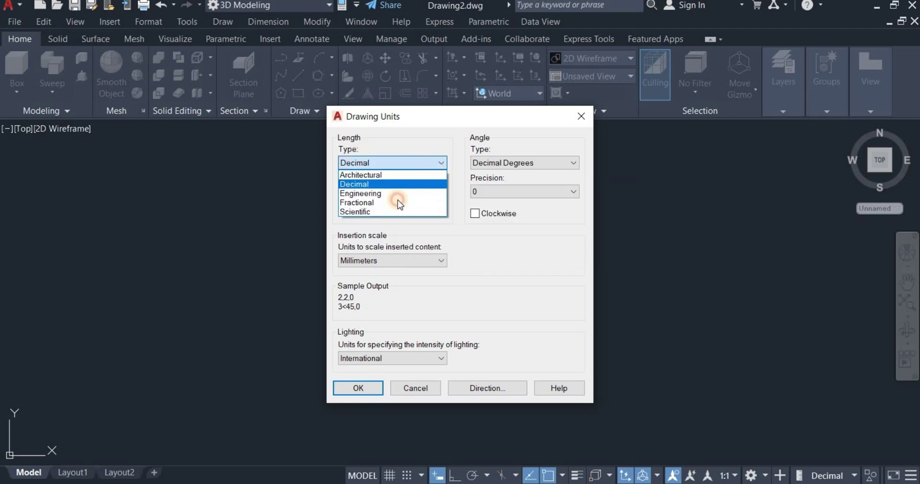
{"action": "left_click", "coordinate": [395, 186]}
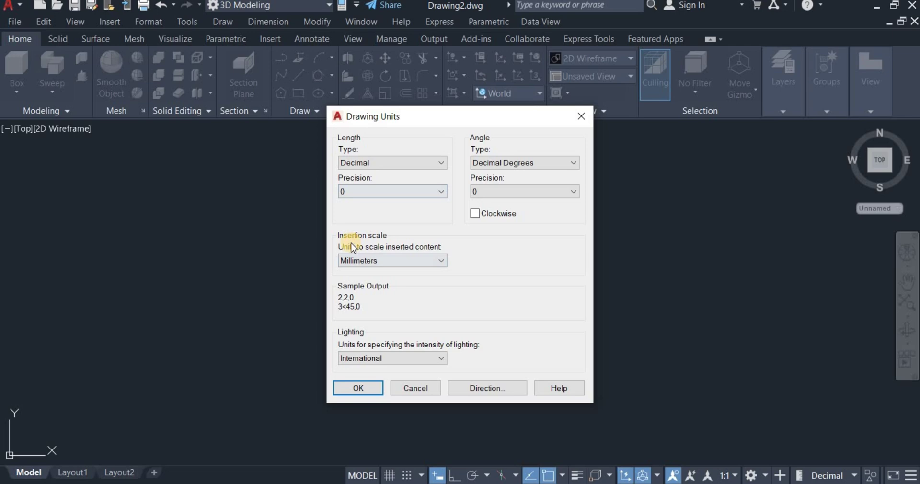
{"action": "left_click", "coordinate": [447, 195]}
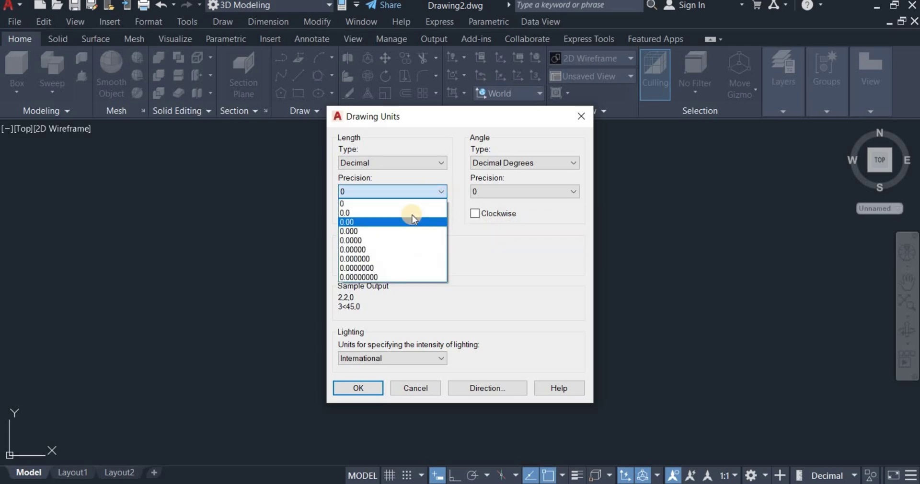
{"action": "left_click", "coordinate": [410, 205]}
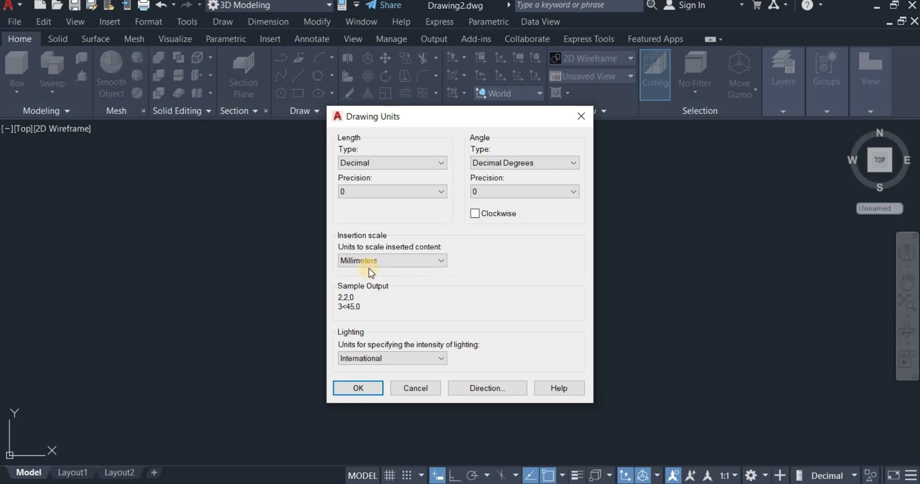
{"action": "left_click", "coordinate": [441, 262]}
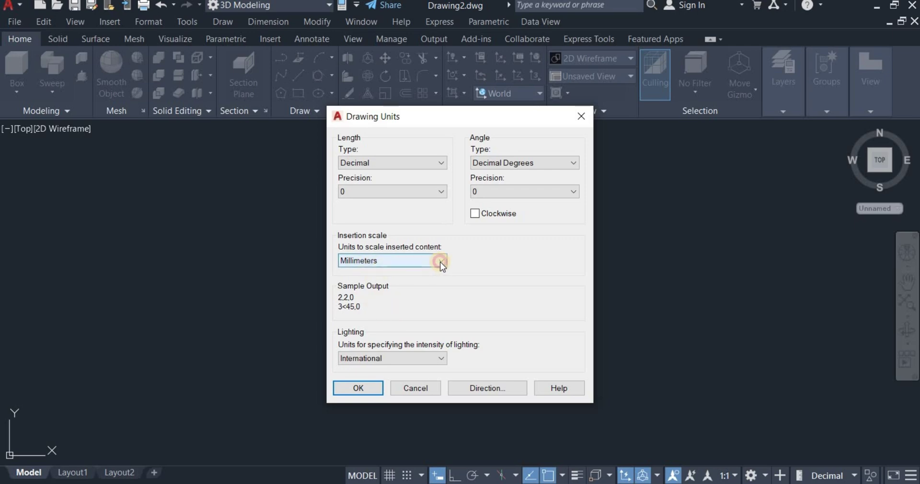
{"action": "left_click", "coordinate": [390, 320]}
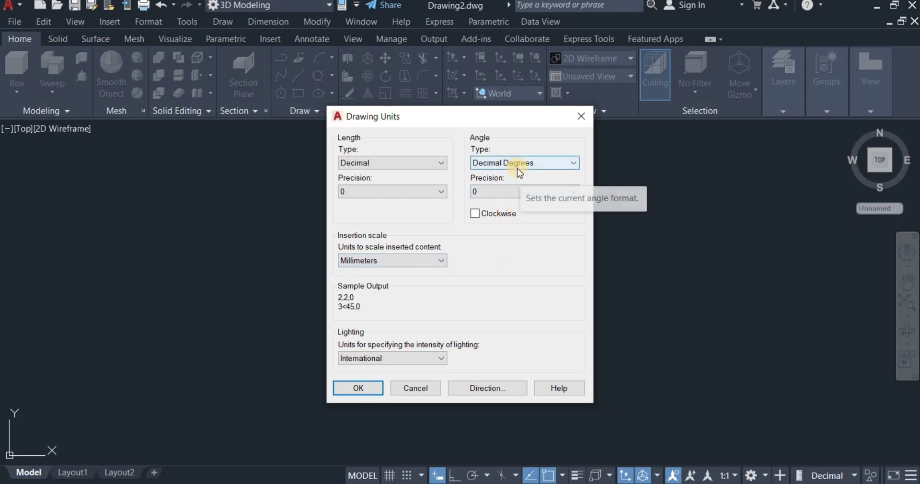
{"action": "left_click", "coordinate": [361, 392]}
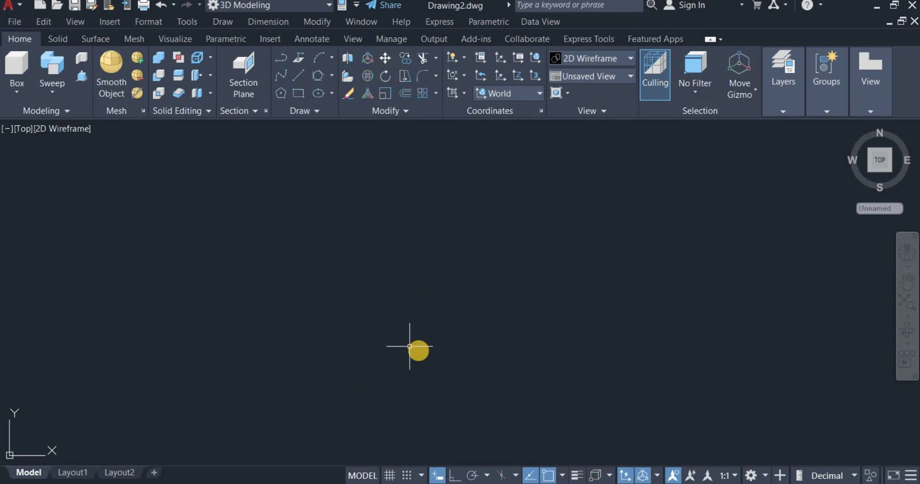
- Switch to the SINK.dwg reference drawing and examine the finished sink's outline in the Top view
{"action": "mouse_move", "coordinate": [436, 464]}
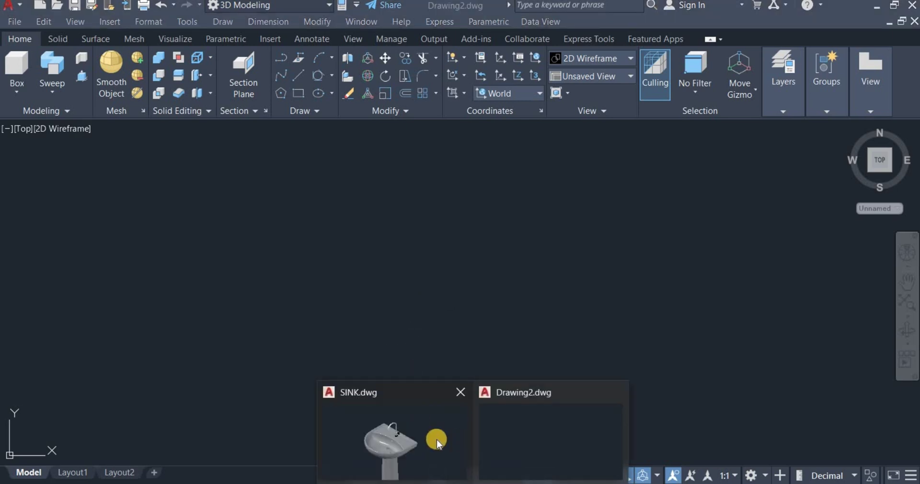
{"action": "left_click", "coordinate": [427, 438]}
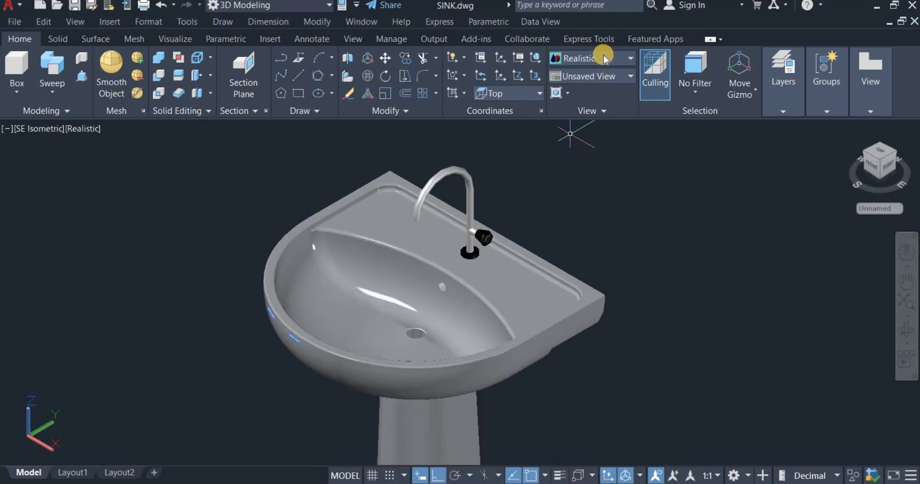
{"action": "left_click", "coordinate": [597, 78]}
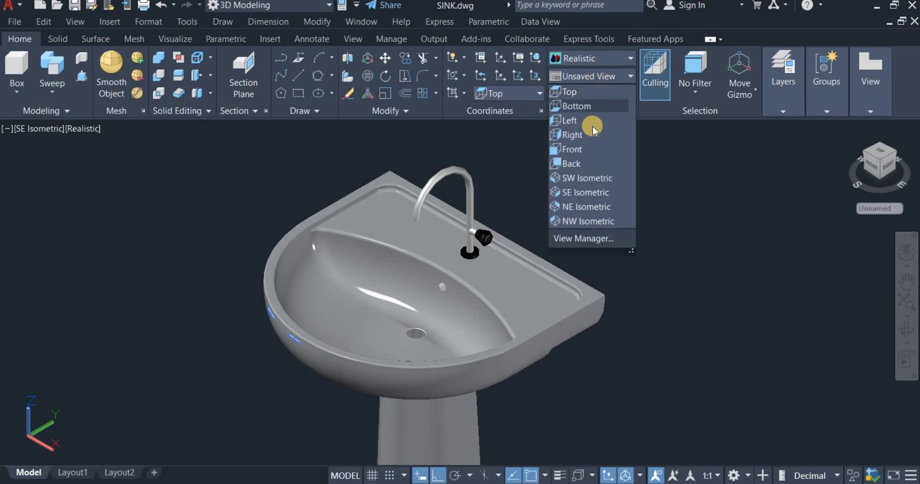
{"action": "left_click", "coordinate": [590, 92]}
{"action": "scroll", "coordinate": [455, 252], "scroll_direction": "down", "scroll_amount": 3}
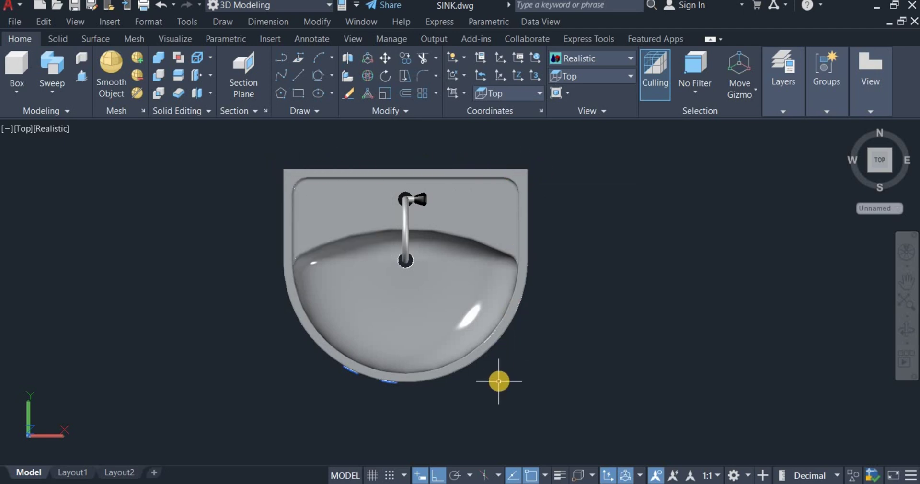
- Return to Drawing2.dwg and draw a rectangle 800 mm wide and 700 mm high for the sink outline
{"action": "mouse_move", "coordinate": [518, 471]}
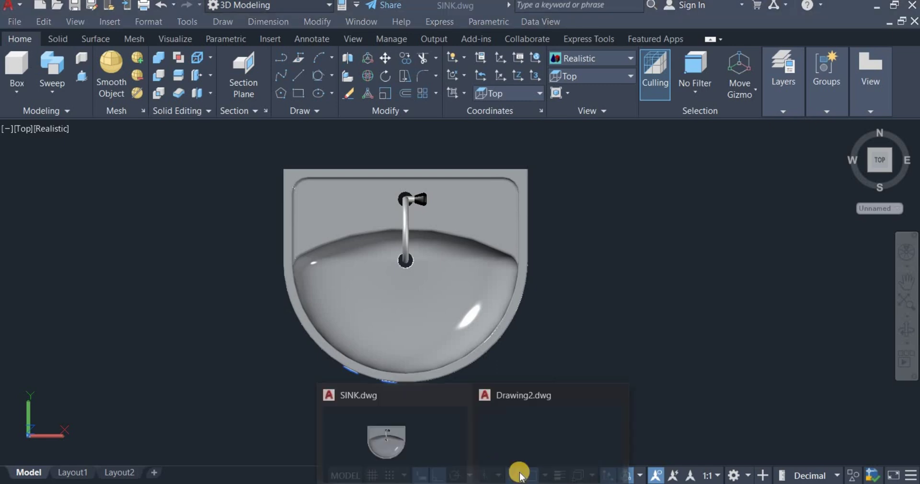
{"action": "left_click", "coordinate": [514, 403]}
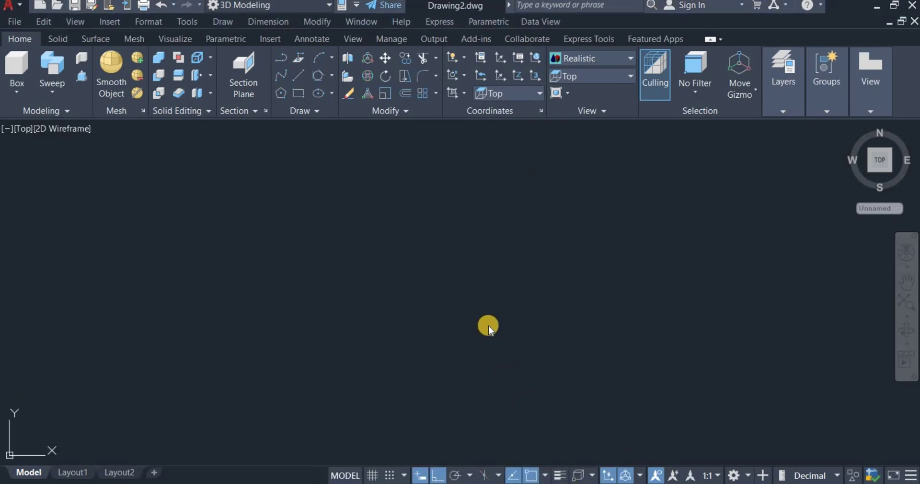
{"action": "left_click", "coordinate": [298, 92]}
{"action": "left_click", "coordinate": [316, 213]}
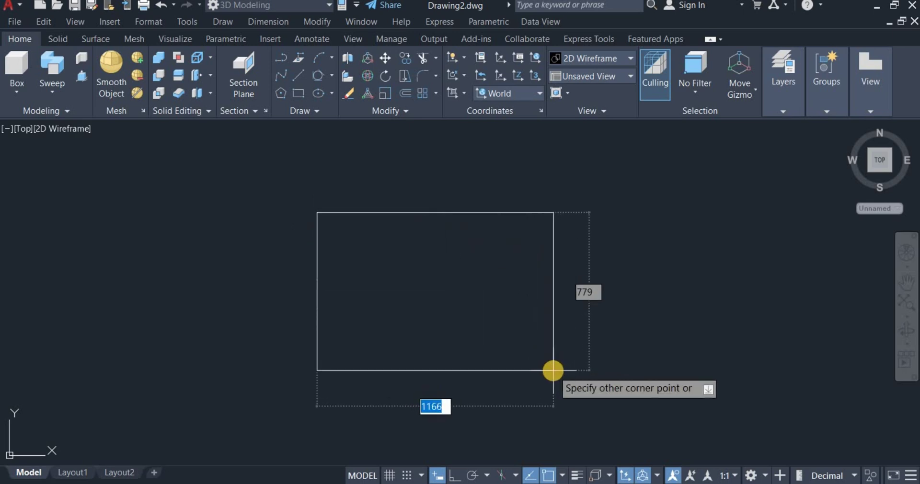
{"action": "type", "text": "800"}
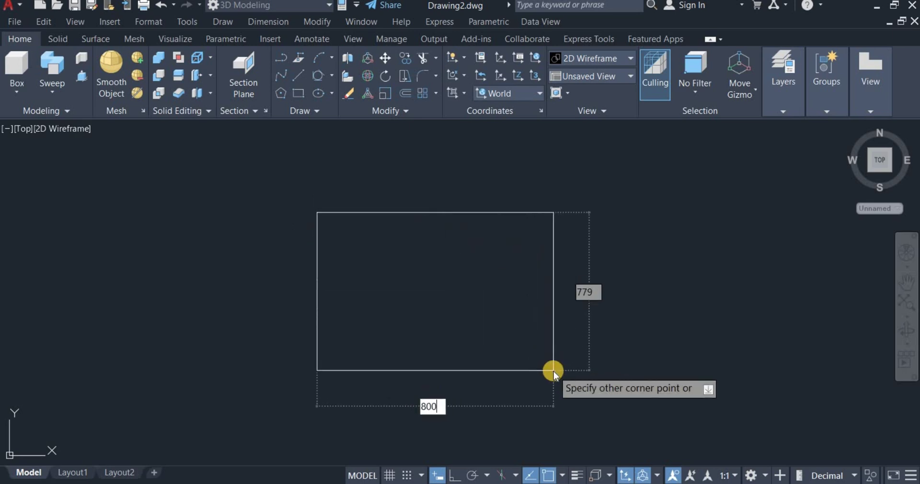
{"action": "key", "text": "Tab"}
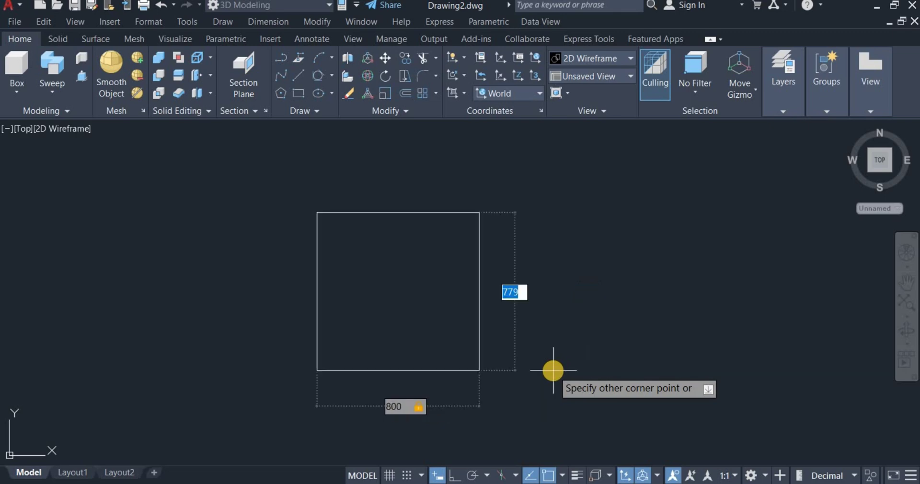
{"action": "type", "text": "7"}
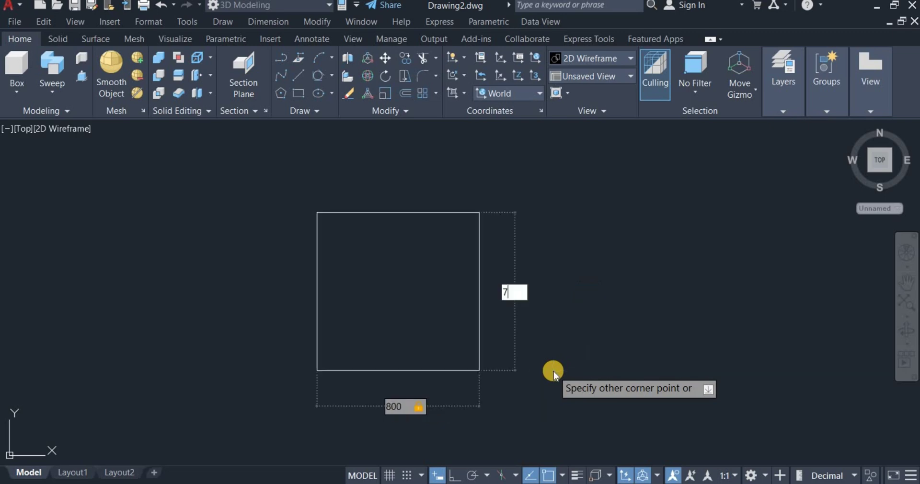
{"action": "type", "text": "00"}
{"action": "key", "text": "Return"}
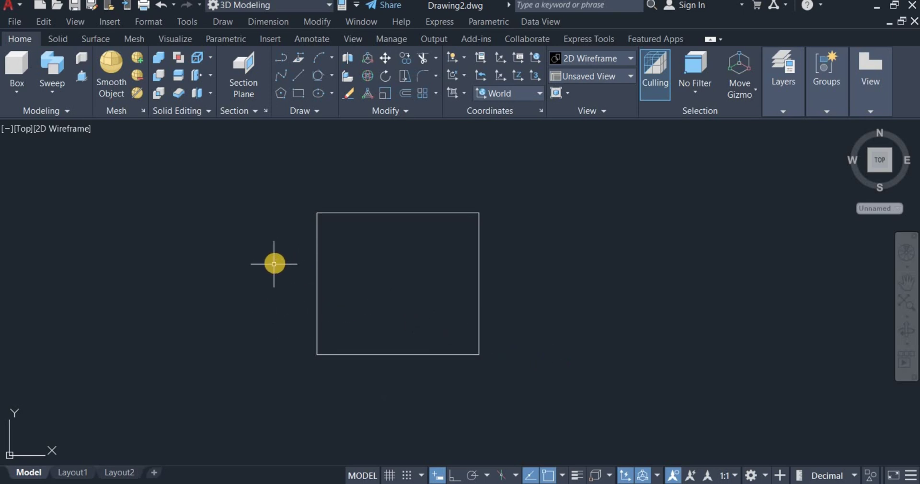
- Draw a Tan, Tan, Tan circle touching the rectangle's left, bottom and right sides
{"action": "left_click", "coordinate": [333, 77]}
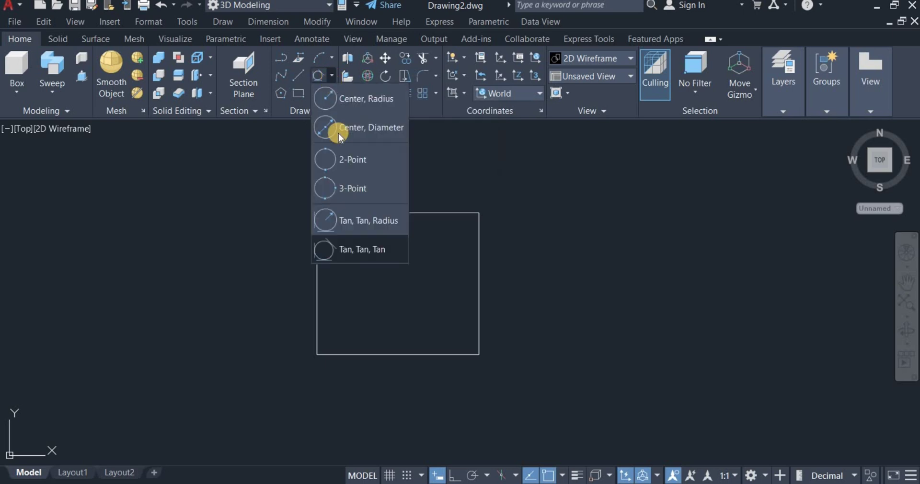
{"action": "left_click", "coordinate": [367, 257]}
{"action": "left_click", "coordinate": [367, 255]}
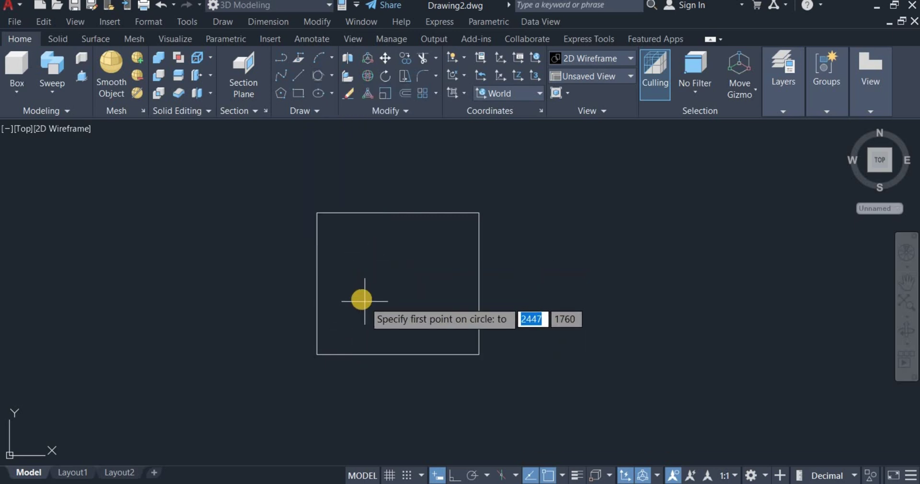
{"action": "left_click", "coordinate": [317, 289]}
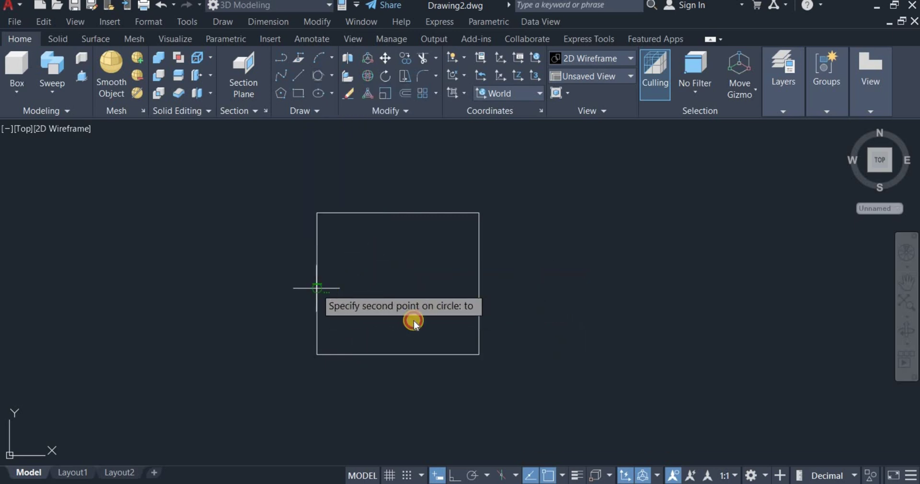
{"action": "left_click", "coordinate": [405, 356]}
{"action": "left_click", "coordinate": [478, 290]}
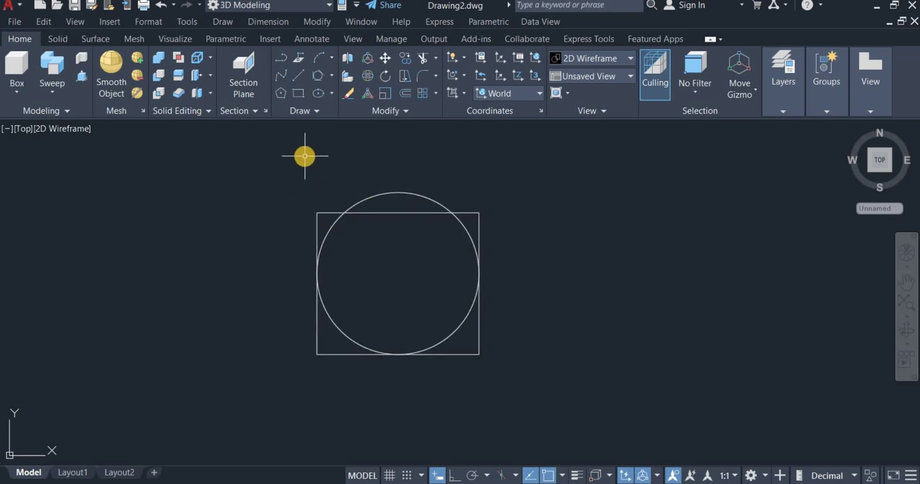
- Trim the circle's upper arcs and the rectangle's two lower corners, leaving a straight-topped outline with a semicircular bottom
{"action": "left_click", "coordinate": [423, 57]}
{"action": "left_click", "coordinate": [398, 192]}
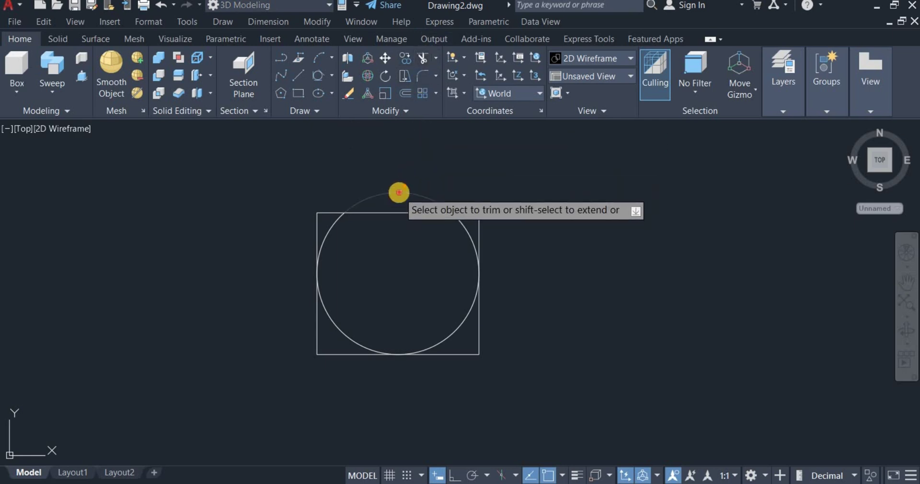
{"action": "left_click", "coordinate": [330, 233]}
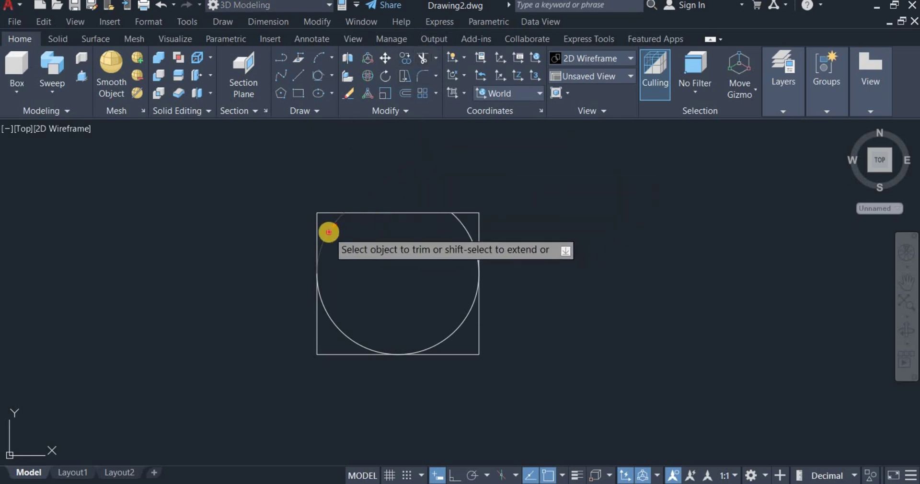
{"action": "left_click", "coordinate": [464, 232]}
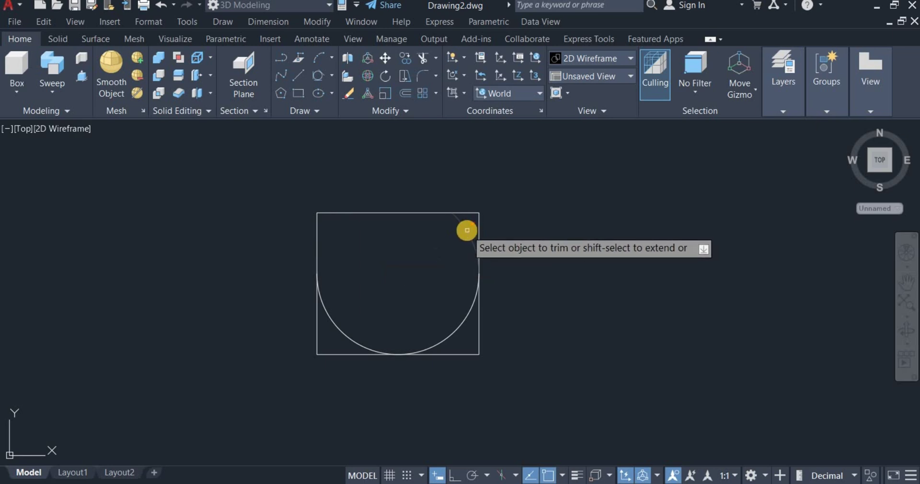
{"action": "left_click_drag", "start_coordinate": [481, 343], "coordinate": [450, 363]}
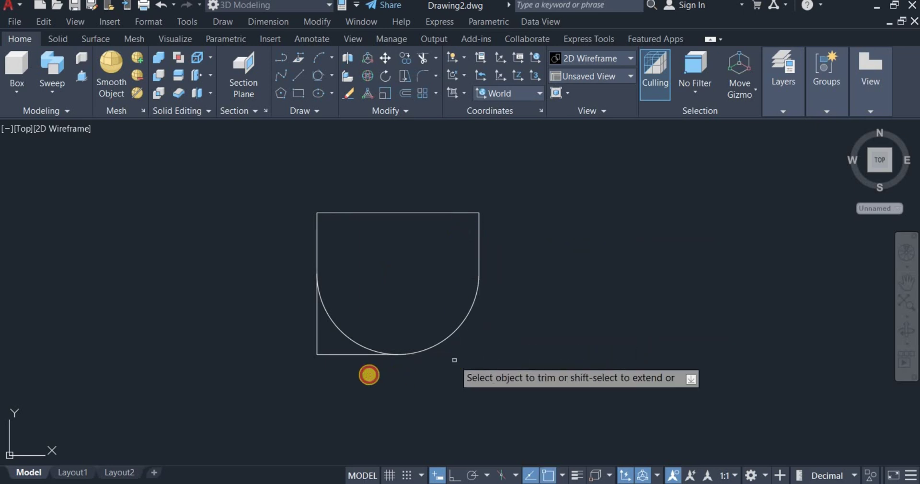
{"action": "left_click_drag", "start_coordinate": [350, 363], "coordinate": [258, 312]}
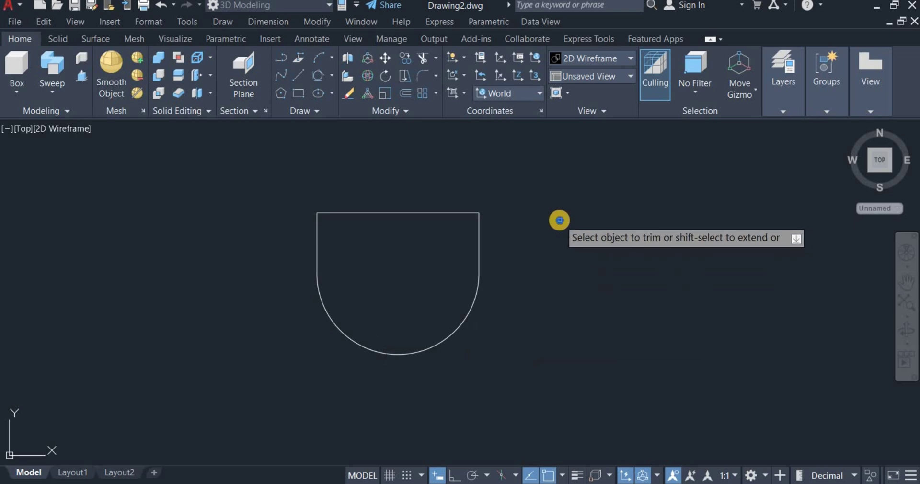
{"action": "right_click", "coordinate": [560, 221]}
{"action": "left_click", "coordinate": [580, 231]}
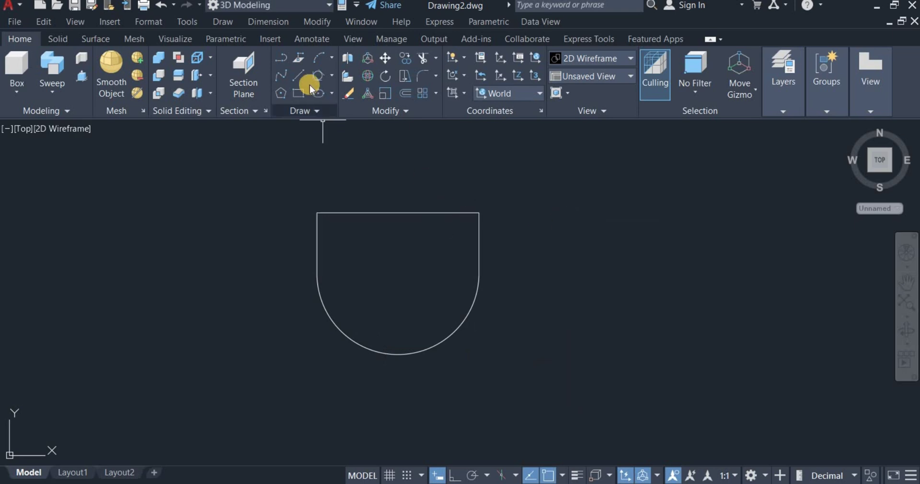
- Draw a horizontal line across the sink outline, joining the two upper endpoints of the semicircular arc
{"action": "left_click", "coordinate": [299, 75]}
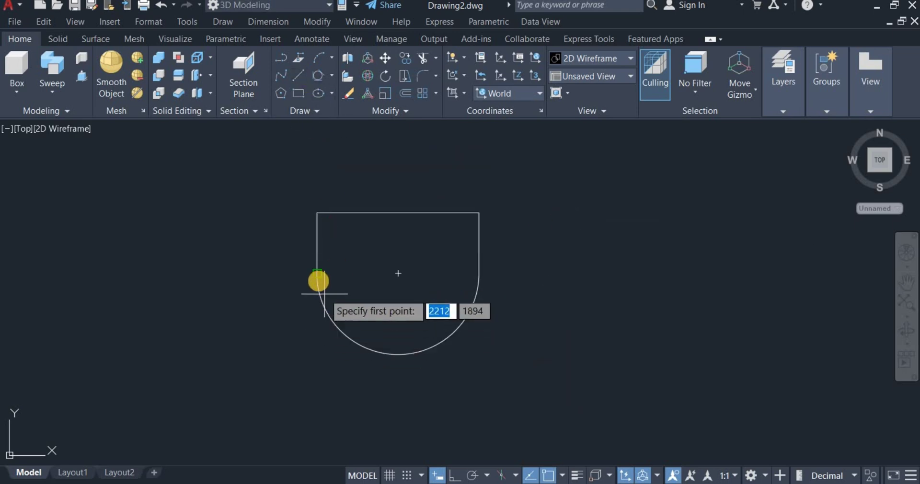
{"action": "left_click", "coordinate": [316, 273]}
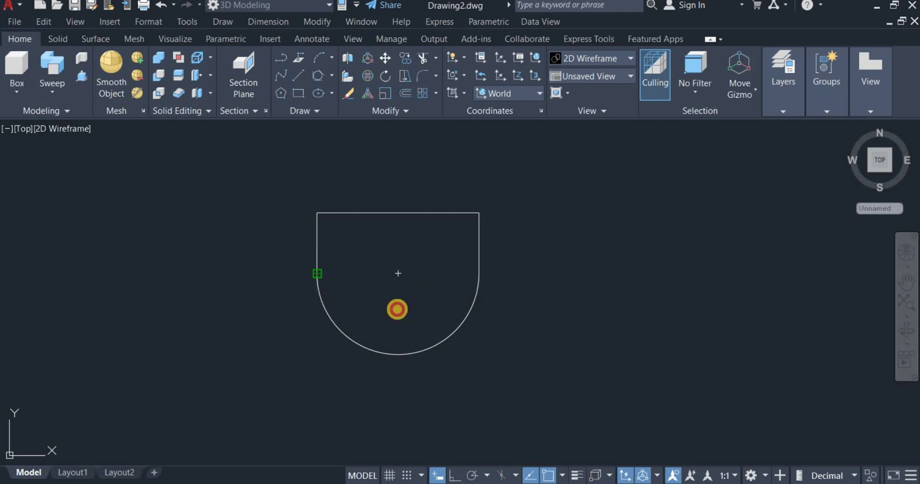
{"action": "left_click", "coordinate": [478, 273]}
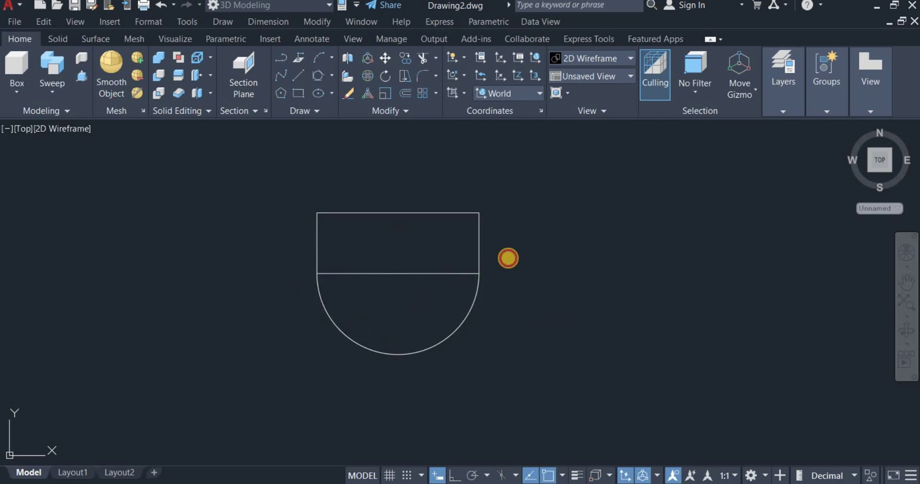
{"action": "right_click", "coordinate": [520, 233]}
{"action": "left_click", "coordinate": [546, 244]}
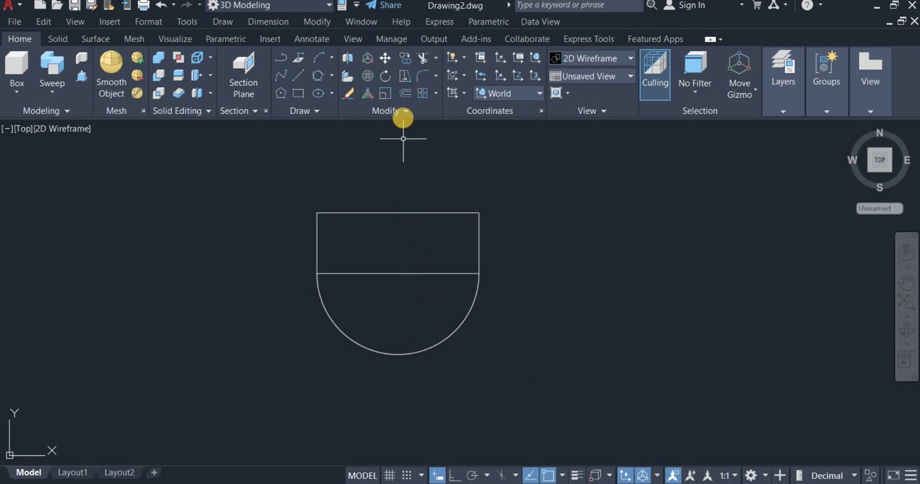
- Offset the semicircular arc 30 mm inward to form the basin's inner edge
{"action": "left_click", "coordinate": [405, 93]}
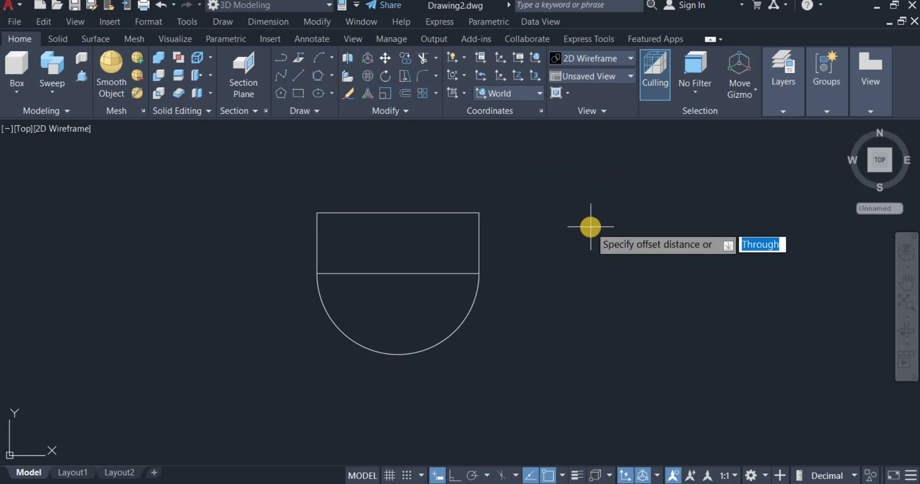
{"action": "type", "text": "30"}
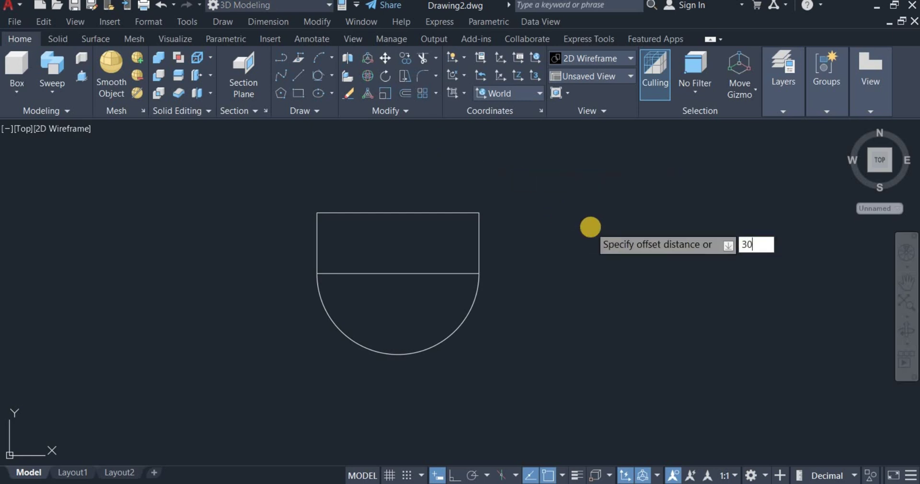
{"action": "key", "text": "Return"}
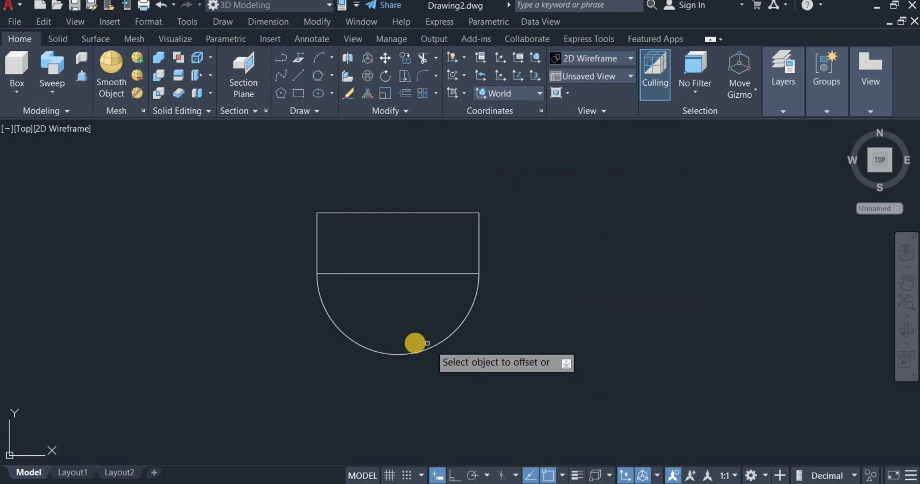
{"action": "left_click", "coordinate": [415, 355]}
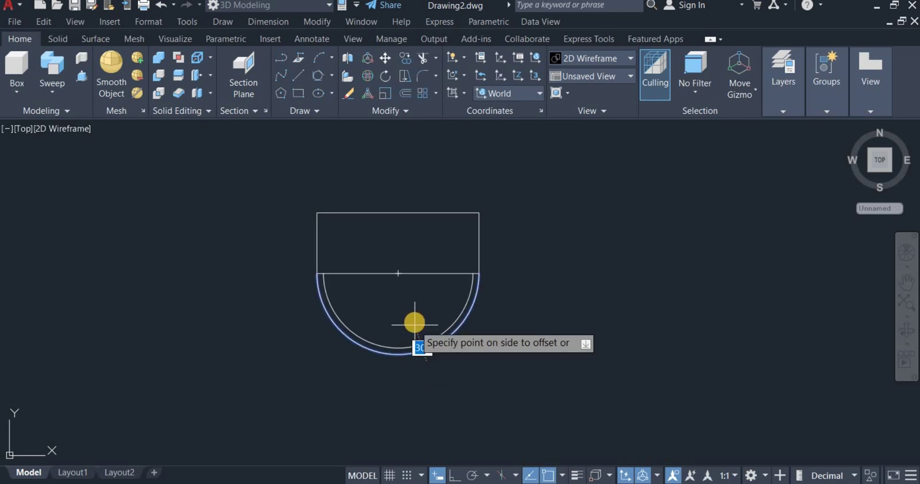
{"action": "left_click", "coordinate": [415, 322]}
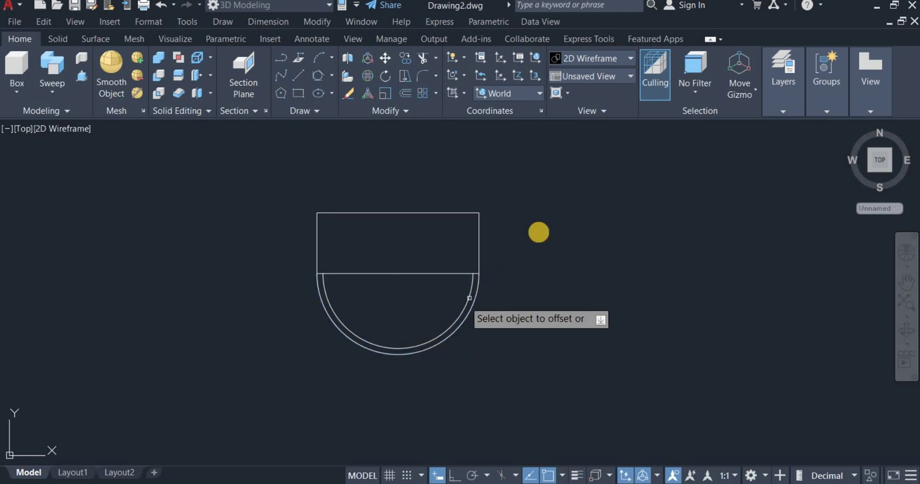
{"action": "right_click", "coordinate": [546, 235]}
{"action": "left_click", "coordinate": [551, 240]}
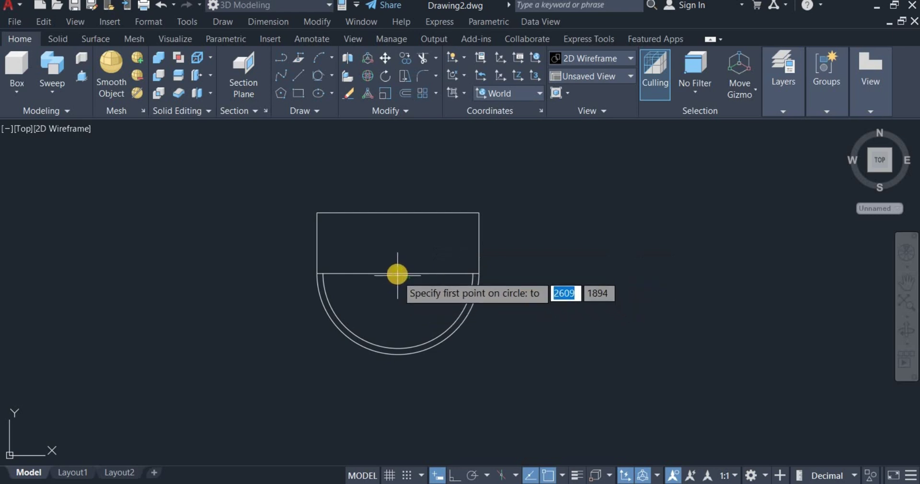
- Draw a 50 mm diameter circle centred on the midpoint of the horizontal line for the drain
{"action": "scroll", "coordinate": [396, 273], "scroll_direction": "up", "scroll_amount": 4}
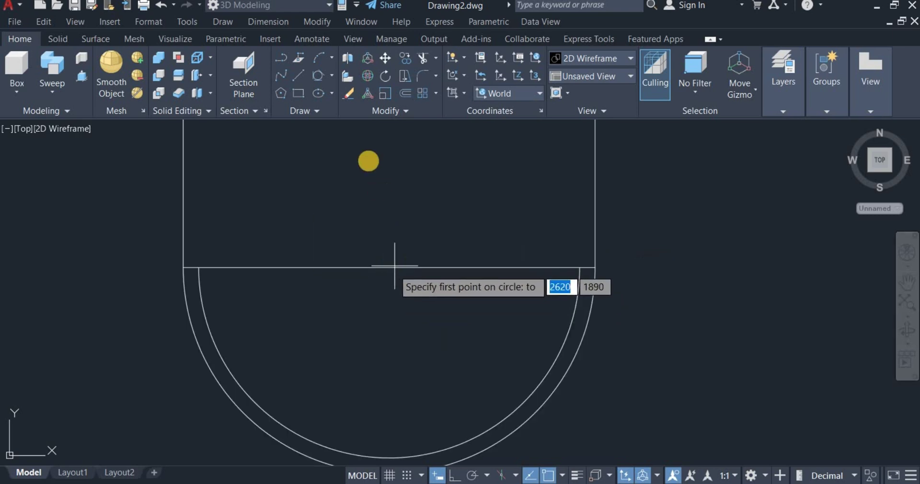
{"action": "left_click", "coordinate": [331, 76]}
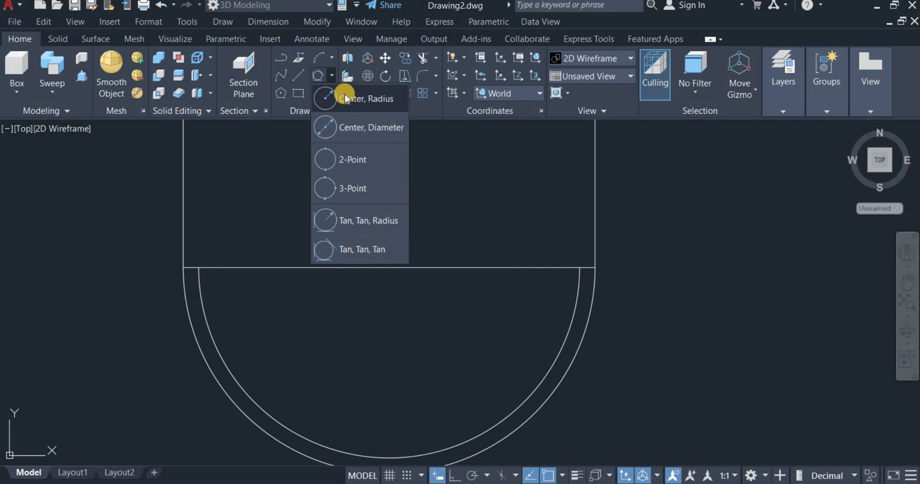
{"action": "left_click", "coordinate": [345, 99]}
{"action": "scroll", "coordinate": [383, 271], "scroll_direction": "down", "scroll_amount": 4}
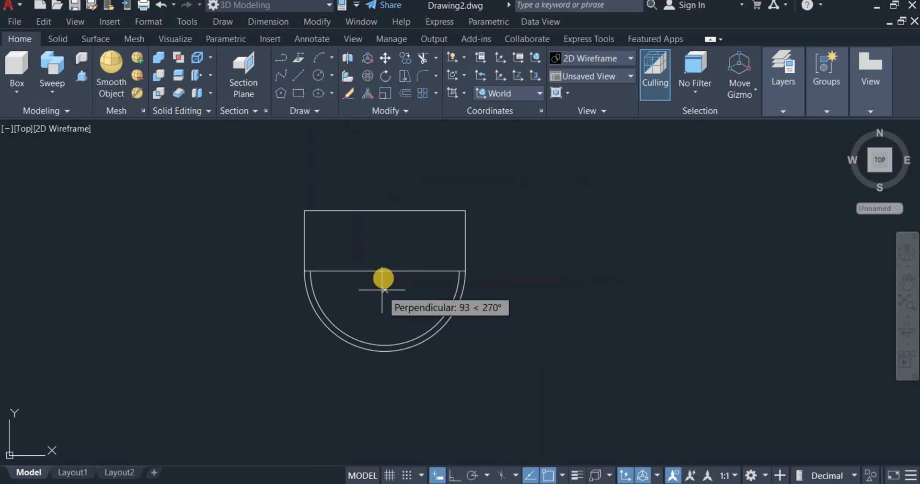
{"action": "left_click", "coordinate": [384, 270]}
{"action": "right_click", "coordinate": [402, 262]}
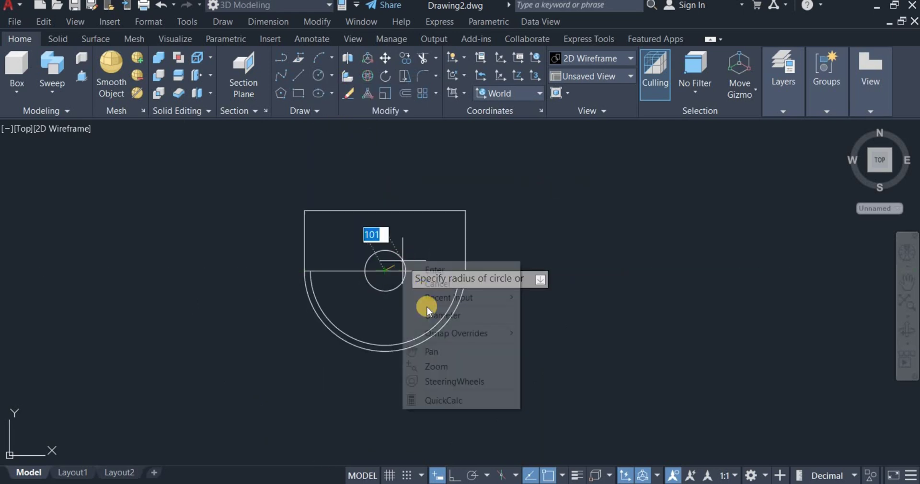
{"action": "left_click", "coordinate": [448, 315]}
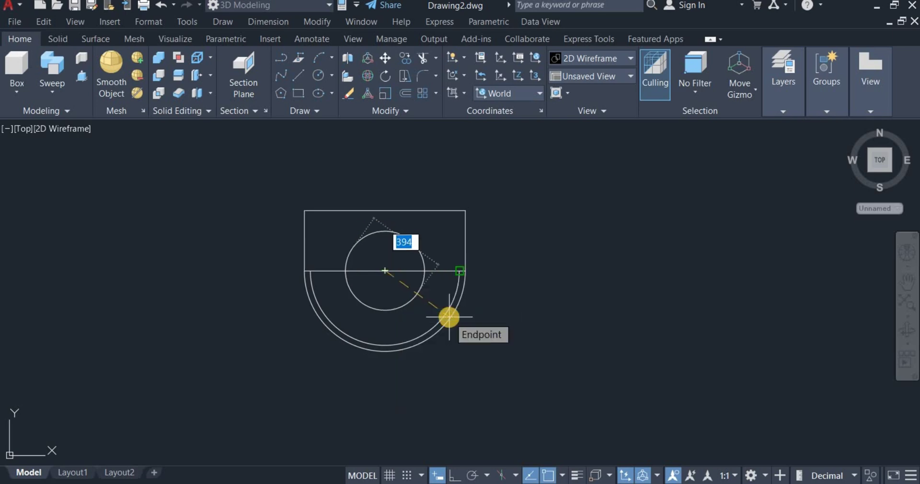
{"action": "type", "text": "5"}
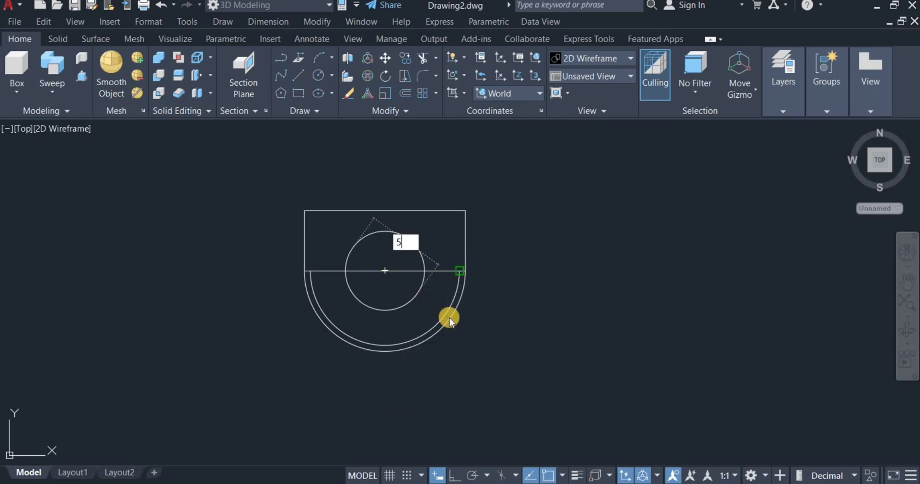
{"action": "type", "text": "0"}
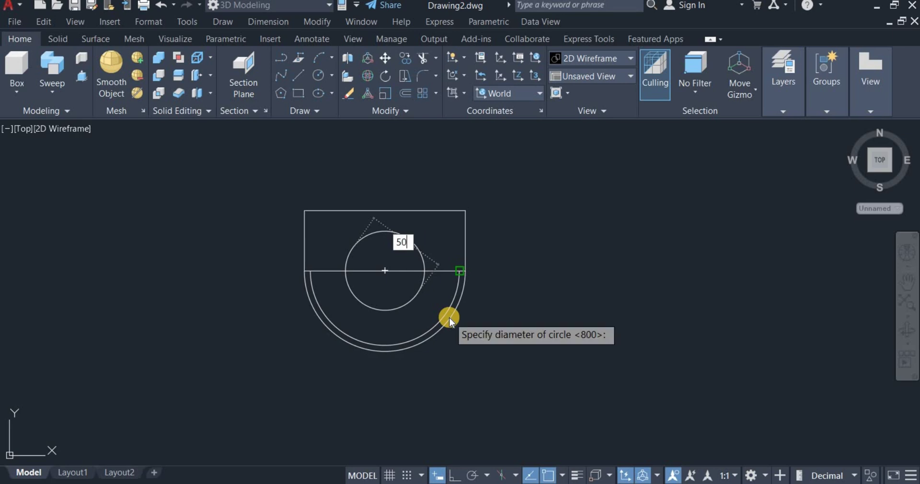
{"action": "key", "text": "Return"}
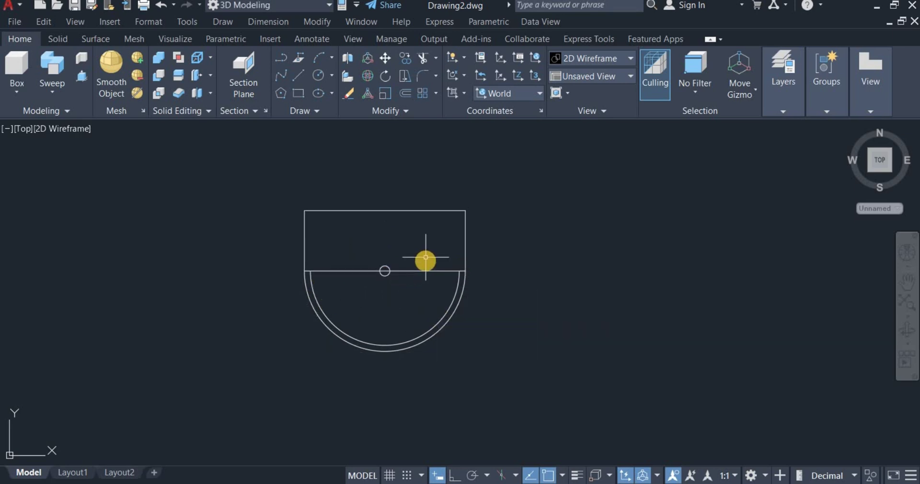
- Move the horizontal line 100 mm straight up toward the outline's top edge
{"action": "left_click", "coordinate": [385, 60]}
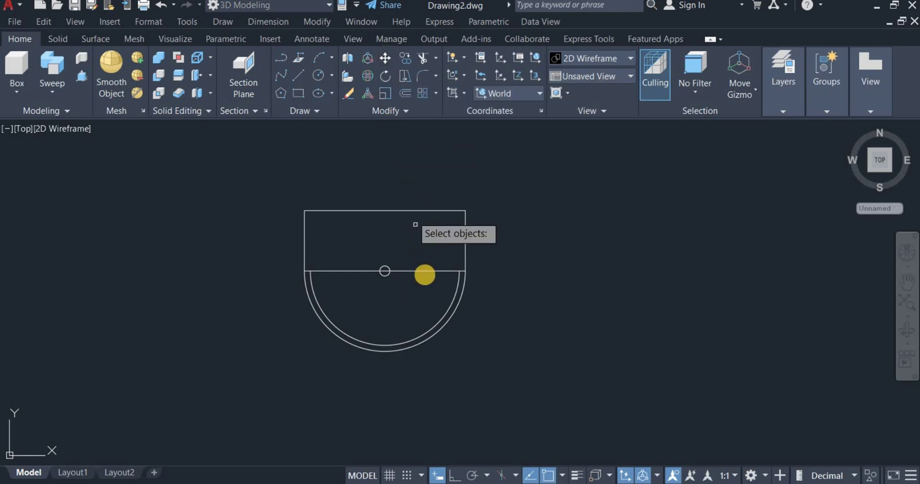
{"action": "left_click", "coordinate": [422, 272]}
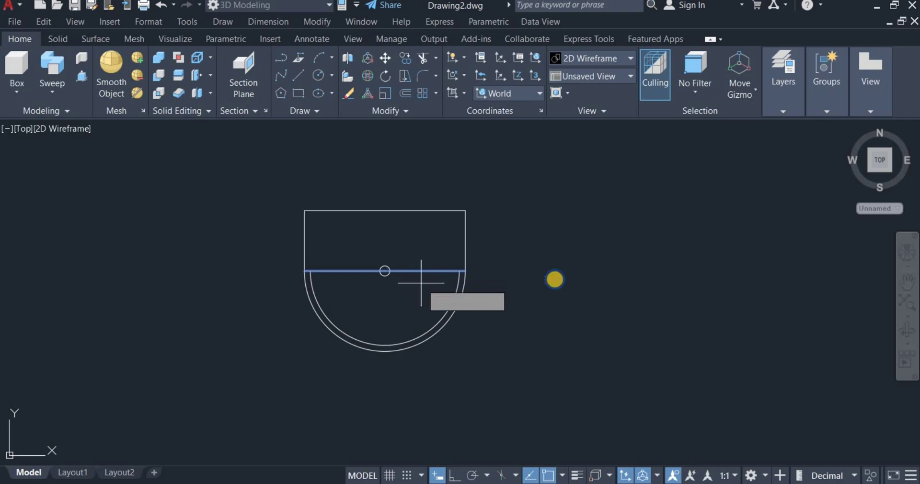
{"action": "key", "text": "Return"}
{"action": "left_click", "coordinate": [534, 270]}
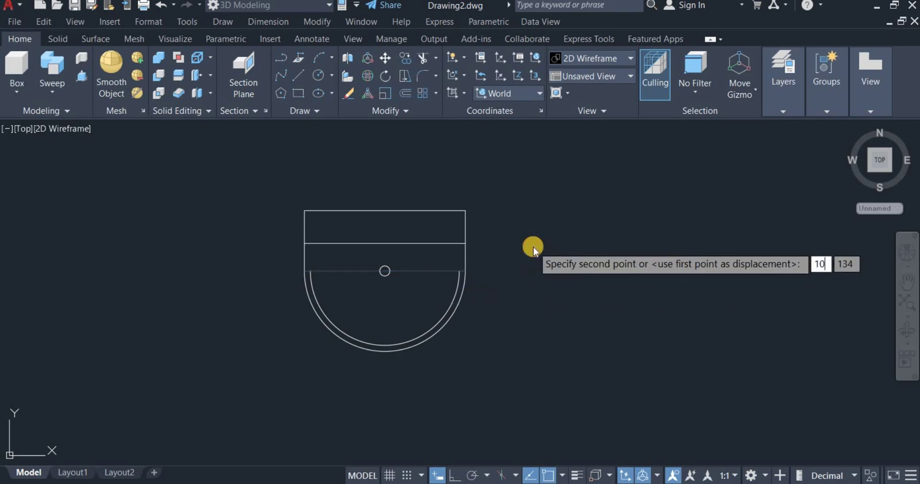
{"action": "key", "text": "Return"}
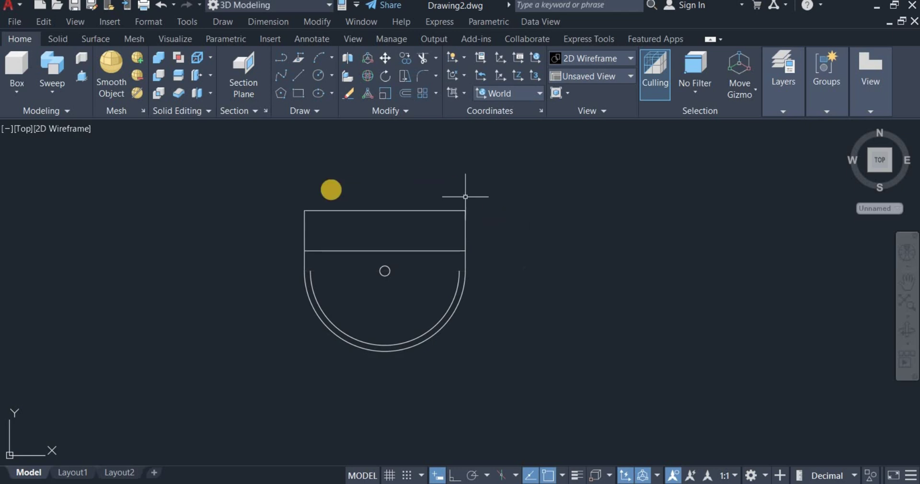
- Draw a three-point arc from the inner arc's left end through the horizontal line's midpoint to the inner arc's right end
{"action": "left_click", "coordinate": [332, 59]}
{"action": "left_click", "coordinate": [342, 82]}
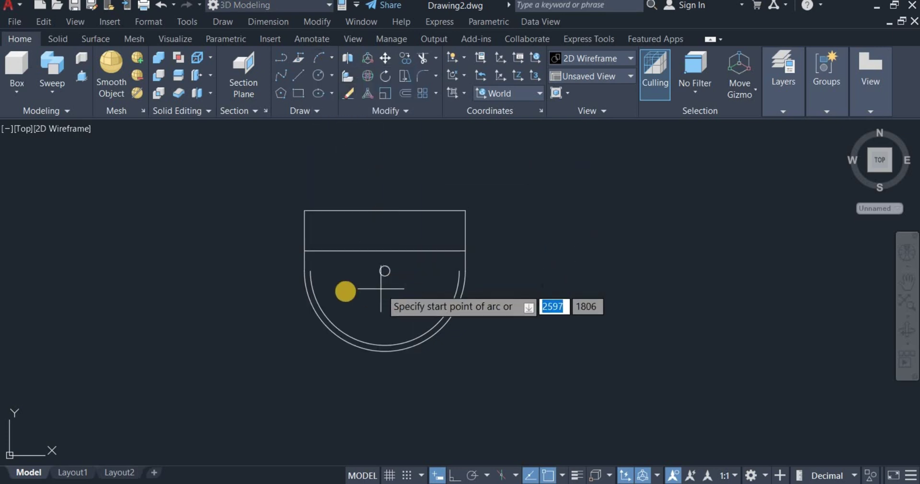
{"action": "left_click", "coordinate": [312, 270]}
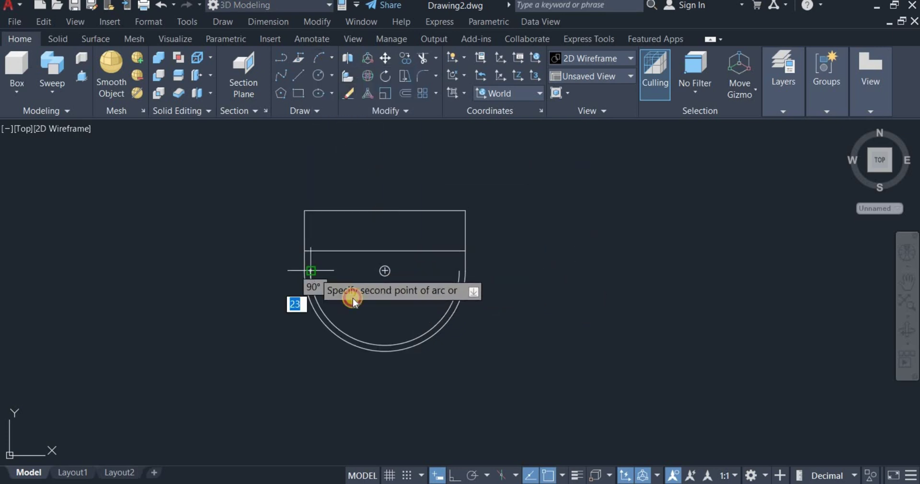
{"action": "left_click", "coordinate": [402, 273]}
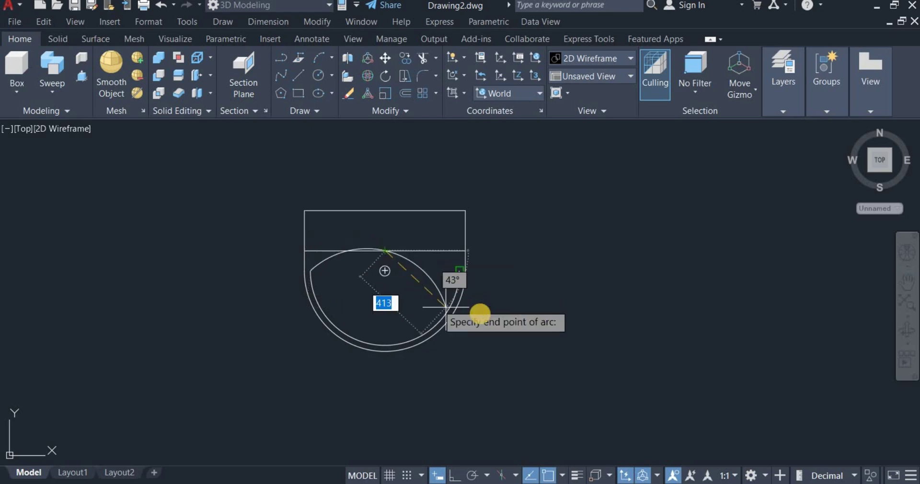
{"action": "left_click", "coordinate": [459, 271]}
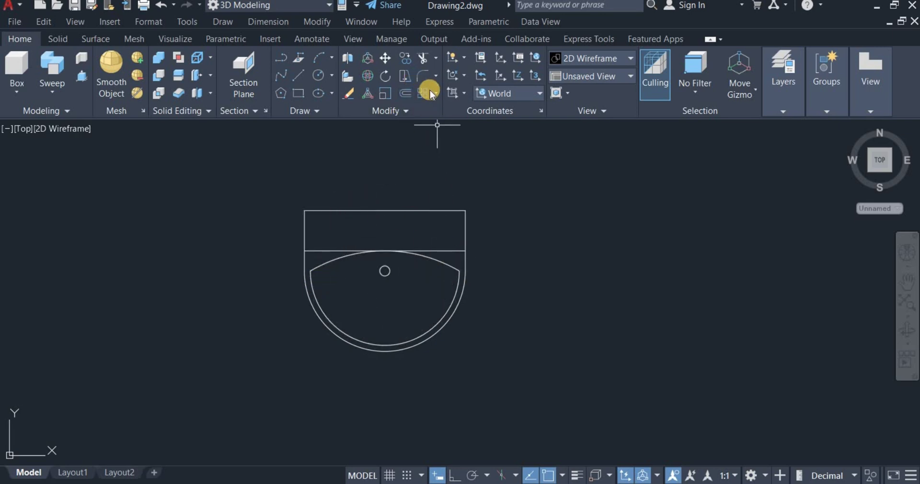
- Fillet the left corner between the basin's upper arc and inner arc with a 50 mm radius
{"action": "left_click", "coordinate": [423, 77]}
{"action": "right_click", "coordinate": [521, 191]}
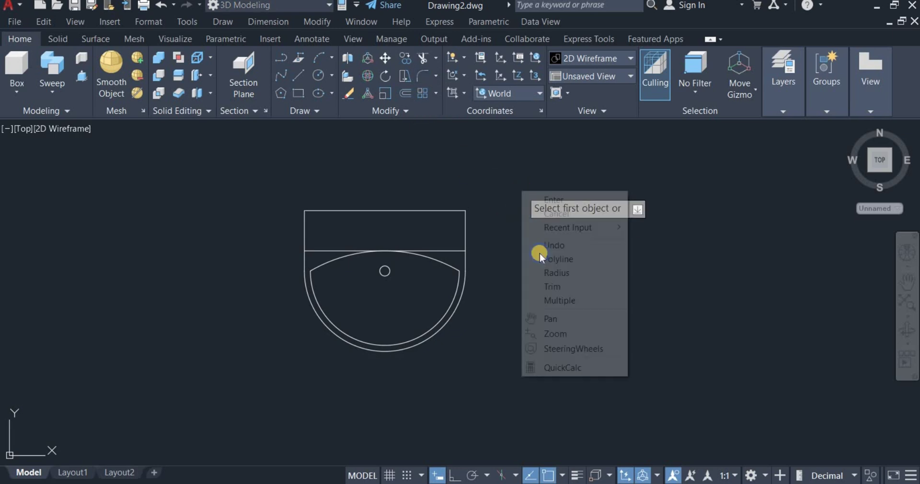
{"action": "left_click", "coordinate": [577, 273]}
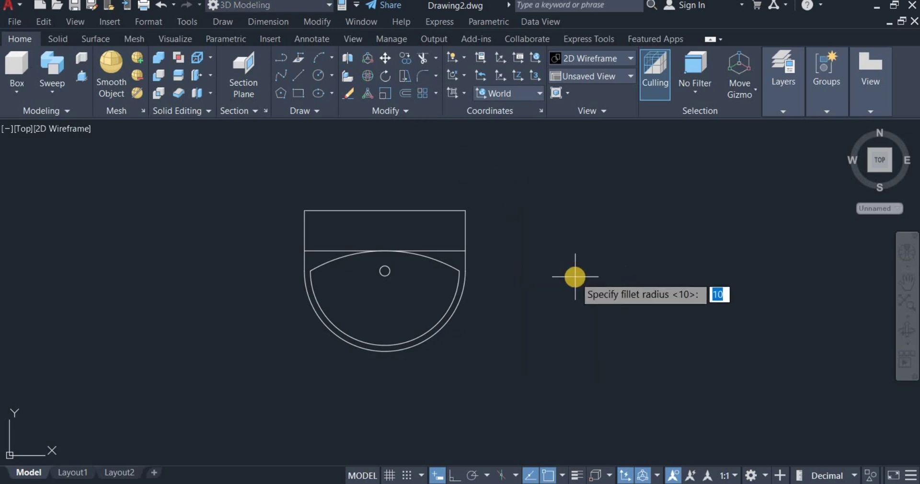
{"action": "type", "text": "50"}
{"action": "key", "text": "Return"}
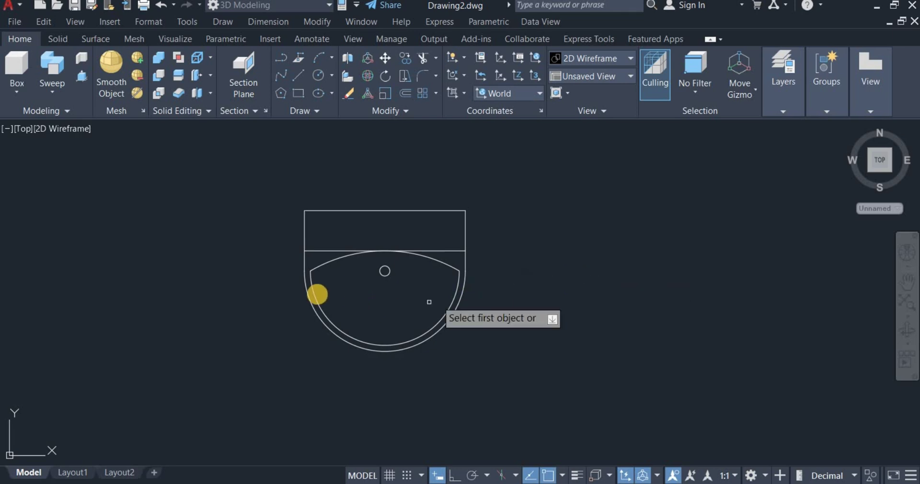
{"action": "left_click", "coordinate": [323, 266]}
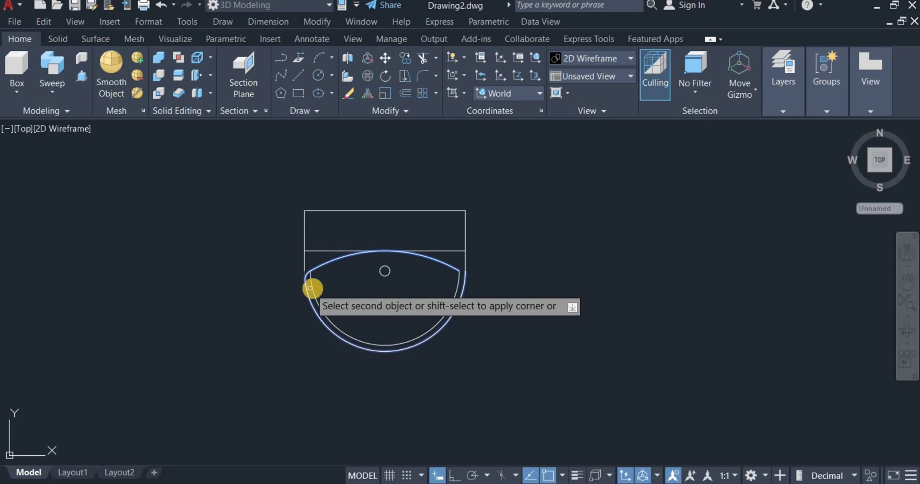
{"action": "left_click", "coordinate": [313, 289]}
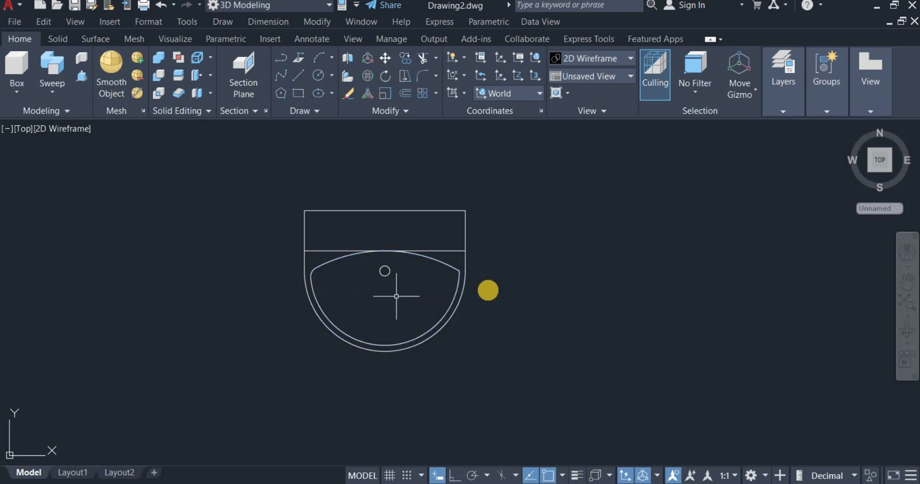
- Fillet the right corner between the basin's upper arc and inner arc with the same 50 mm radius
{"action": "right_click", "coordinate": [566, 230]}
{"action": "left_click", "coordinate": [603, 239]}
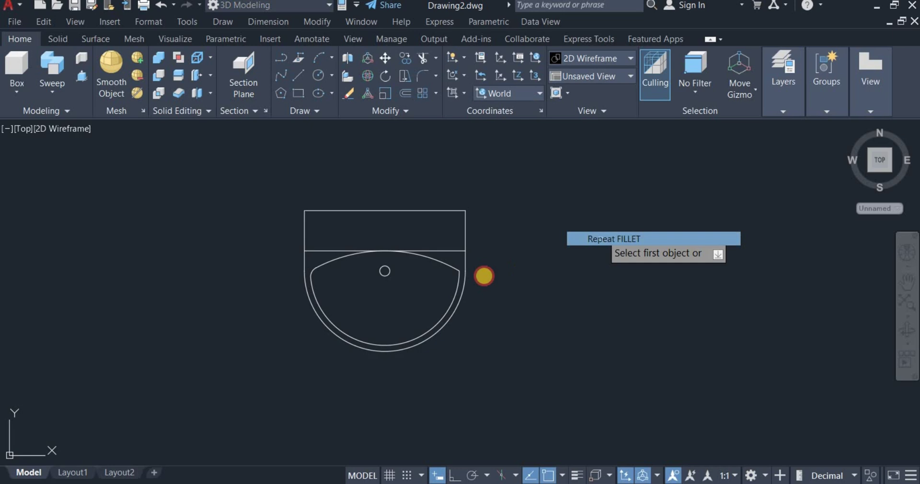
{"action": "left_click", "coordinate": [449, 271]}
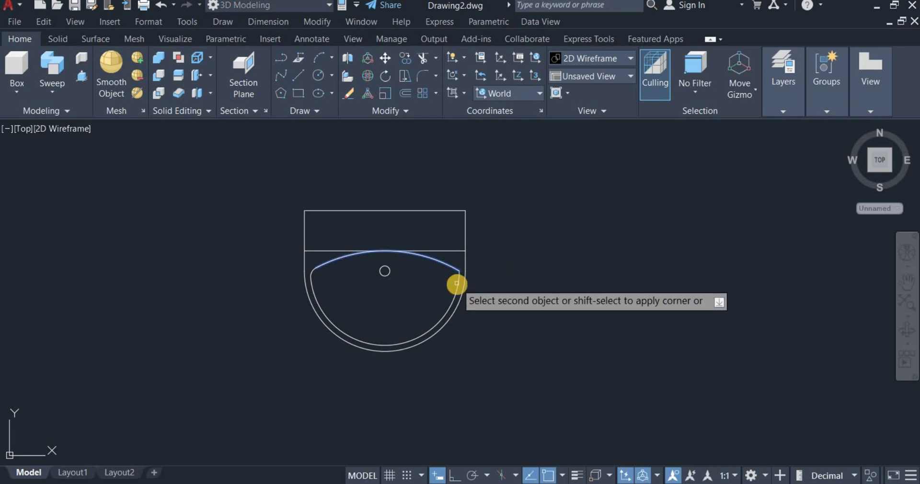
{"action": "left_click", "coordinate": [456, 283]}
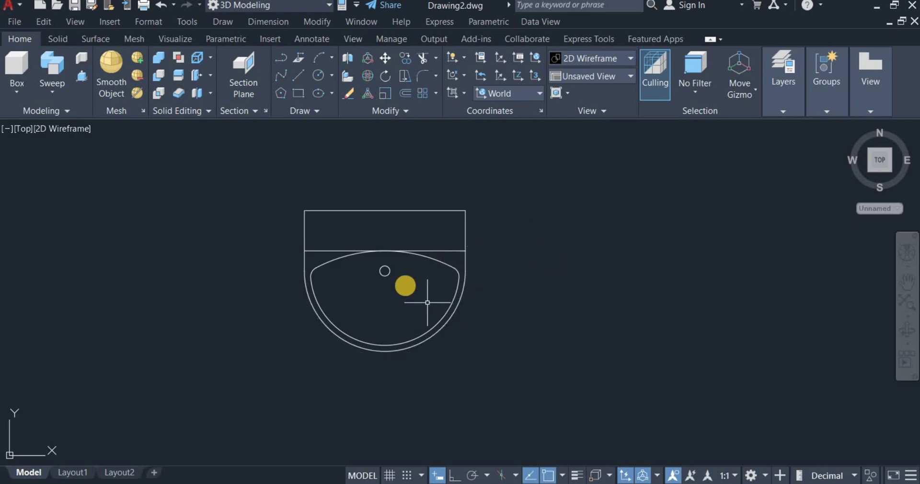
{"action": "left_click", "coordinate": [385, 271]}
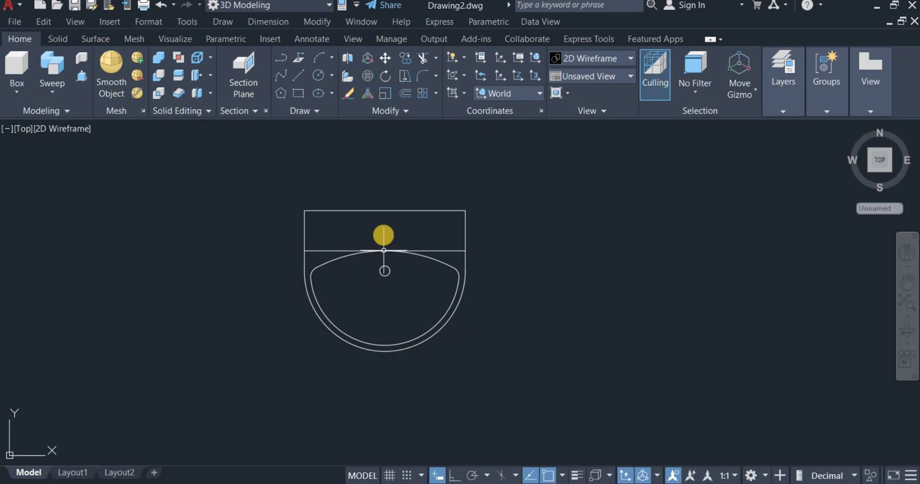
- Draw a 200 mm line straight up from the drain circle's center, with Ortho mode on
{"action": "left_click", "coordinate": [302, 74]}
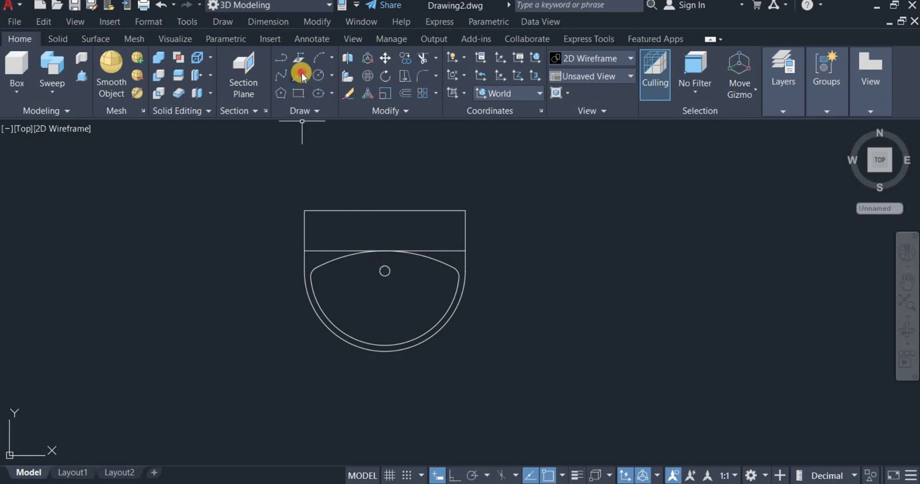
{"action": "left_click", "coordinate": [385, 270]}
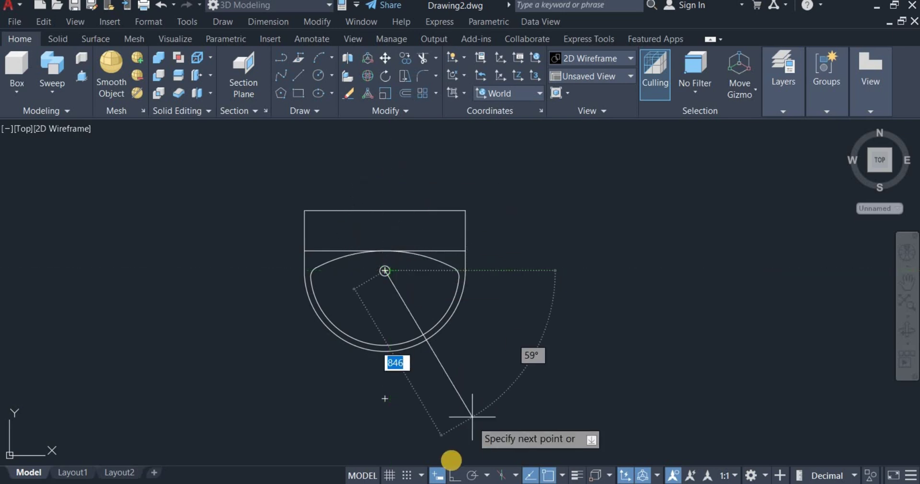
{"action": "left_click", "coordinate": [456, 476]}
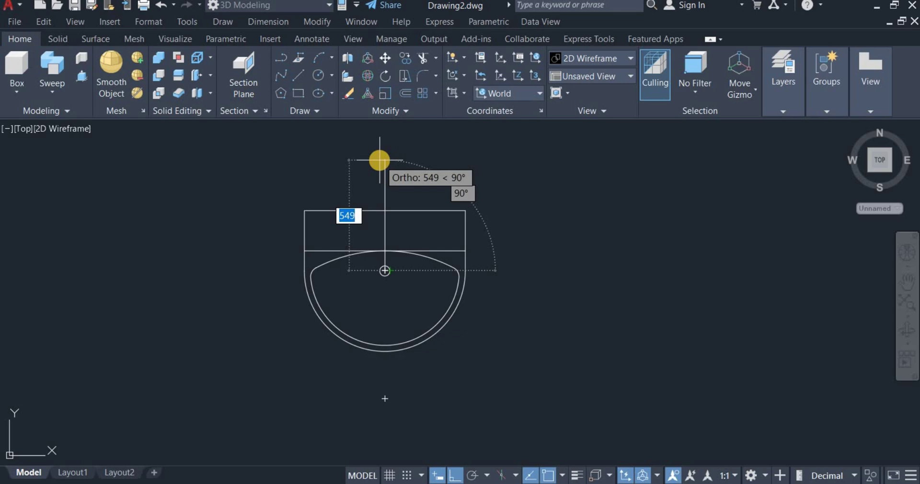
{"action": "type", "text": "2"}
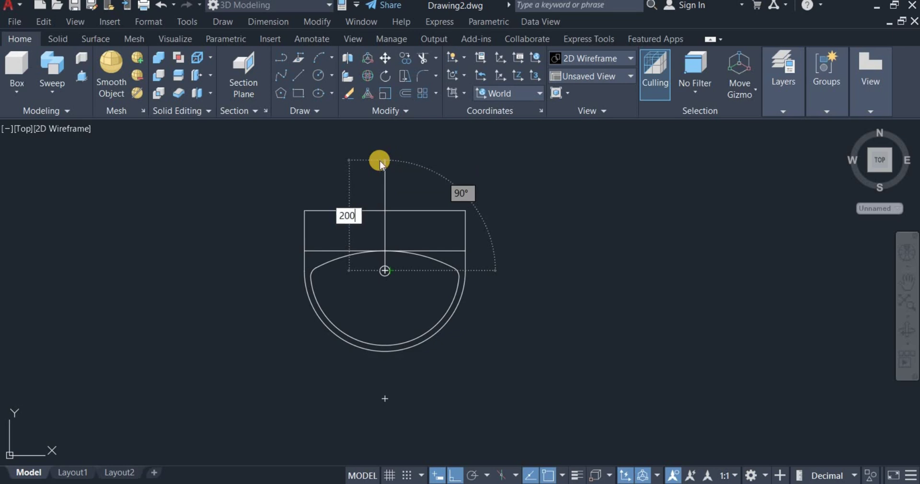
{"action": "type", "text": "00"}
{"action": "key", "text": "Return"}
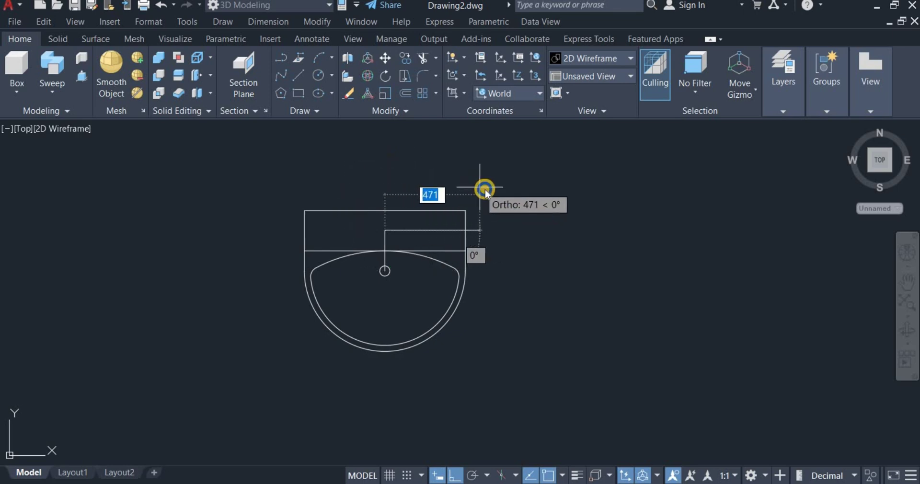
{"action": "right_click", "coordinate": [486, 189]}
{"action": "left_click", "coordinate": [499, 197]}
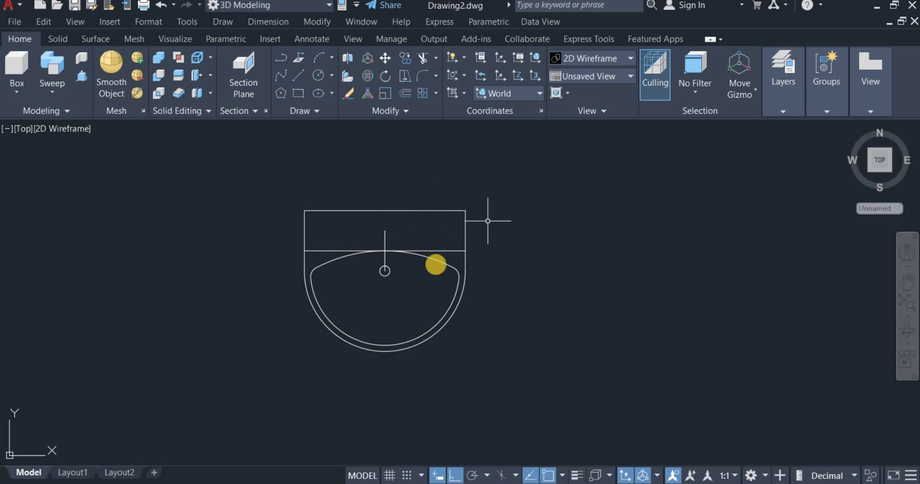
- Draw a 30 mm diameter circle centered on the vertical line's upper end
{"action": "left_click", "coordinate": [331, 77]}
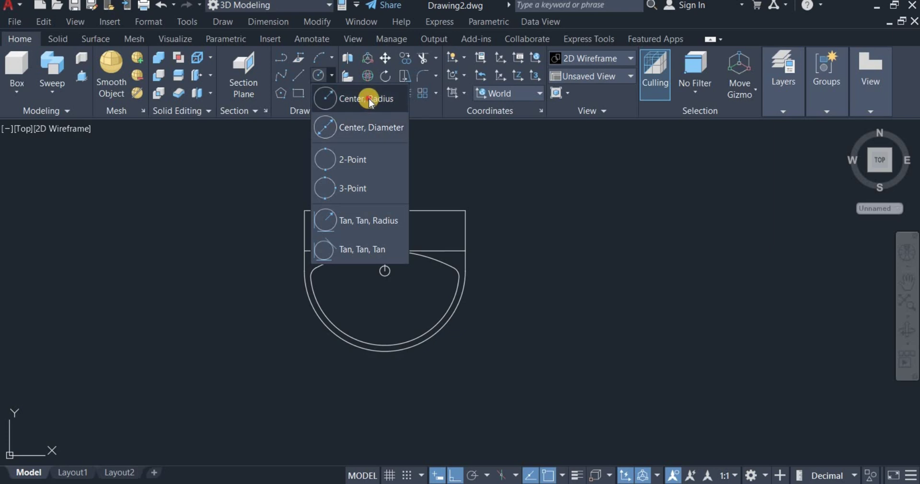
{"action": "left_click", "coordinate": [367, 96]}
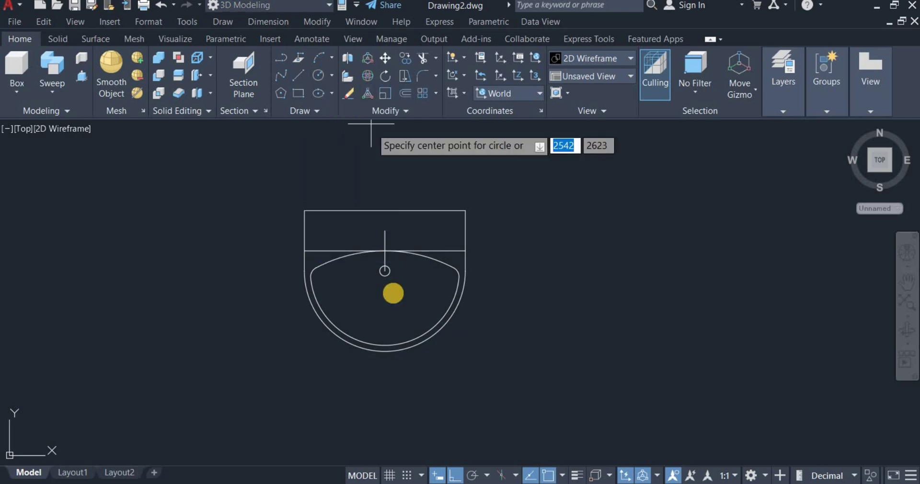
{"action": "left_click", "coordinate": [385, 231]}
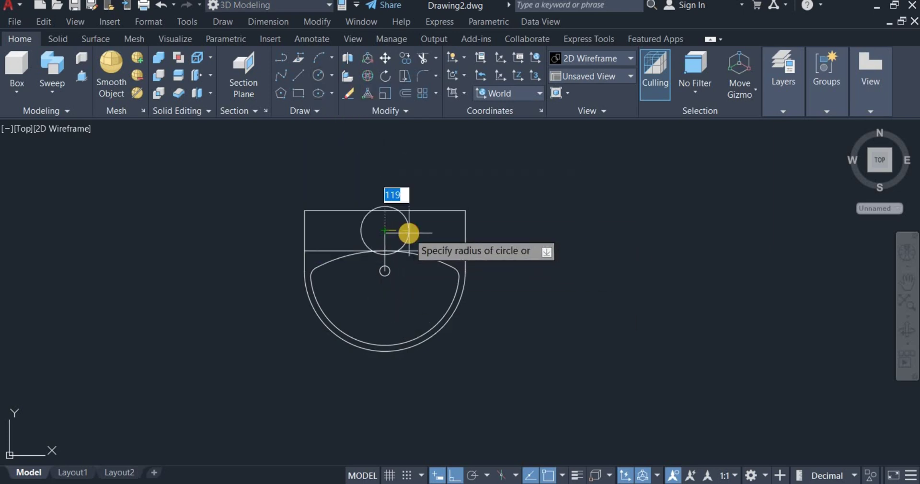
{"action": "right_click", "coordinate": [409, 234]}
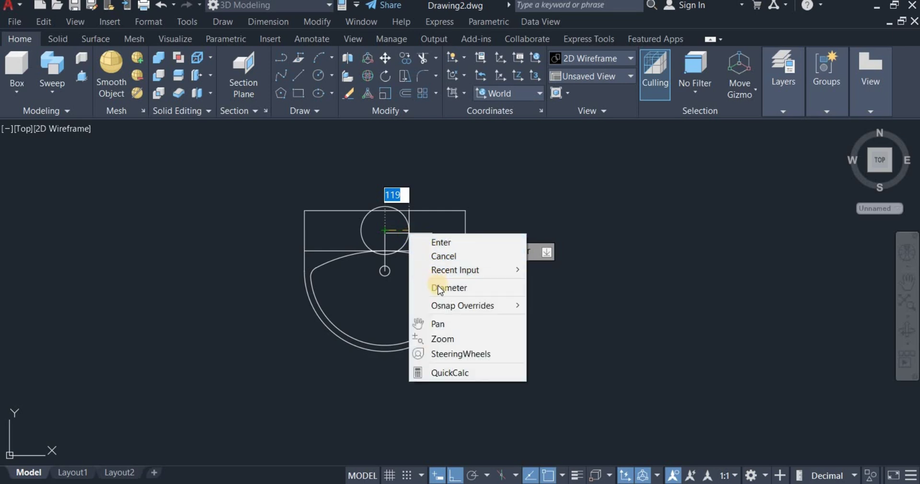
{"action": "left_click", "coordinate": [437, 287]}
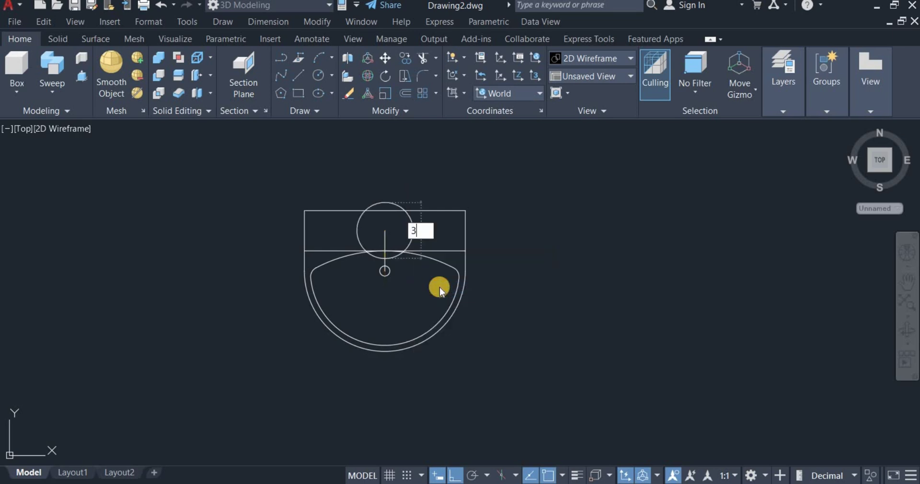
{"action": "type", "text": "30"}
{"action": "key", "text": "Return"}
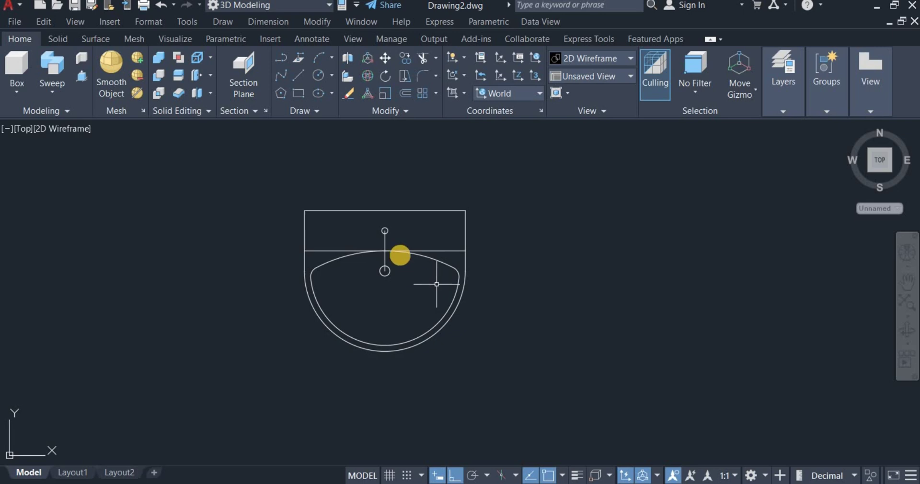
- Erase the vertical construction line and the horizontal line across the sink outline
{"action": "left_click", "coordinate": [401, 246]}
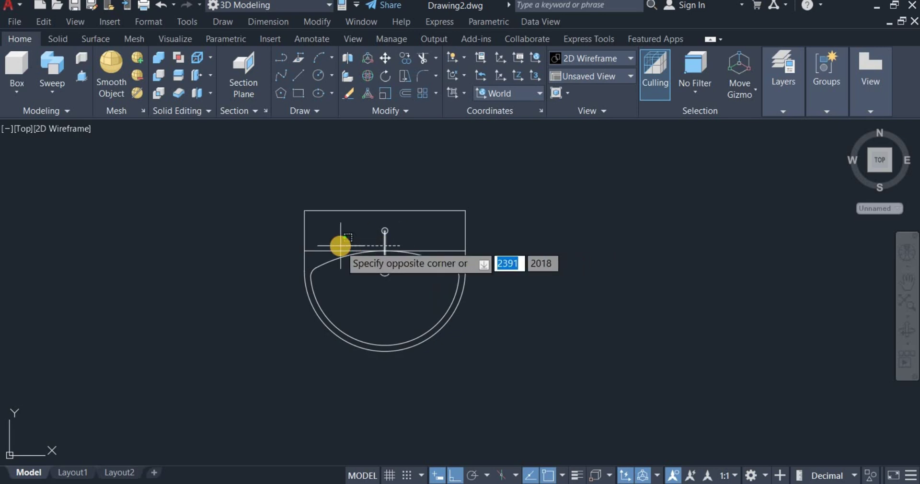
{"action": "left_click", "coordinate": [341, 246]}
{"action": "left_click", "coordinate": [430, 250]}
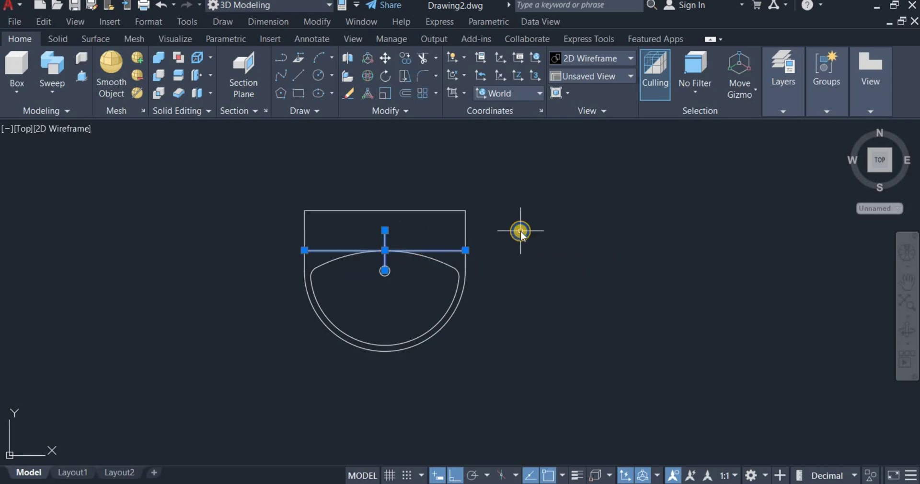
{"action": "right_click", "coordinate": [521, 231]}
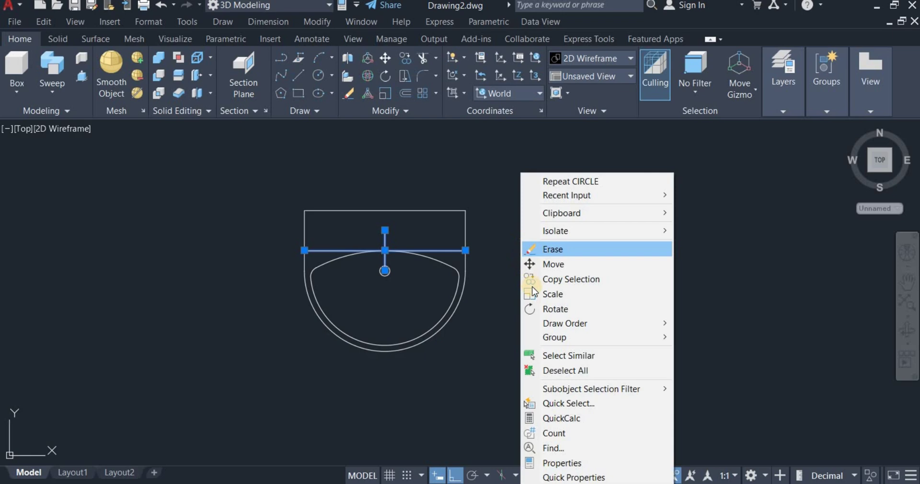
{"action": "left_click", "coordinate": [556, 249]}
- Copy the complete sink drawing to the empty area left of the original
{"action": "scroll", "coordinate": [566, 258], "scroll_direction": "down", "scroll_amount": 2}
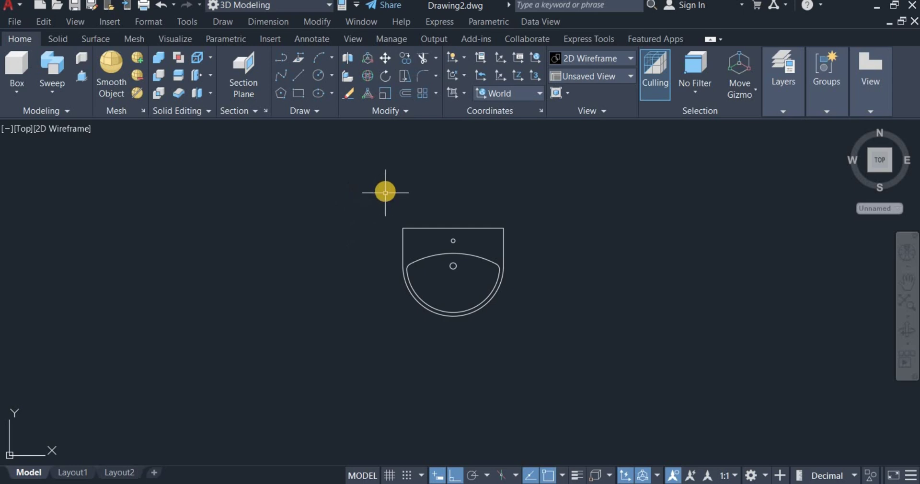
{"action": "left_click", "coordinate": [379, 177]}
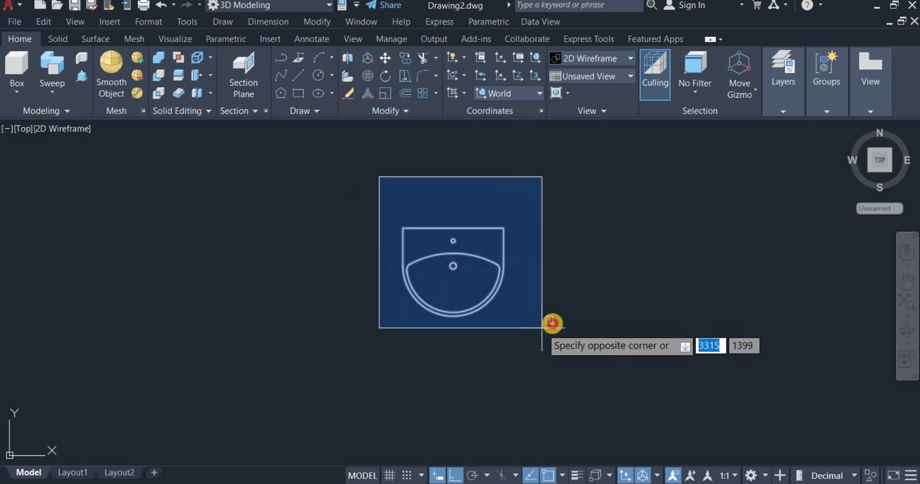
{"action": "left_click", "coordinate": [549, 326]}
{"action": "right_click_drag", "start_coordinate": [556, 303], "coordinate": [419, 304]}
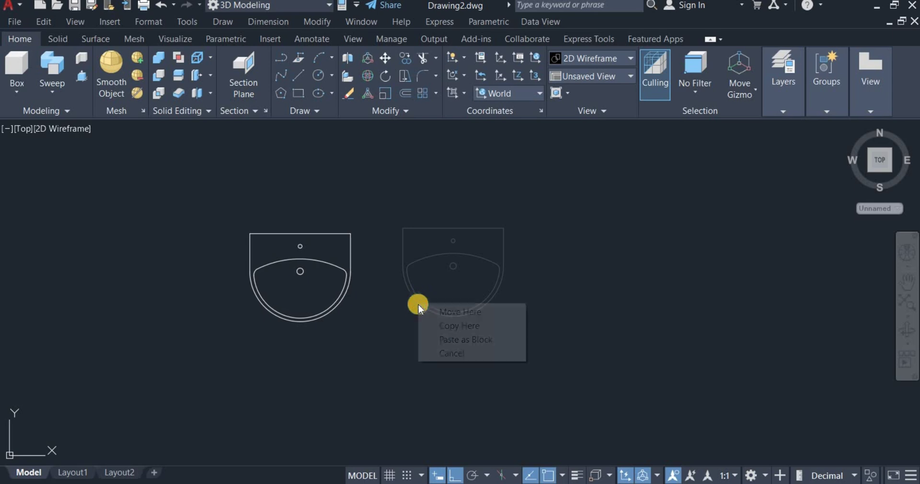
{"action": "left_click", "coordinate": [456, 326]}
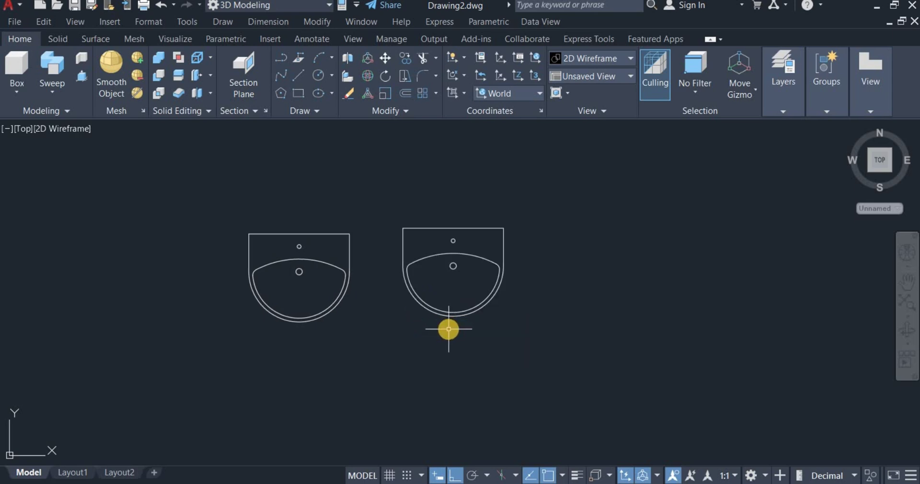
- Erase the basin arcs, their corner fillets and the drain circle from the left copy, keeping the outer outline and faucet hole
{"action": "left_click", "coordinate": [328, 284]}
{"action": "left_click", "coordinate": [325, 259]}
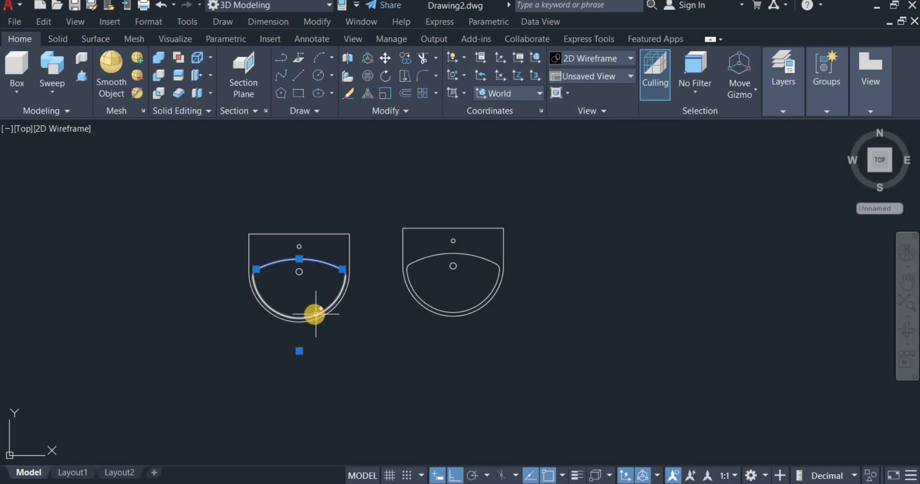
{"action": "left_click", "coordinate": [313, 314]}
{"action": "right_click", "coordinate": [336, 335]}
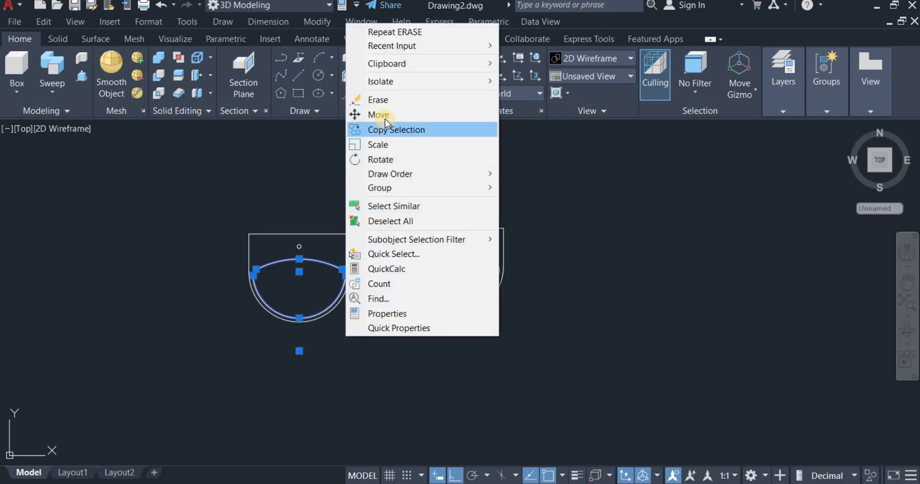
{"action": "left_click", "coordinate": [378, 100]}
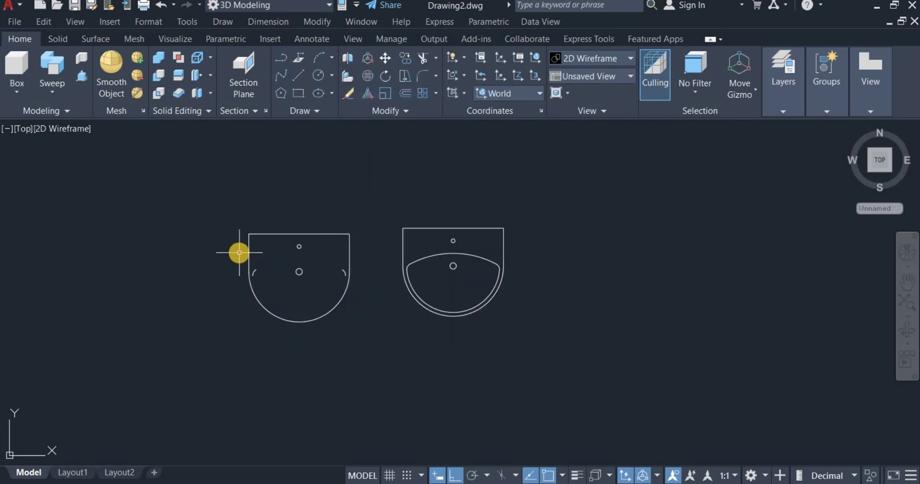
{"action": "left_click", "coordinate": [240, 252]}
{"action": "left_click", "coordinate": [374, 303]}
{"action": "right_click", "coordinate": [365, 315]}
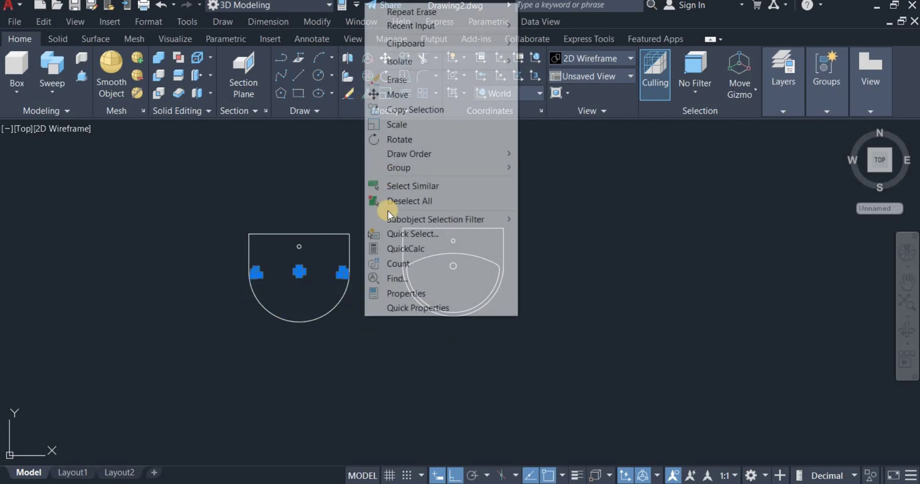
{"action": "left_click", "coordinate": [402, 79]}
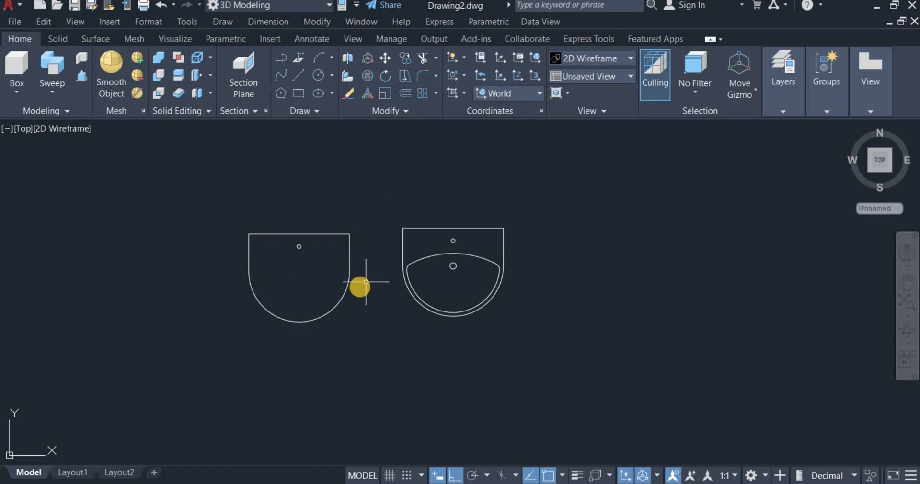
- Join the outer lines and arc of the left copy into a single outline
{"action": "left_click", "coordinate": [236, 206]}
{"action": "left_click", "coordinate": [369, 329]}
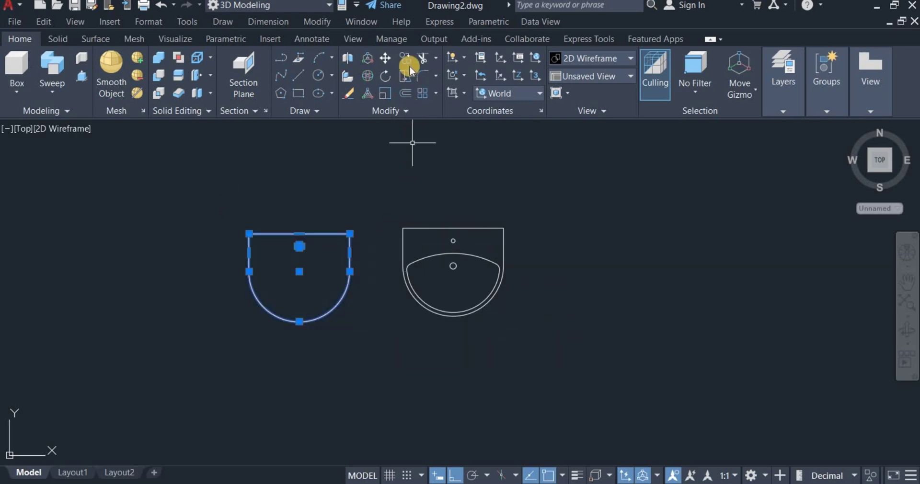
{"action": "left_click", "coordinate": [370, 113]}
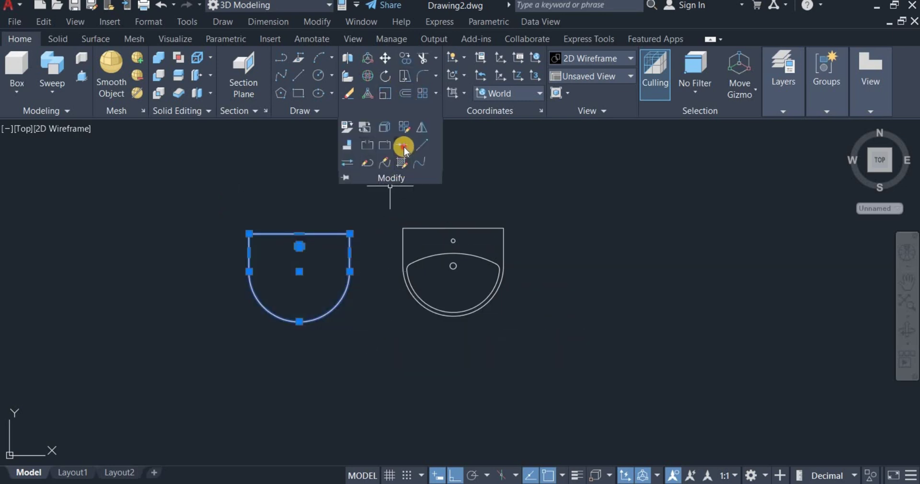
{"action": "left_click", "coordinate": [403, 146]}
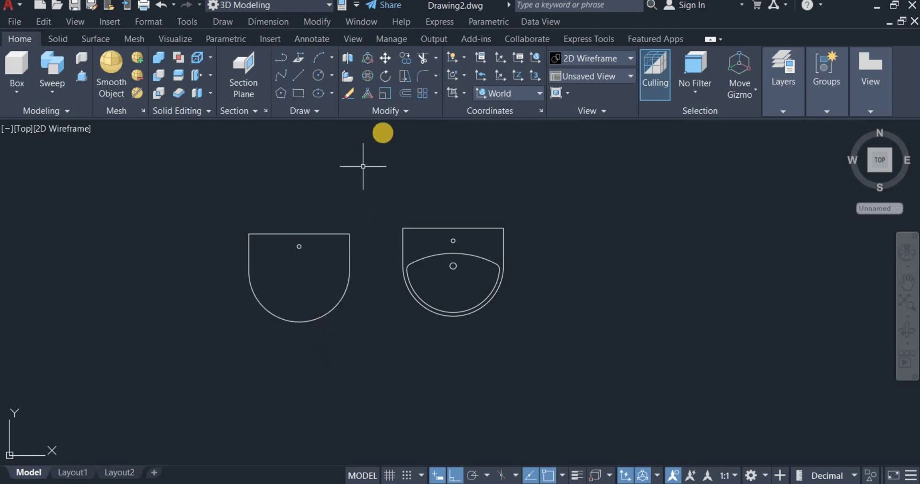
- Offset the left copy's joined outline inward by 30 mm
{"action": "left_click", "coordinate": [409, 93]}
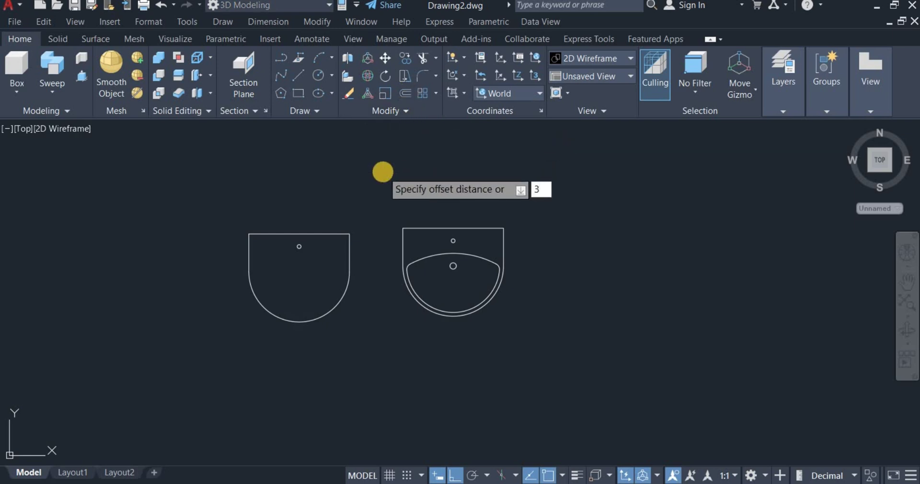
{"action": "key", "text": "Return"}
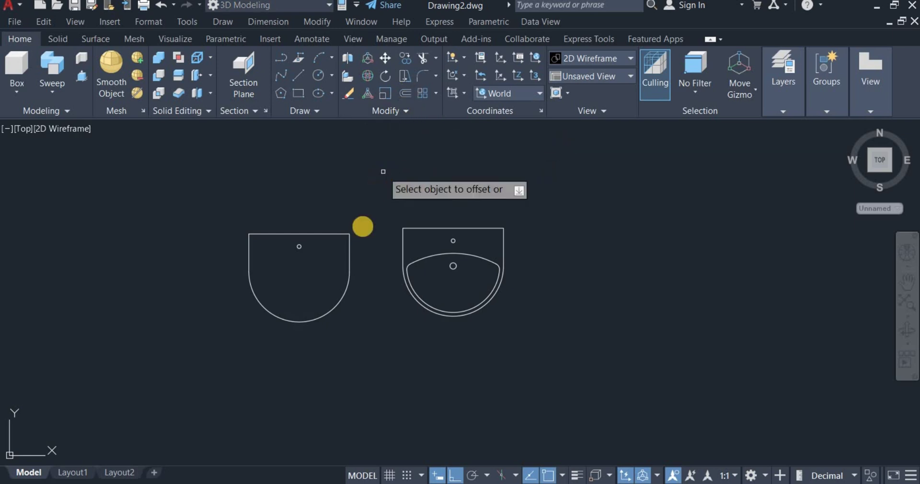
{"action": "left_click", "coordinate": [314, 318]}
{"action": "left_click", "coordinate": [311, 293]}
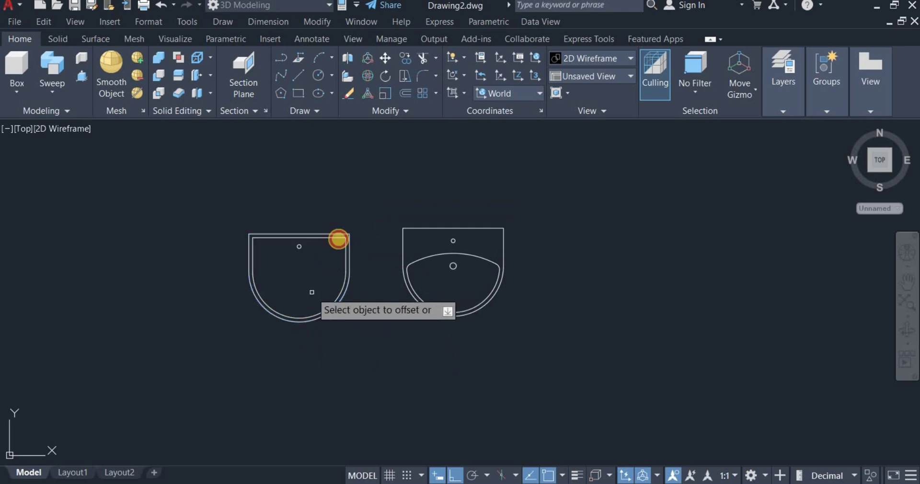
{"action": "right_click", "coordinate": [342, 194]}
{"action": "left_click", "coordinate": [374, 202]}
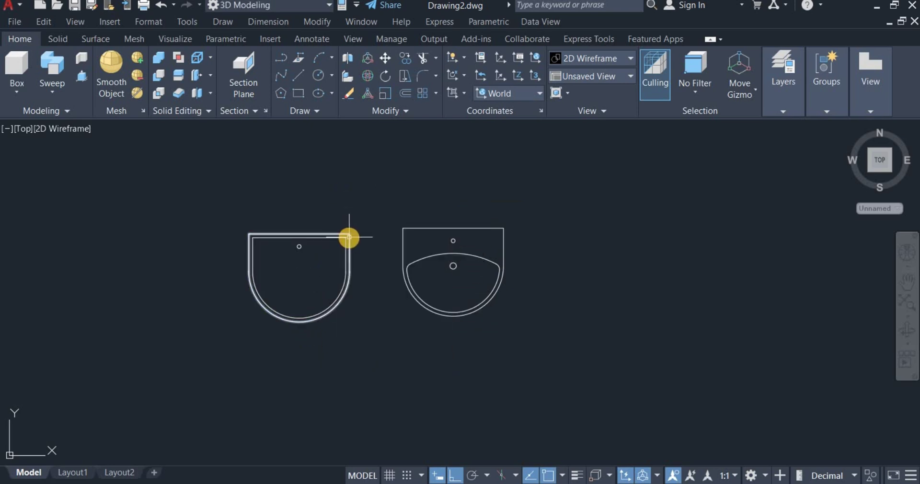
- Fillet the upper-left corner of the left copy's inner offset outline with a 50 mm radius
{"action": "left_click", "coordinate": [419, 79]}
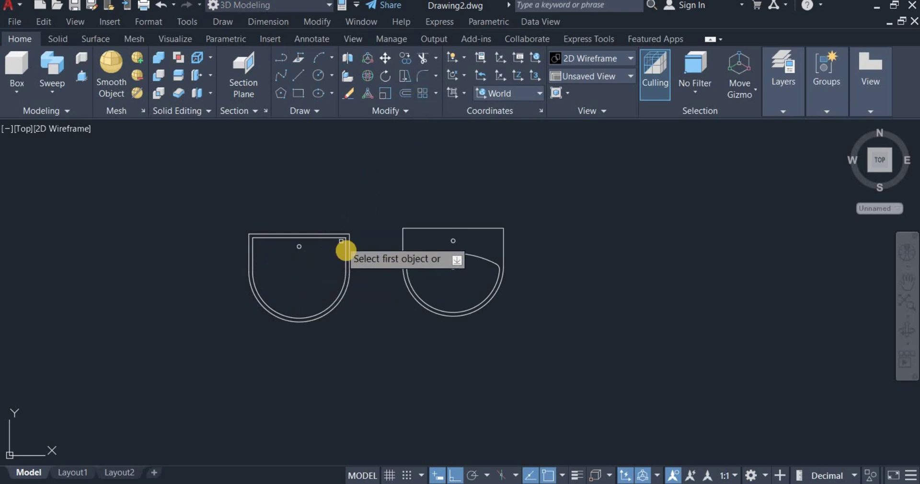
{"action": "right_click", "coordinate": [385, 182]}
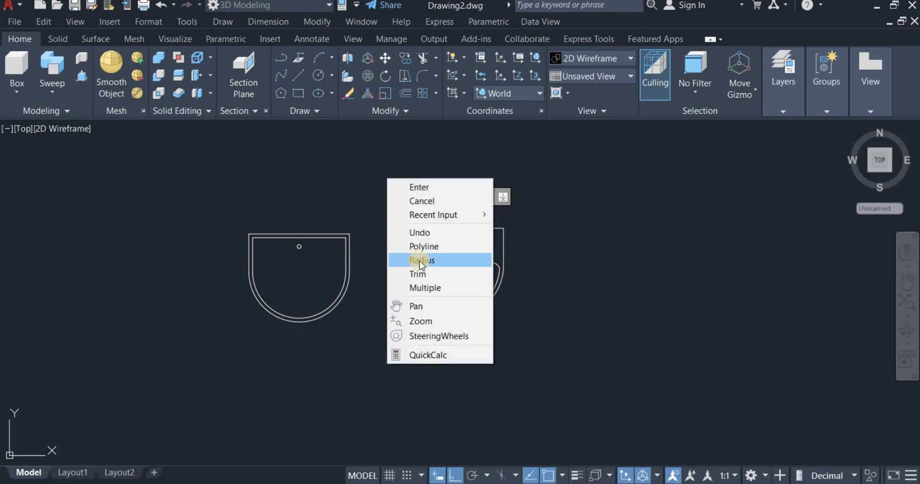
{"action": "left_click", "coordinate": [420, 260]}
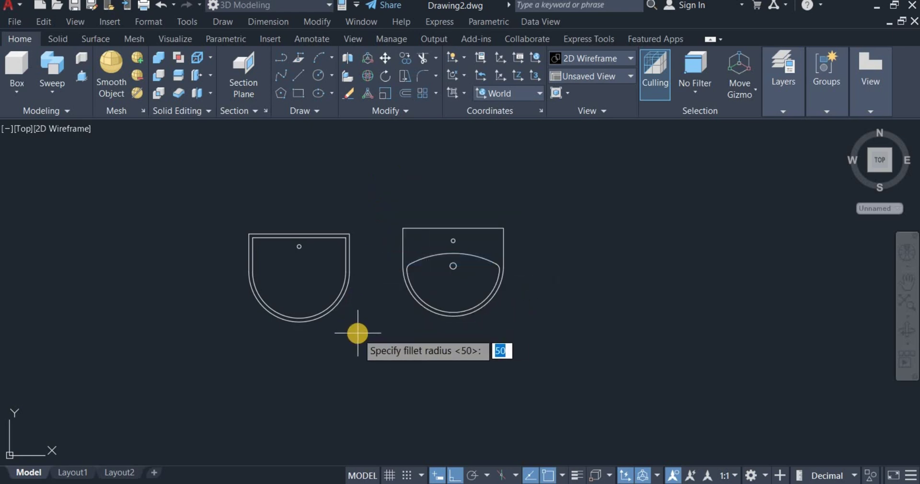
{"action": "type", "text": "5"}
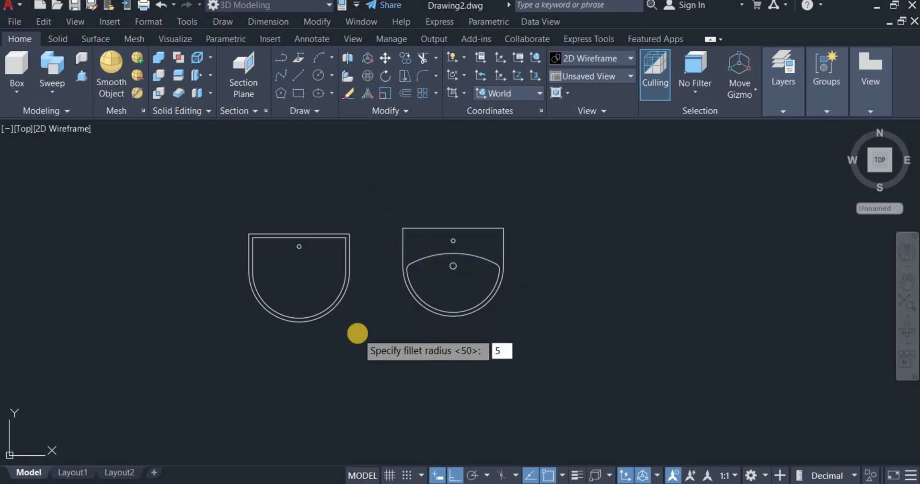
{"action": "type", "text": "0"}
{"action": "key", "text": "Return"}
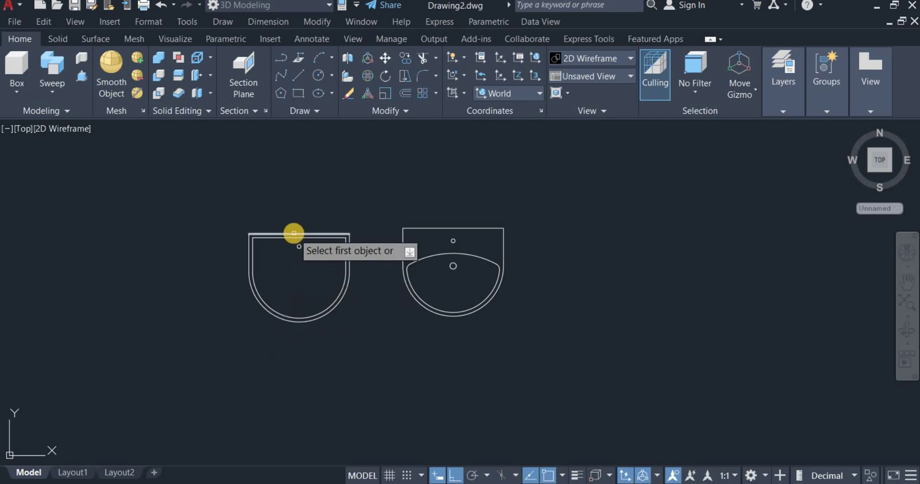
{"action": "scroll", "coordinate": [295, 236], "scroll_direction": "up", "scroll_amount": 5}
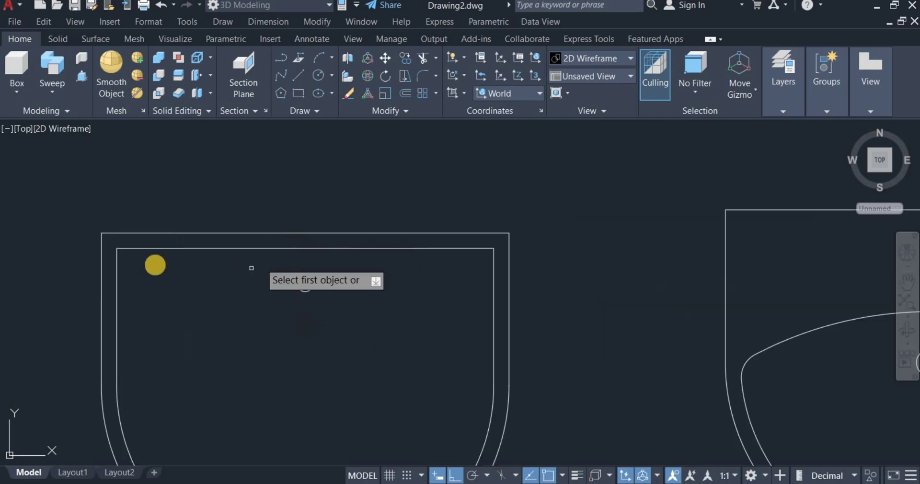
{"action": "left_click", "coordinate": [135, 248]}
{"action": "left_click", "coordinate": [117, 273]}
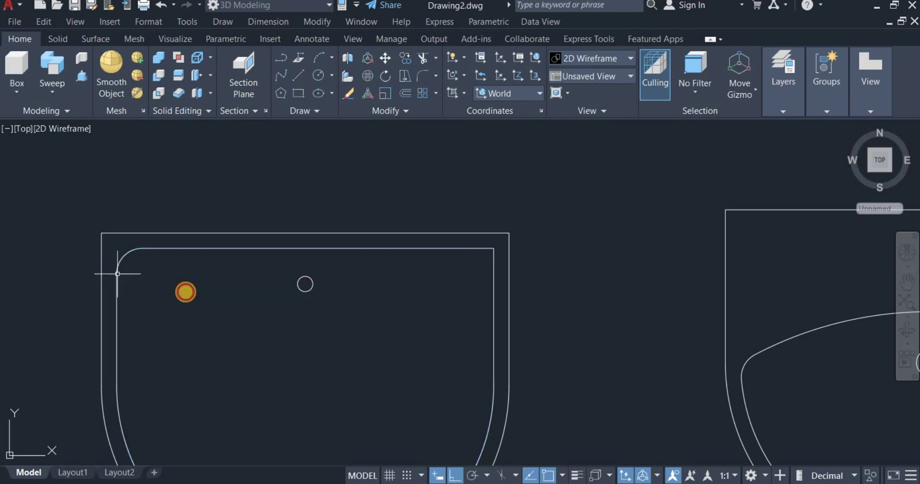
- Fillet the upper-right corner of the left copy's inner outline with the same radius
{"action": "right_click", "coordinate": [315, 194]}
{"action": "left_click", "coordinate": [355, 201]}
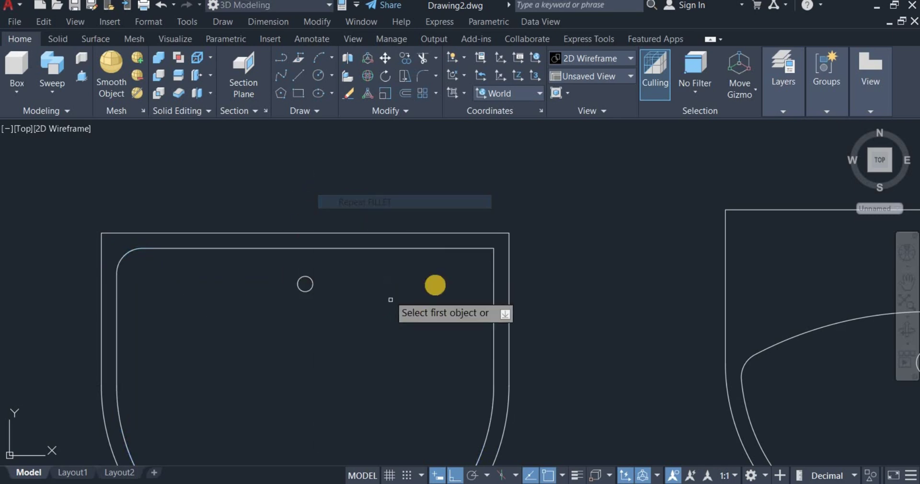
{"action": "left_click", "coordinate": [465, 249]}
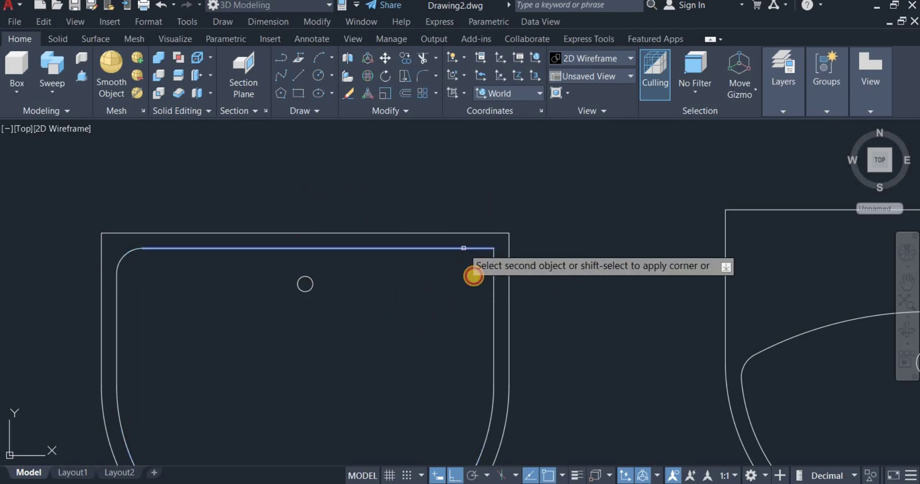
{"action": "left_click", "coordinate": [492, 276]}
{"action": "scroll", "coordinate": [388, 216], "scroll_direction": "down", "scroll_amount": 2}
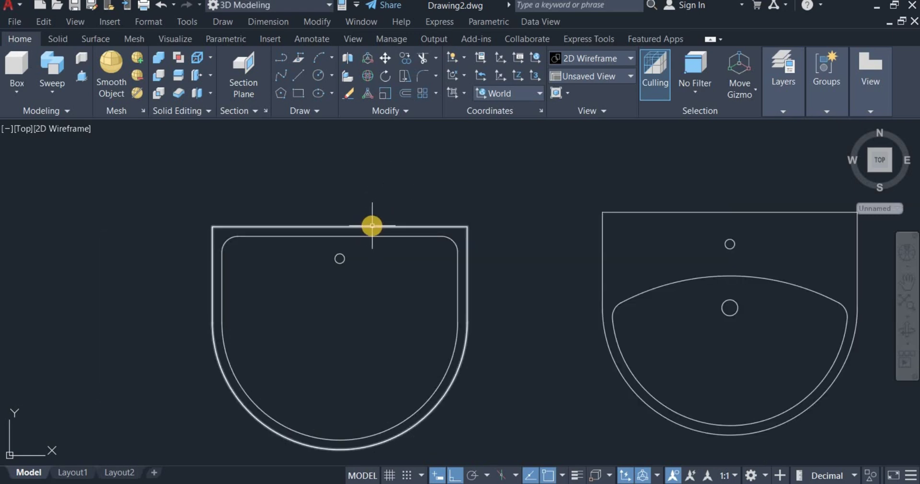
{"action": "scroll", "coordinate": [256, 226], "scroll_direction": "down", "scroll_amount": 2}
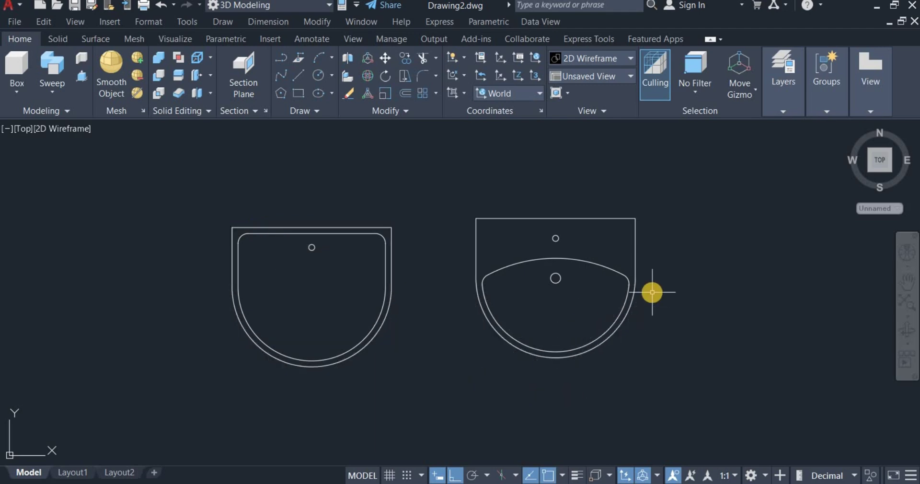
- Join the lines and arcs of the original sink drawing into continuous outer and basin outlines
{"action": "scroll", "coordinate": [653, 292], "scroll_direction": "up", "scroll_amount": 2}
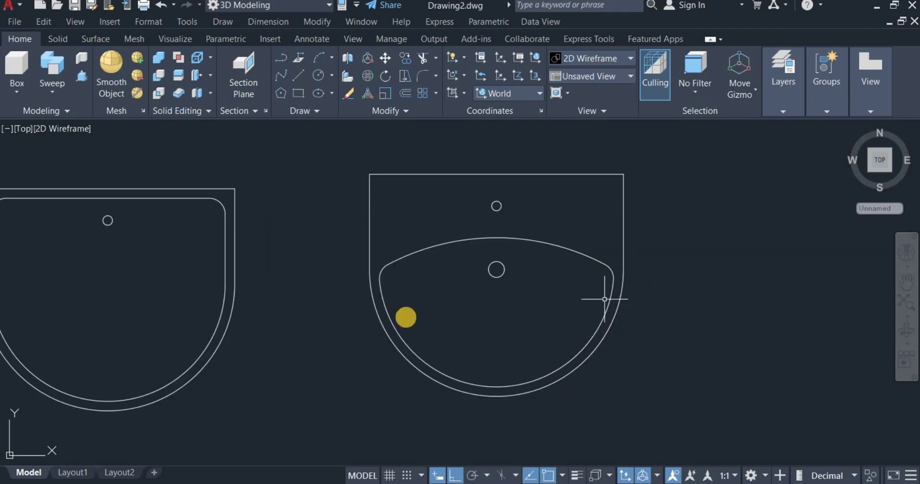
{"action": "left_click", "coordinate": [367, 113]}
{"action": "left_click", "coordinate": [402, 145]}
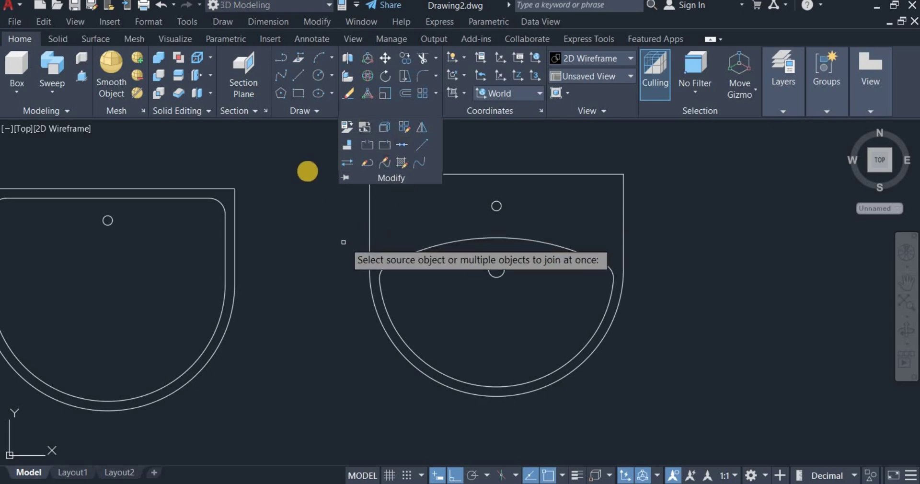
{"action": "left_click", "coordinate": [312, 152]}
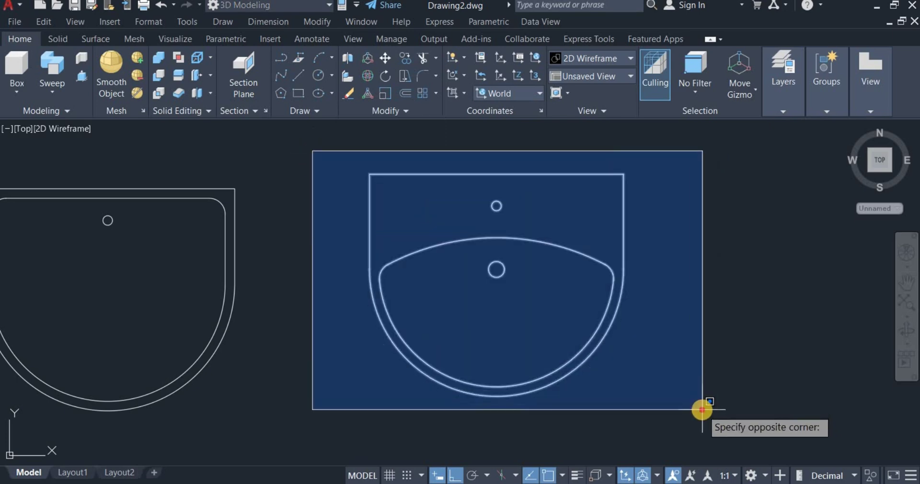
{"action": "left_click", "coordinate": [705, 409]}
{"action": "key", "text": "Return"}
{"action": "scroll", "coordinate": [343, 372], "scroll_direction": "down", "scroll_amount": 2}
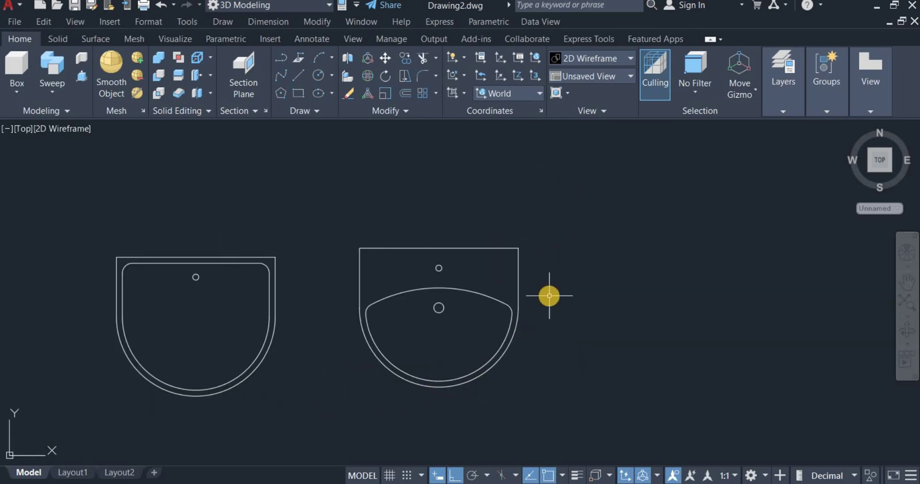
- In the SE Isometric view, draw a 150 mm line straight down from the centre of the drain circle
{"action": "left_click", "coordinate": [581, 79]}
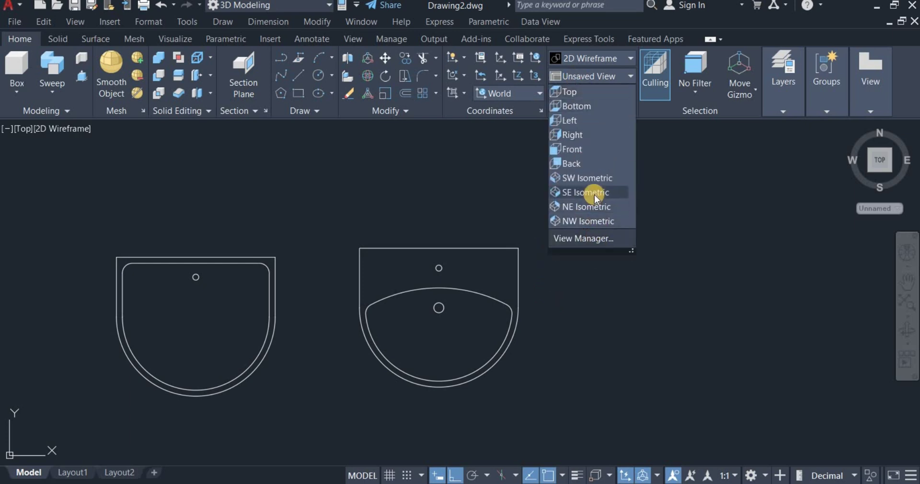
{"action": "left_click", "coordinate": [594, 195]}
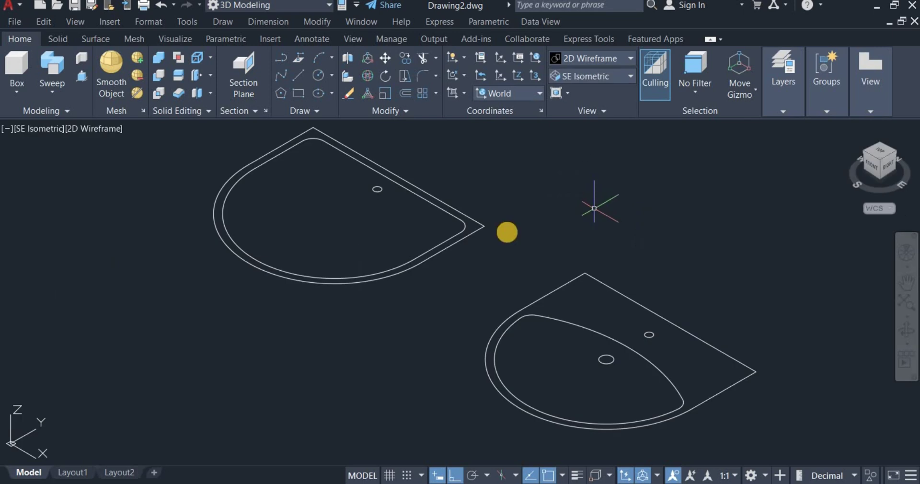
{"action": "scroll", "coordinate": [247, 288], "scroll_direction": "down", "scroll_amount": 2}
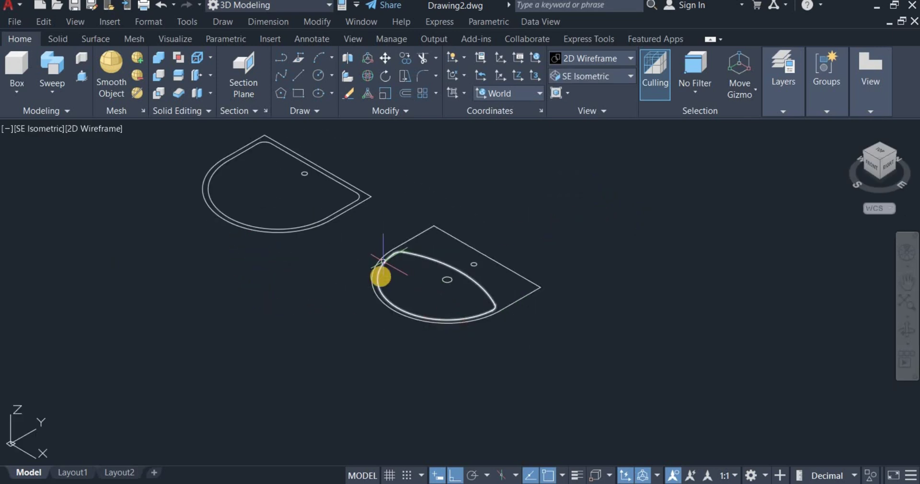
{"action": "left_click", "coordinate": [299, 75]}
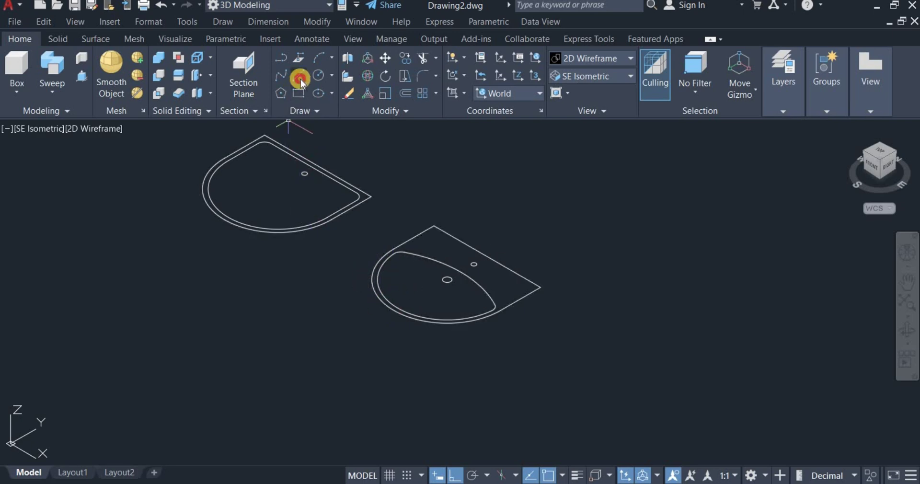
{"action": "scroll", "coordinate": [447, 285], "scroll_direction": "up", "scroll_amount": 5}
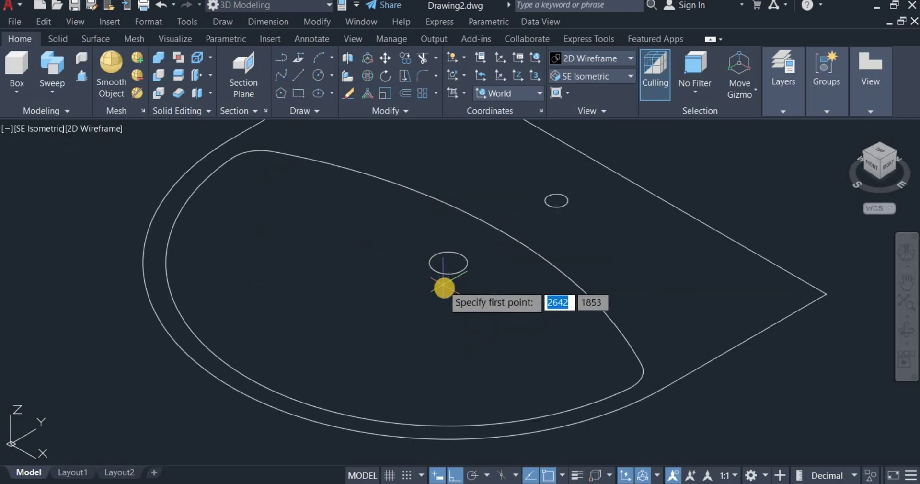
{"action": "left_click", "coordinate": [452, 263]}
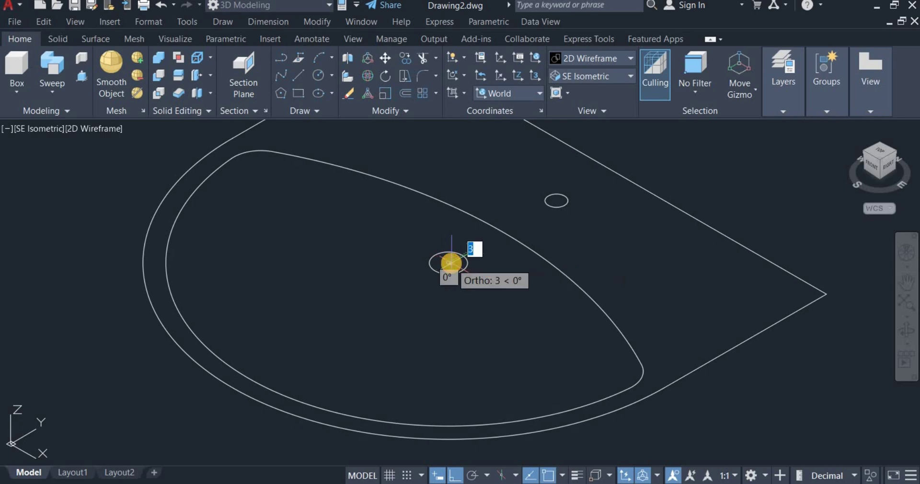
{"action": "scroll", "coordinate": [451, 263], "scroll_direction": "down", "scroll_amount": 4}
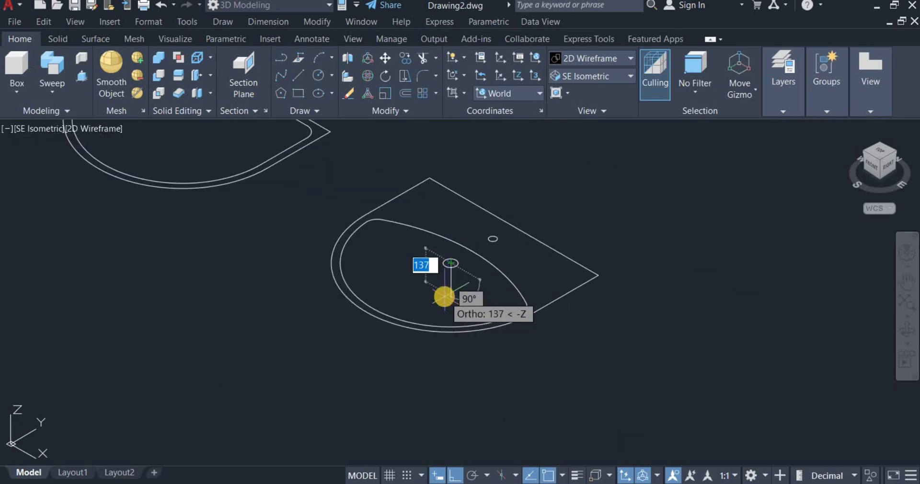
{"action": "type", "text": "150"}
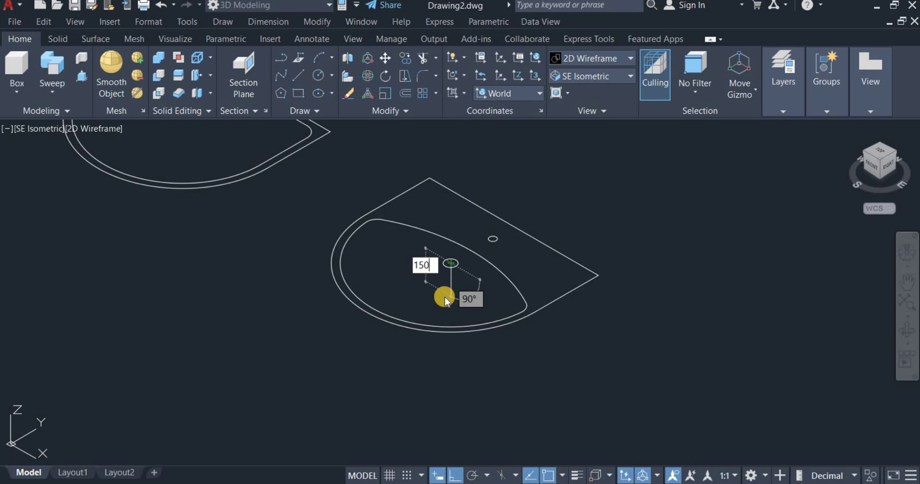
{"action": "key", "text": "Return"}
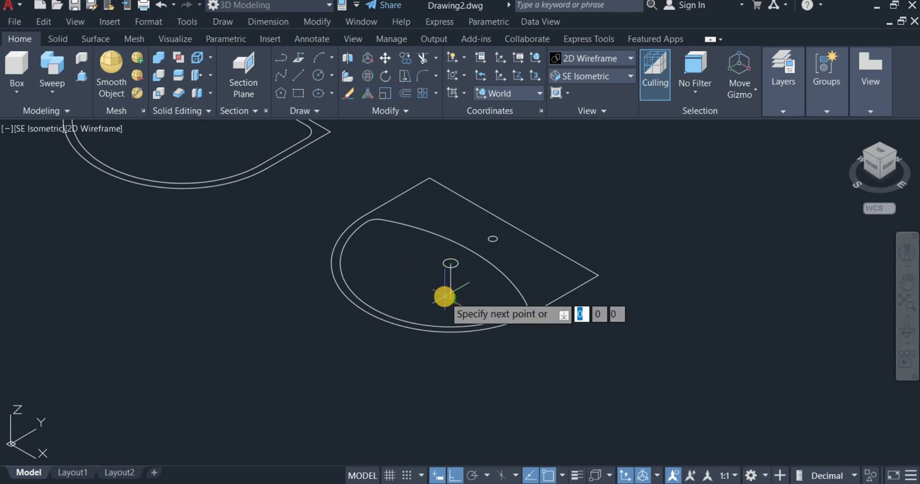
{"action": "right_click", "coordinate": [474, 302]}
{"action": "left_click", "coordinate": [506, 316]}
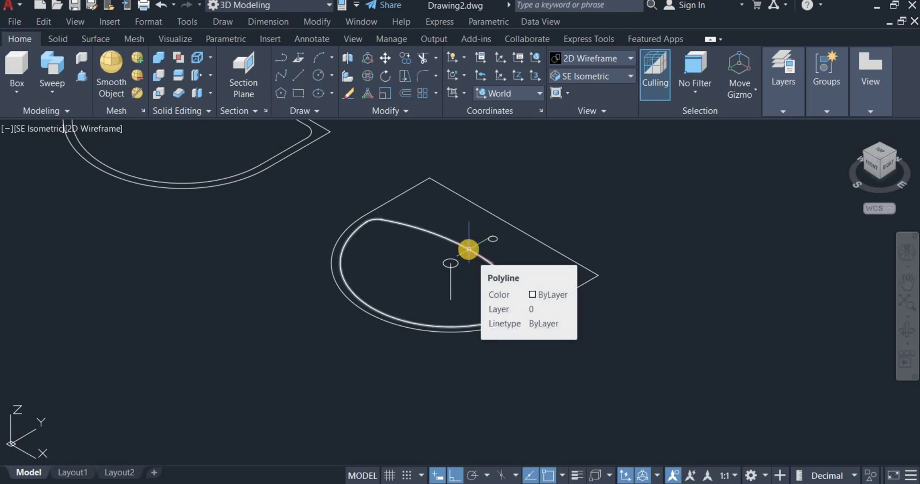
- Loft the basin outline to an end point at the lower end of the vertical line
{"action": "left_click", "coordinate": [53, 92]}
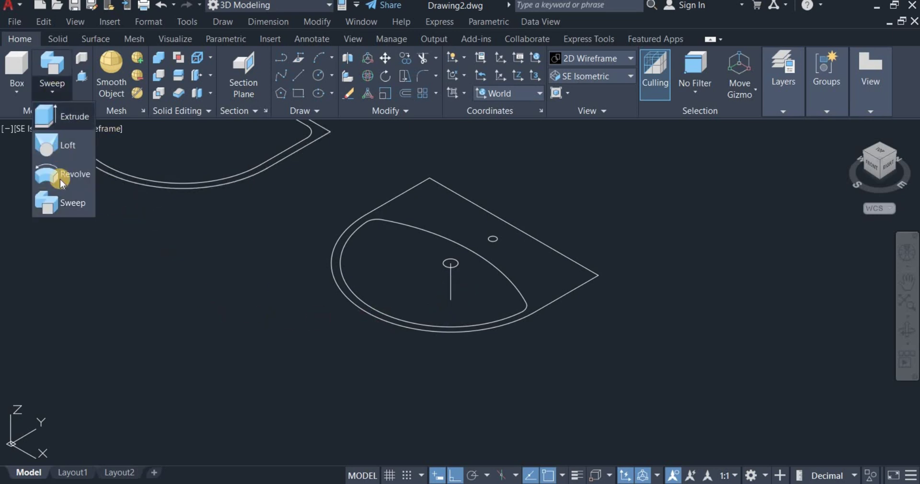
{"action": "left_click", "coordinate": [50, 146]}
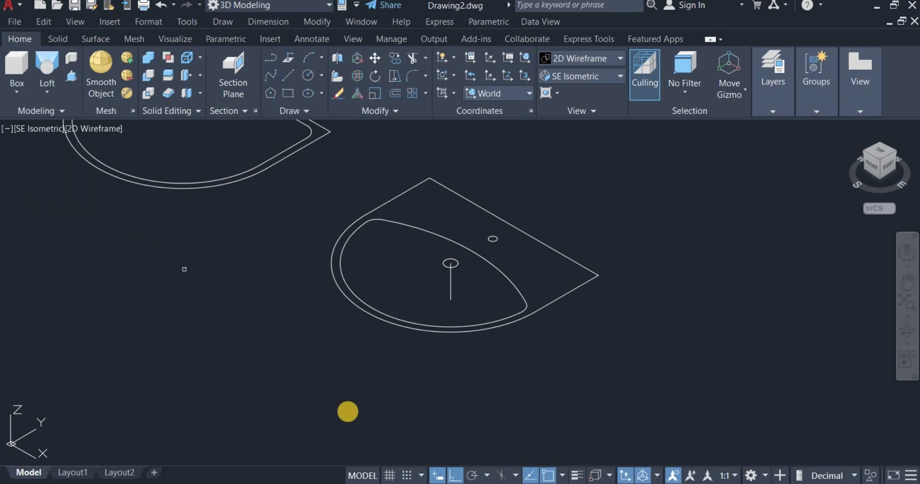
{"action": "left_click", "coordinate": [499, 271]}
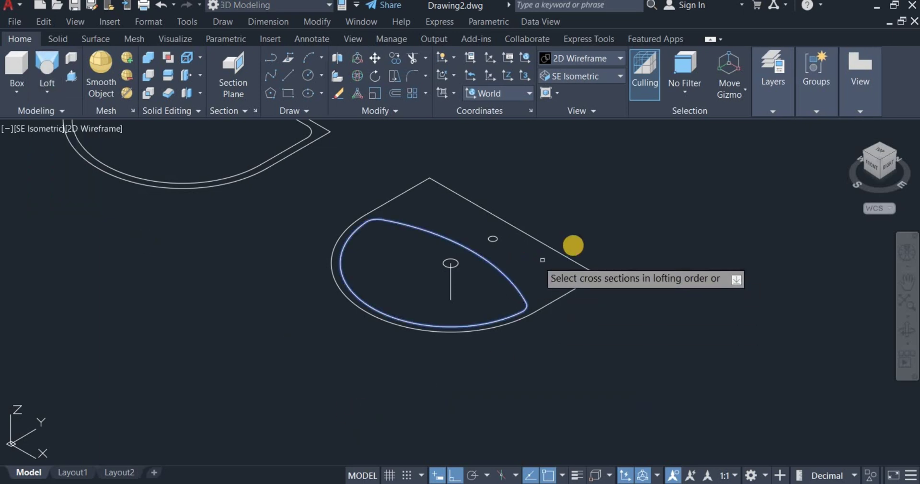
{"action": "right_click", "coordinate": [578, 241]}
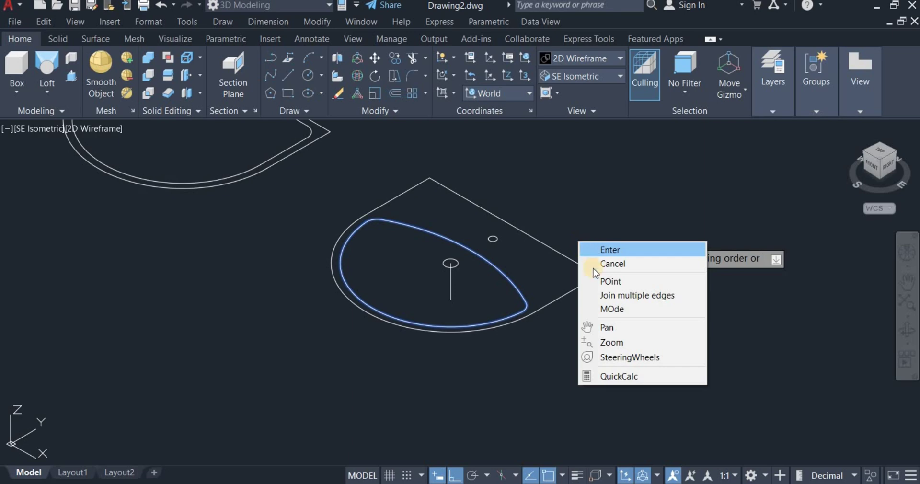
{"action": "left_click", "coordinate": [610, 283]}
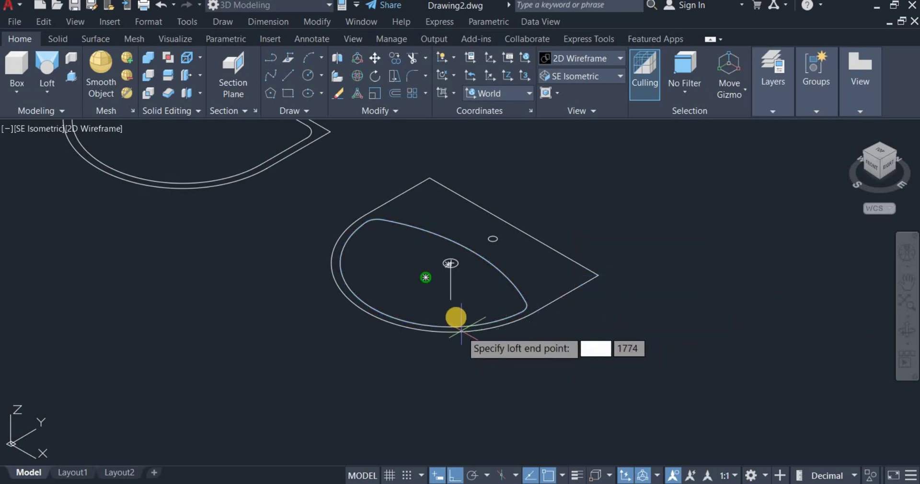
{"action": "left_click", "coordinate": [450, 300]}
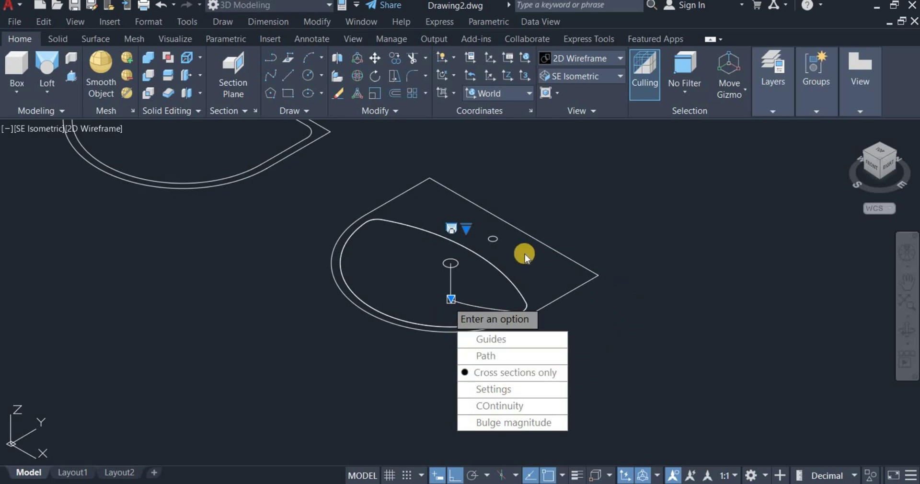
- Make the basin loft normal to all sections and finish it
{"action": "left_click", "coordinate": [466, 230]}
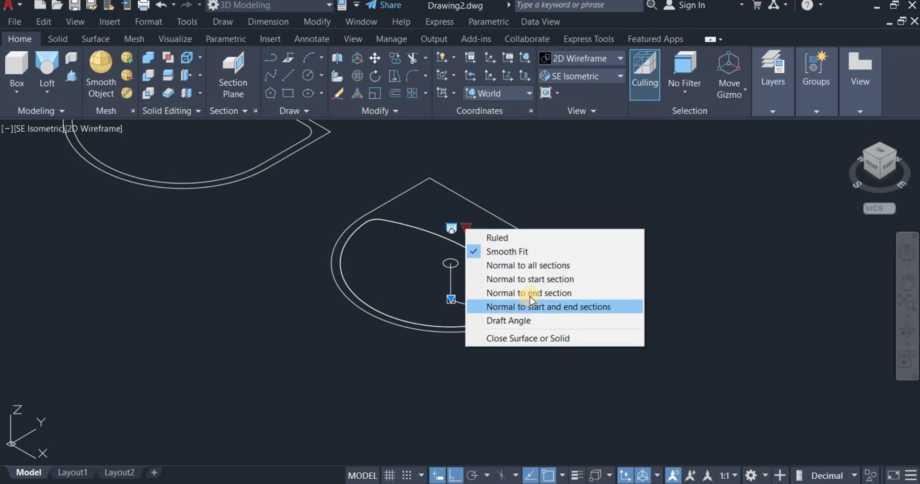
{"action": "left_click", "coordinate": [554, 266]}
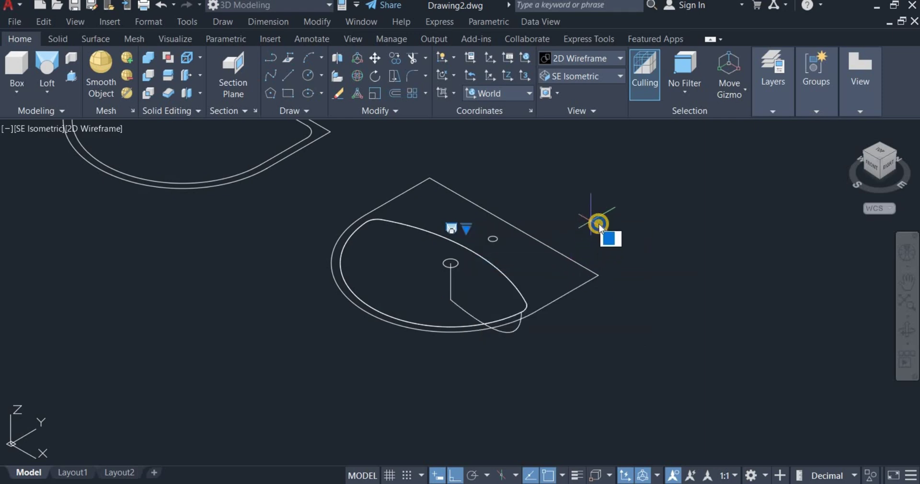
{"action": "right_click", "coordinate": [591, 223]}
{"action": "left_click", "coordinate": [625, 231]}
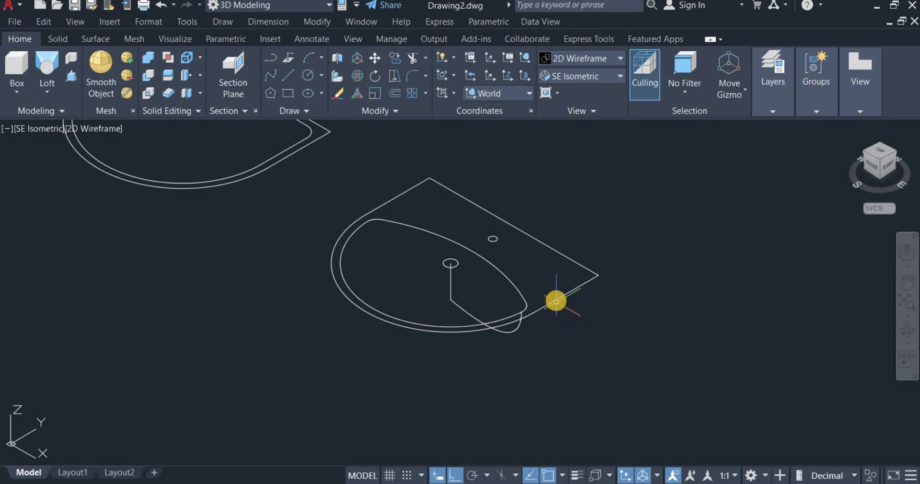
- Draw a 200 mm line straight down from the centre of the drain circle
{"action": "left_click", "coordinate": [42, 81]}
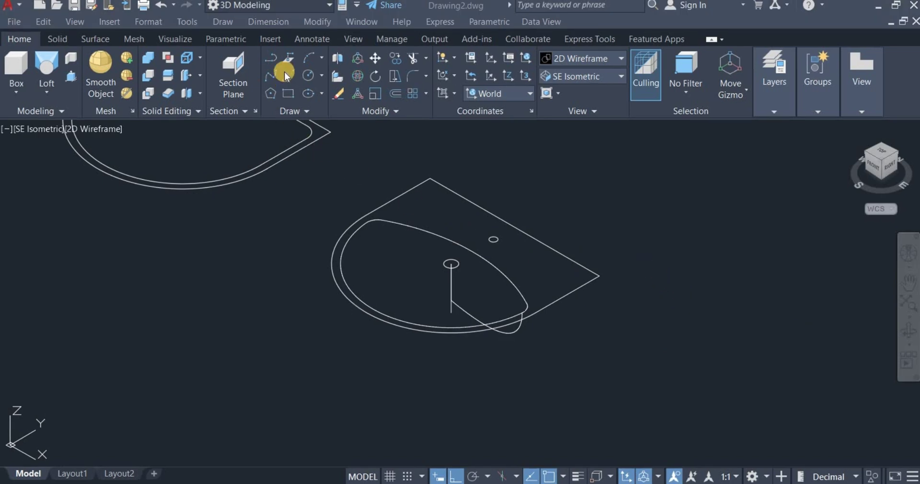
{"action": "left_click", "coordinate": [337, 145]}
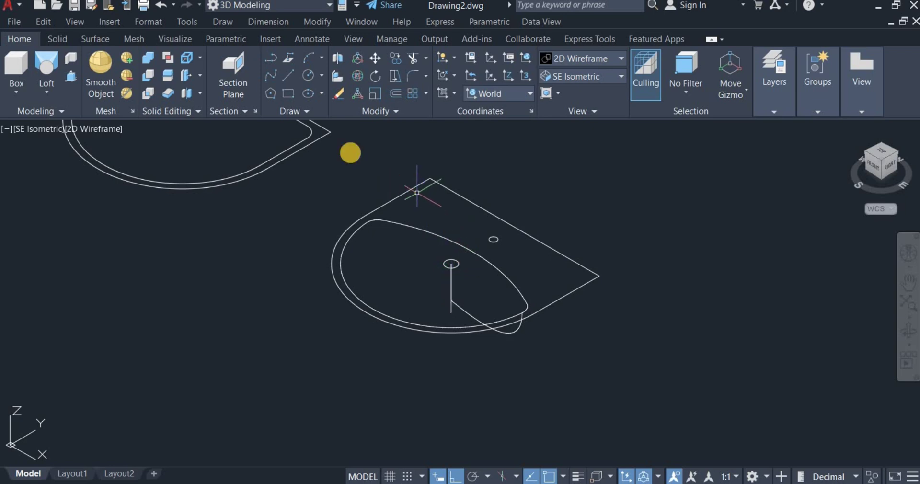
{"action": "left_click", "coordinate": [290, 75]}
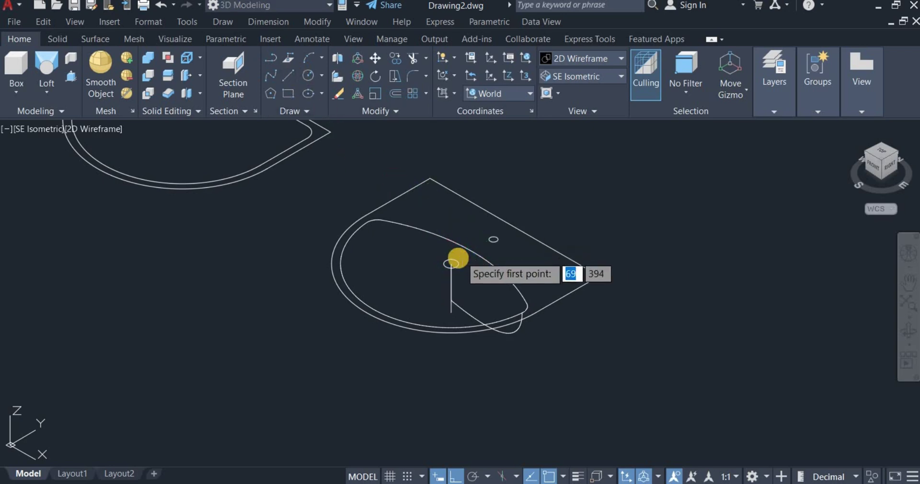
{"action": "scroll", "coordinate": [452, 263], "scroll_direction": "up", "scroll_amount": 4}
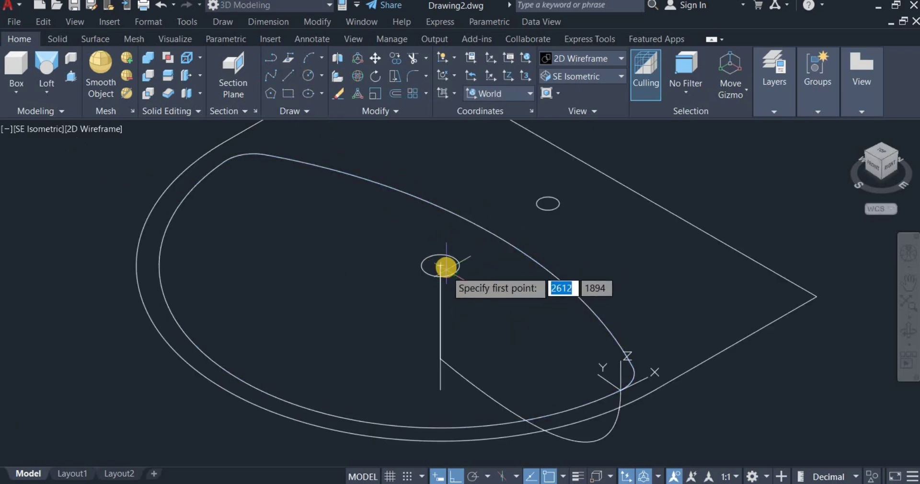
{"action": "left_click", "coordinate": [444, 265]}
{"action": "scroll", "coordinate": [442, 263], "scroll_direction": "down", "scroll_amount": 5}
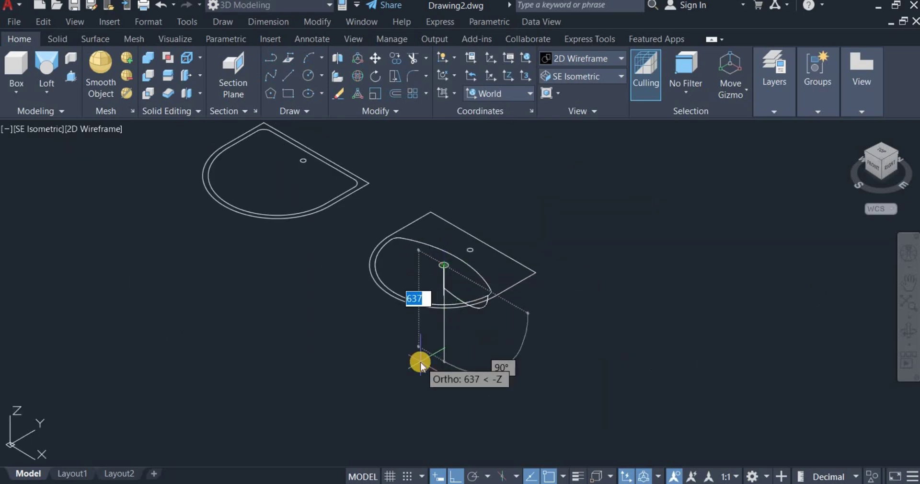
{"action": "type", "text": "2"}
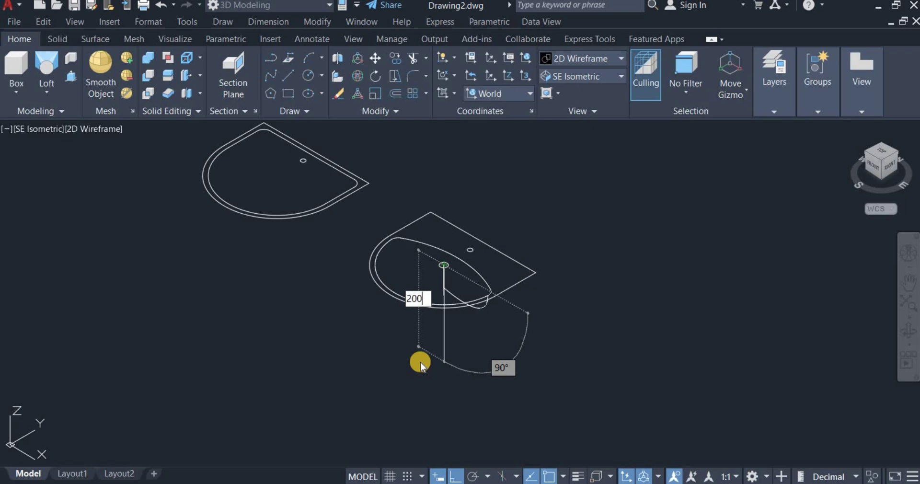
{"action": "type", "text": "00"}
{"action": "key", "text": "Return"}
{"action": "right_click", "coordinate": [529, 334]}
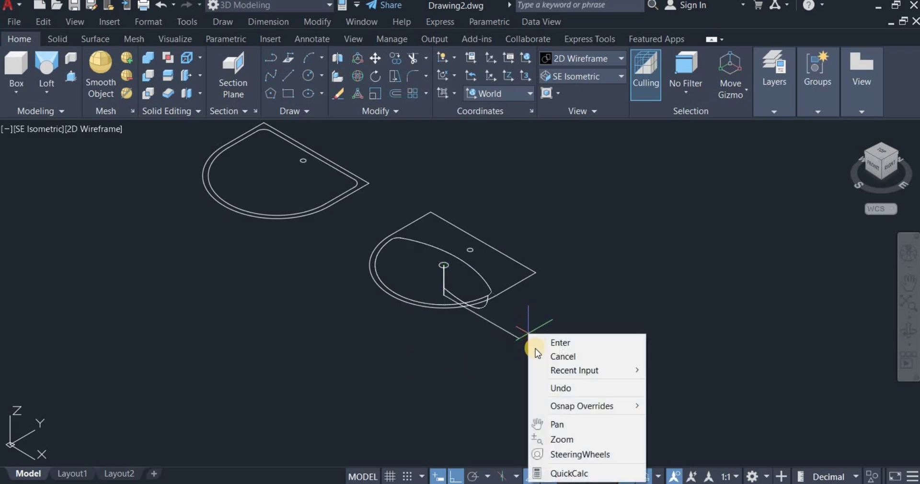
{"action": "left_click", "coordinate": [541, 342]}
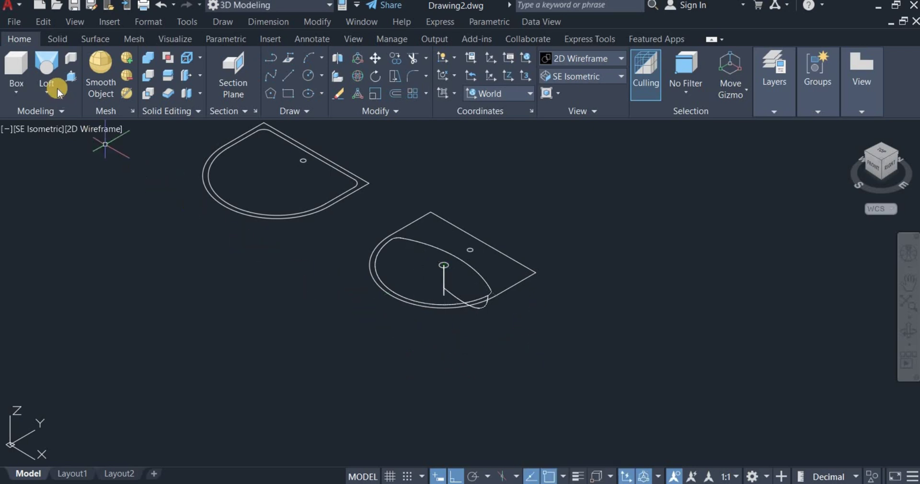
- Loft the sink's outer outline to an end point at the lower end of the 200 mm vertical line
{"action": "left_click", "coordinate": [49, 66]}
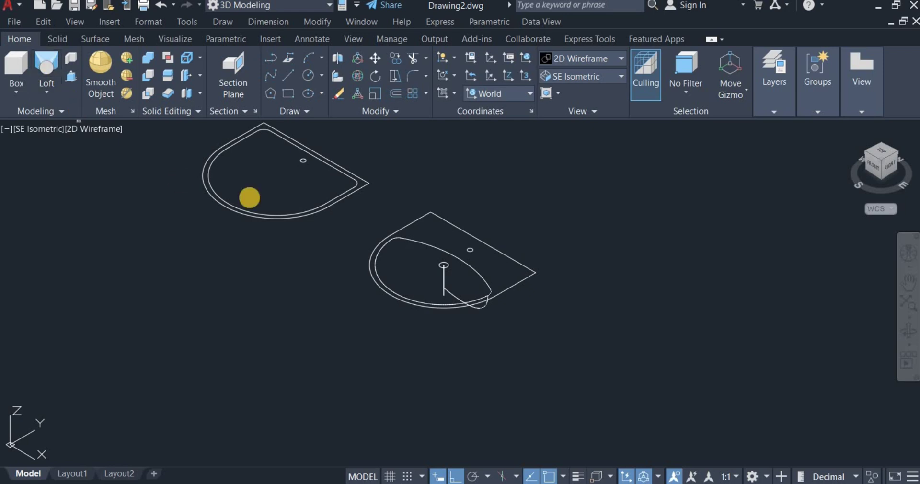
{"action": "left_click", "coordinate": [521, 283]}
{"action": "right_click", "coordinate": [544, 240]}
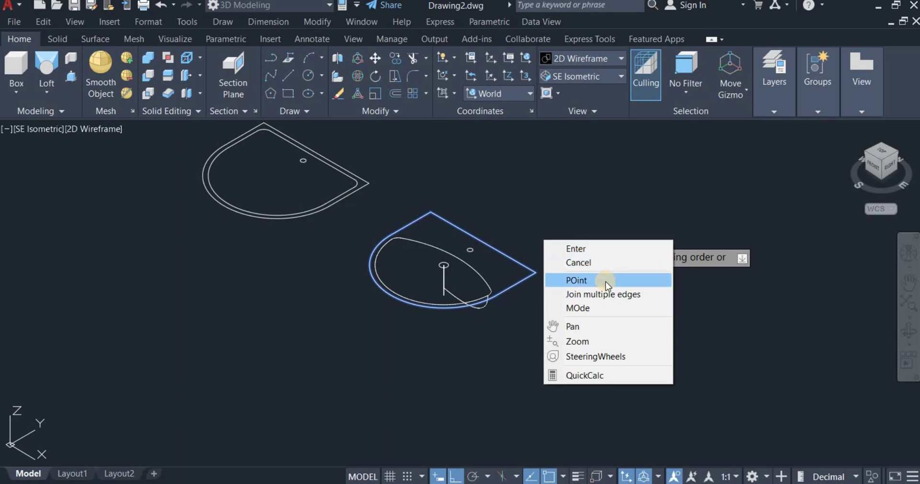
{"action": "left_click", "coordinate": [575, 280]}
{"action": "scroll", "coordinate": [438, 307], "scroll_direction": "up", "scroll_amount": 6}
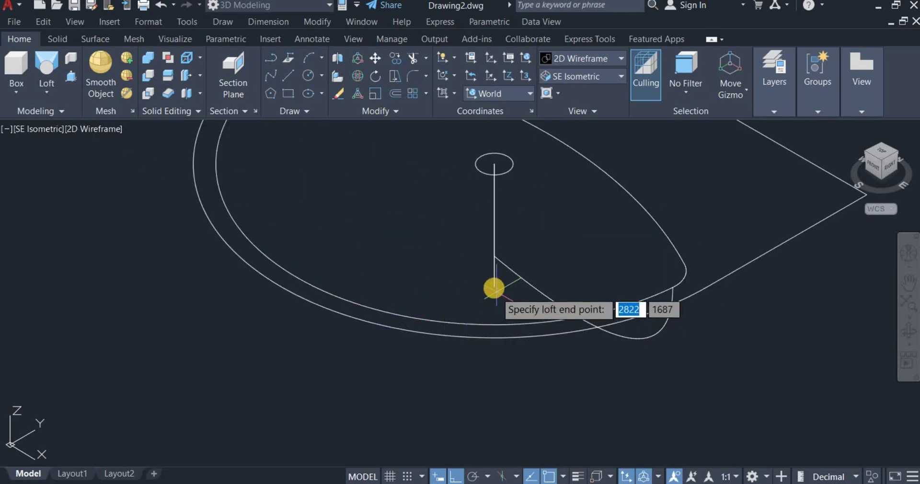
{"action": "left_click", "coordinate": [495, 287]}
- Make the outer sink loft normal to all sections and finish it
{"action": "scroll", "coordinate": [430, 324], "scroll_direction": "down", "scroll_amount": 4}
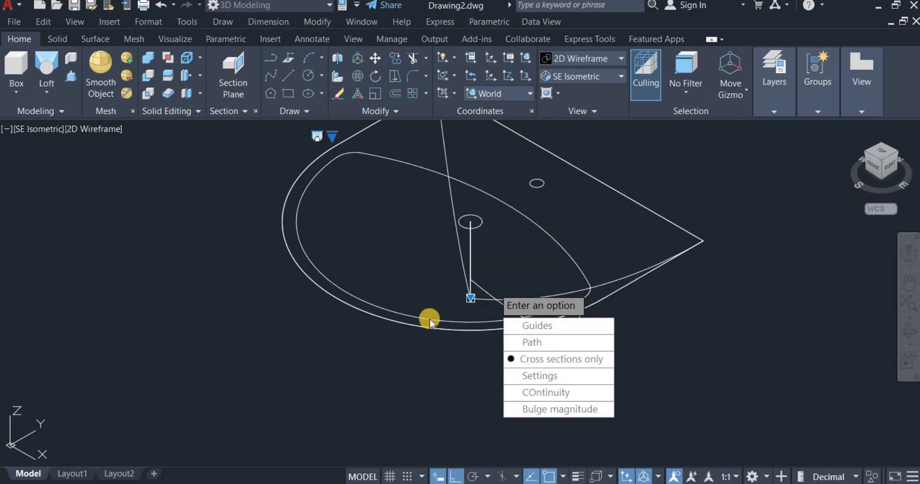
{"action": "left_click", "coordinate": [368, 205]}
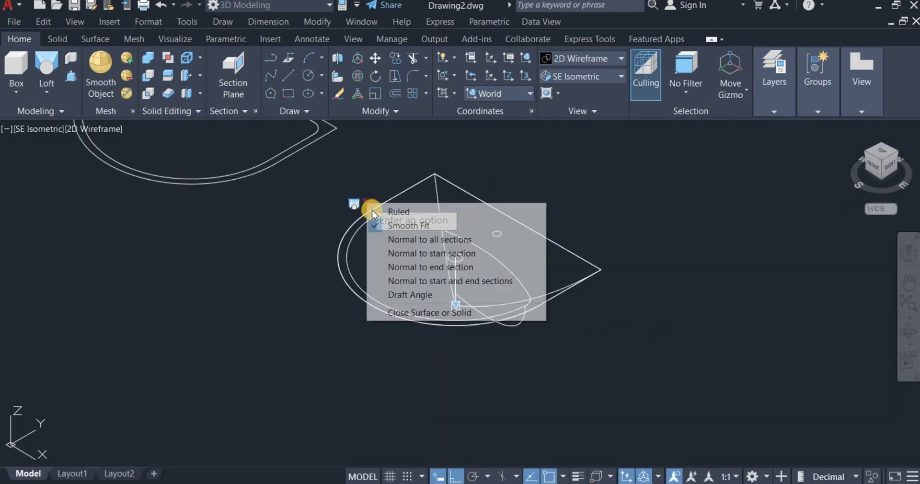
{"action": "left_click", "coordinate": [429, 241]}
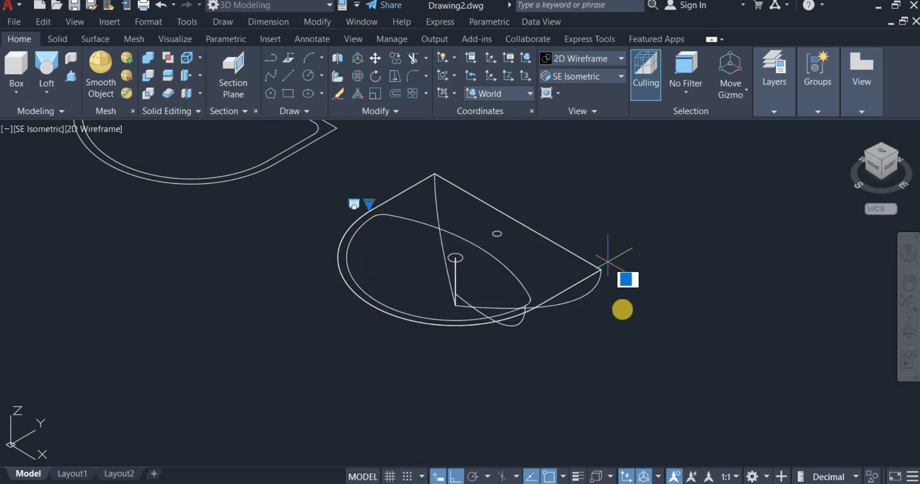
{"action": "right_click", "coordinate": [620, 218]}
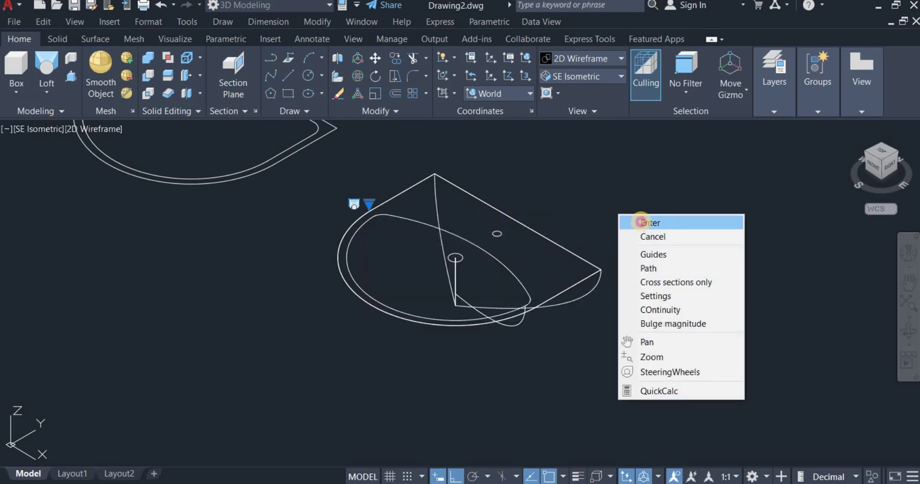
{"action": "left_click", "coordinate": [640, 224]}
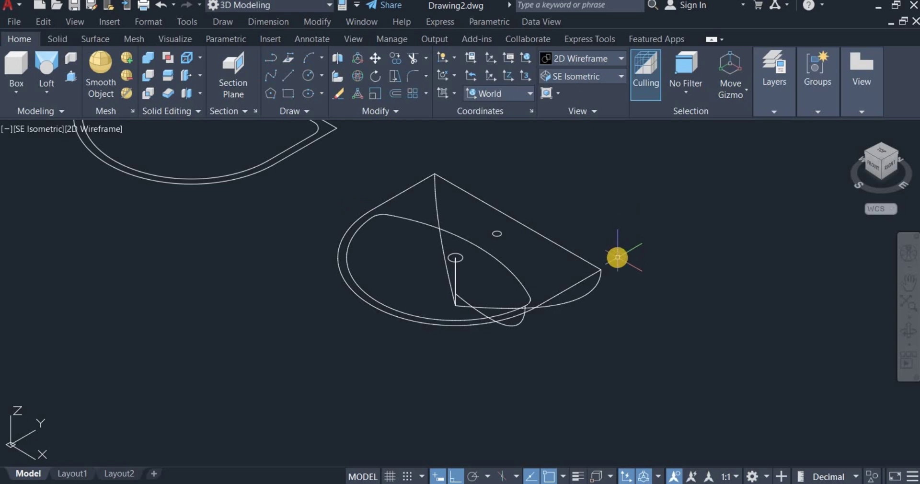
{"action": "scroll", "coordinate": [618, 257], "scroll_direction": "down", "scroll_amount": 2}
{"action": "scroll", "coordinate": [534, 177], "scroll_direction": "up", "scroll_amount": 2}
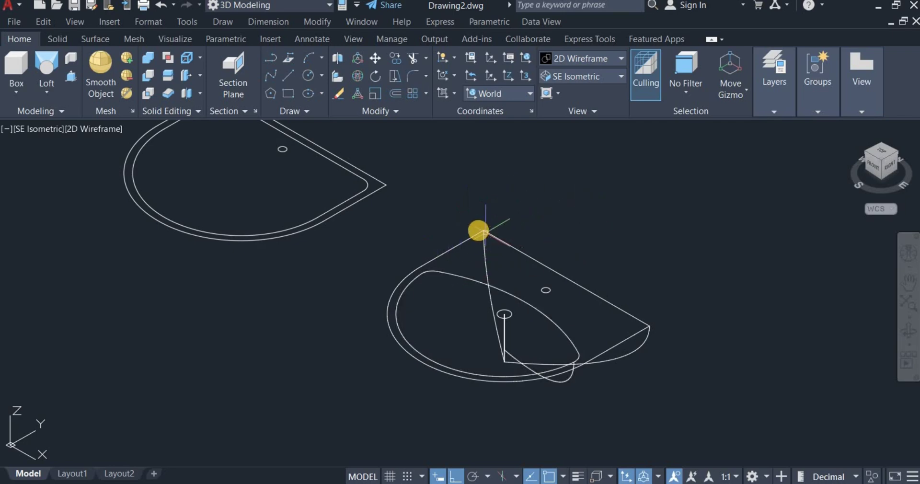
- Subtract the inner basin loft from the outer sink loft to hollow out the bowl
{"action": "left_click", "coordinate": [148, 77]}
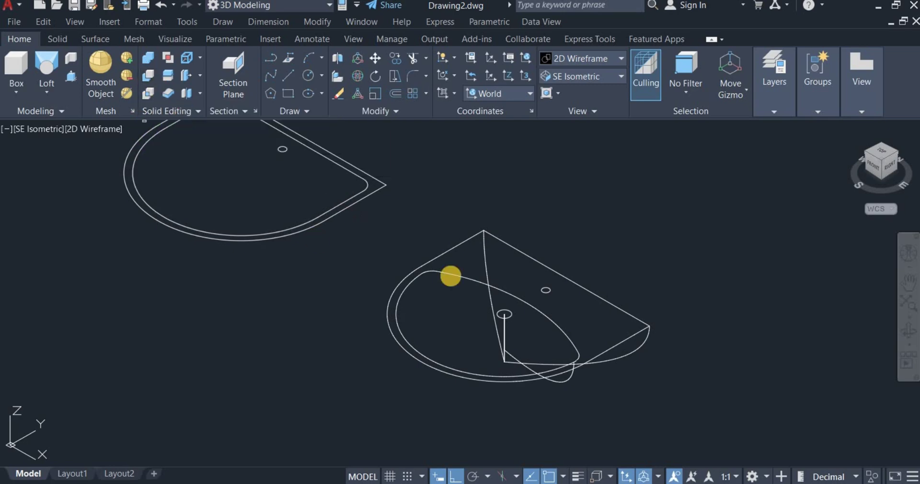
{"action": "left_click", "coordinate": [629, 337]}
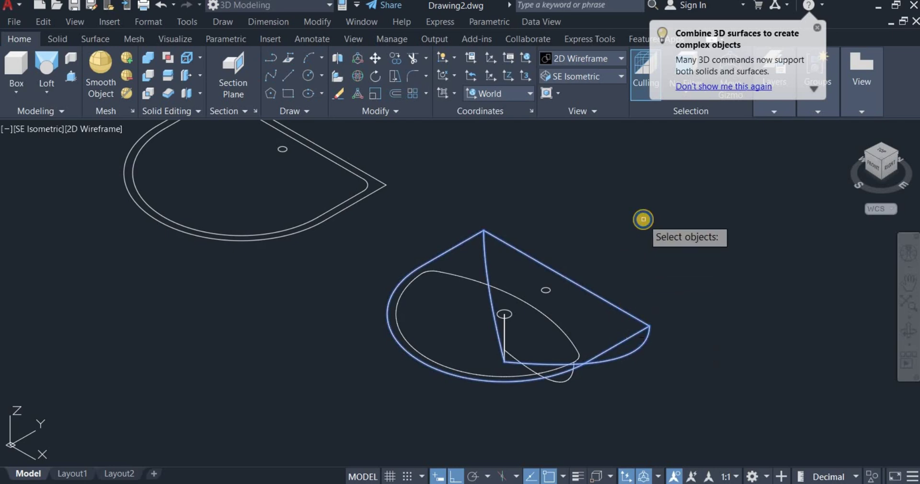
{"action": "key", "text": "Return"}
{"action": "left_click", "coordinate": [452, 274]}
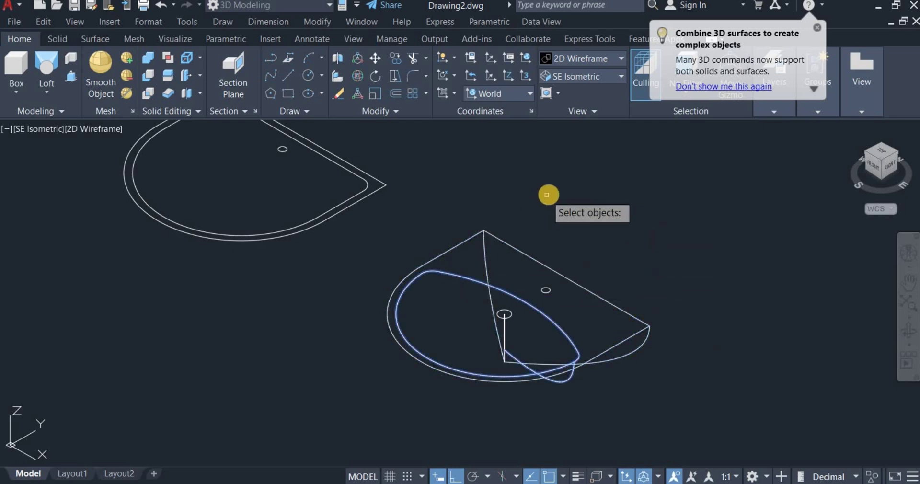
{"action": "key", "text": "Return"}
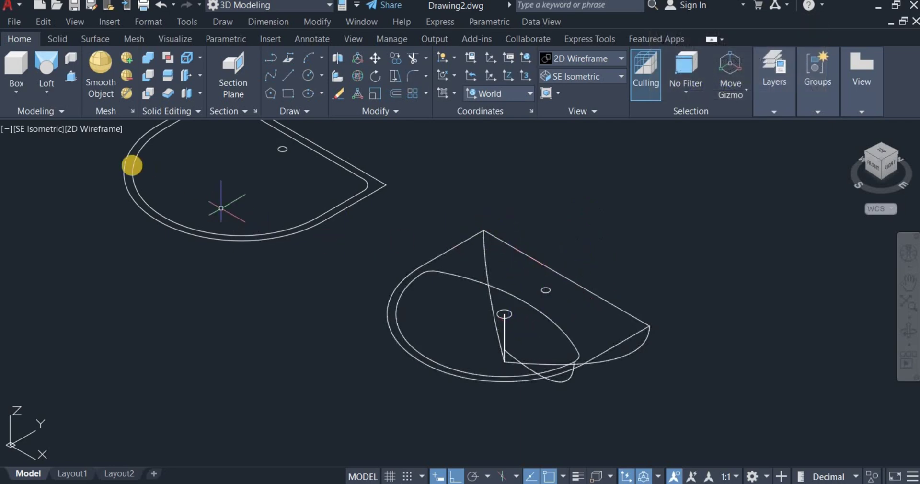
- Extrude the small tap-hole circle about 480 mm downward through the sink body
{"action": "left_click", "coordinate": [47, 97]}
{"action": "left_click", "coordinate": [47, 117]}
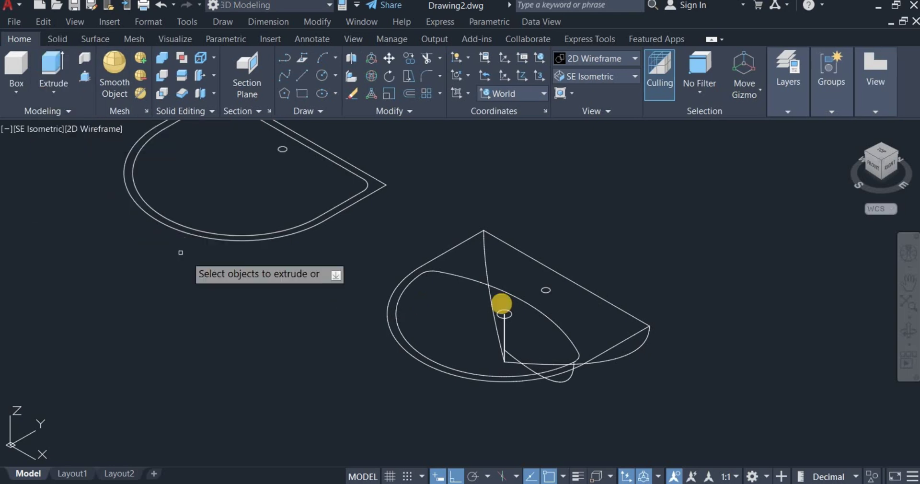
{"action": "left_click", "coordinate": [547, 290]}
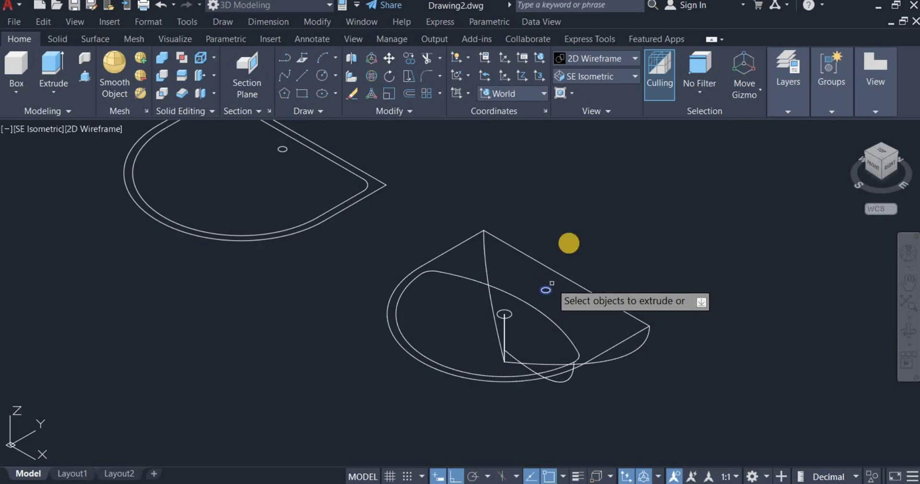
{"action": "right_click", "coordinate": [570, 234]}
{"action": "left_click", "coordinate": [602, 244]}
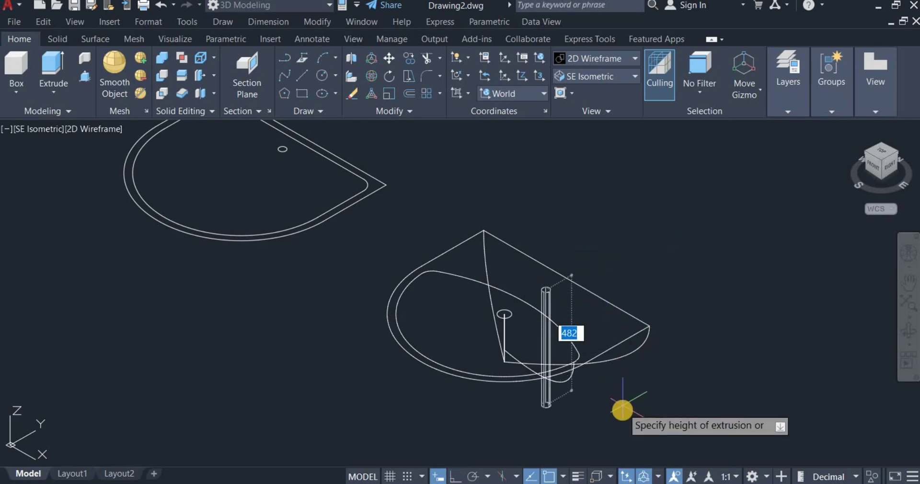
{"action": "left_click", "coordinate": [622, 408]}
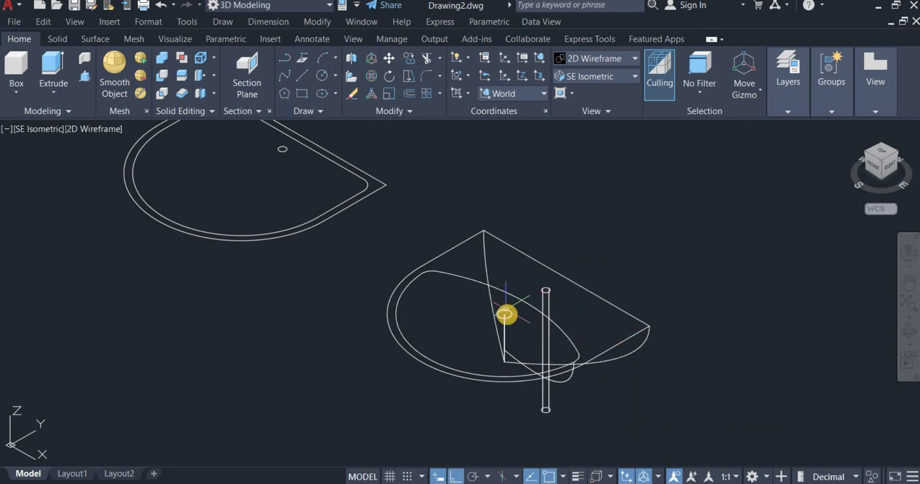
- Extrude the drain circle downward past the underside of the sink
{"action": "left_click", "coordinate": [53, 64]}
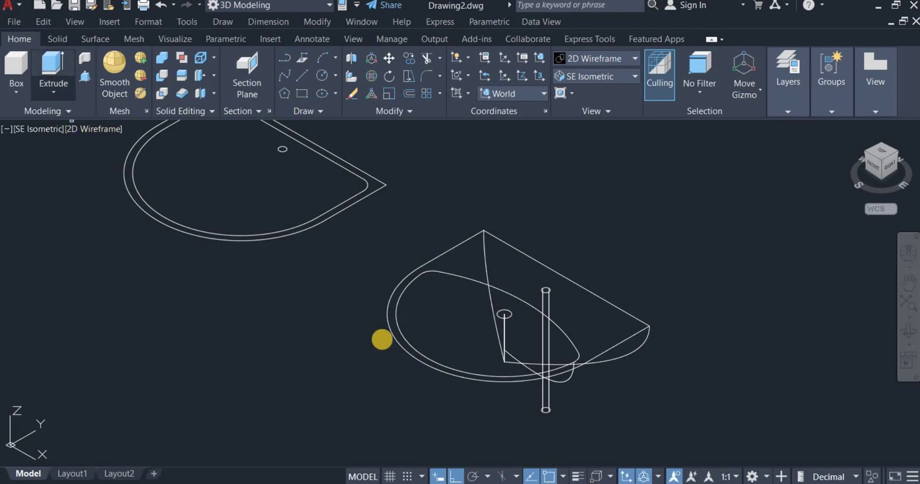
{"action": "left_click", "coordinate": [504, 315]}
{"action": "right_click", "coordinate": [625, 230]}
{"action": "left_click", "coordinate": [645, 235]}
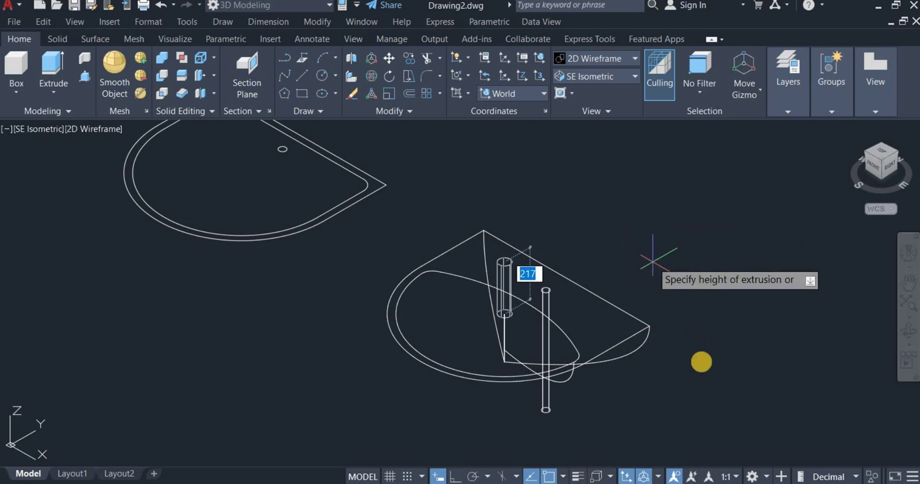
{"action": "left_click", "coordinate": [709, 418]}
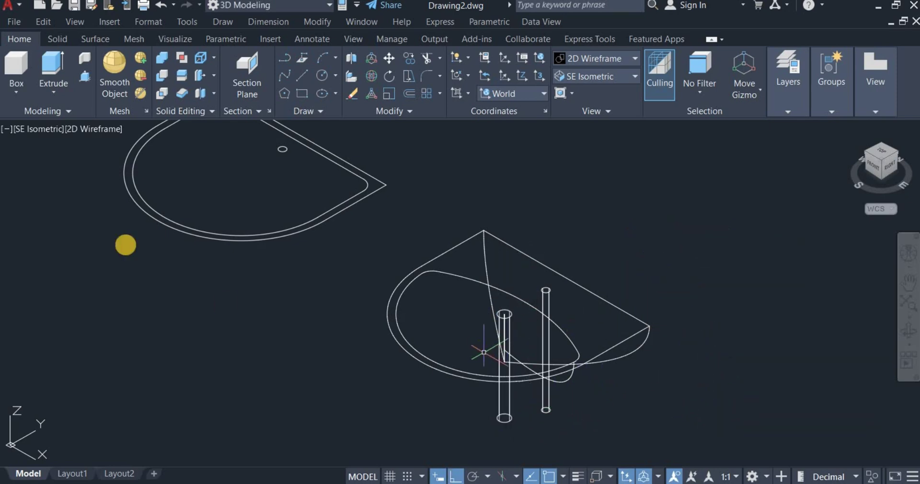
- Subtract the tap-hole and drain cylinders from the sink body
{"action": "left_click", "coordinate": [160, 75]}
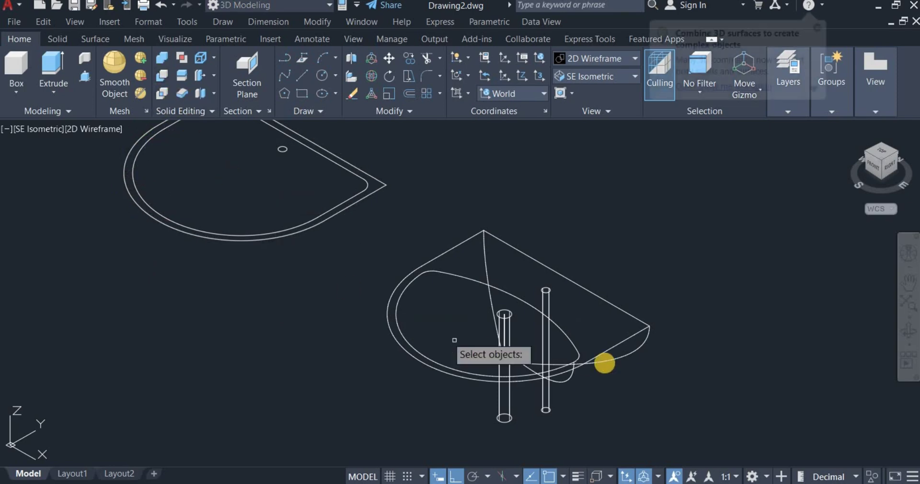
{"action": "left_click", "coordinate": [639, 343]}
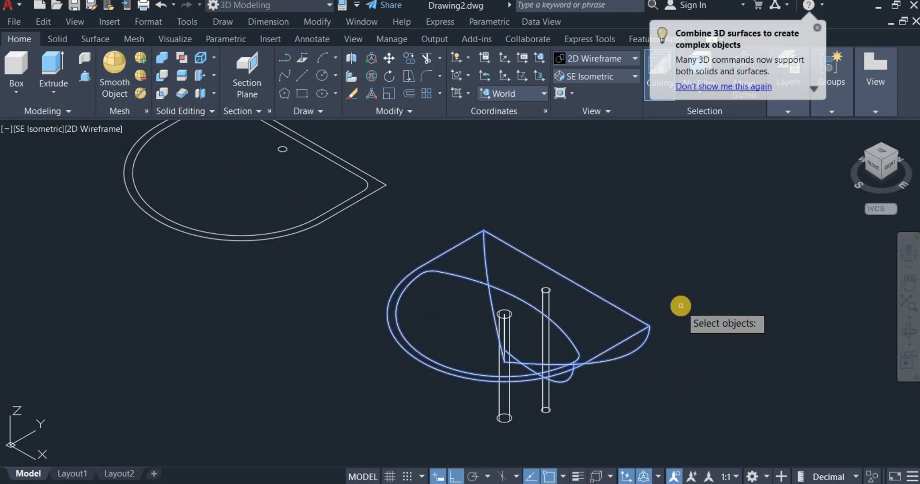
{"action": "left_click", "coordinate": [588, 417]}
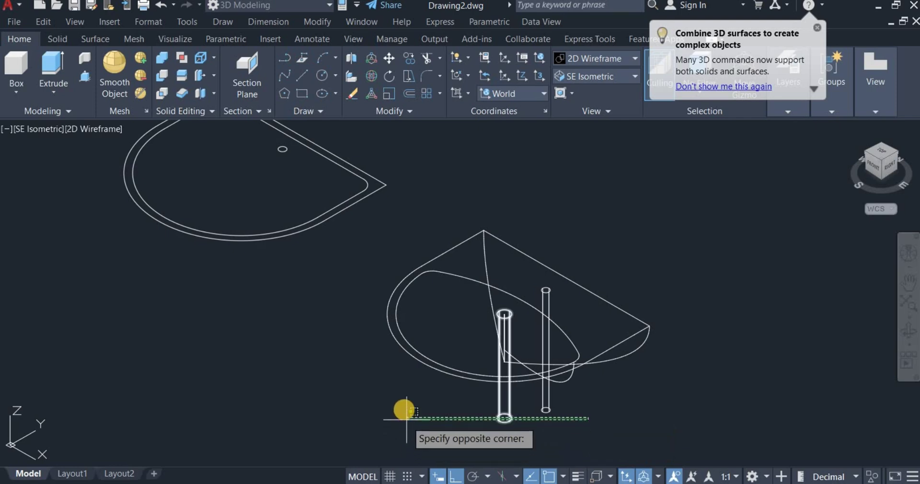
{"action": "left_click", "coordinate": [401, 401]}
{"action": "key", "text": "Return"}
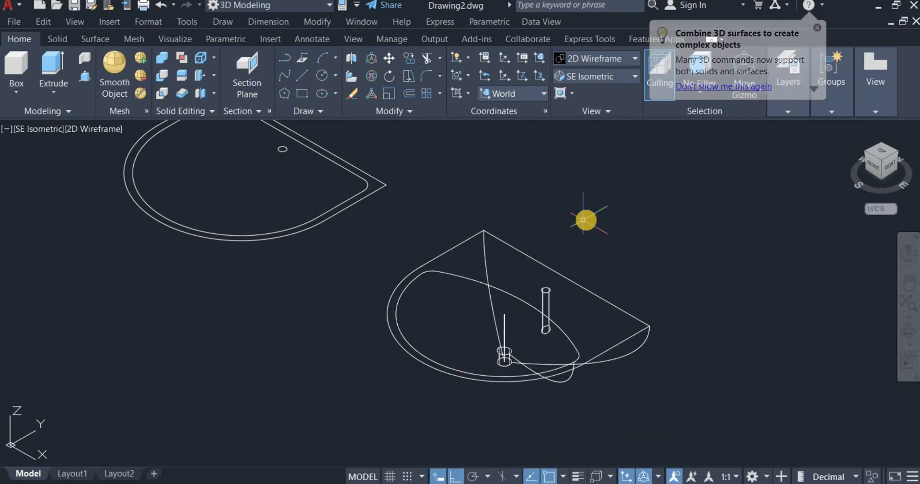
- Display the model in the Shades of Gray visual style
{"action": "left_click", "coordinate": [584, 59]}
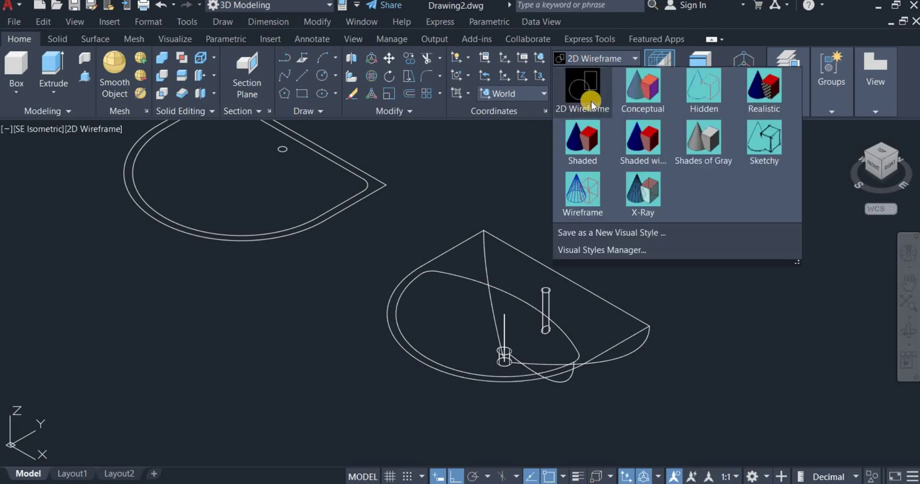
{"action": "left_click", "coordinate": [706, 145]}
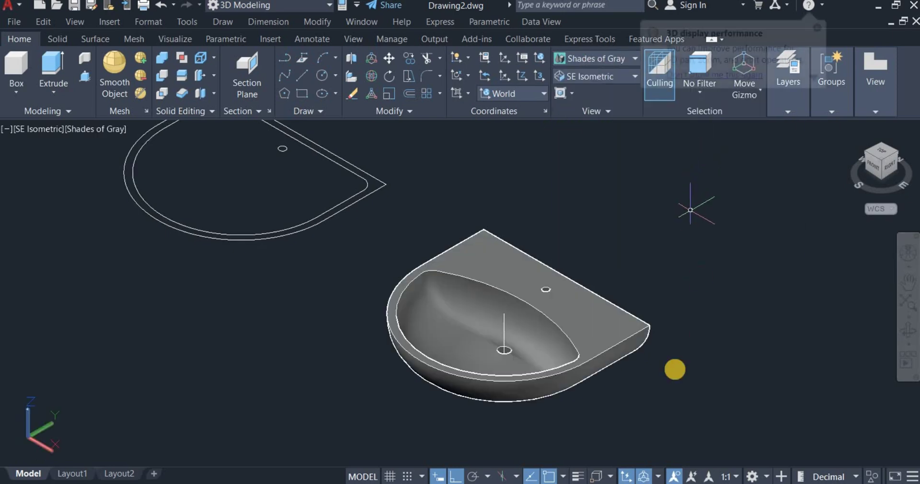
{"action": "left_click", "coordinate": [607, 349]}
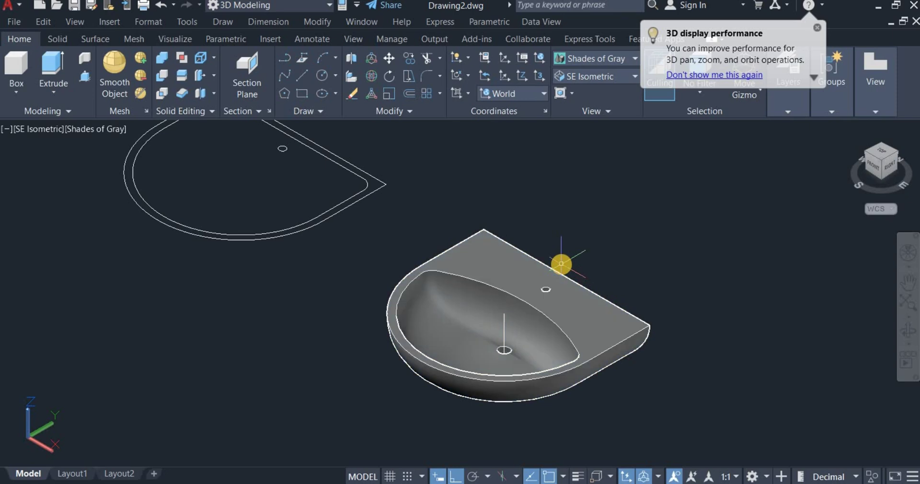
- Extrude the outer and inner outlines of the flat sink profile 20 downward
{"action": "scroll", "coordinate": [561, 264], "scroll_direction": "down", "scroll_amount": 2}
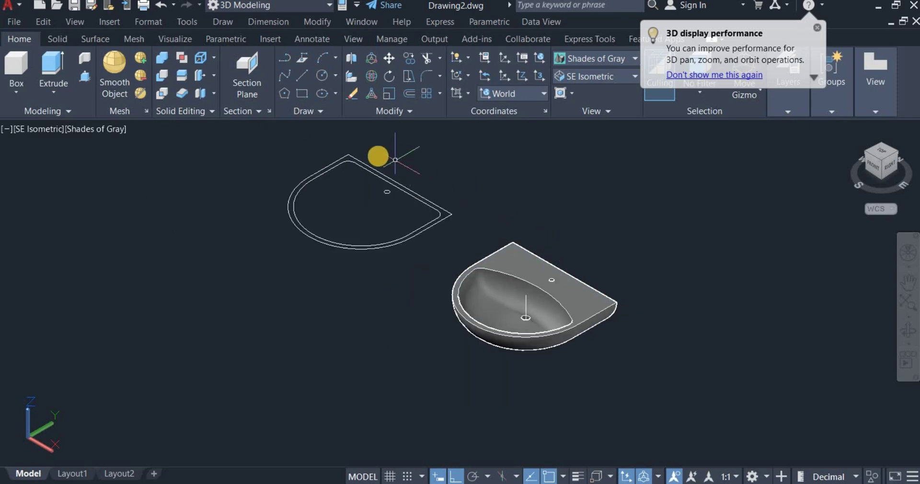
{"action": "scroll", "coordinate": [378, 156], "scroll_direction": "up", "scroll_amount": 2}
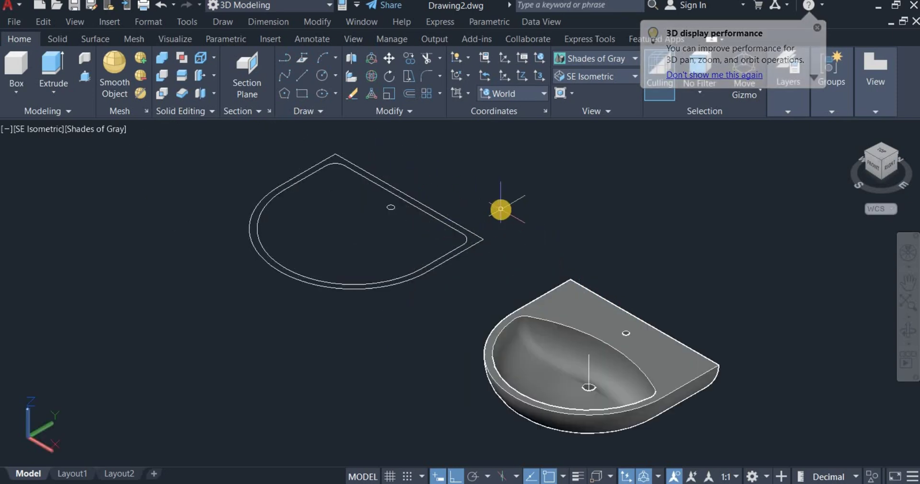
{"action": "left_click", "coordinate": [661, 347]}
{"action": "key", "text": "Escape"}
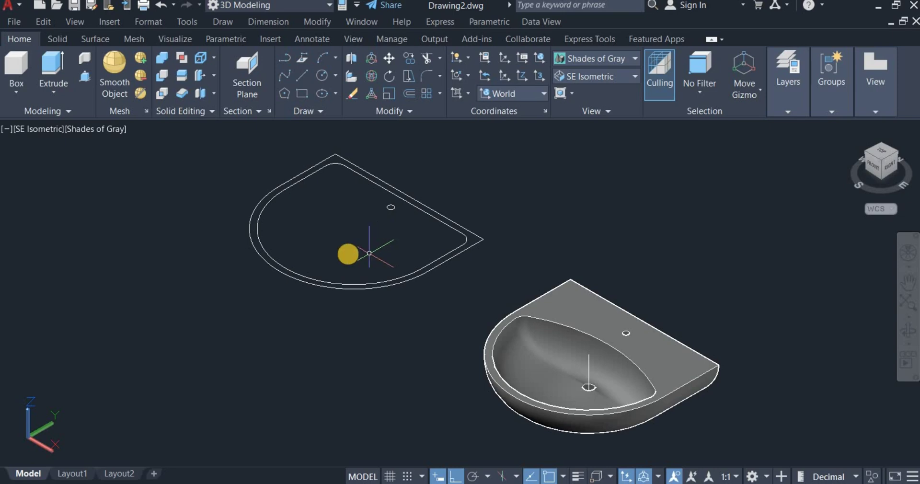
{"action": "left_click", "coordinate": [50, 65]}
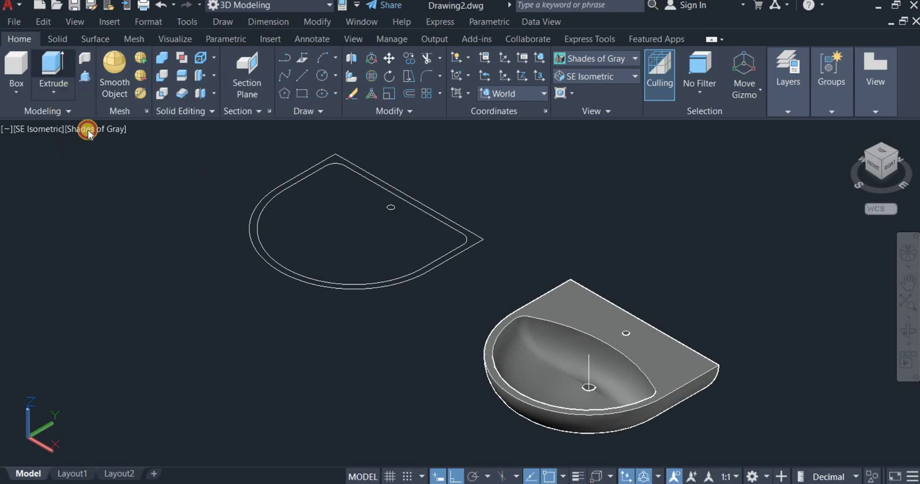
{"action": "left_click", "coordinate": [438, 268]}
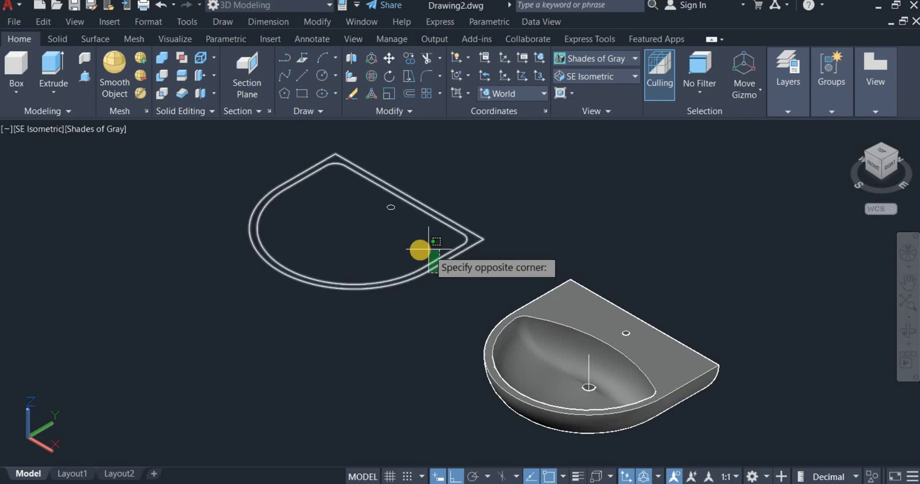
{"action": "left_click", "coordinate": [421, 248]}
{"action": "right_click", "coordinate": [500, 163]}
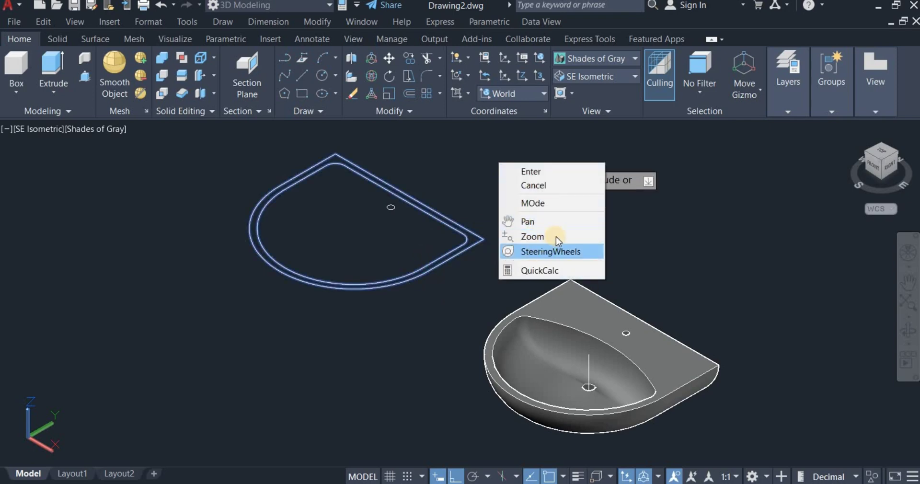
{"action": "left_click", "coordinate": [542, 173]}
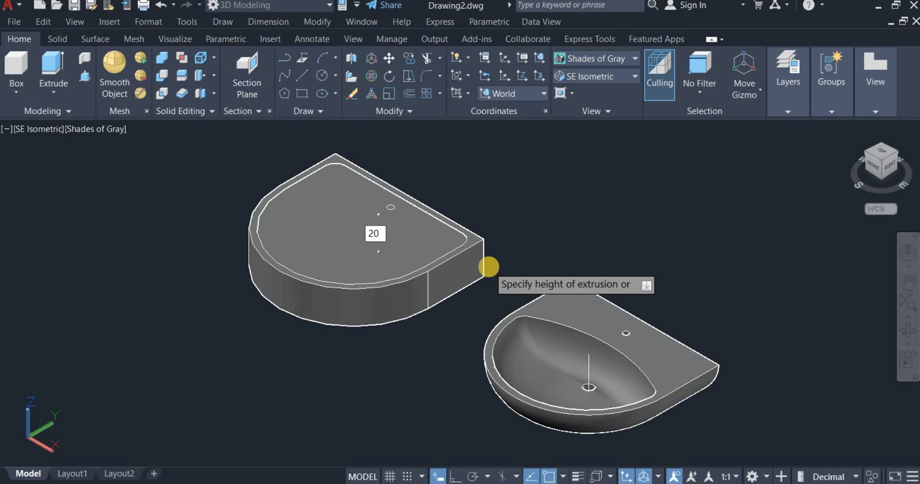
{"action": "key", "text": "Return"}
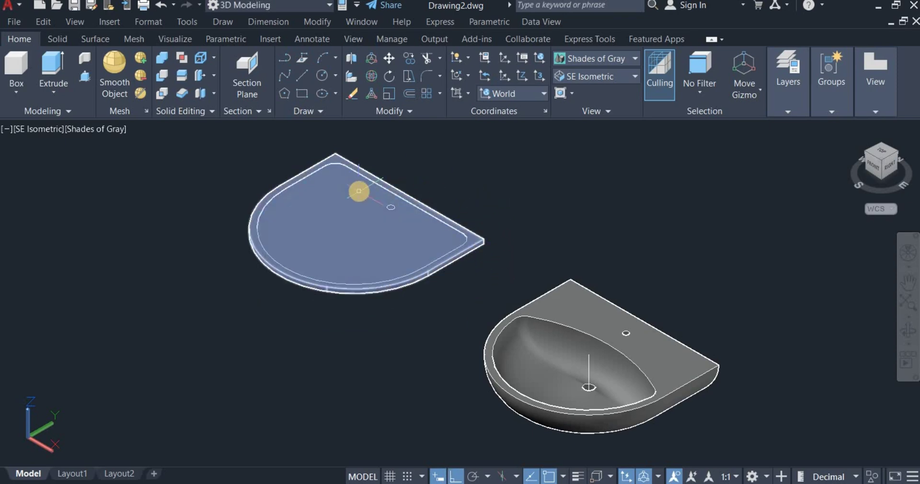
- Subtract the inner extruded solid from the outer one to form a hollow rim frame
{"action": "left_click", "coordinate": [163, 77]}
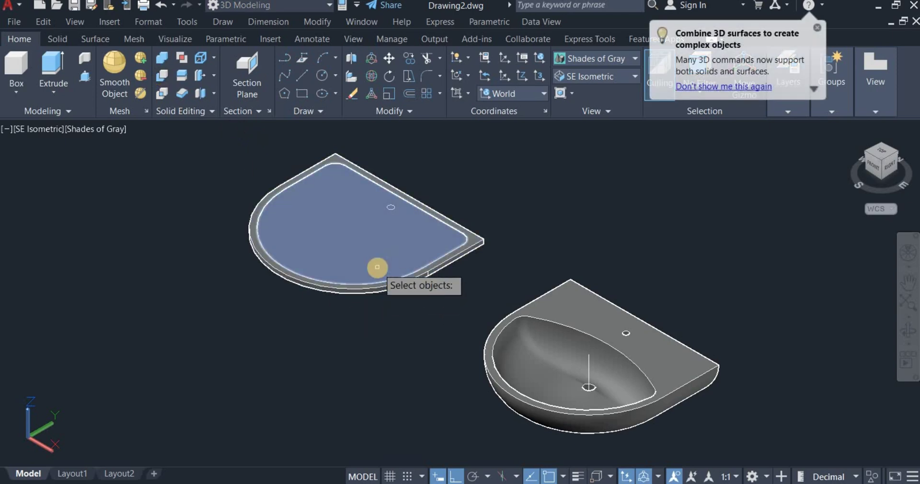
{"action": "left_click", "coordinate": [434, 272]}
{"action": "key", "text": "Return"}
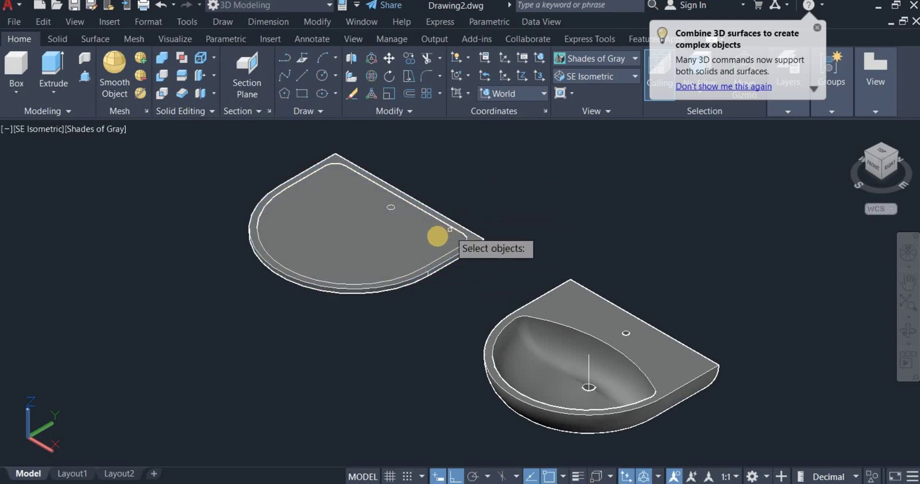
{"action": "left_click", "coordinate": [431, 239]}
{"action": "key", "text": "Return"}
{"action": "scroll", "coordinate": [426, 213], "scroll_direction": "up", "scroll_amount": 3}
{"action": "scroll", "coordinate": [487, 178], "scroll_direction": "down", "scroll_amount": 4}
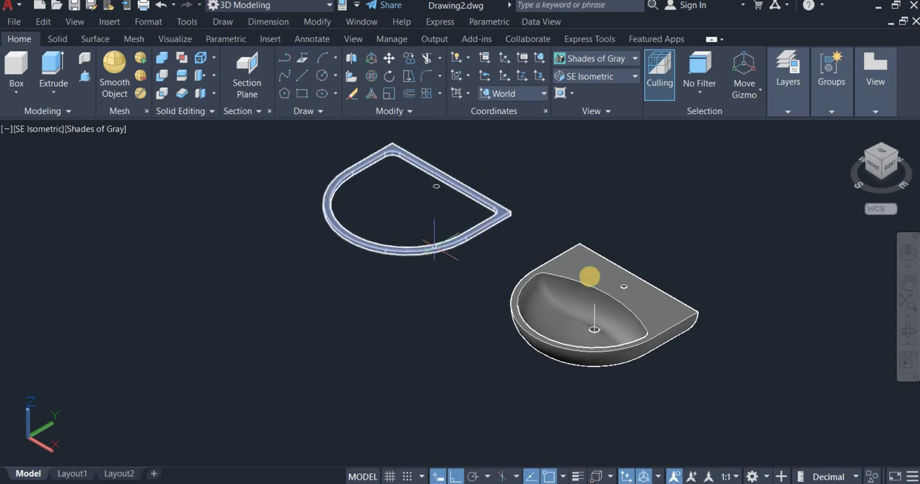
{"action": "left_click", "coordinate": [390, 58]}
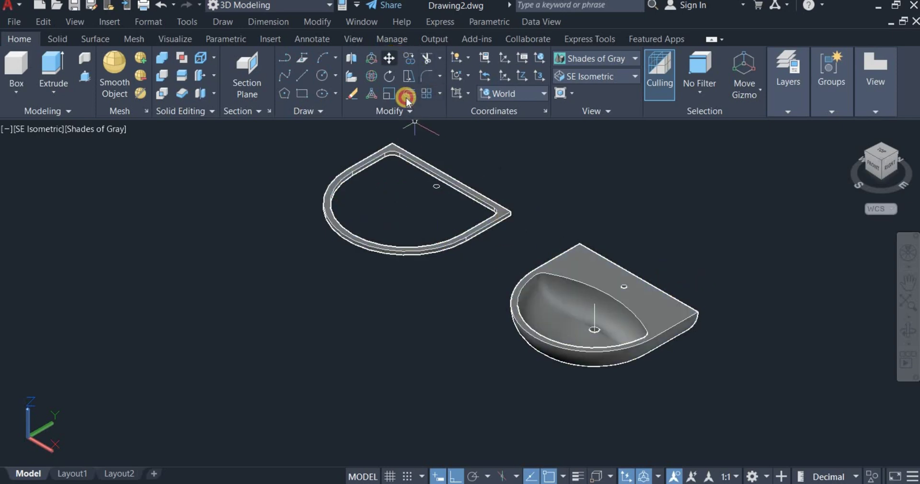
{"action": "left_click", "coordinate": [479, 196]}
{"action": "key", "text": "Return"}
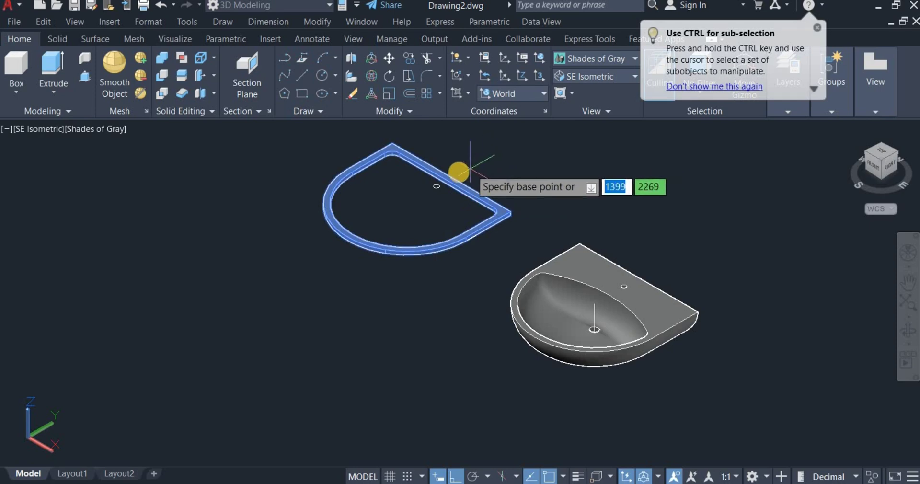
{"action": "scroll", "coordinate": [458, 171], "scroll_direction": "up", "scroll_amount": 4}
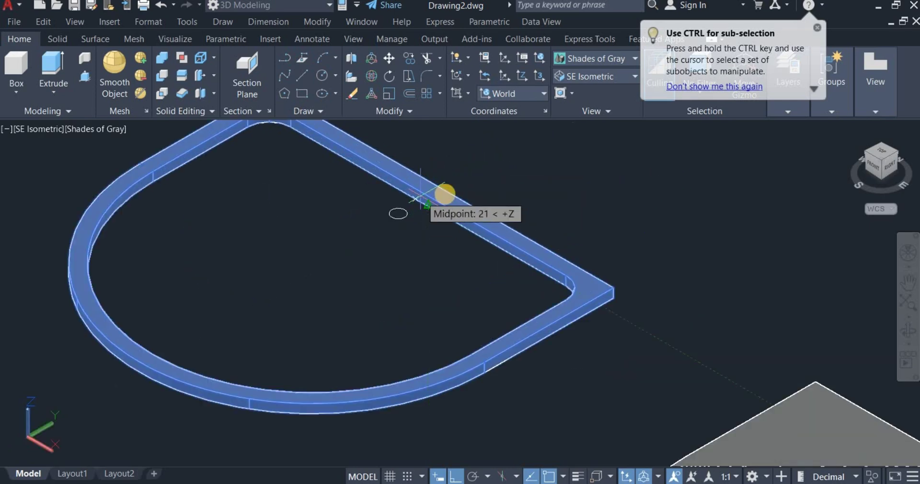
- In the 2D Wireframe visual style, move the rim frame onto the sink, placing its lower back-edge midpoint on the sink's top back-edge midpoint
{"action": "left_click", "coordinate": [571, 59]}
{"action": "left_click", "coordinate": [589, 74]}
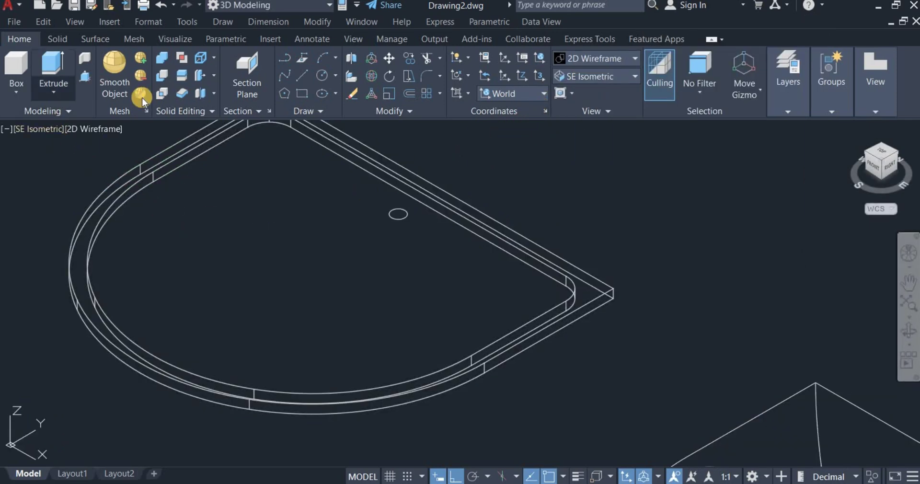
{"action": "left_click", "coordinate": [389, 60]}
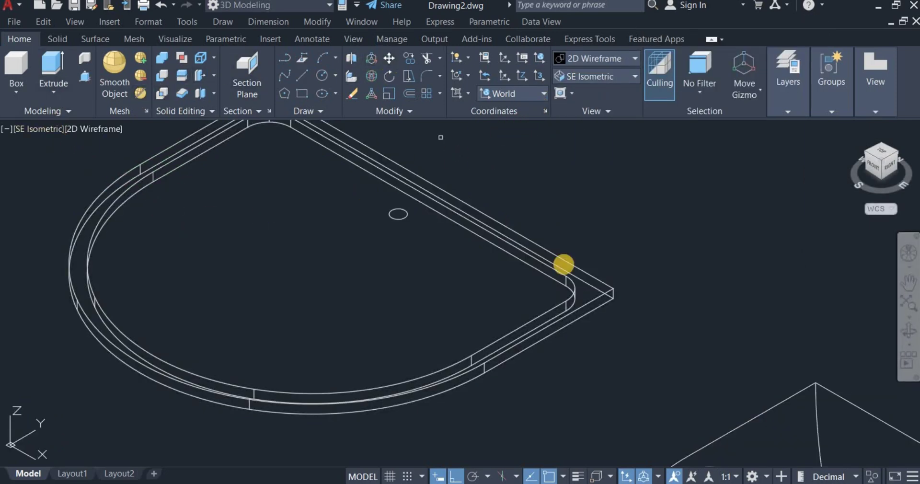
{"action": "left_click", "coordinate": [596, 298]}
{"action": "key", "text": "Return"}
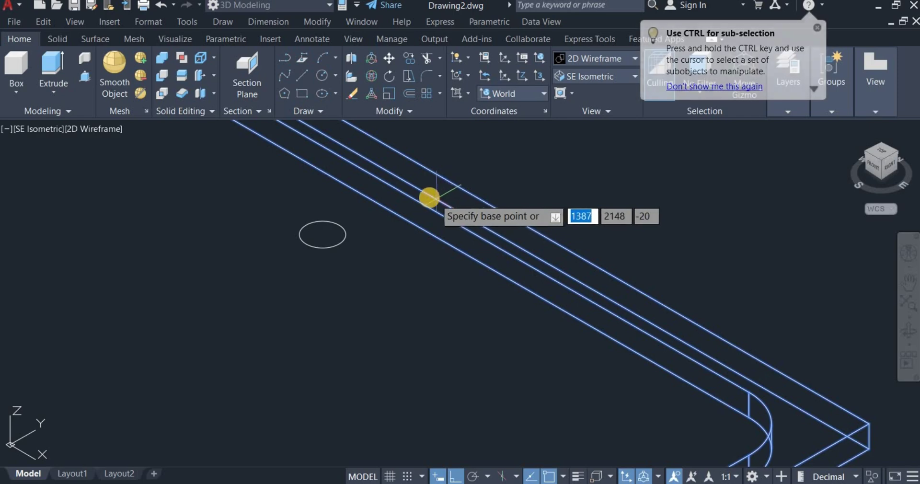
{"action": "scroll", "coordinate": [427, 197], "scroll_direction": "down", "scroll_amount": 5}
{"action": "left_click", "coordinate": [394, 212]}
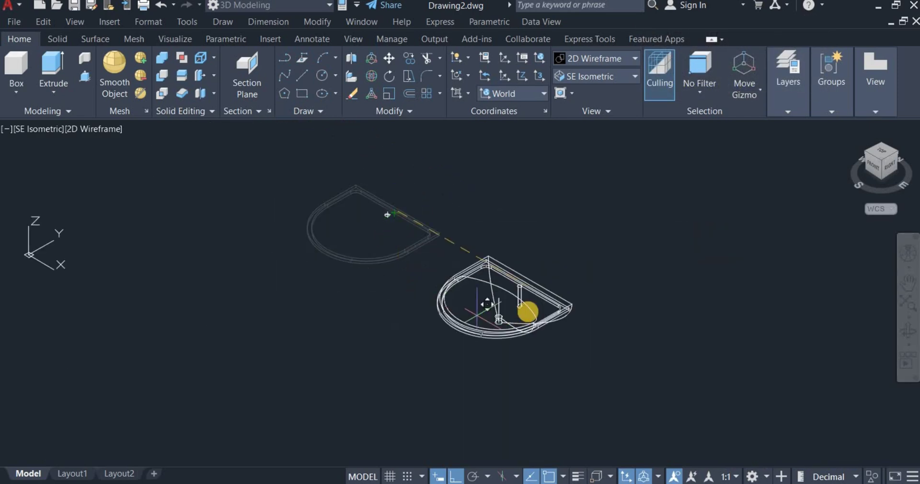
{"action": "scroll", "coordinate": [528, 293], "scroll_direction": "up", "scroll_amount": 5}
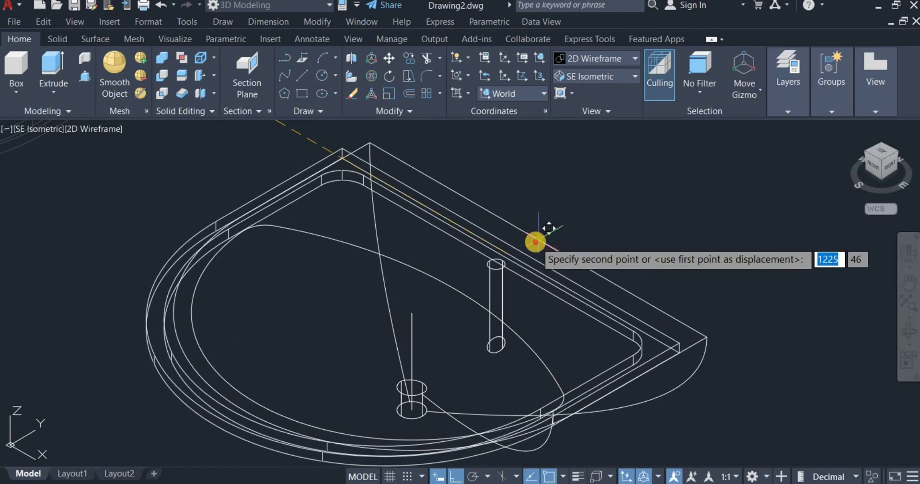
{"action": "left_click", "coordinate": [537, 239]}
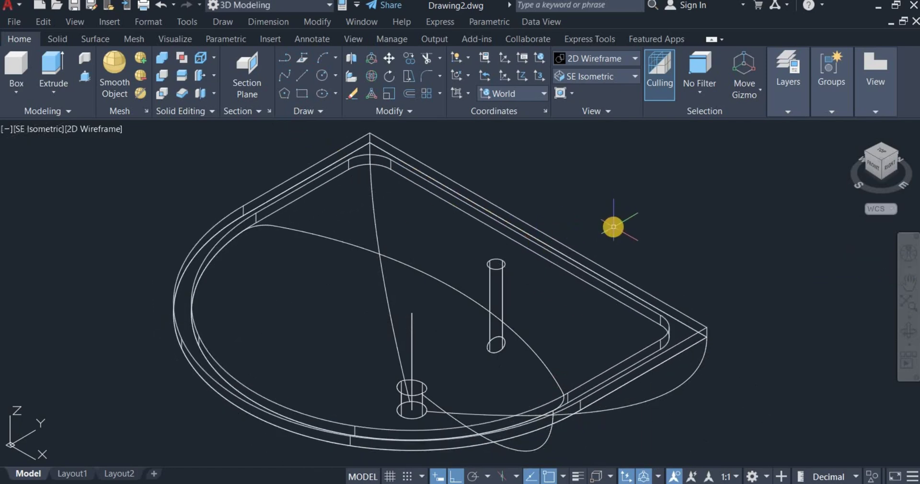
- Show the sink with its rim in the Shades of Gray visual style
{"action": "left_click", "coordinate": [591, 72]}
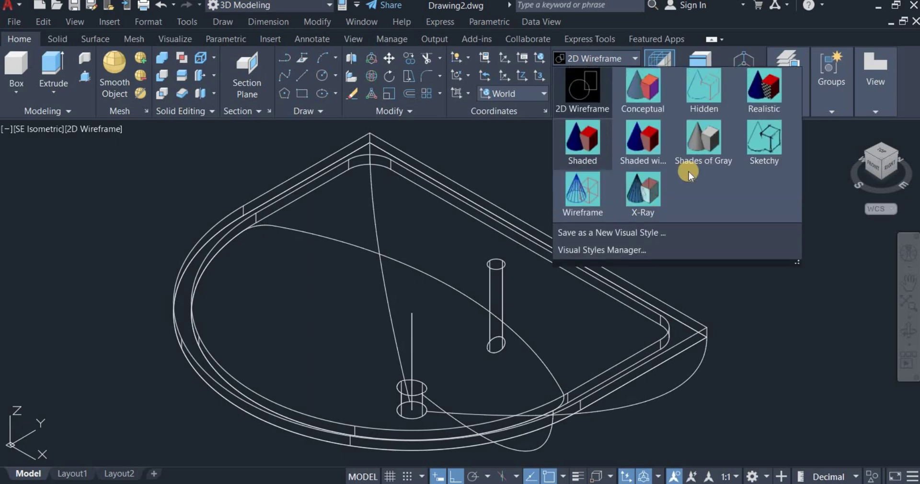
{"action": "left_click", "coordinate": [690, 173]}
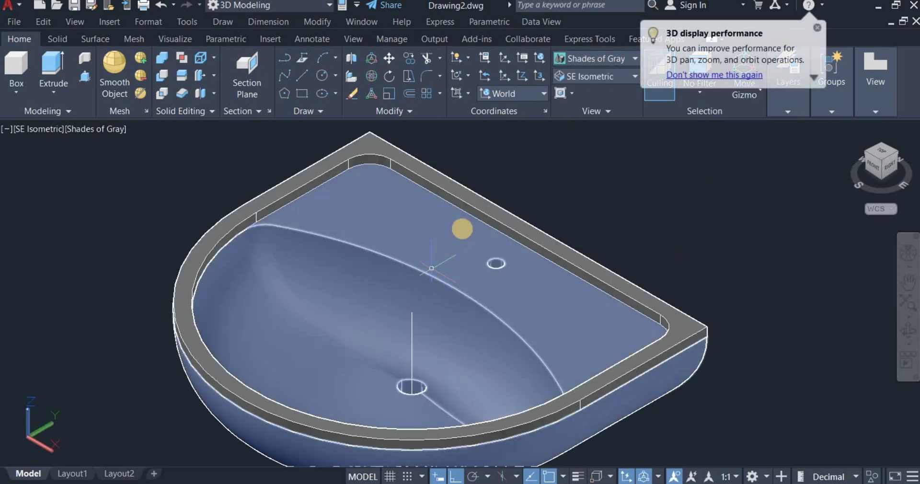
{"action": "scroll", "coordinate": [469, 220], "scroll_direction": "down", "scroll_amount": 3}
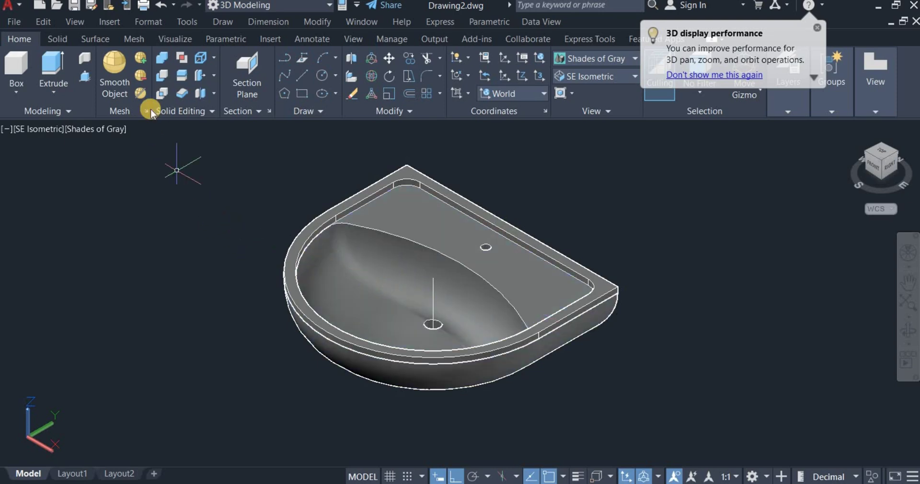
- Union the rim frame with the sink body into one solid
{"action": "left_click", "coordinate": [162, 58]}
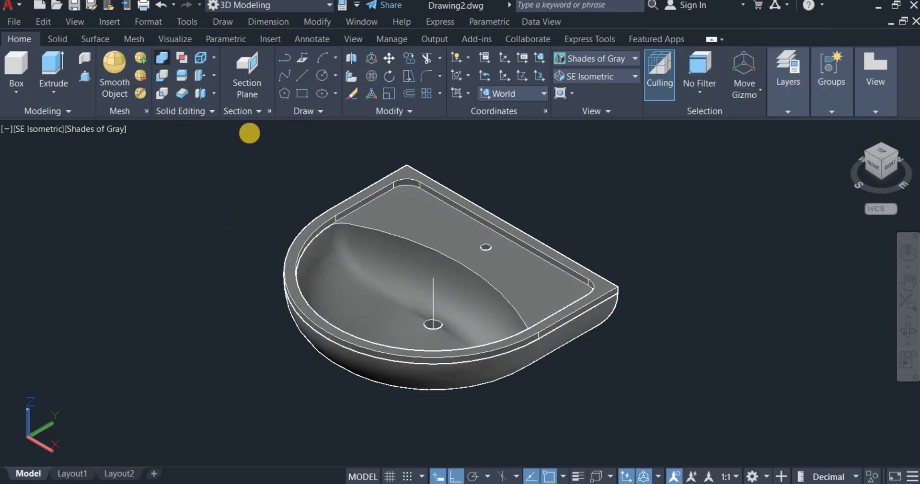
{"action": "left_click", "coordinate": [414, 204]}
{"action": "left_click", "coordinate": [402, 174]}
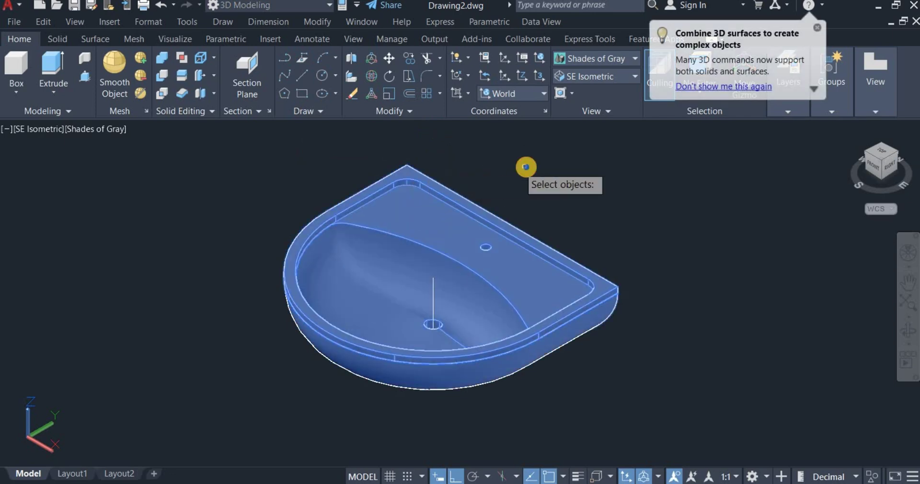
{"action": "key", "text": "Return"}
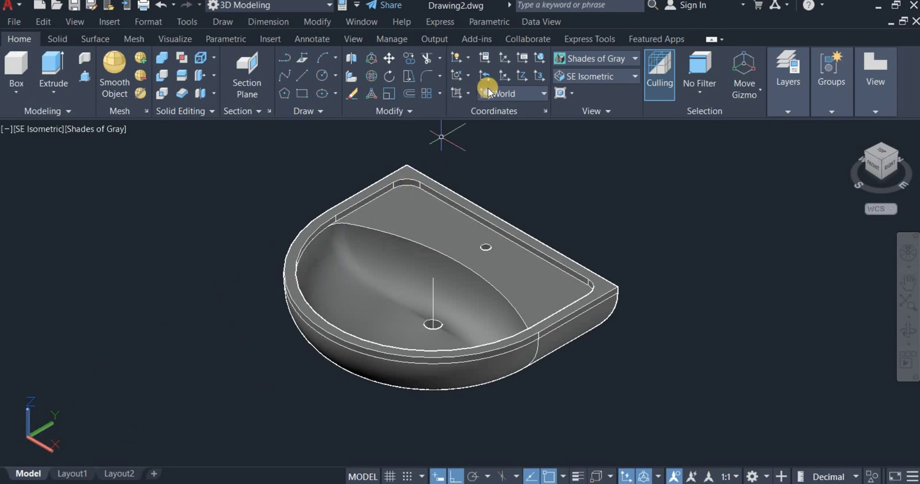
- Set the coordinate system to Right and start a polyline beside the sink with a vertical segment 200 long upward
{"action": "left_click", "coordinate": [511, 93]}
{"action": "left_click", "coordinate": [510, 179]}
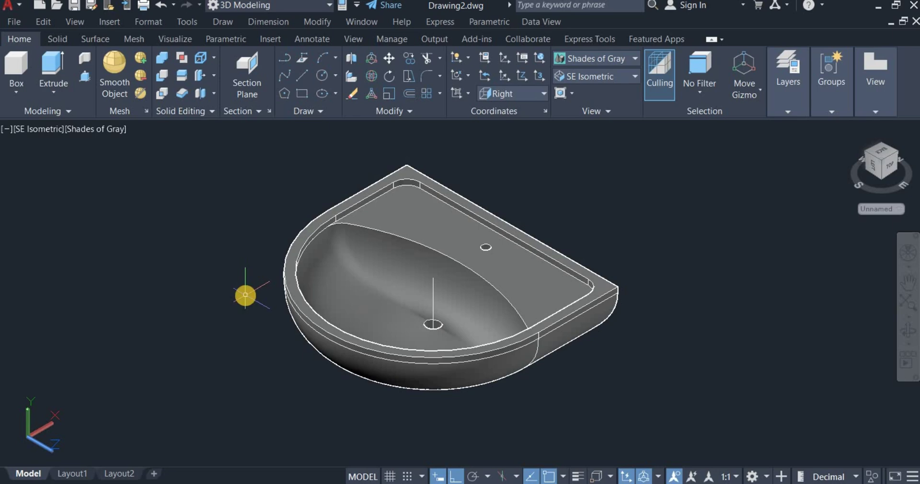
{"action": "scroll", "coordinate": [245, 295], "scroll_direction": "down", "scroll_amount": 2}
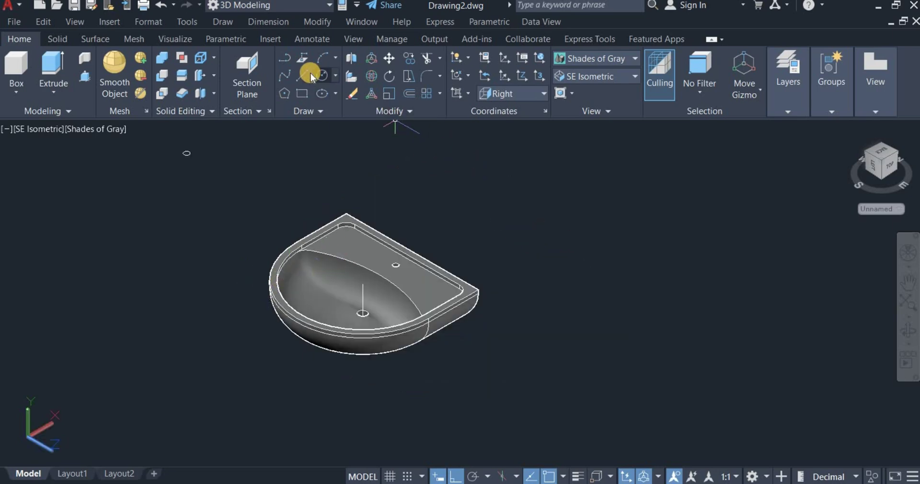
{"action": "left_click", "coordinate": [287, 59]}
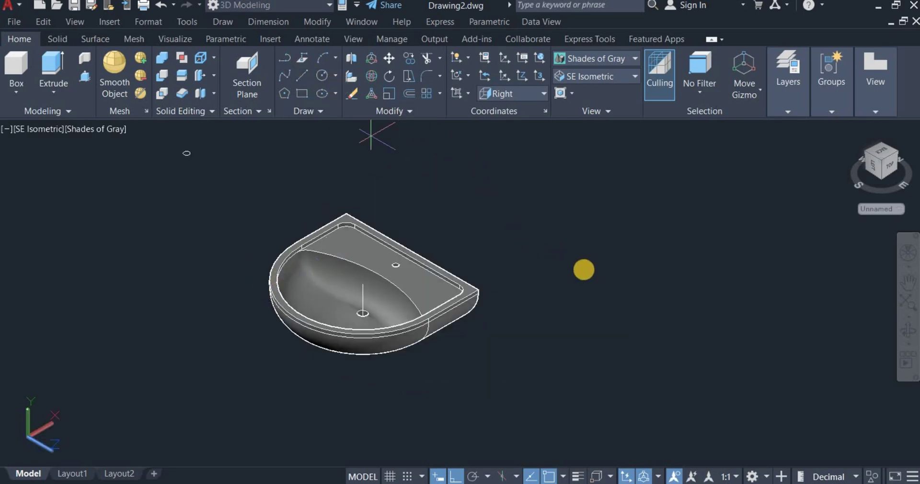
{"action": "left_click", "coordinate": [602, 267]}
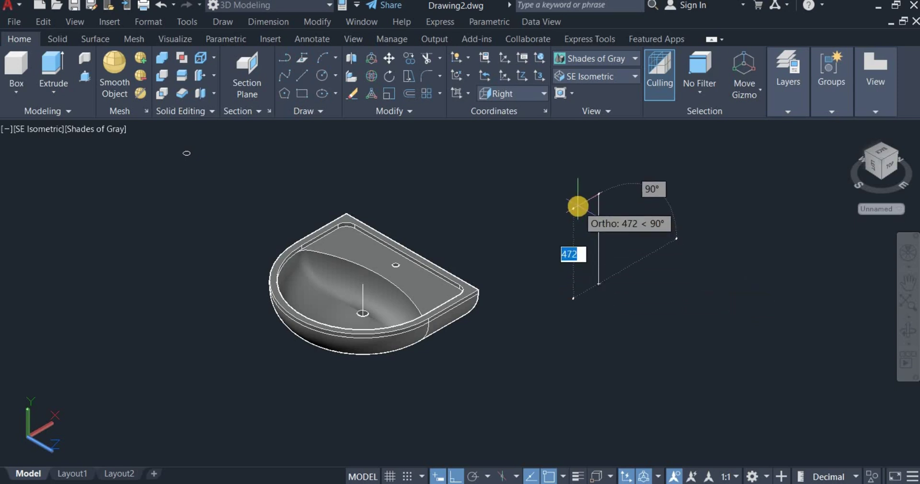
{"action": "type", "text": "200"}
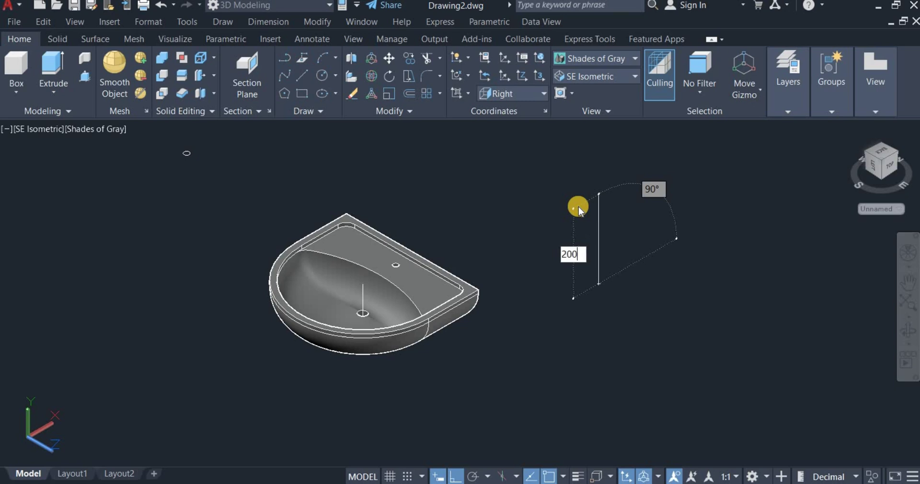
{"action": "key", "text": "Return"}
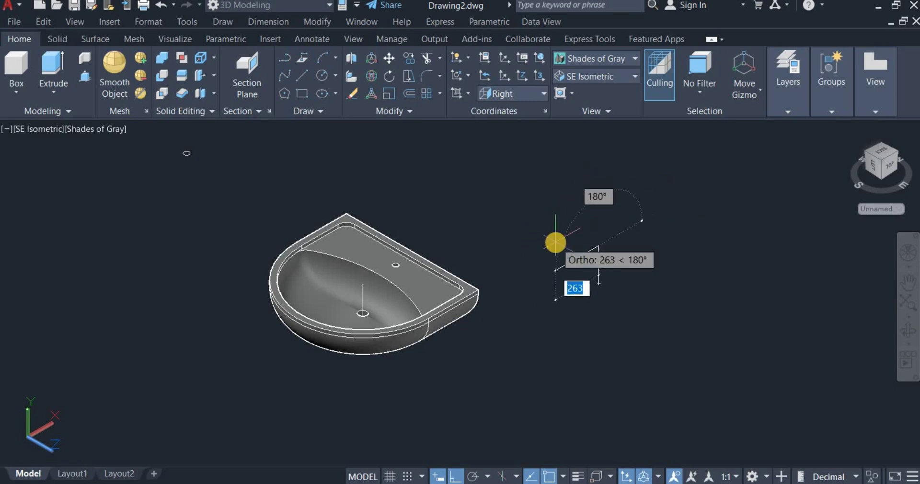
- Continue the polyline with an arc spanning 200 toward the sink, and end the polyline there
{"action": "right_click", "coordinate": [556, 242]}
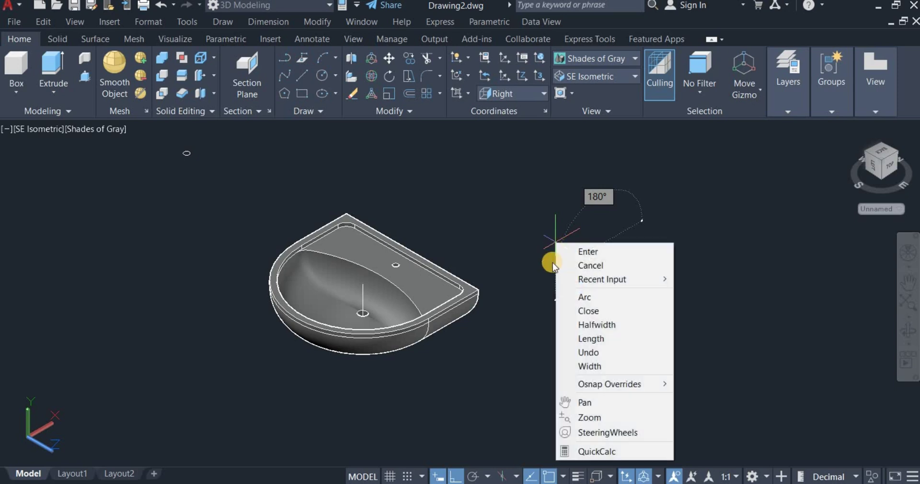
{"action": "left_click", "coordinate": [586, 298]}
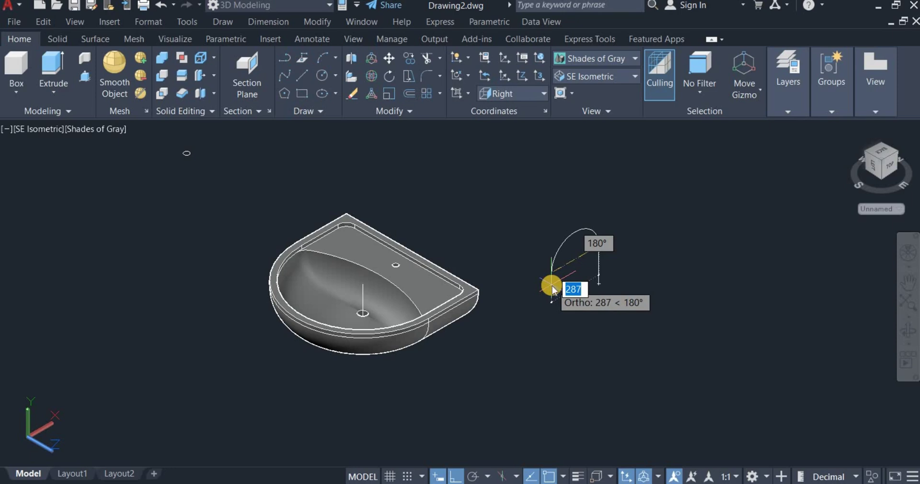
{"action": "type", "text": "200"}
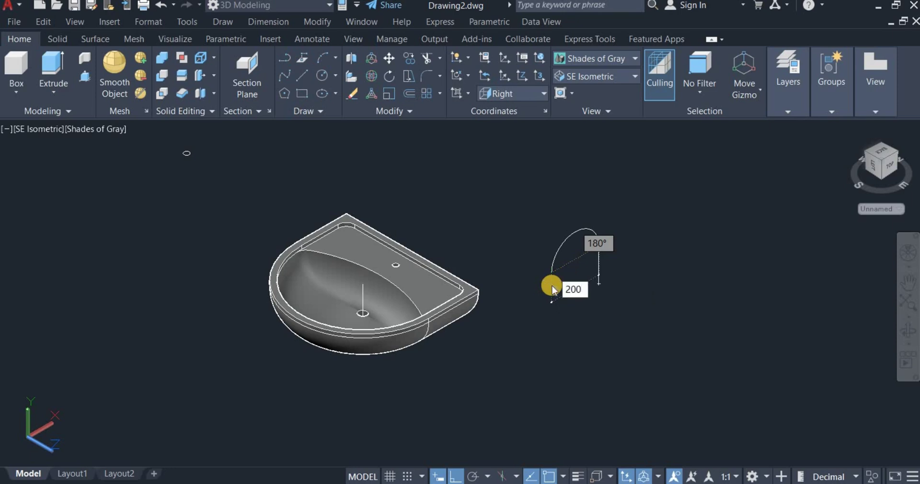
{"action": "key", "text": "Return"}
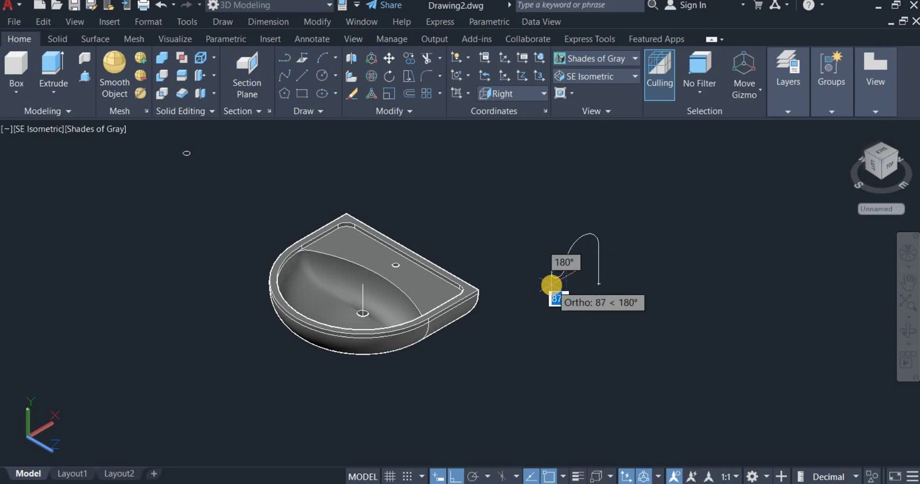
{"action": "right_click", "coordinate": [553, 287]}
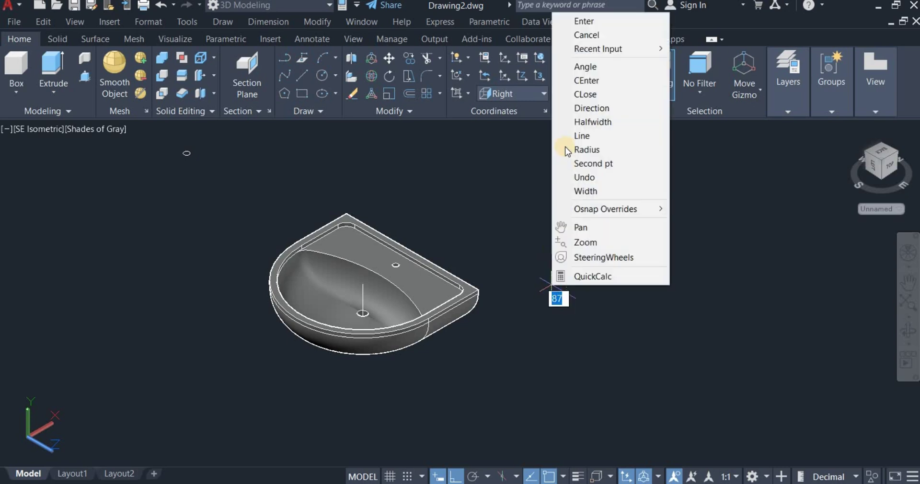
{"action": "left_click", "coordinate": [561, 21]}
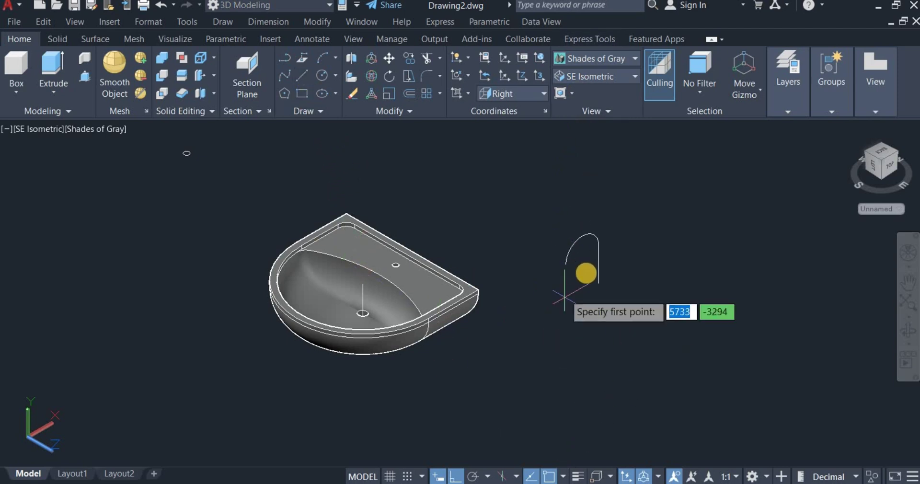
- Draw a line from the polyline's lower end, 70 upward and then 30 sideways along +Z
{"action": "scroll", "coordinate": [602, 294], "scroll_direction": "up", "scroll_amount": 3}
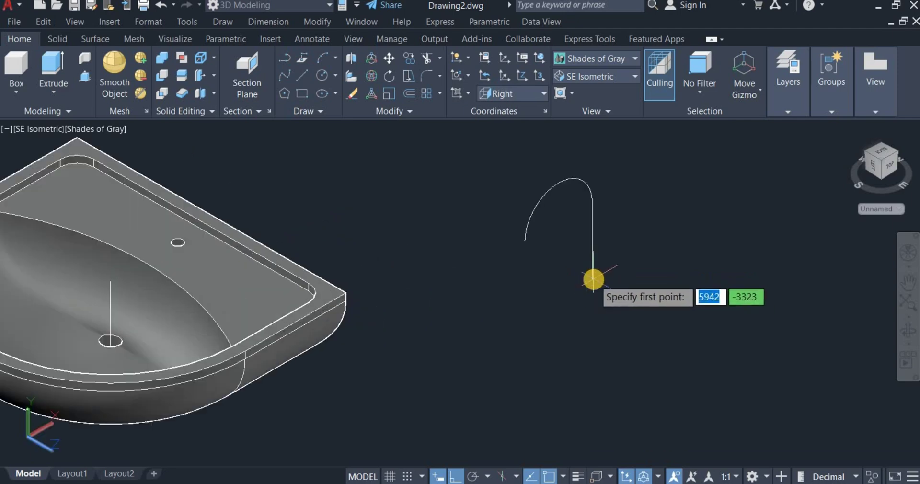
{"action": "left_click", "coordinate": [594, 280]}
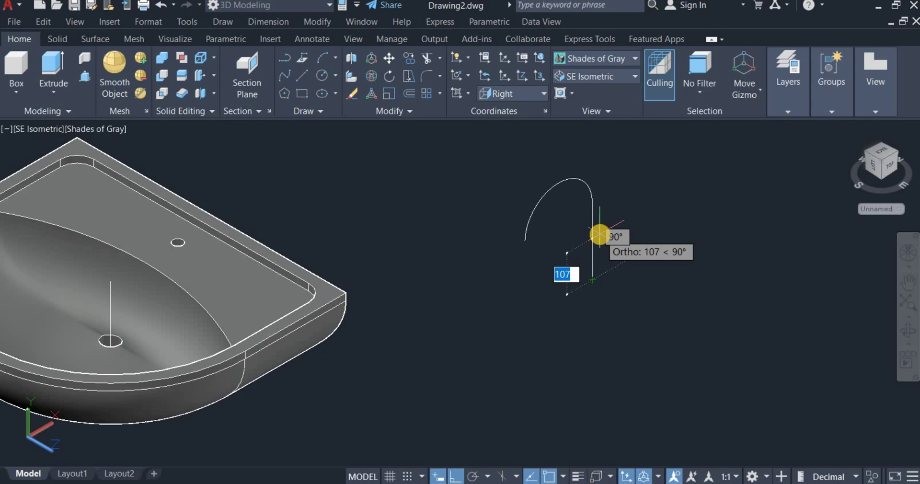
{"action": "type", "text": "70"}
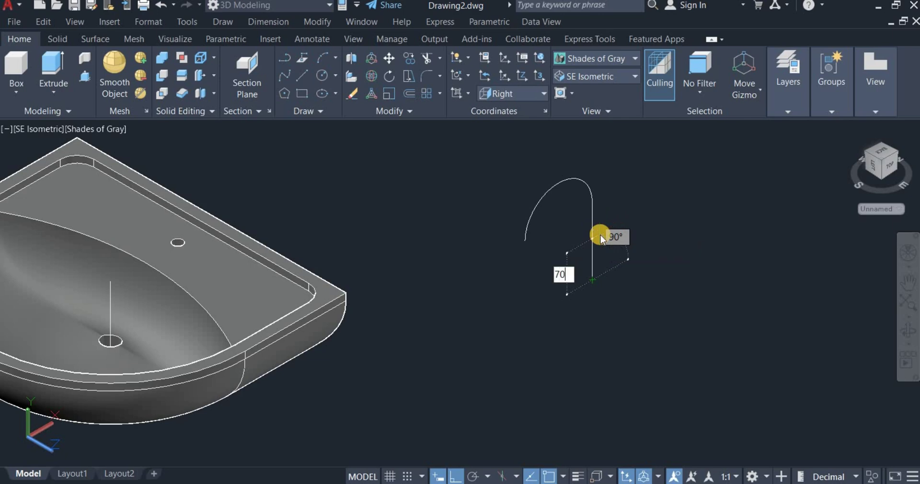
{"action": "key", "text": "Return"}
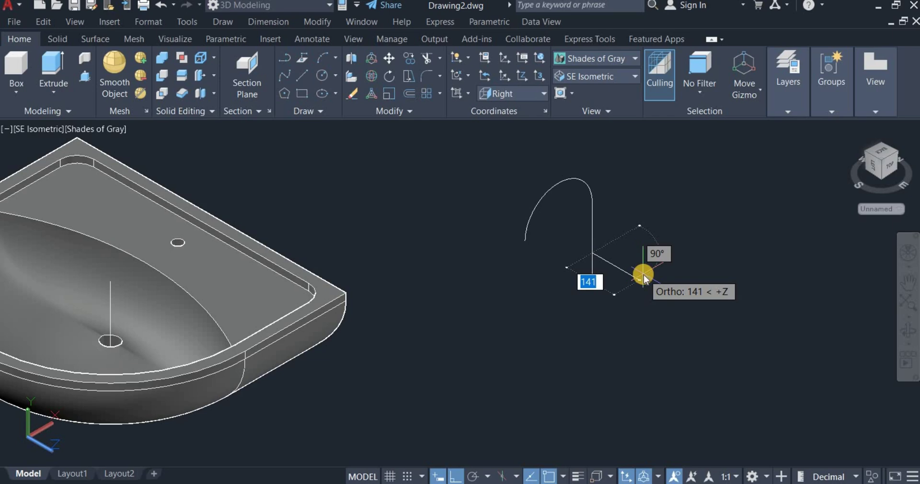
{"action": "type", "text": "30"}
{"action": "key", "text": "Return"}
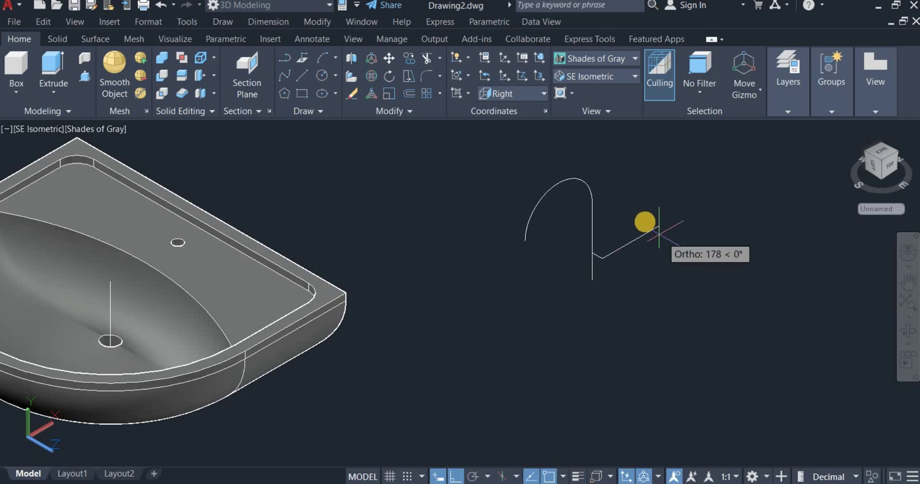
{"action": "right_click", "coordinate": [657, 225]}
{"action": "left_click", "coordinate": [666, 230]}
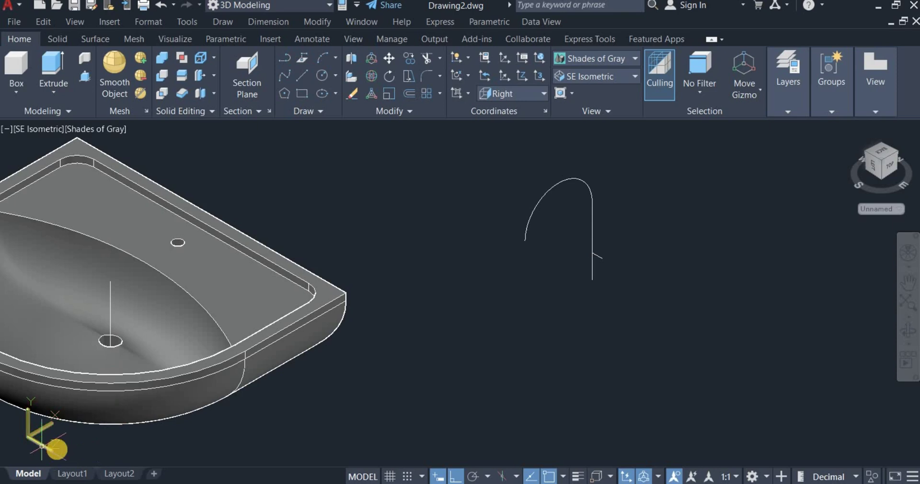
- Set the coordinate system to Top and draw a circle of diameter 50 centred on the polyline's lower end
{"action": "left_click", "coordinate": [504, 95]}
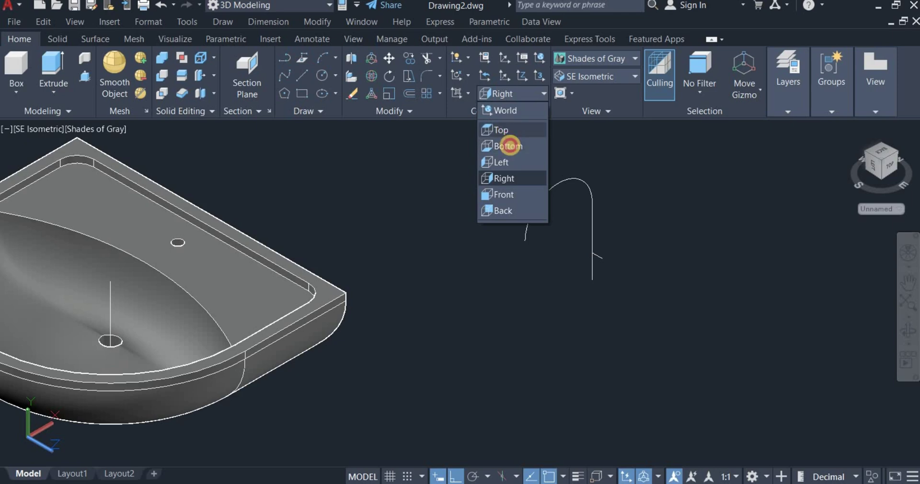
{"action": "left_click", "coordinate": [503, 130]}
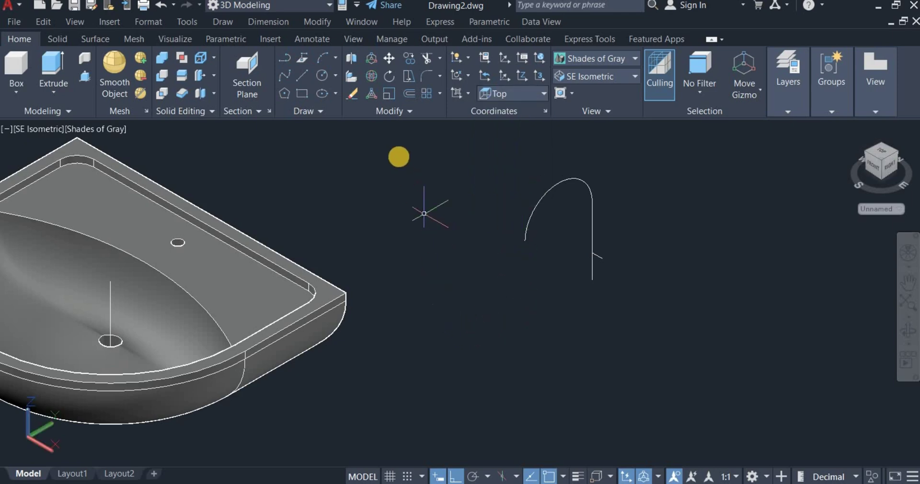
{"action": "left_click", "coordinate": [336, 75]}
{"action": "left_click", "coordinate": [338, 95]}
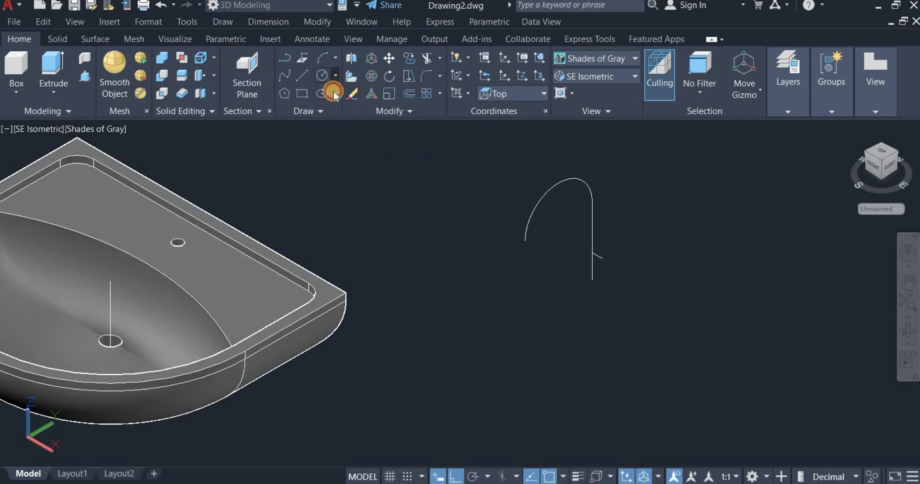
{"action": "left_click", "coordinate": [331, 101]}
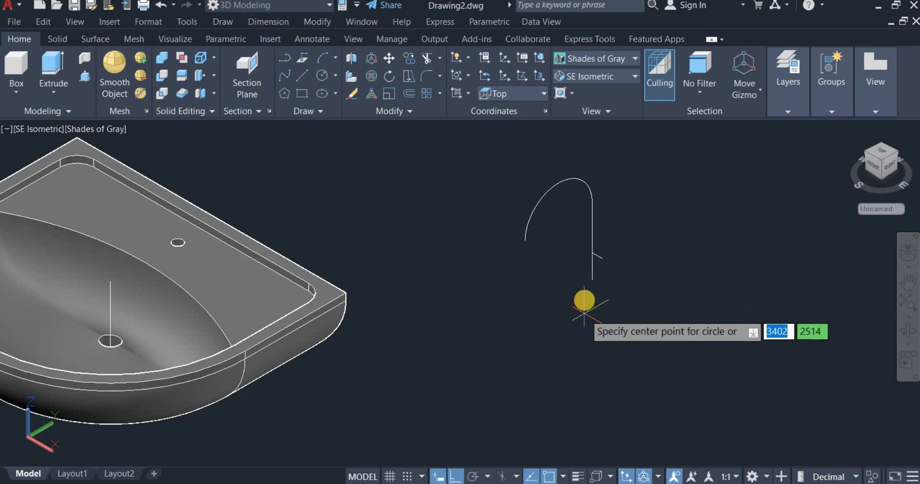
{"action": "left_click", "coordinate": [596, 283]}
{"action": "right_click", "coordinate": [608, 288]}
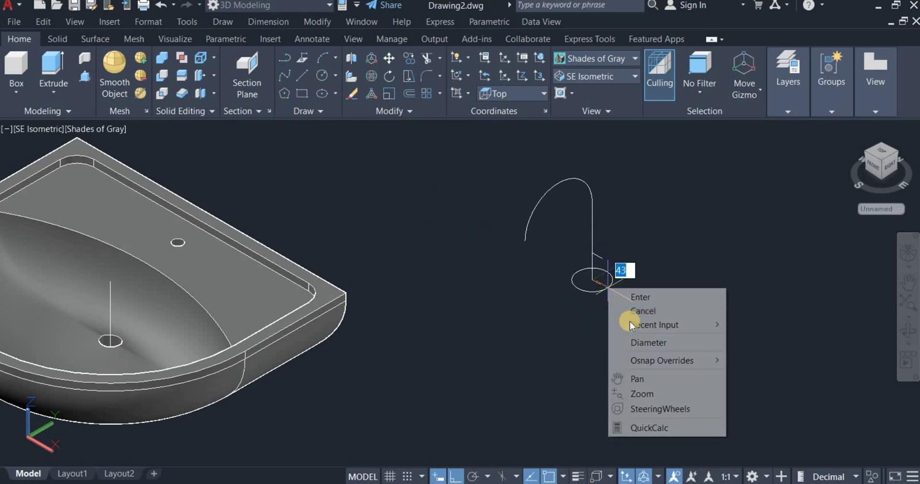
{"action": "left_click", "coordinate": [662, 342]}
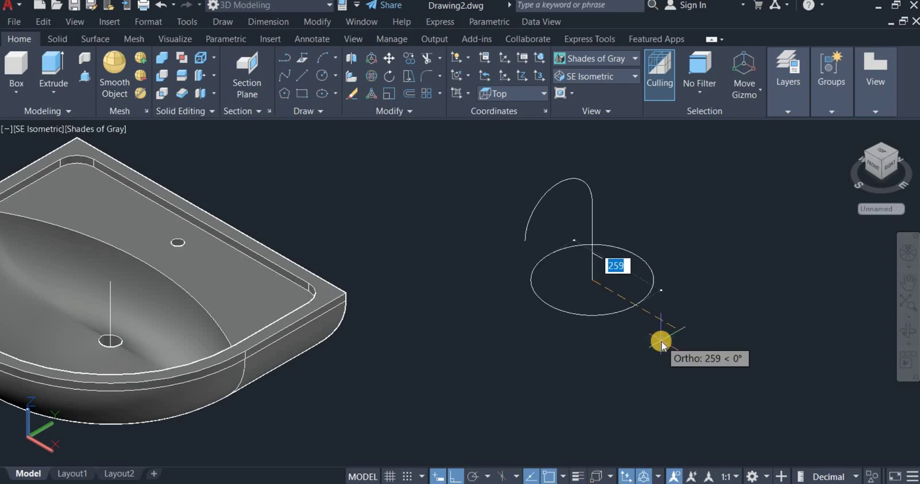
{"action": "type", "text": "50"}
{"action": "key", "text": "Return"}
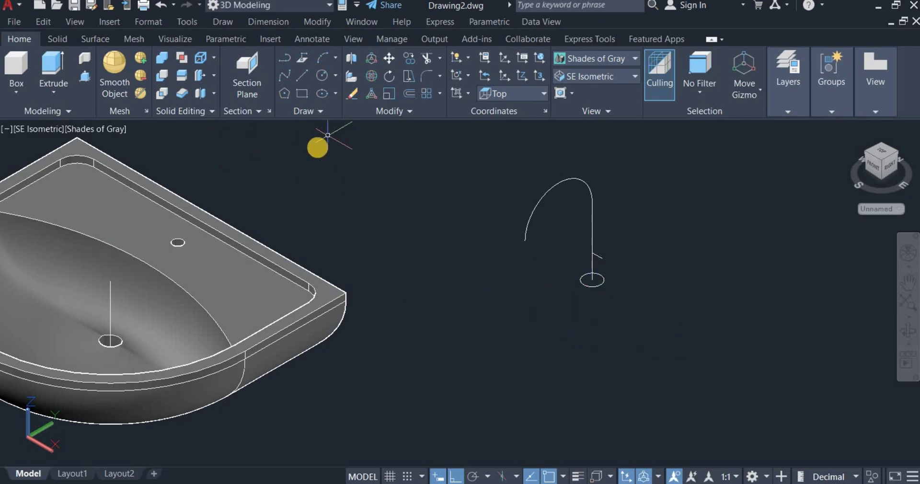
- Extrude the circle at the foot of the polyline 15 downward
{"action": "left_click", "coordinate": [53, 66]}
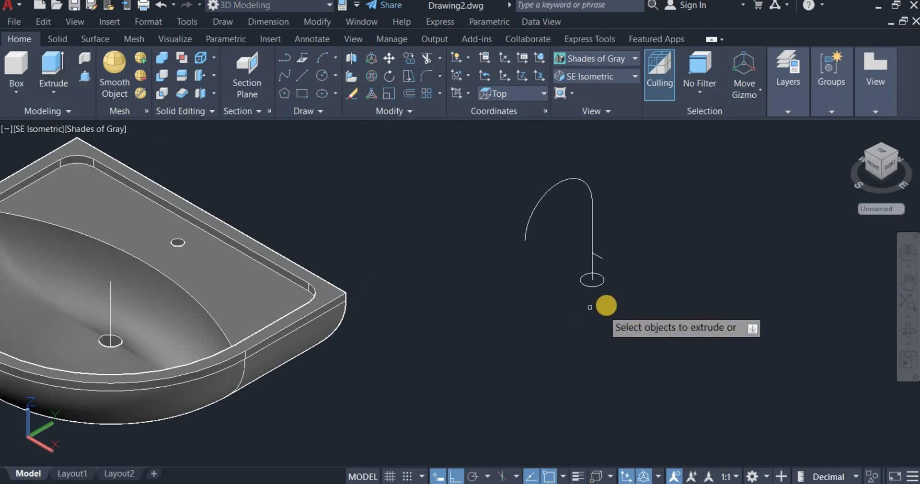
{"action": "left_click", "coordinate": [601, 283]}
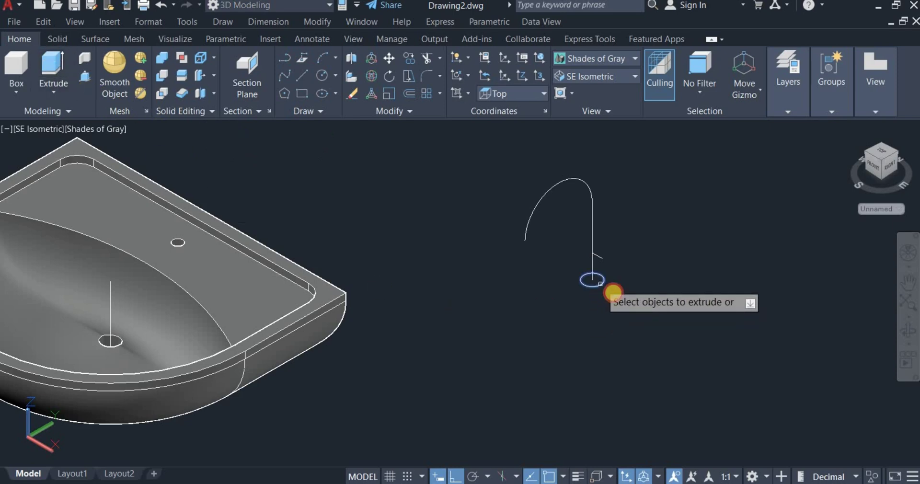
{"action": "right_click", "coordinate": [614, 293]}
{"action": "left_click", "coordinate": [631, 300]}
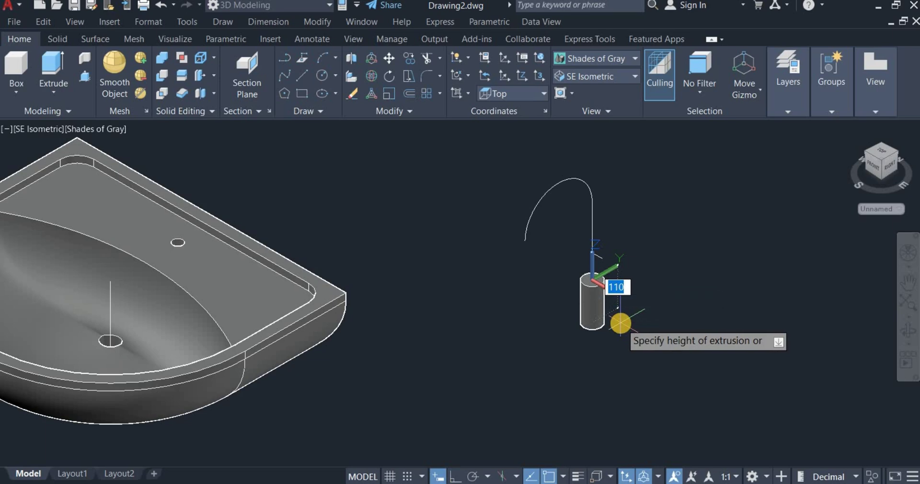
{"action": "type", "text": "15"}
{"action": "key", "text": "Return"}
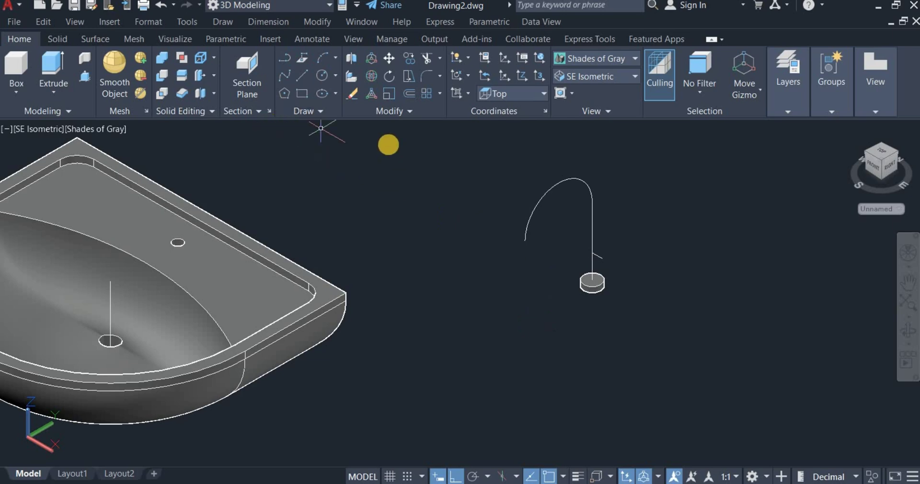
- Draw a circle of diameter 20 in the empty space between the sink and the curved path
{"action": "left_click", "coordinate": [326, 76]}
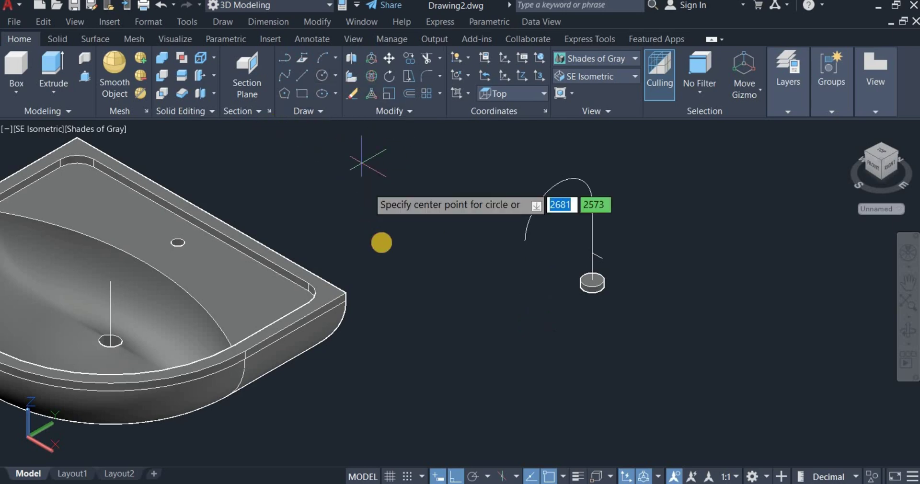
{"action": "left_click", "coordinate": [425, 270]}
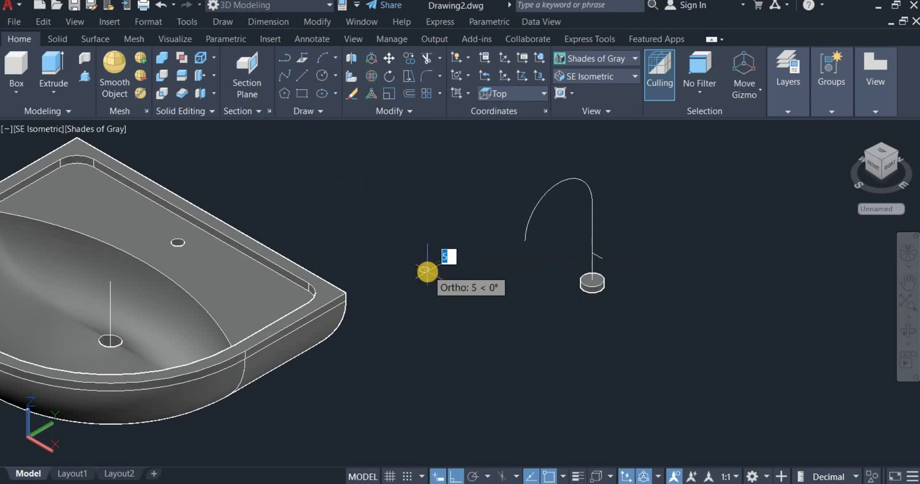
{"action": "right_click", "coordinate": [427, 272]}
{"action": "left_click", "coordinate": [467, 329]}
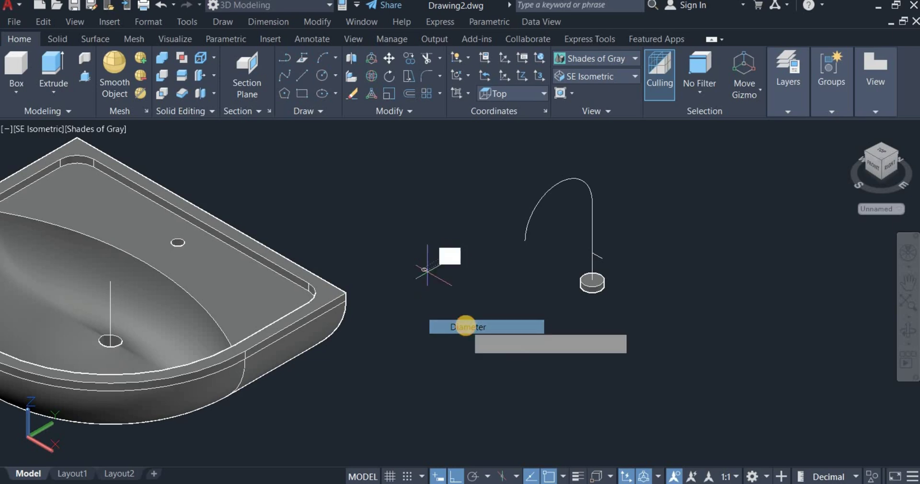
{"action": "type", "text": "2"}
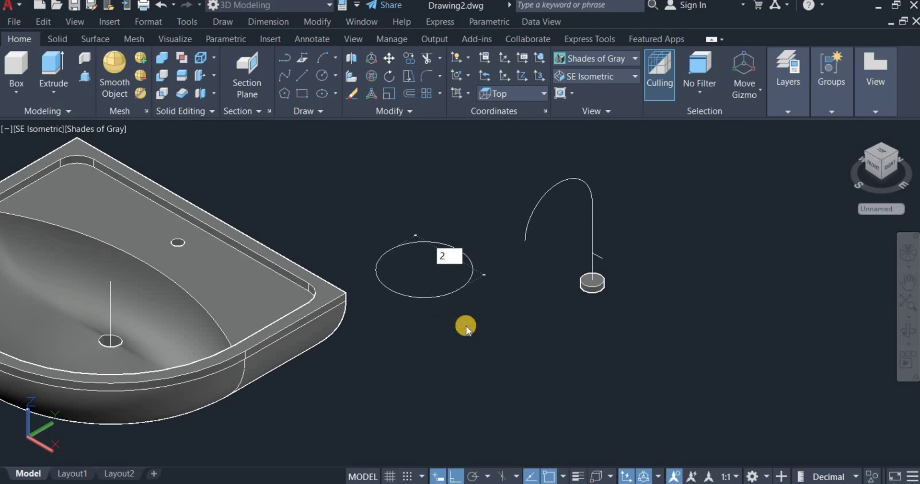
{"action": "type", "text": "0"}
{"action": "key", "text": "Return"}
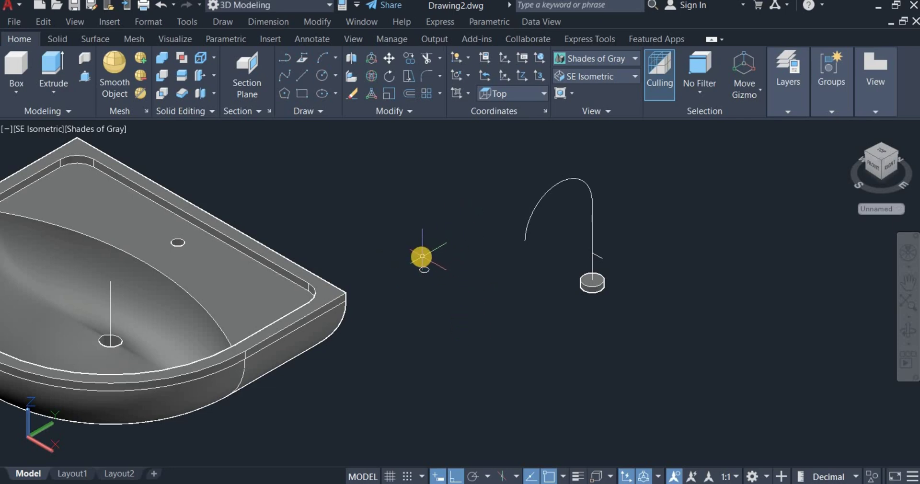
- Copy the 20-diameter circle to a spot a short distance beside it, toward the curved path
{"action": "left_click", "coordinate": [415, 260]}
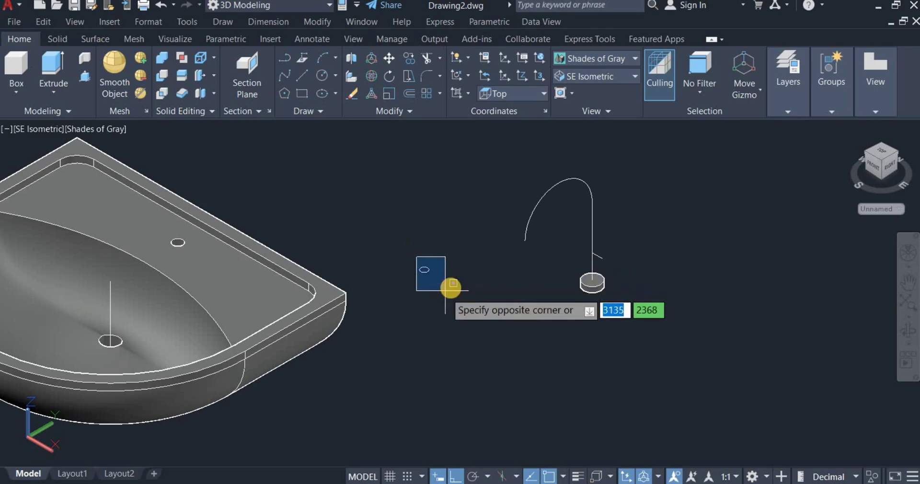
{"action": "left_click", "coordinate": [451, 289]}
{"action": "right_click_drag", "start_coordinate": [450, 303], "coordinate": [494, 312]}
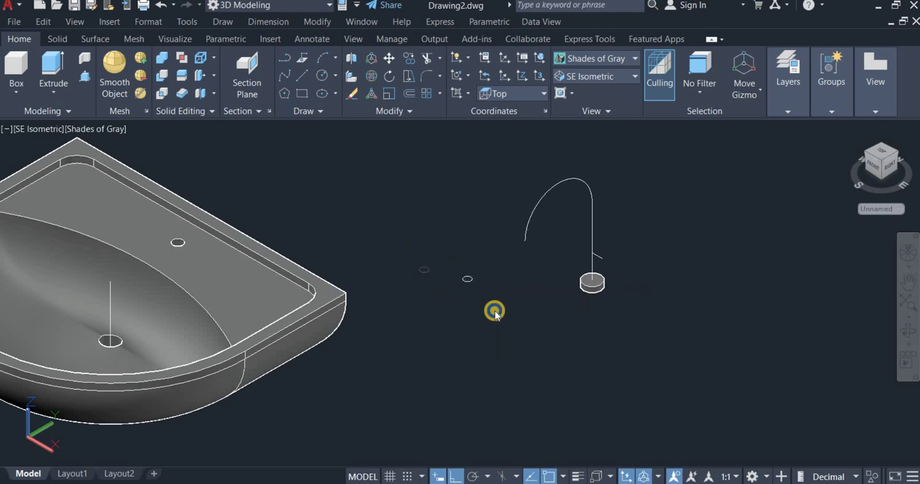
{"action": "left_click", "coordinate": [520, 335]}
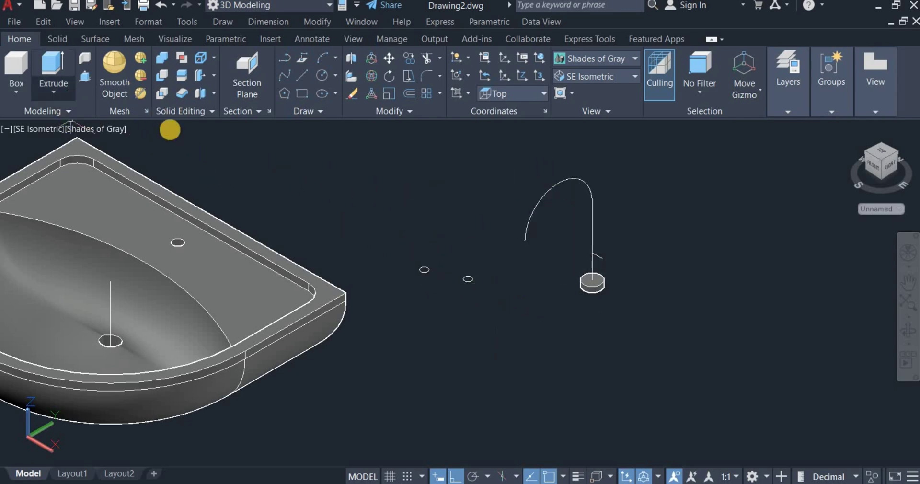
- Sweep the 20-diameter circle nearer the sink along the curved polyline to form the faucet spout
{"action": "left_click", "coordinate": [55, 93]}
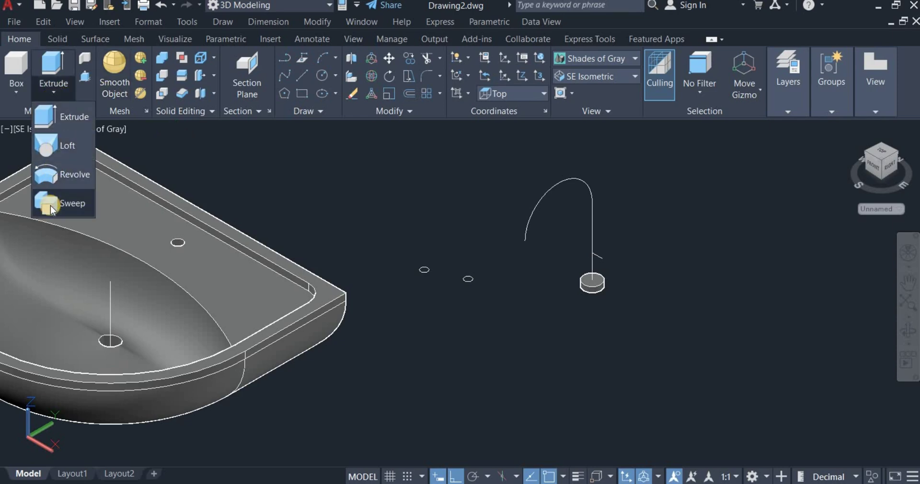
{"action": "left_click", "coordinate": [400, 248]}
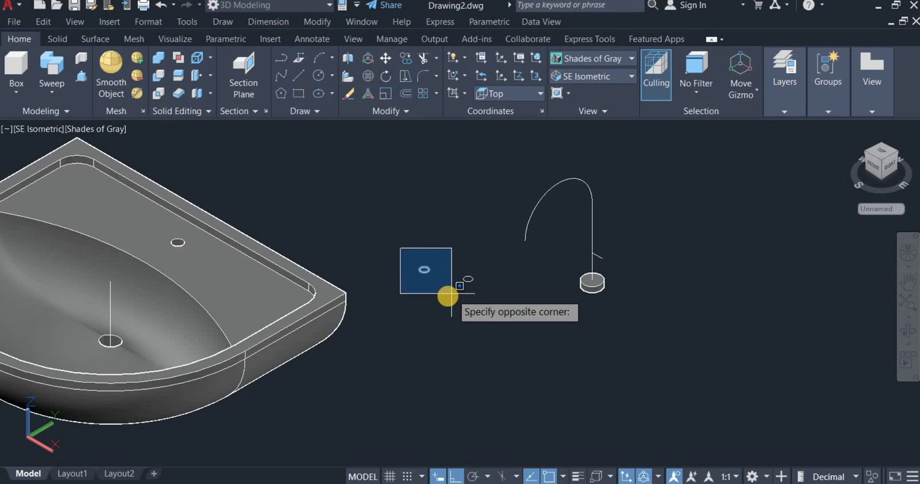
{"action": "left_click", "coordinate": [446, 297]}
{"action": "right_click", "coordinate": [445, 303]}
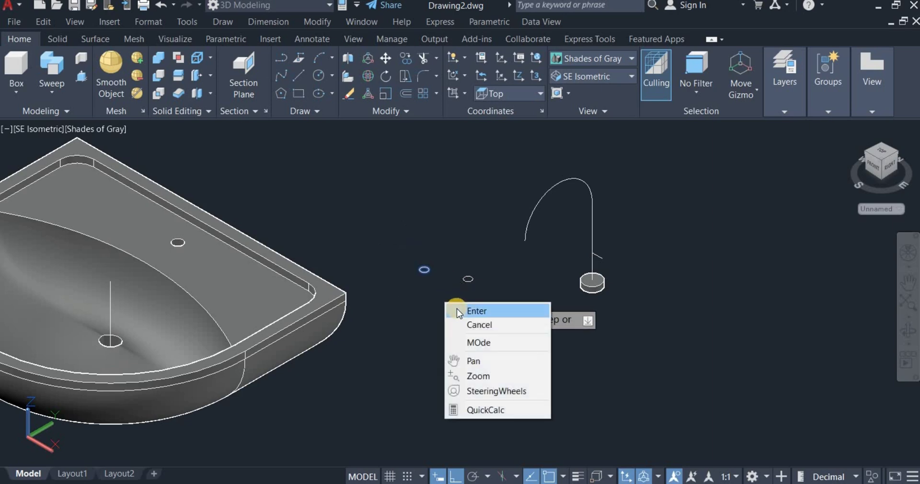
{"action": "left_click", "coordinate": [472, 310]}
{"action": "left_click", "coordinate": [539, 198]}
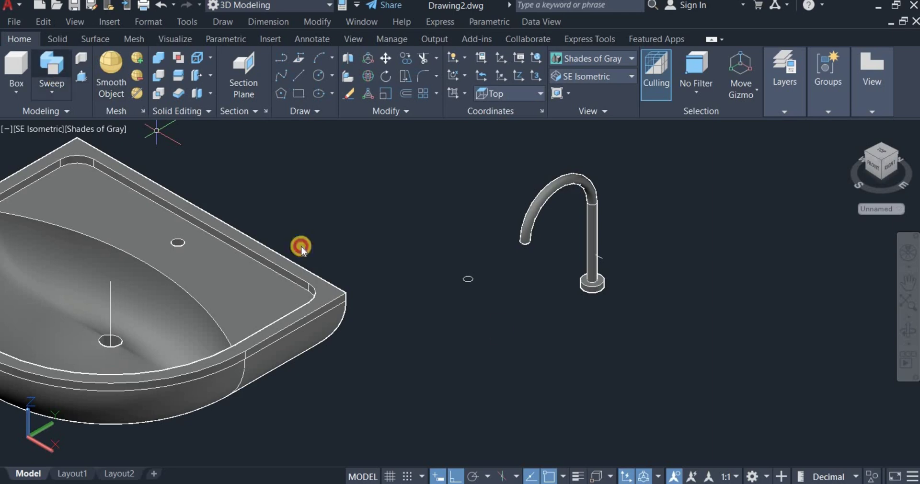
- Sweep the remaining 20-diameter circle along the short line on the faucet stem to form the handle stub
{"action": "type", "text": "sweep"}
{"action": "key", "text": "Return"}
{"action": "left_click", "coordinate": [452, 263]}
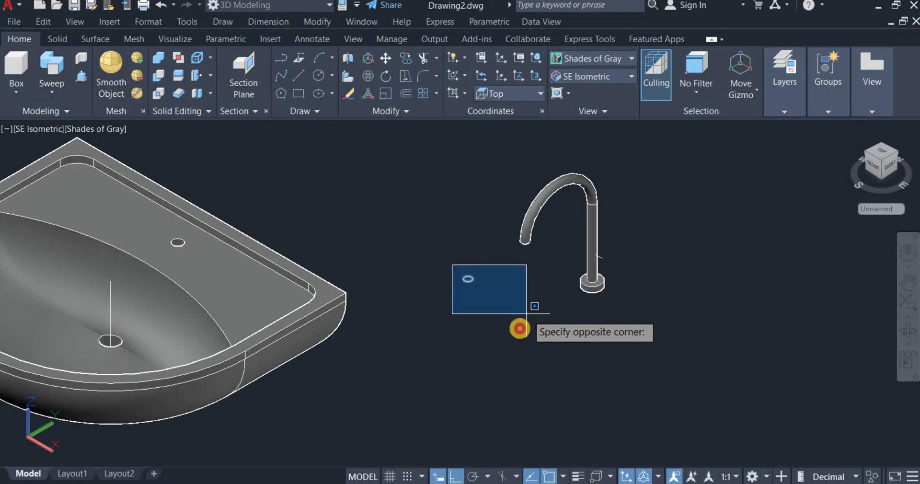
{"action": "left_click", "coordinate": [514, 333]}
{"action": "right_click", "coordinate": [514, 333]}
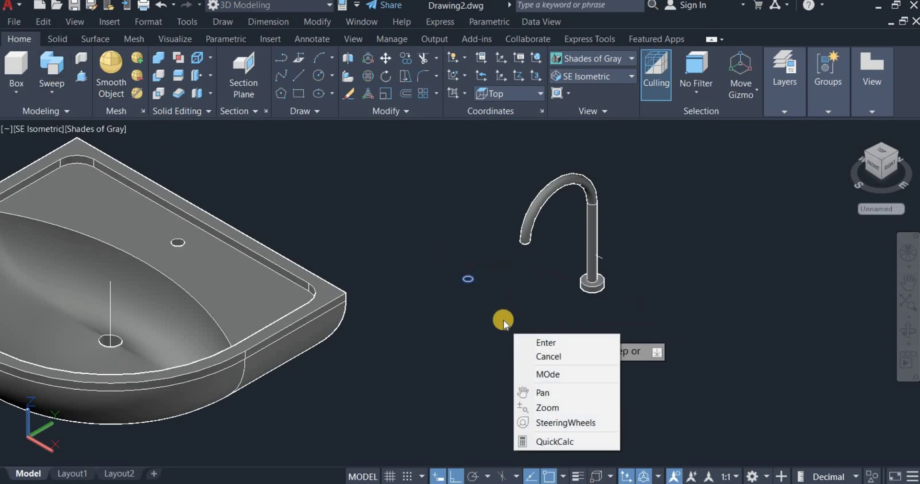
{"action": "left_click", "coordinate": [540, 342]}
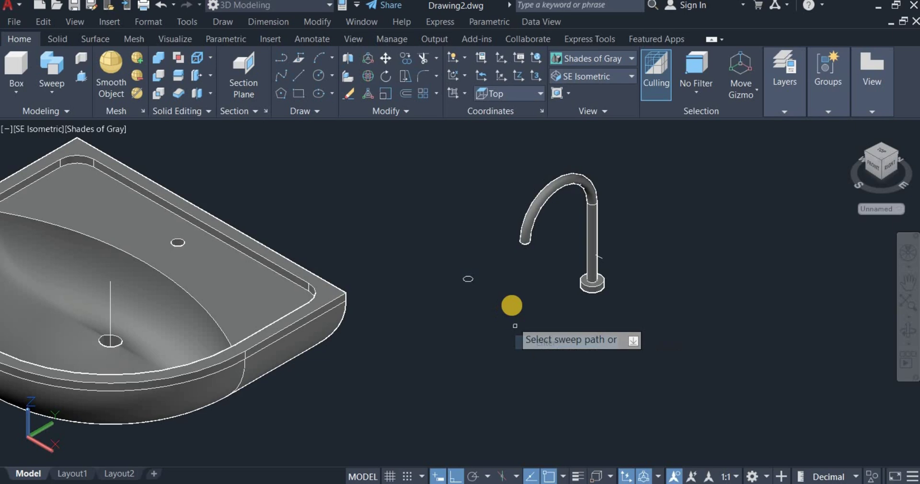
{"action": "left_click", "coordinate": [613, 260]}
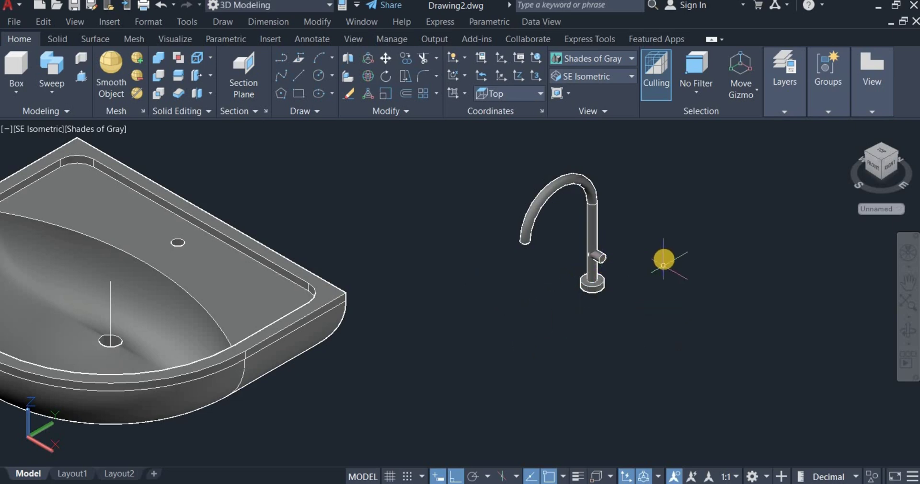
{"action": "scroll", "coordinate": [499, 308], "scroll_direction": "down", "scroll_amount": 2}
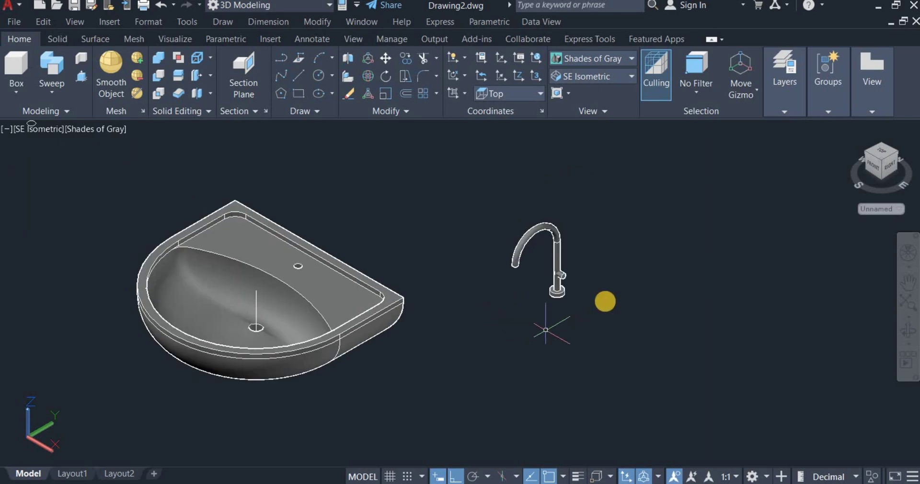
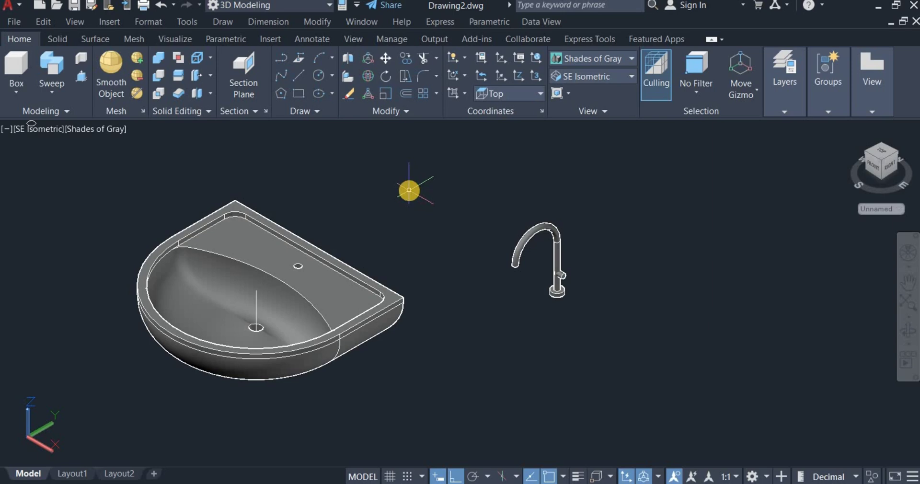
- Set the UCS to Left and draw a circle of diameter 30 in the empty space beyond the faucet, away from the sink
{"action": "left_click", "coordinate": [513, 91]}
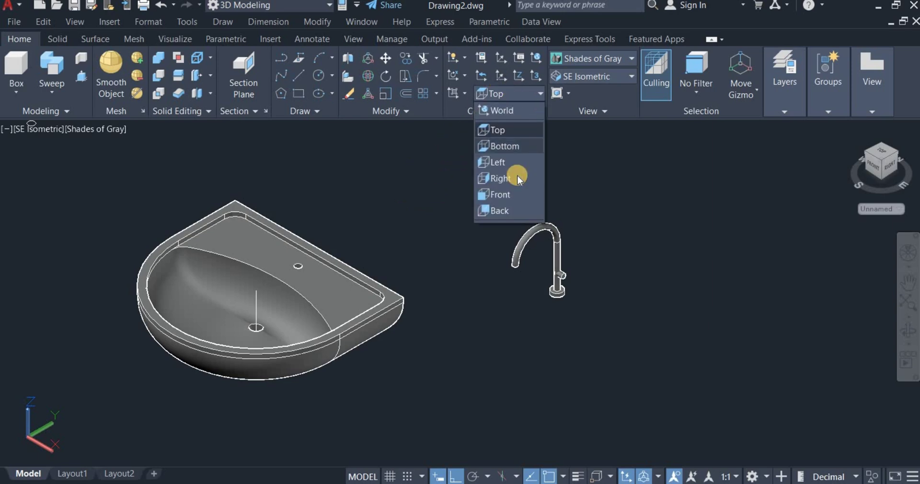
{"action": "left_click", "coordinate": [517, 164]}
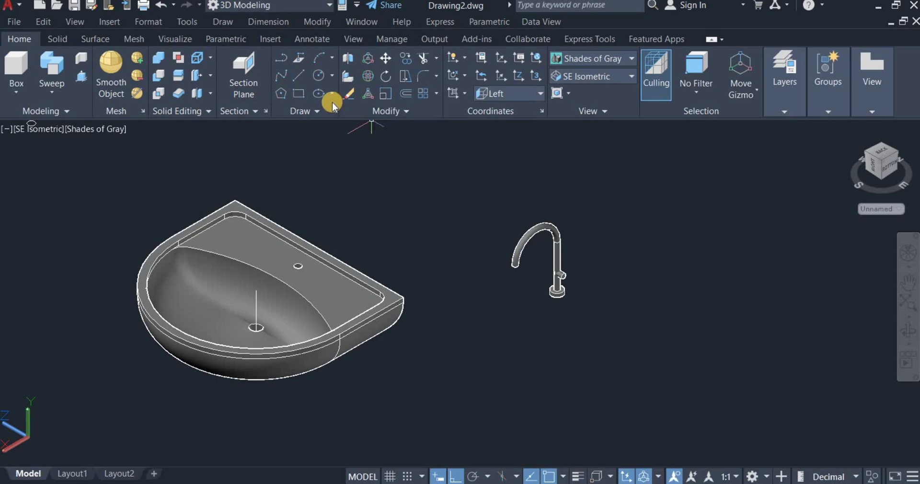
{"action": "left_click", "coordinate": [319, 75]}
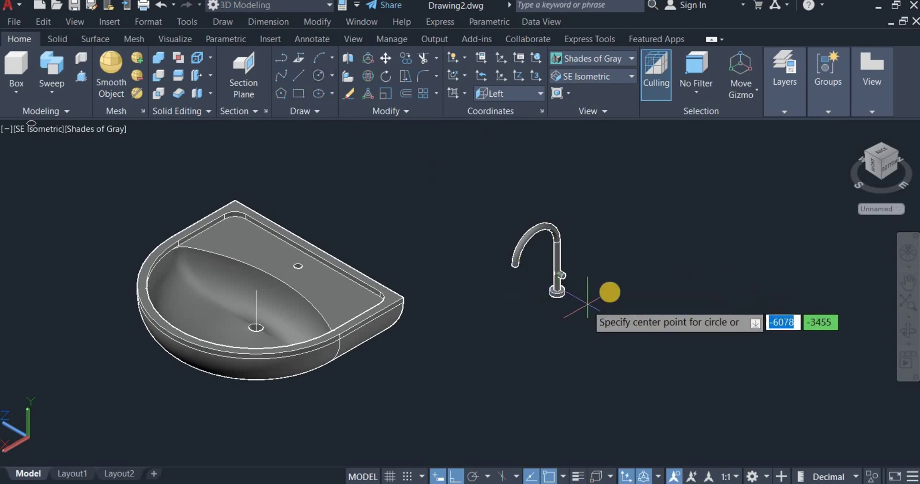
{"action": "left_click", "coordinate": [649, 312]}
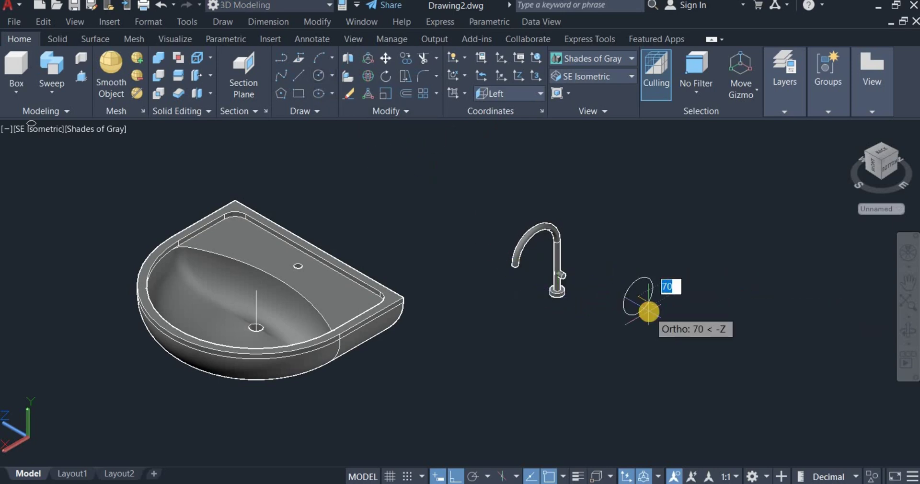
{"action": "right_click", "coordinate": [650, 314]}
{"action": "left_click", "coordinate": [686, 364]}
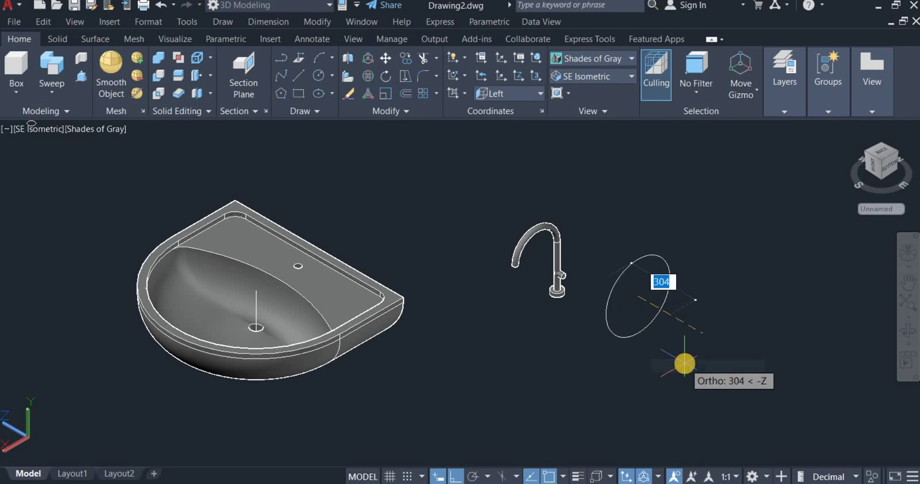
{"action": "type", "text": "3"}
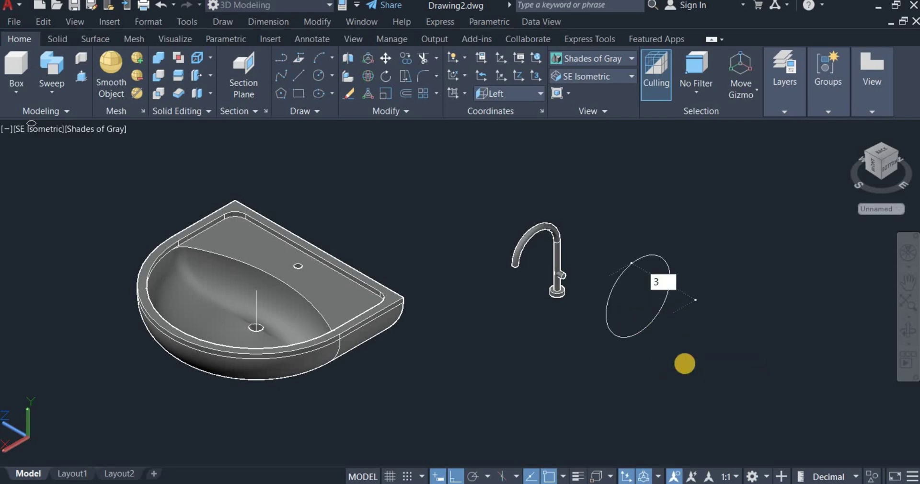
{"action": "type", "text": "0"}
{"action": "key", "text": "Return"}
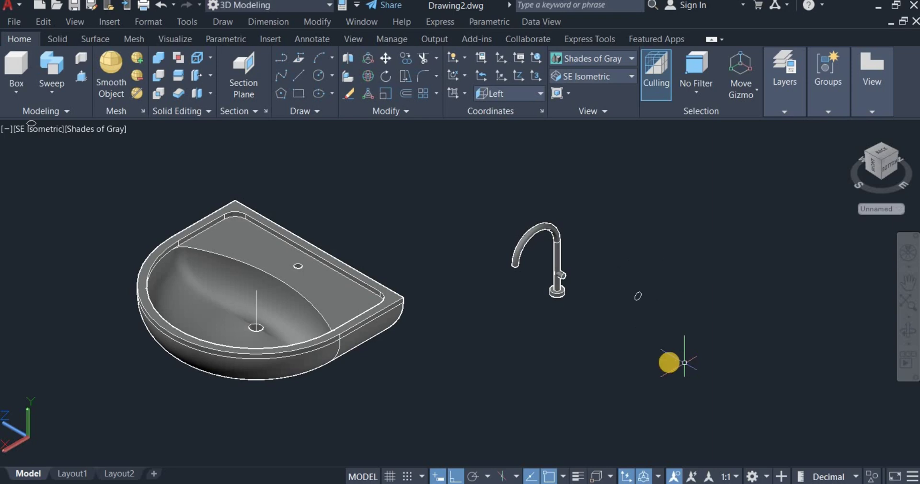
- Draw a 40-long line from the centre of the 30-diameter circle, perpendicular to its plane and away from the faucet
{"action": "left_click", "coordinate": [299, 75]}
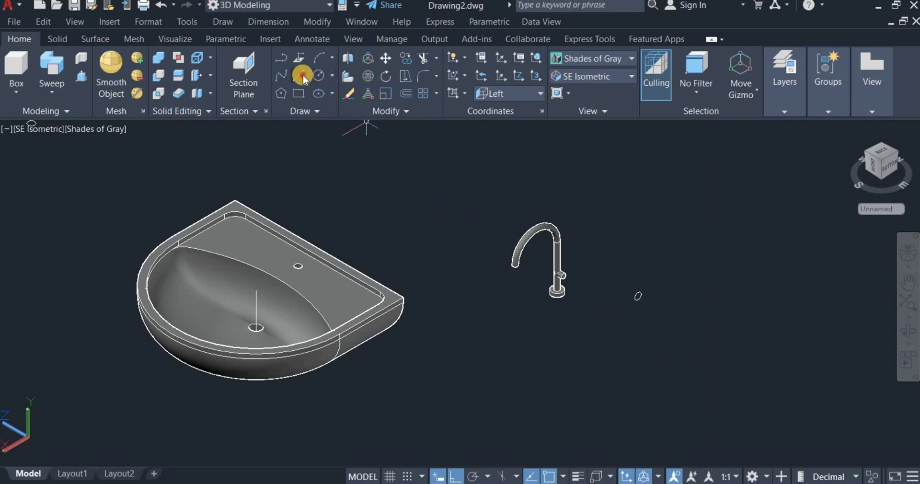
{"action": "scroll", "coordinate": [642, 300], "scroll_direction": "up", "scroll_amount": 6}
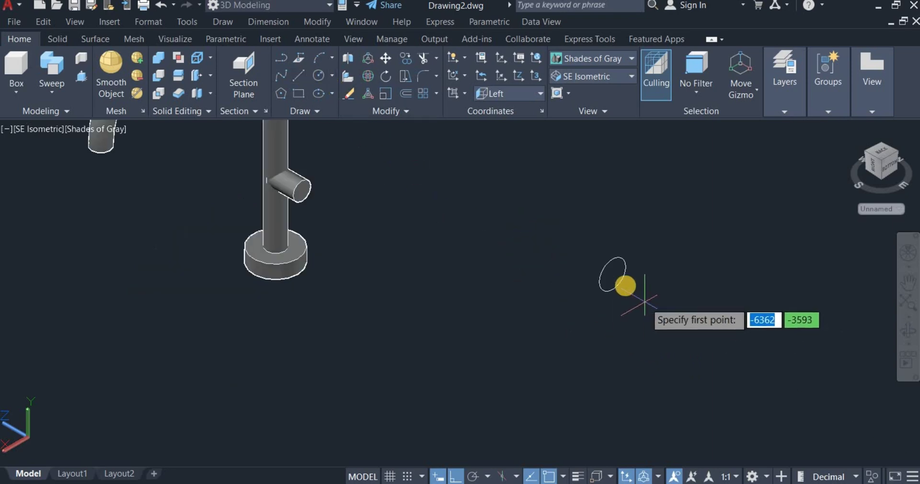
{"action": "left_click", "coordinate": [718, 322]}
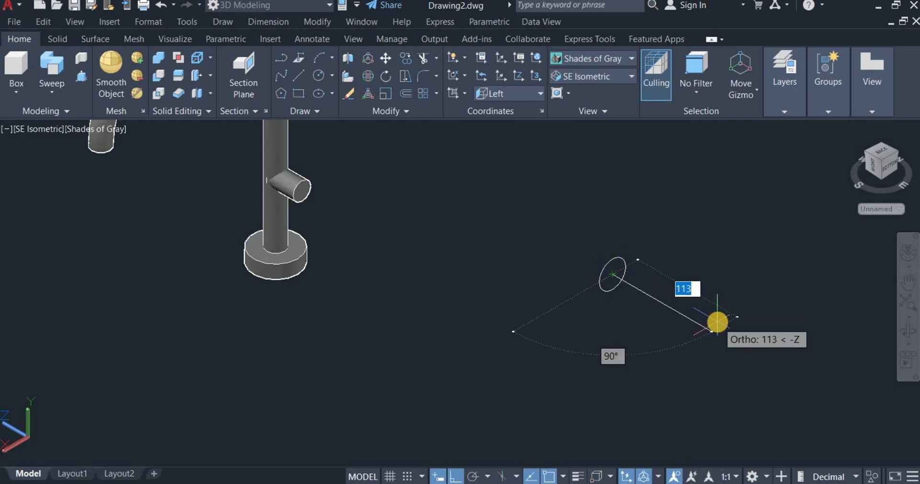
{"action": "type", "text": "4"}
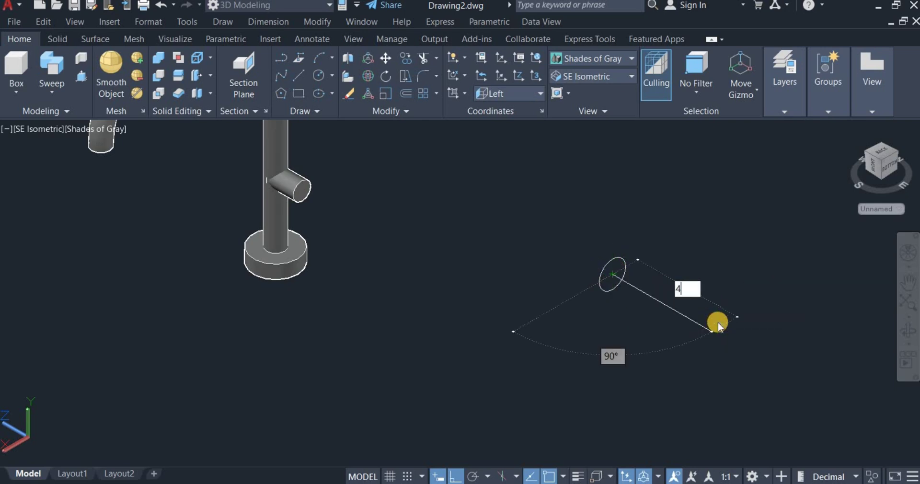
{"action": "type", "text": "0"}
{"action": "key", "text": "Return"}
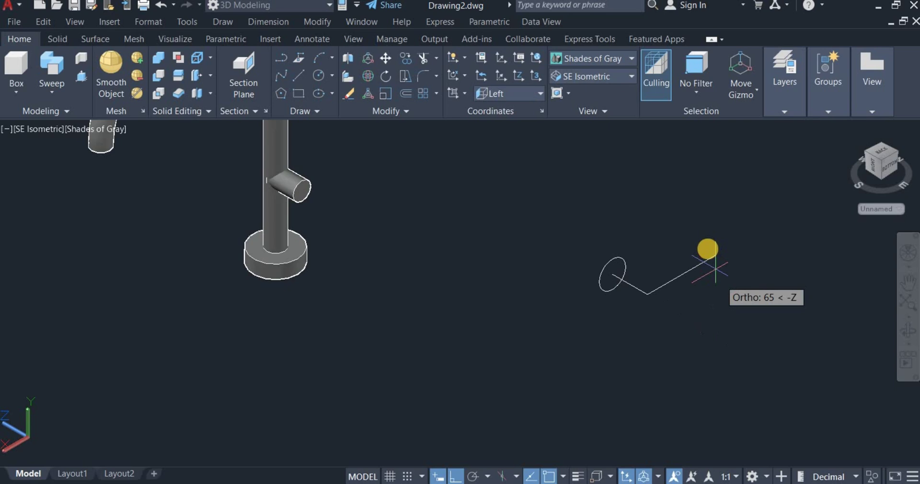
{"action": "right_click", "coordinate": [684, 248]}
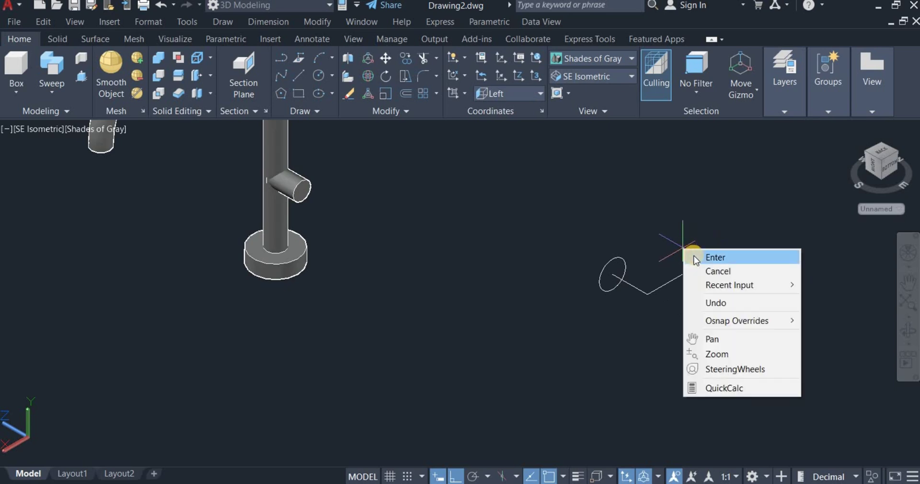
{"action": "left_click", "coordinate": [715, 257]}
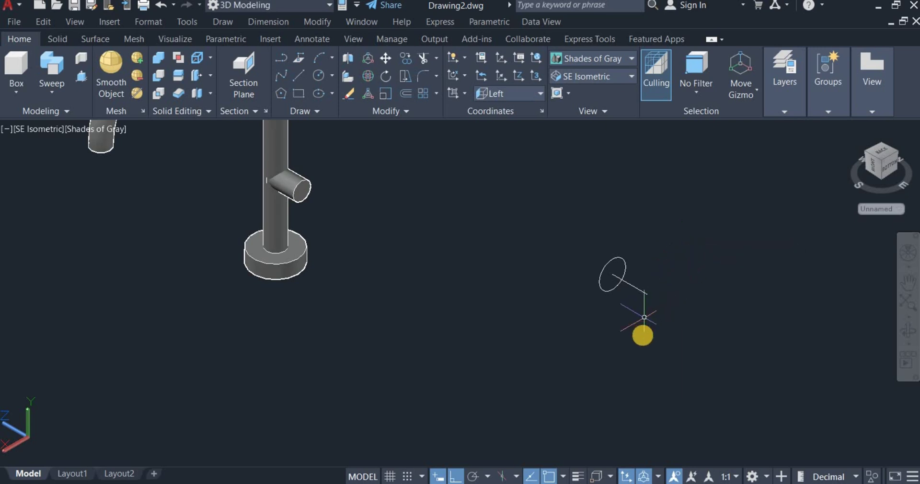
- Draw a six-sided polygon centred on the free end of the 40-long line, inscribed in a circle of radius 30
{"action": "left_click", "coordinate": [281, 97]}
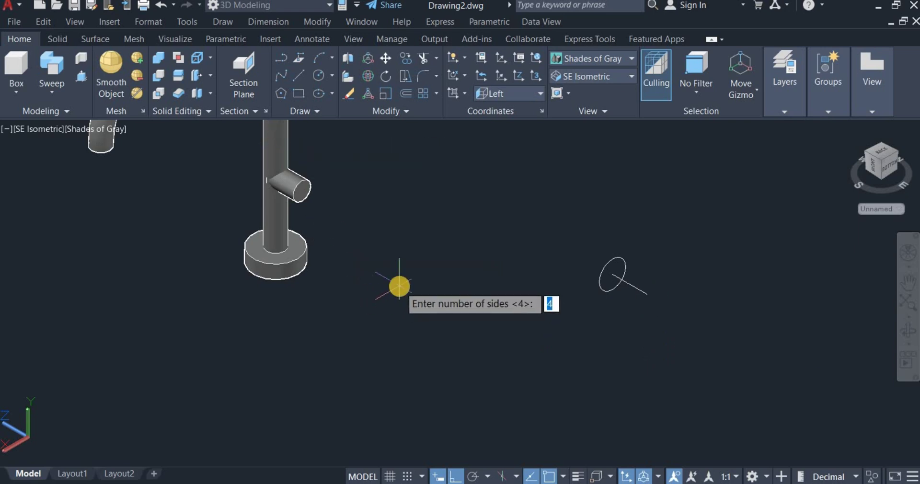
{"action": "type", "text": "6"}
{"action": "key", "text": "Return"}
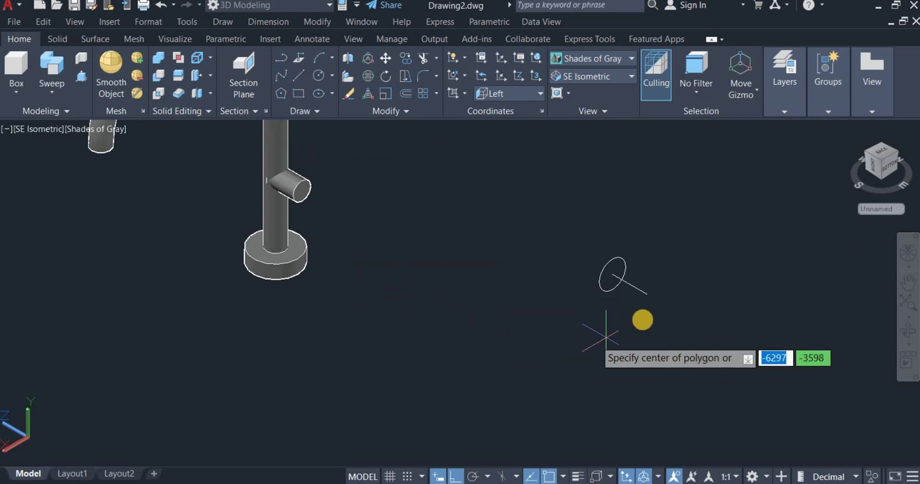
{"action": "left_click", "coordinate": [646, 291]}
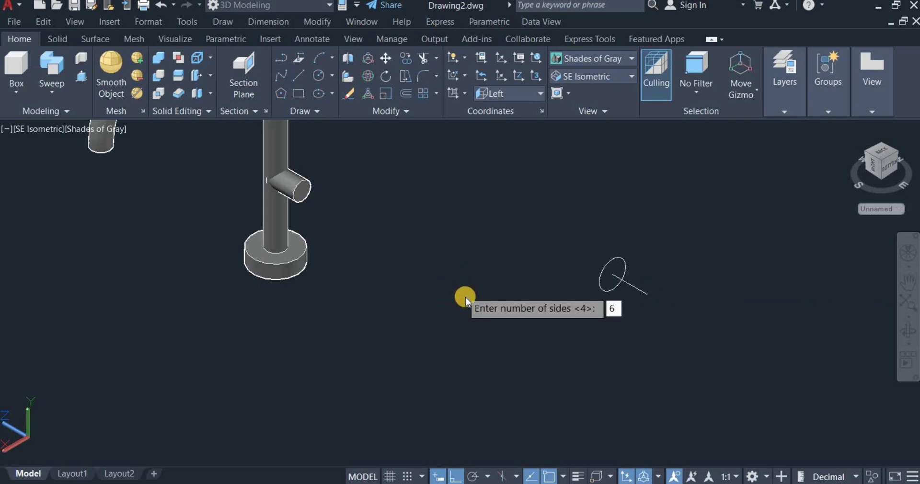
{"action": "key", "text": "Return"}
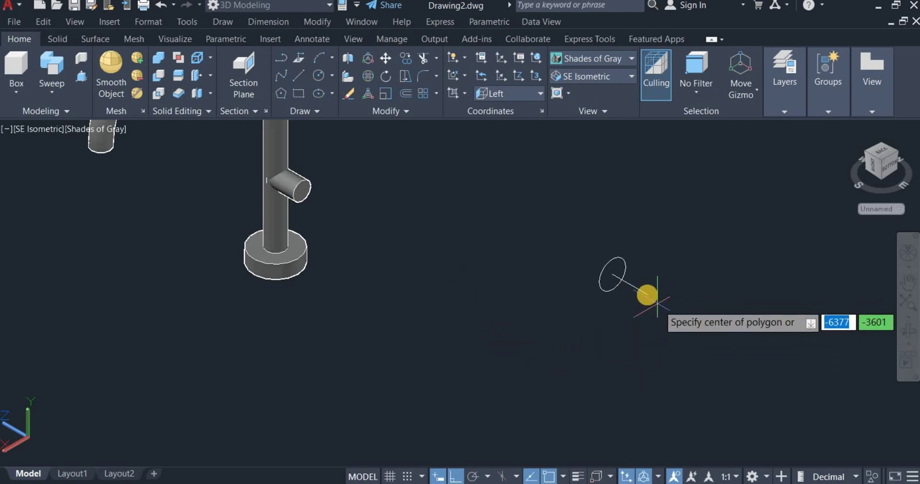
{"action": "left_click", "coordinate": [646, 291]}
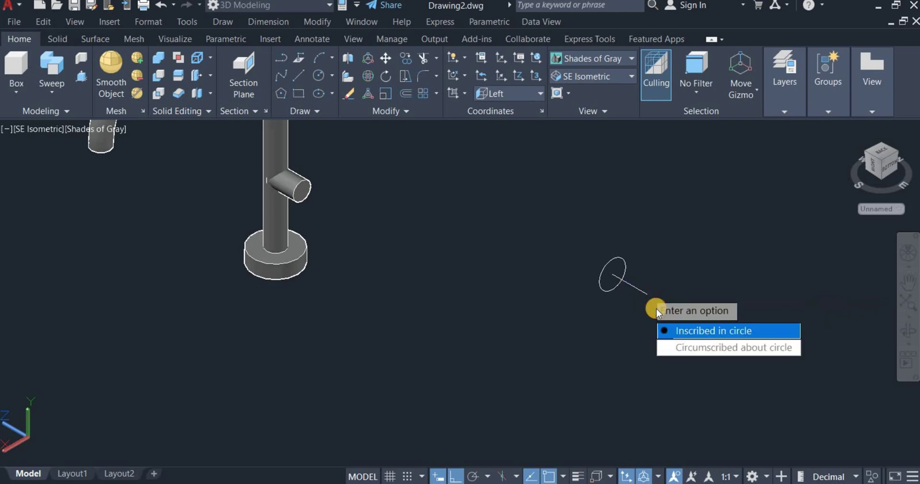
{"action": "left_click", "coordinate": [685, 332]}
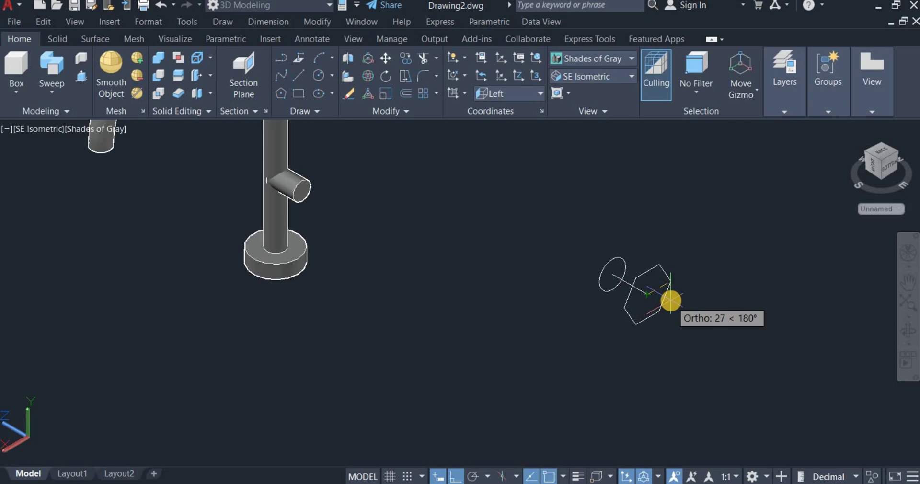
{"action": "type", "text": "3"}
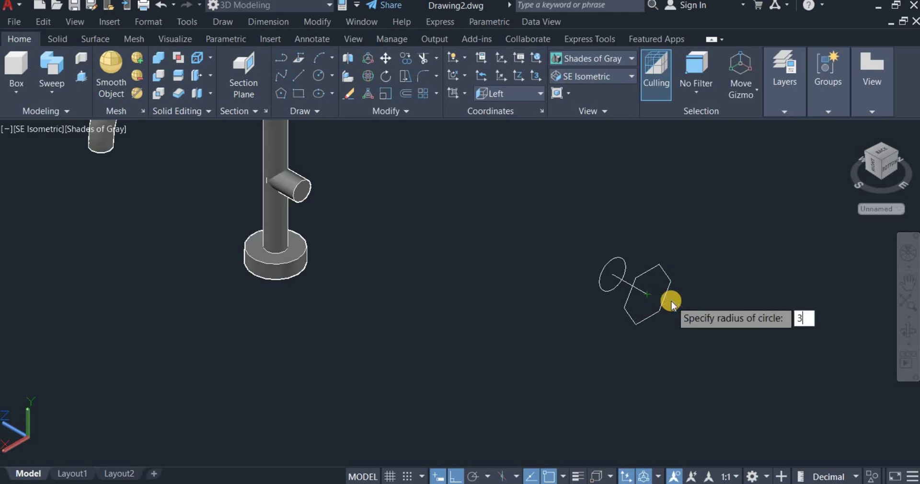
{"action": "type", "text": "0"}
{"action": "key", "text": "Return"}
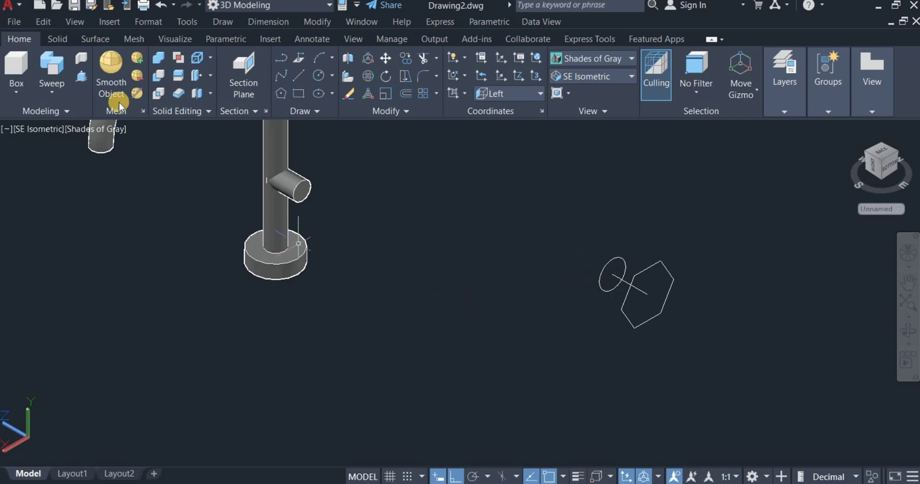
- Start a loft with the 30-diameter circle as the first cross section
{"action": "left_click", "coordinate": [56, 110]}
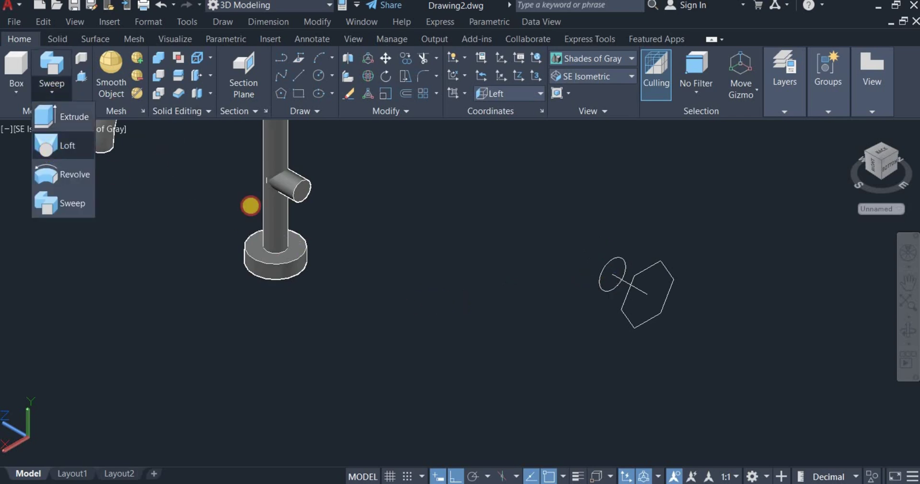
{"action": "left_click", "coordinate": [62, 145]}
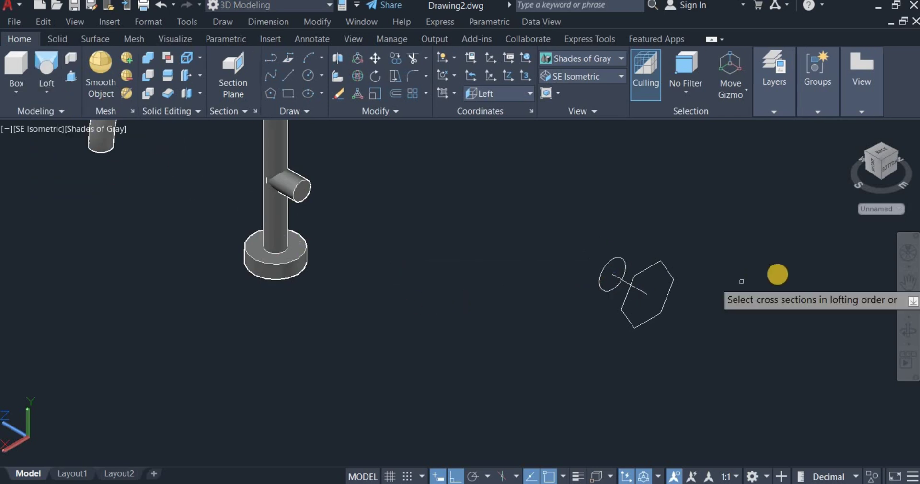
{"action": "left_click", "coordinate": [615, 256]}
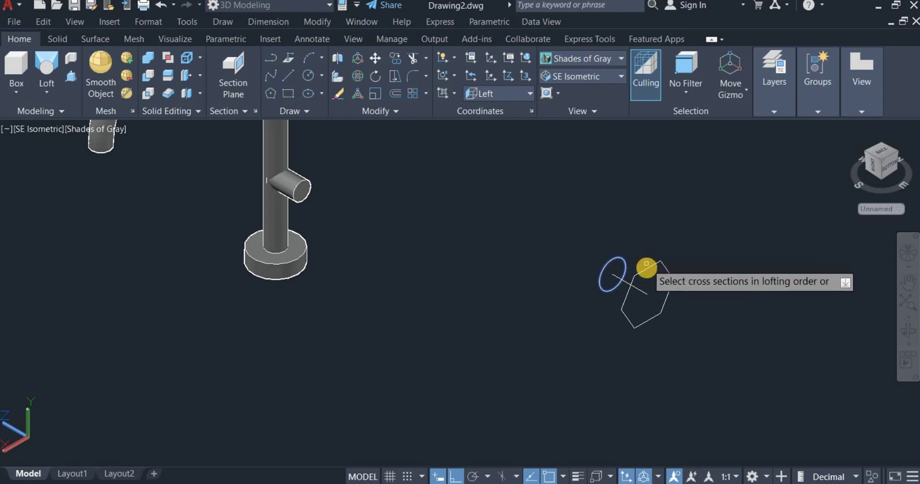
- Loft a solid from the circle to the hexagon, using the cross sections only
{"action": "left_click", "coordinate": [647, 269]}
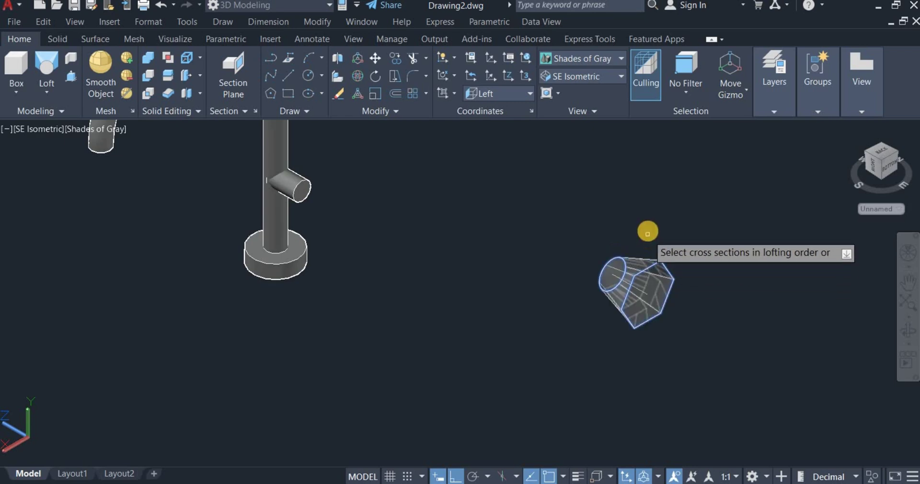
{"action": "right_click", "coordinate": [641, 194]}
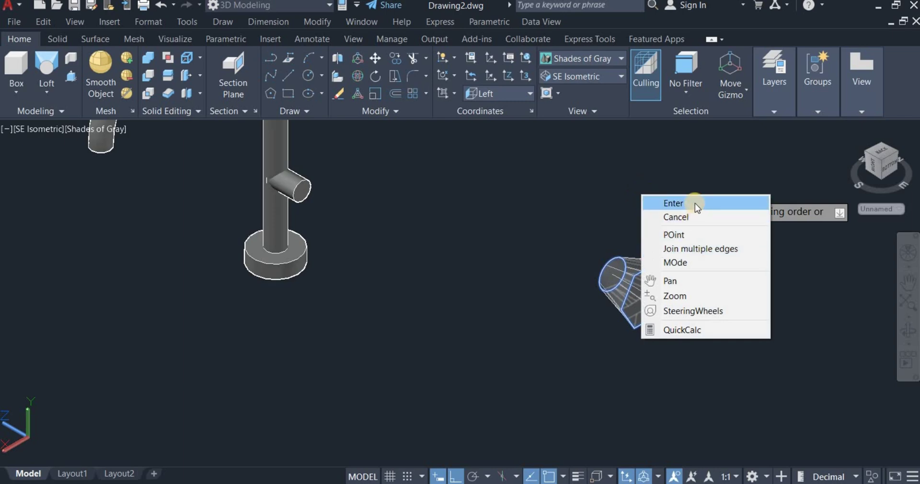
{"action": "left_click", "coordinate": [697, 206]}
{"action": "right_click", "coordinate": [662, 192]}
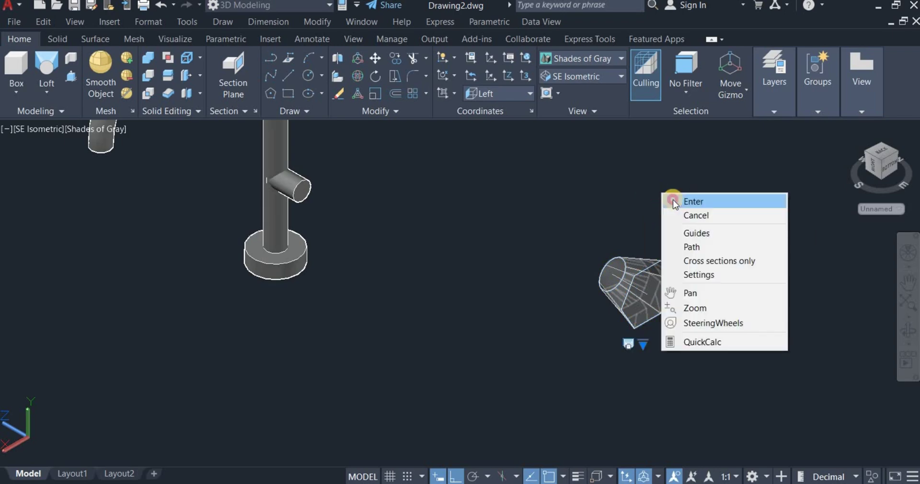
{"action": "left_click", "coordinate": [674, 201]}
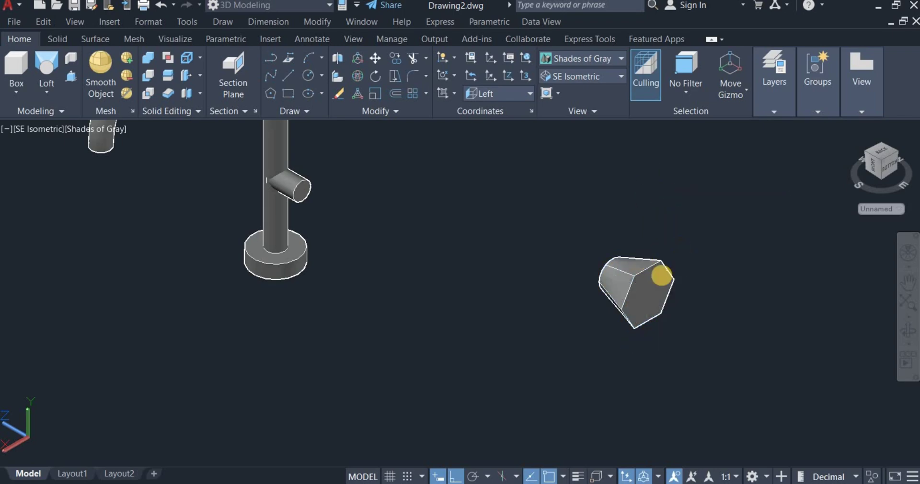
- Start an edge fillet on the upper edge of the loft's hexagonal face with a radius of 10
{"action": "left_click", "coordinate": [636, 264]}
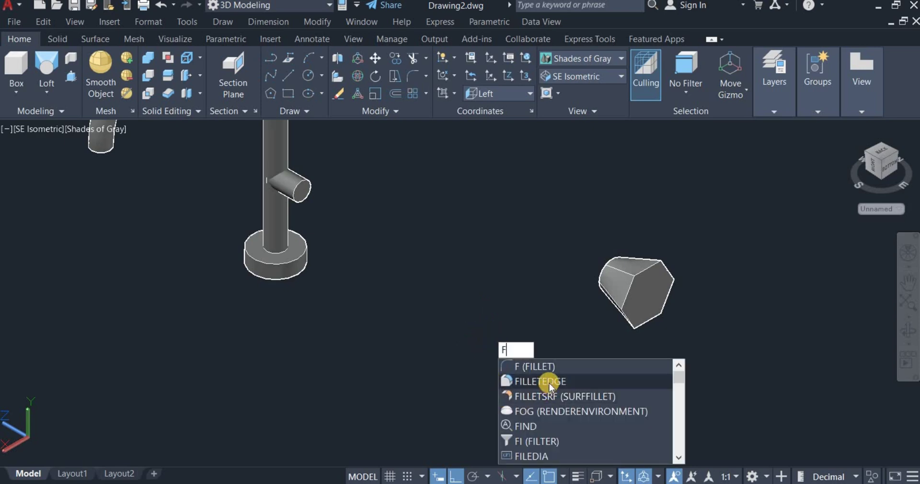
{"action": "left_click", "coordinate": [547, 382]}
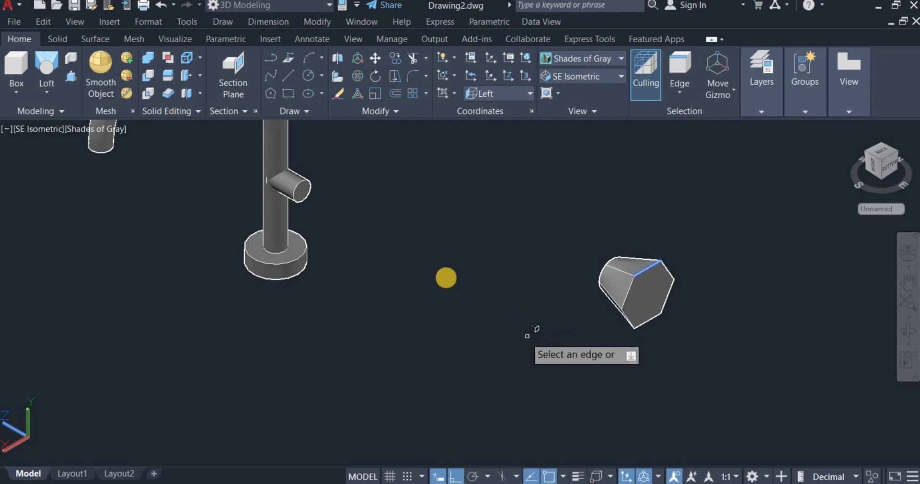
{"action": "right_click", "coordinate": [446, 276]}
{"action": "left_click", "coordinate": [480, 357]}
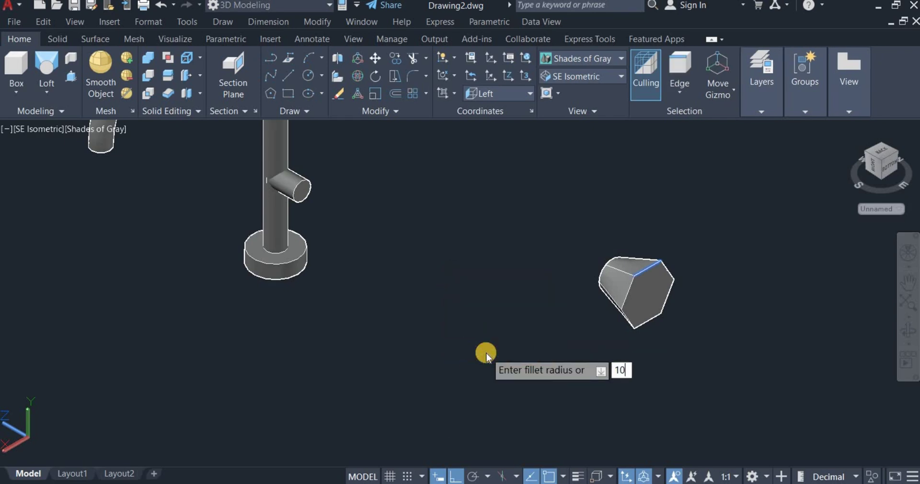
{"action": "type", "text": "10"}
{"action": "key", "text": "Return"}
- Add the remaining edges of the hexagonal face to the fillet and apply it
{"action": "scroll", "coordinate": [660, 307], "scroll_direction": "up", "scroll_amount": 3}
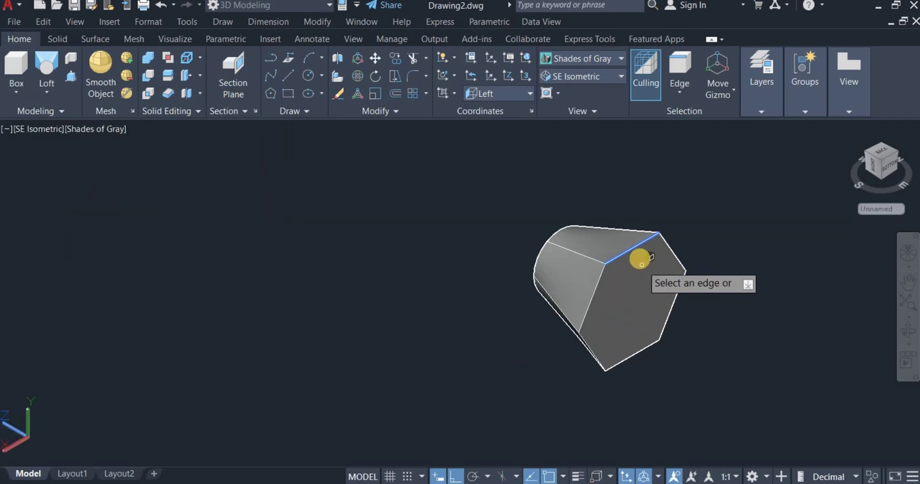
{"action": "left_click", "coordinate": [634, 248]}
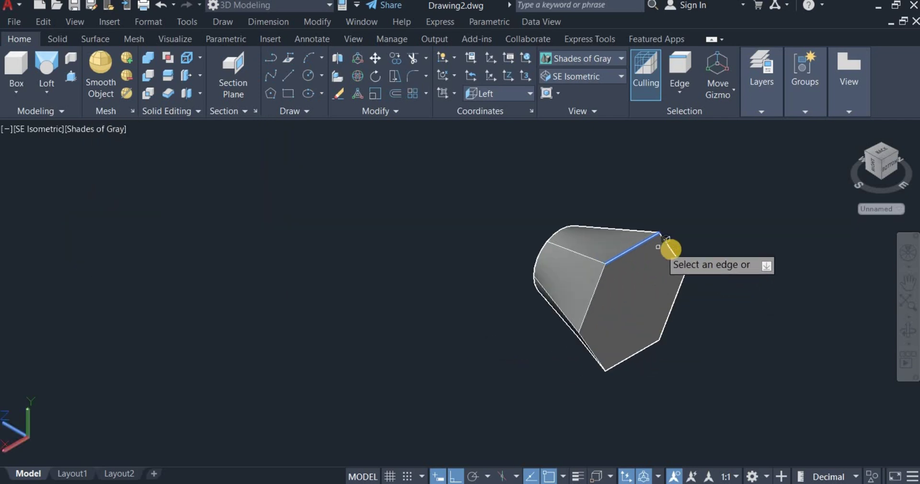
{"action": "left_click", "coordinate": [676, 245]}
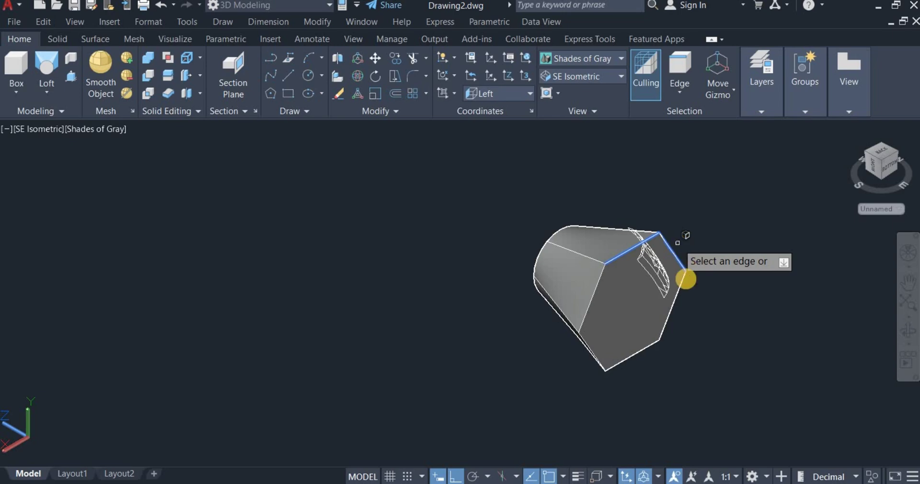
{"action": "left_click", "coordinate": [669, 317]}
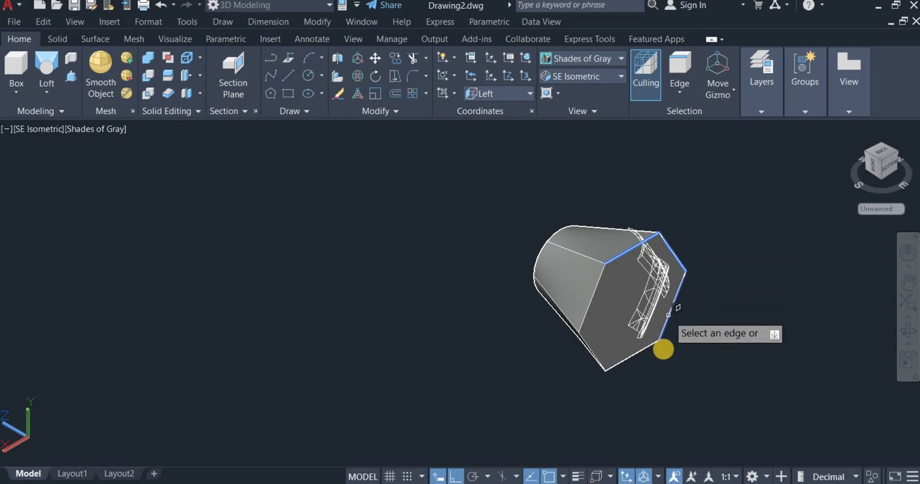
{"action": "left_click", "coordinate": [631, 358]}
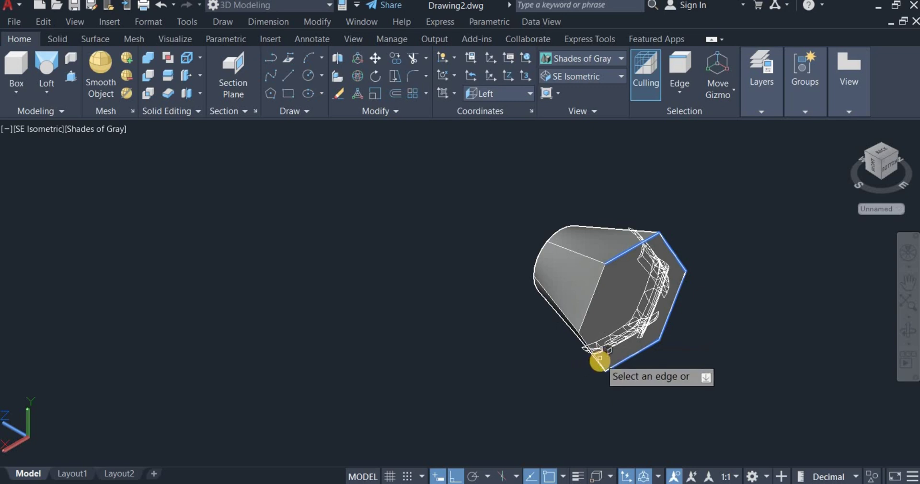
{"action": "left_click", "coordinate": [599, 360]}
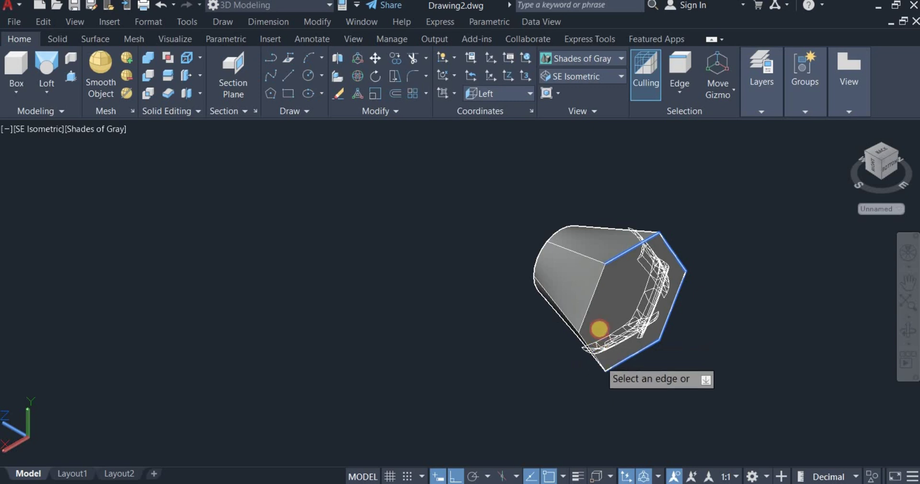
{"action": "left_click", "coordinate": [596, 290]}
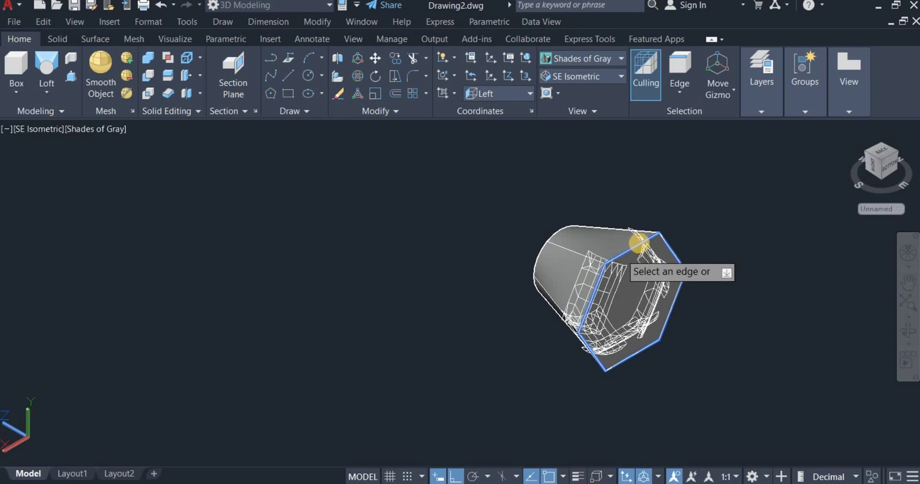
{"action": "right_click", "coordinate": [667, 211]}
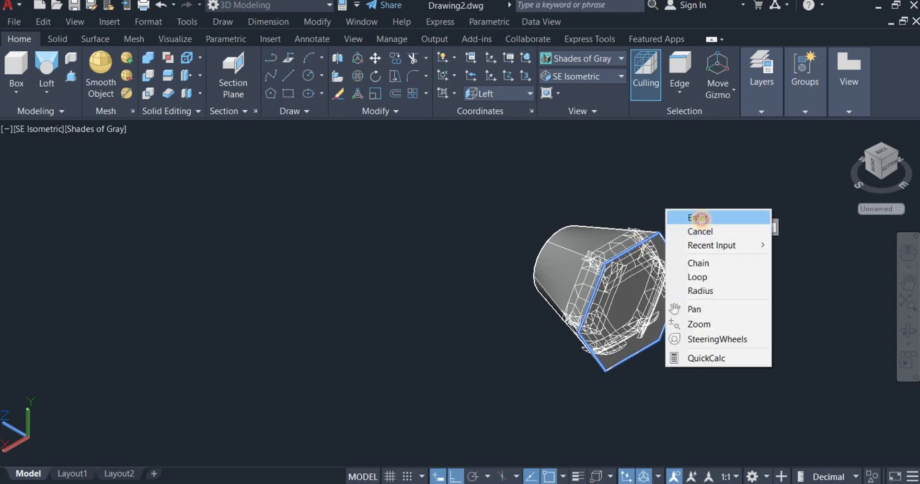
{"action": "left_click", "coordinate": [700, 219]}
{"action": "right_click", "coordinate": [677, 211]}
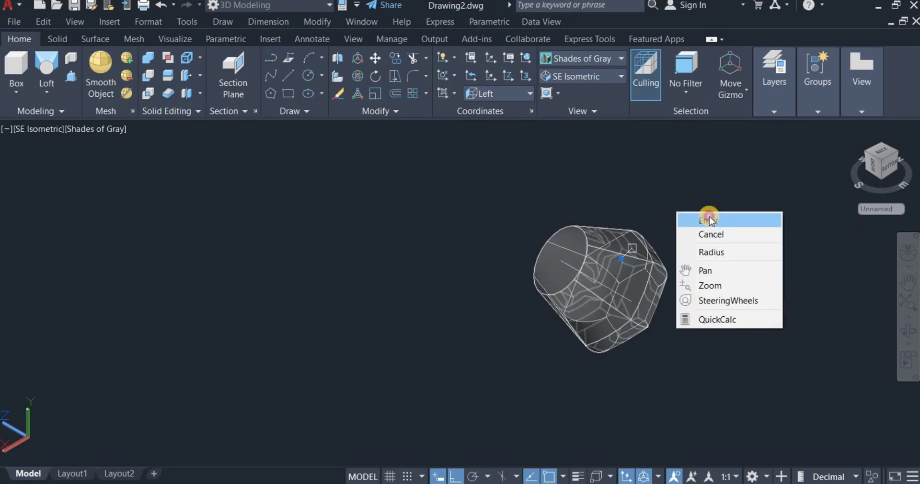
{"action": "left_click", "coordinate": [709, 219]}
- Switch the visual style to 2D Wireframe
{"action": "scroll", "coordinate": [553, 378], "scroll_direction": "down", "scroll_amount": 3}
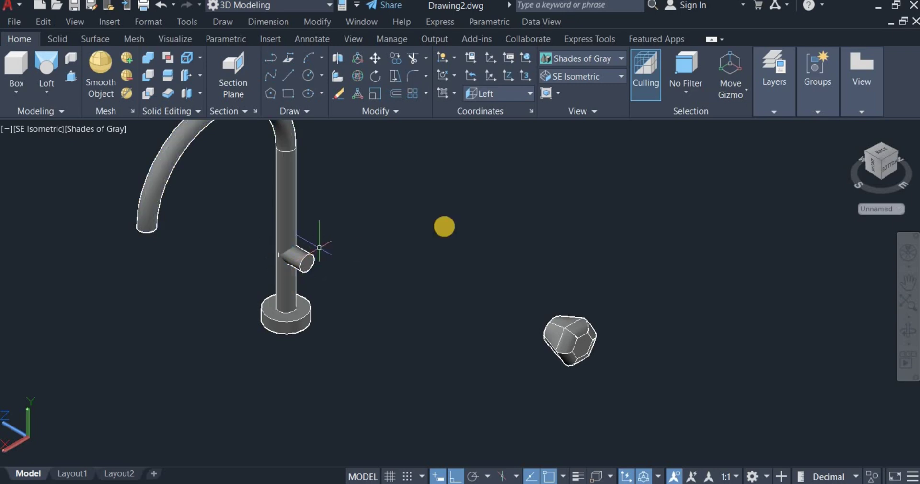
{"action": "left_click", "coordinate": [584, 59]}
{"action": "left_click", "coordinate": [570, 101]}
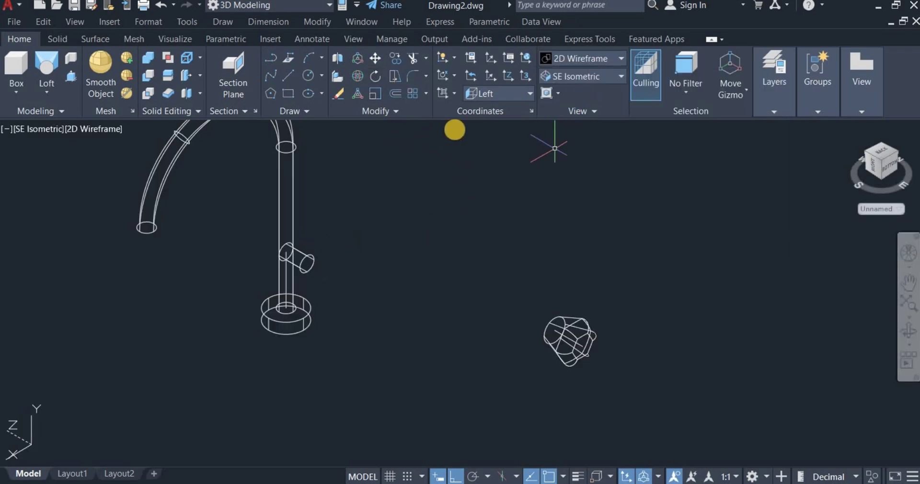
- Move the filleted knob by the centre of its circular end to the centre of the faucet side pipe's end face
{"action": "left_click", "coordinate": [376, 59]}
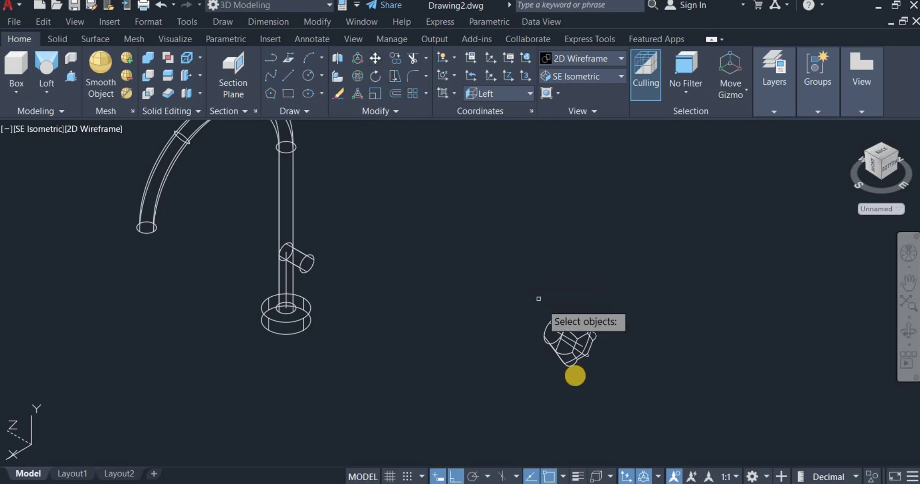
{"action": "left_click", "coordinate": [571, 357]}
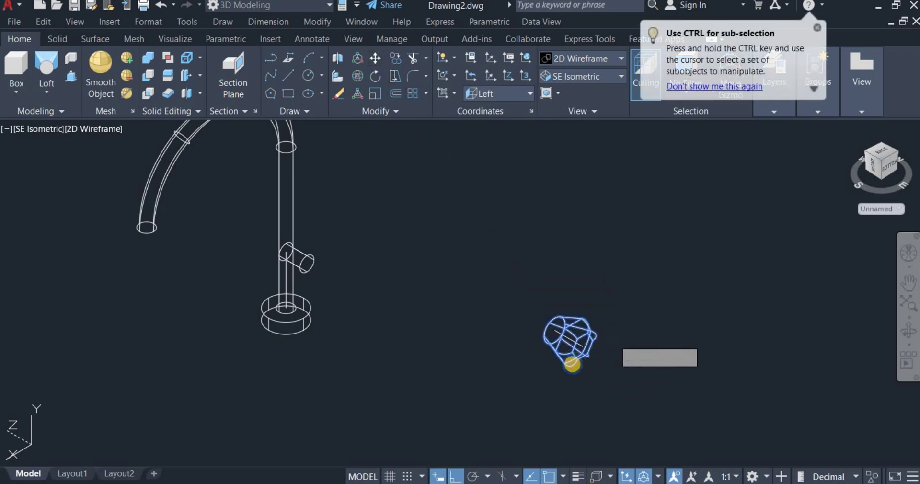
{"action": "key", "text": "Return"}
{"action": "scroll", "coordinate": [555, 335], "scroll_direction": "up", "scroll_amount": 5}
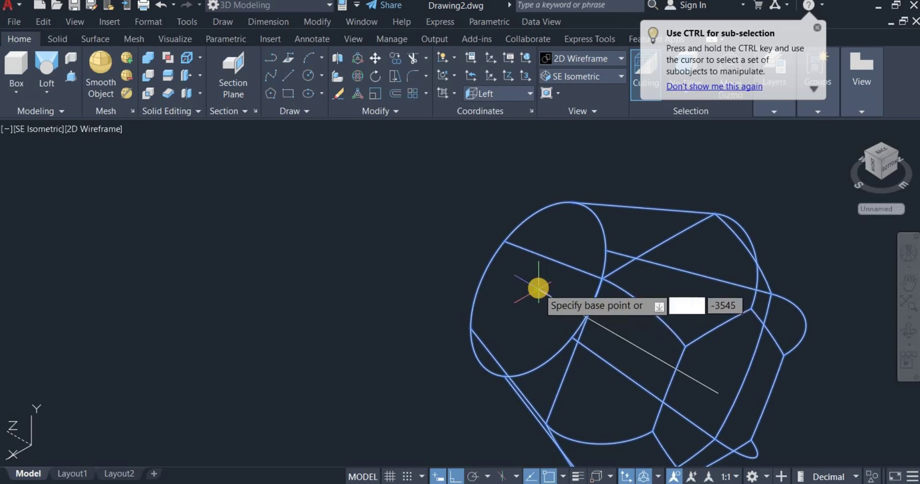
{"action": "left_click", "coordinate": [559, 319]}
{"action": "scroll", "coordinate": [558, 319], "scroll_direction": "down", "scroll_amount": 5}
{"action": "scroll", "coordinate": [559, 324], "scroll_direction": "down", "scroll_amount": 2}
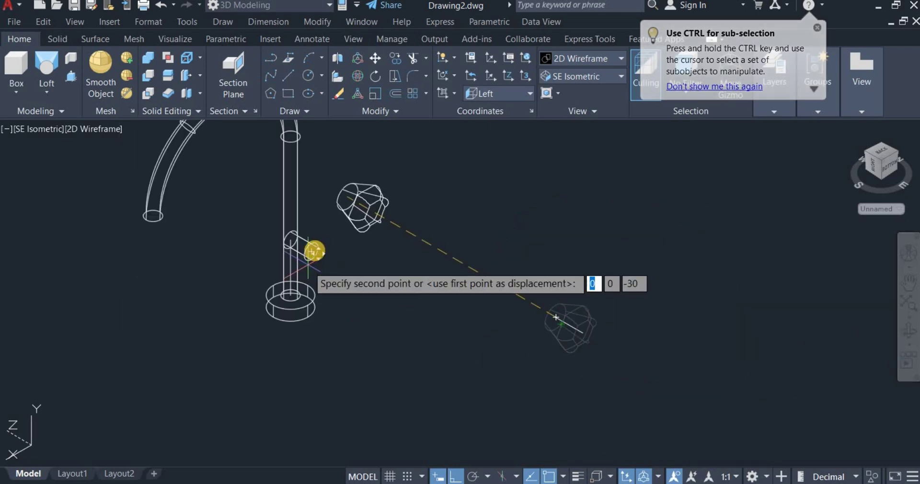
{"action": "scroll", "coordinate": [318, 248], "scroll_direction": "up", "scroll_amount": 6}
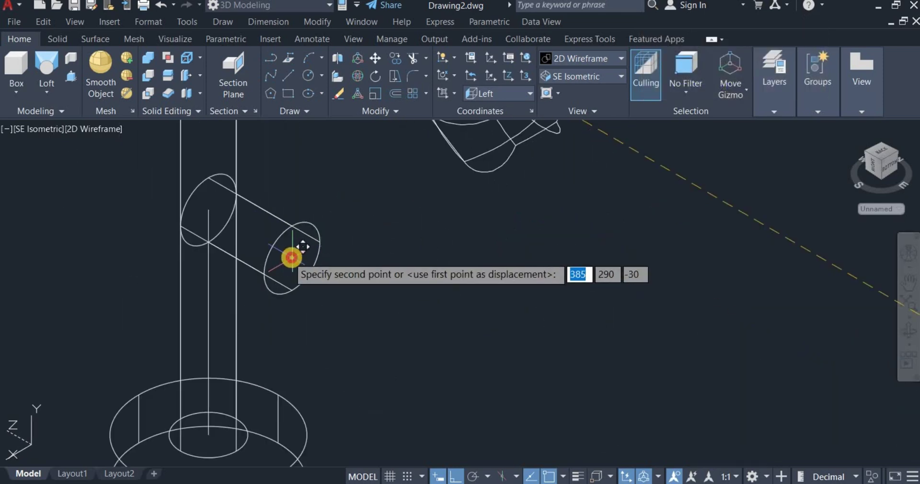
{"action": "left_click", "coordinate": [292, 257]}
- Move the whole faucet with its knob from the centre of its round base to the top centre of the sink's vertical cylinder
{"action": "scroll", "coordinate": [573, 271], "scroll_direction": "down", "scroll_amount": 3}
{"action": "scroll", "coordinate": [573, 271], "scroll_direction": "down", "scroll_amount": 4}
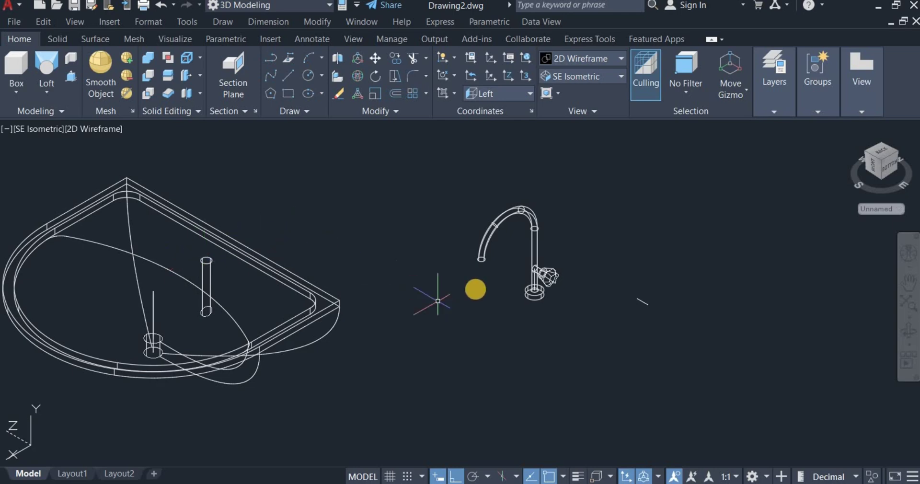
{"action": "left_click", "coordinate": [378, 77]}
{"action": "left_click", "coordinate": [431, 177]}
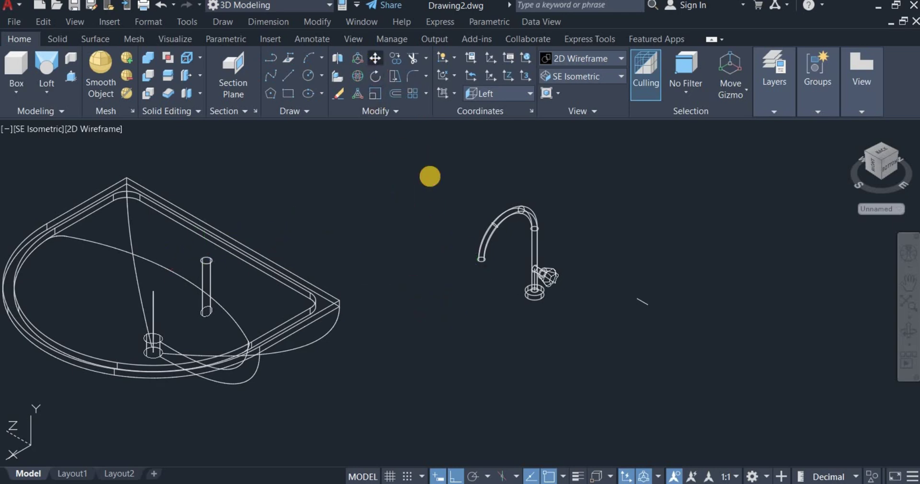
{"action": "left_click", "coordinate": [582, 349]}
{"action": "key", "text": "Return"}
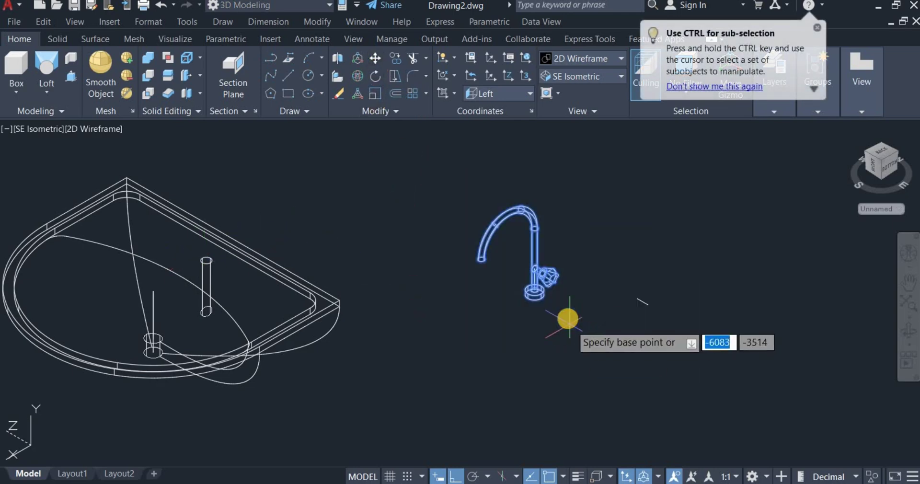
{"action": "scroll", "coordinate": [561, 319], "scroll_direction": "up", "scroll_amount": 5}
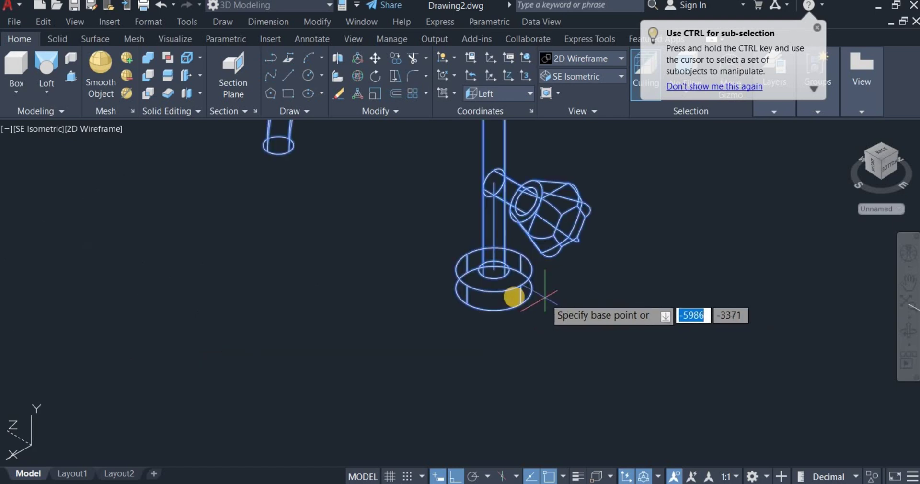
{"action": "left_click", "coordinate": [491, 289]}
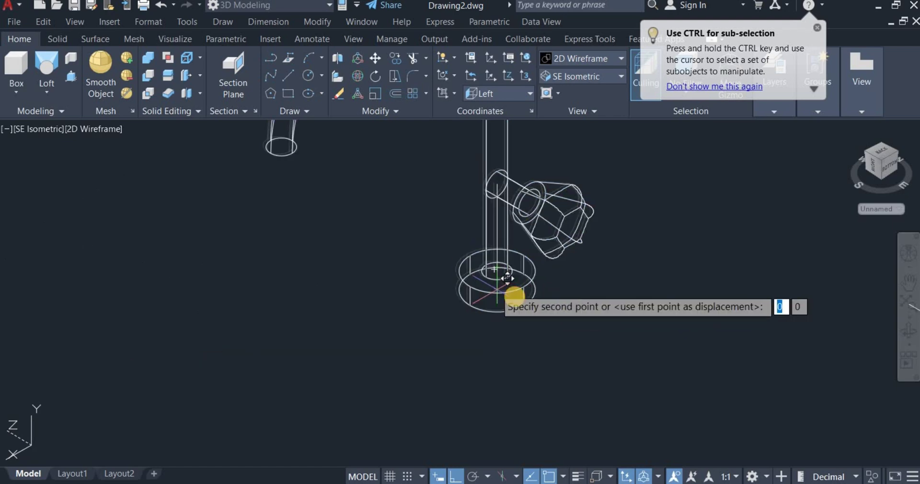
{"action": "scroll", "coordinate": [513, 302], "scroll_direction": "down", "scroll_amount": 5}
{"action": "scroll", "coordinate": [189, 237], "scroll_direction": "up", "scroll_amount": 4}
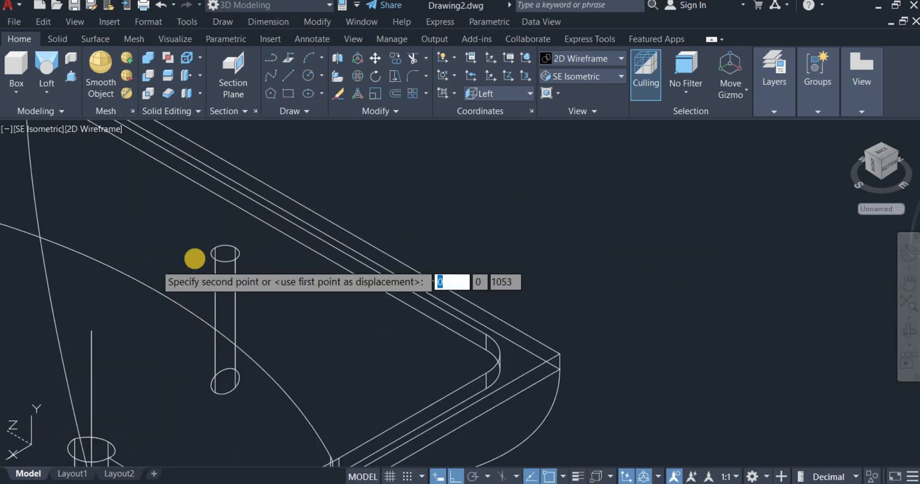
{"action": "left_click", "coordinate": [232, 251]}
{"action": "scroll", "coordinate": [757, 258], "scroll_direction": "down", "scroll_amount": 5}
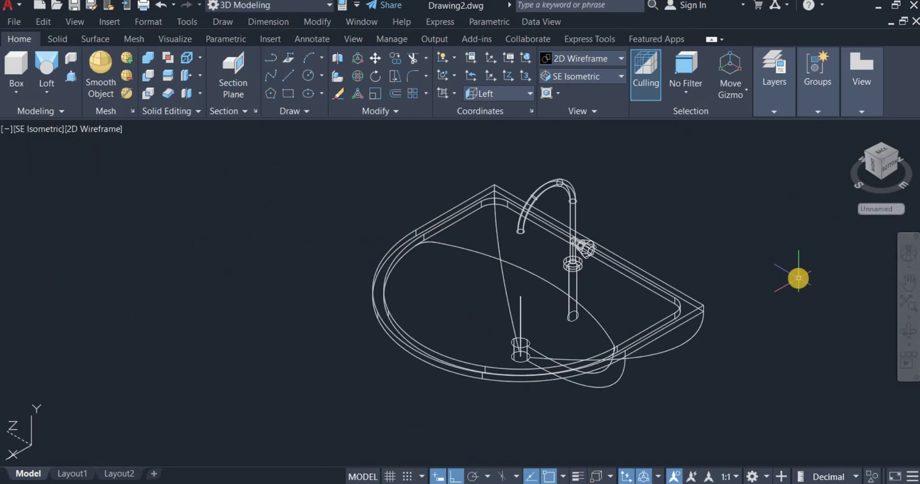
- Set the visual style of the assembled sink and faucet to Shades of Gray
{"action": "scroll", "coordinate": [798, 278], "scroll_direction": "up", "scroll_amount": 2}
{"action": "scroll", "coordinate": [622, 225], "scroll_direction": "down", "scroll_amount": 2}
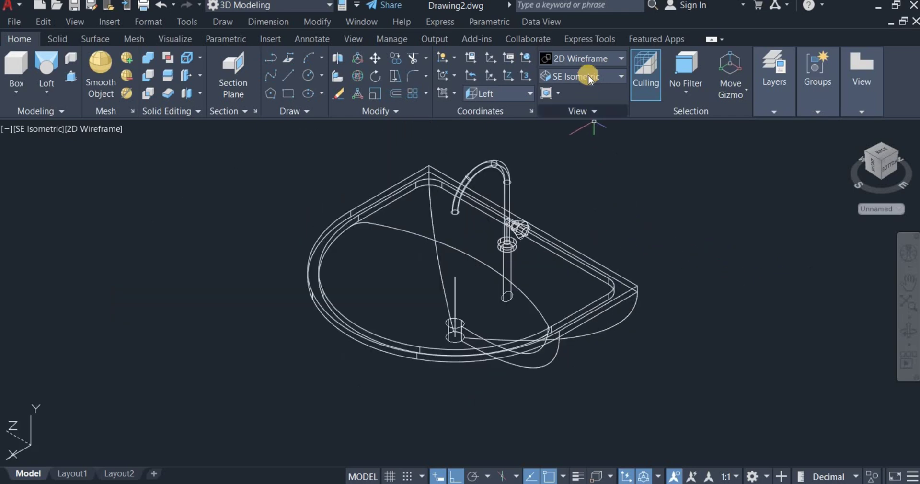
{"action": "left_click", "coordinate": [585, 59]}
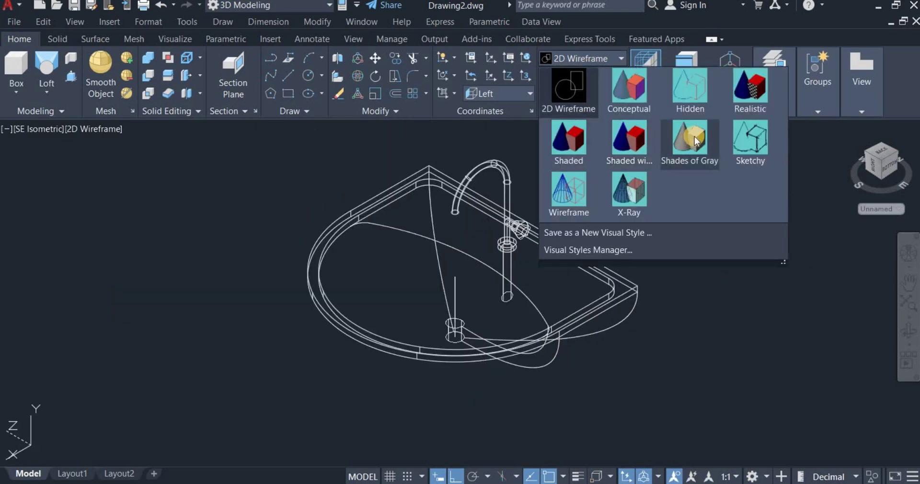
{"action": "left_click", "coordinate": [696, 142]}
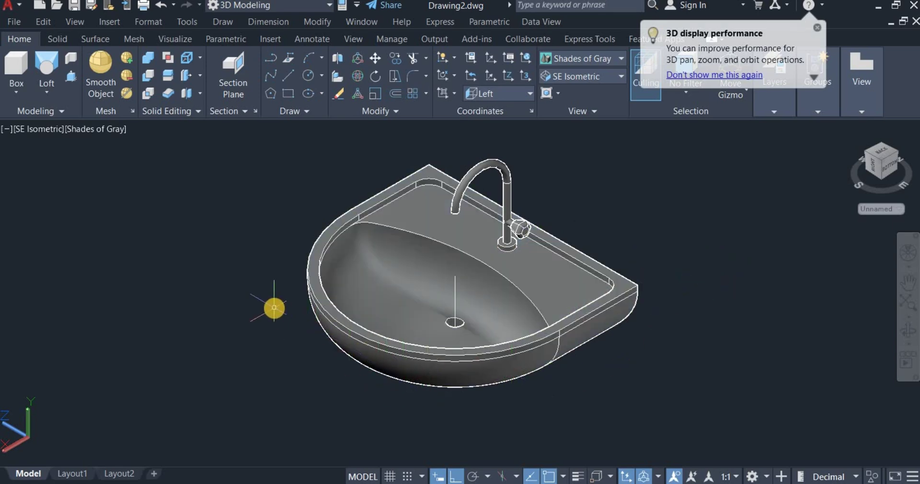
- Switch the view of the sink and faucet from SE Isometric to Top
{"action": "scroll", "coordinate": [275, 309], "scroll_direction": "down", "scroll_amount": 2}
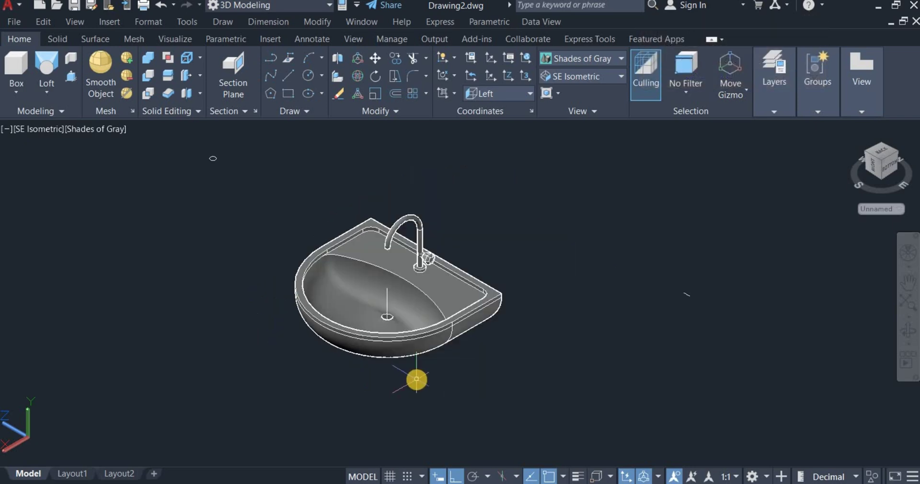
{"action": "left_click", "coordinate": [571, 58]}
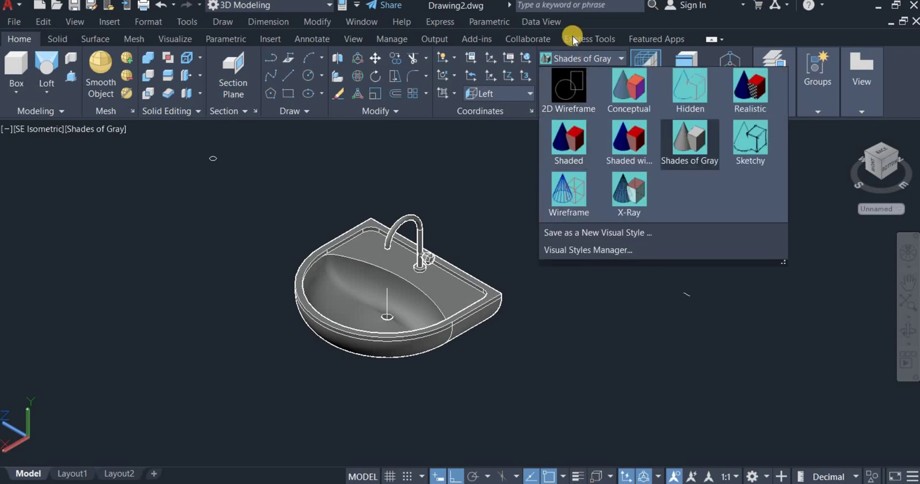
{"action": "left_click", "coordinate": [595, 323]}
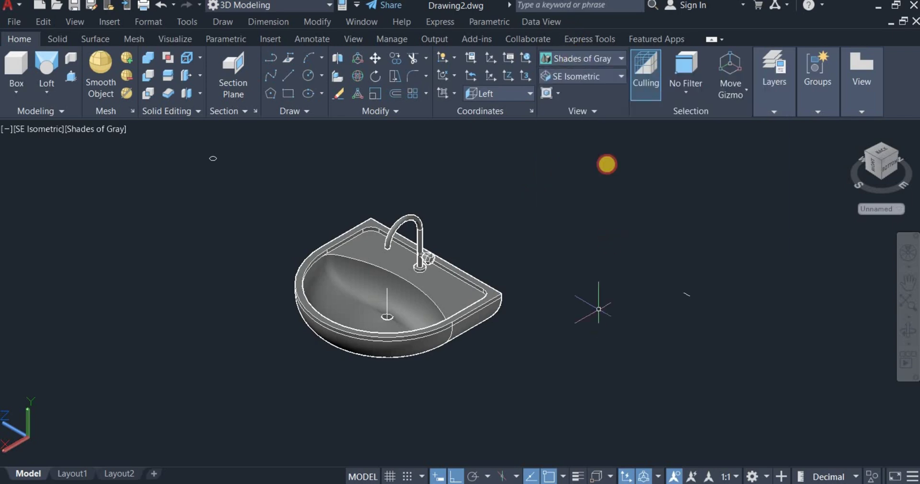
{"action": "left_click", "coordinate": [589, 76]}
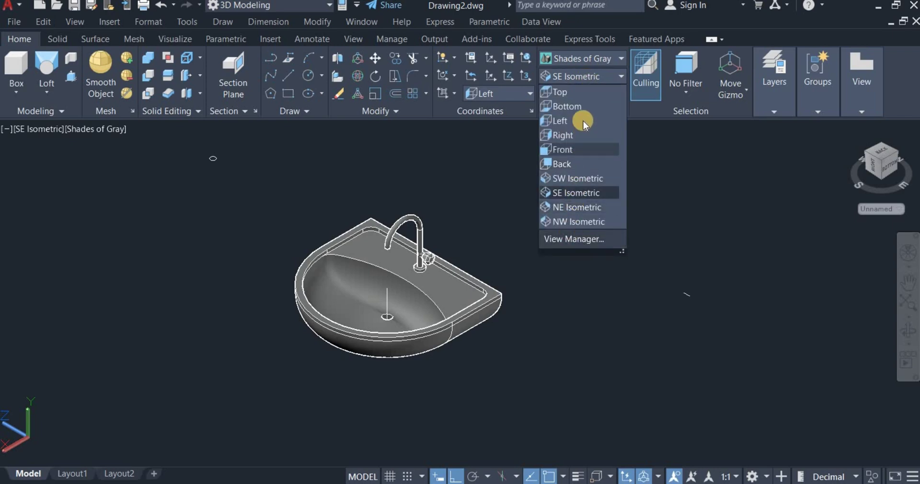
{"action": "left_click", "coordinate": [580, 91]}
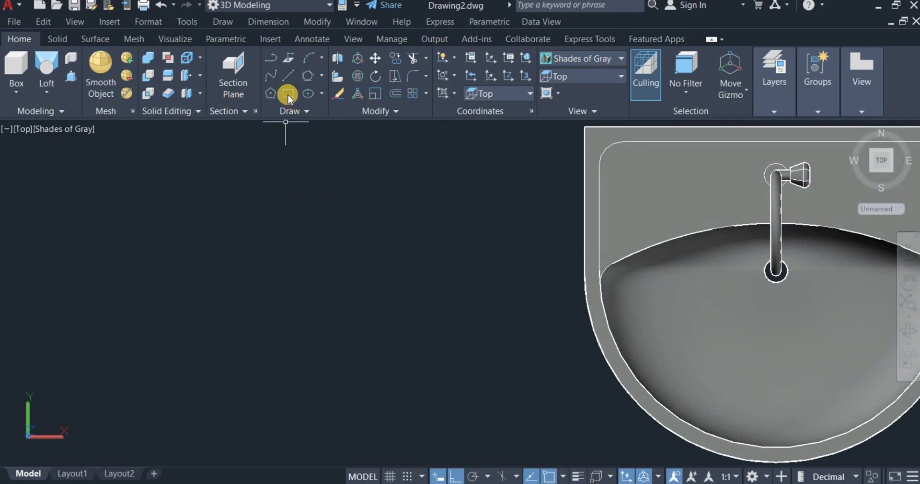
- Draw a 200 by 180 rectangle in the empty area beside the sink
{"action": "left_click", "coordinate": [289, 96]}
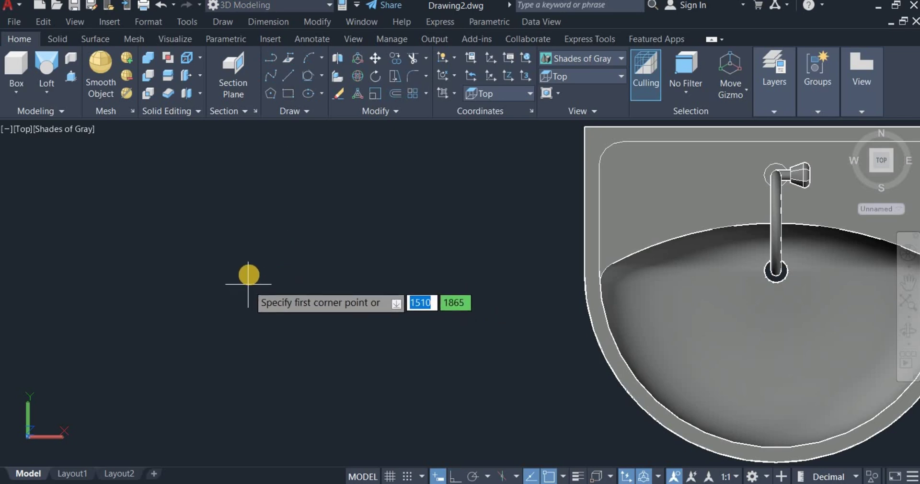
{"action": "left_click", "coordinate": [250, 266]}
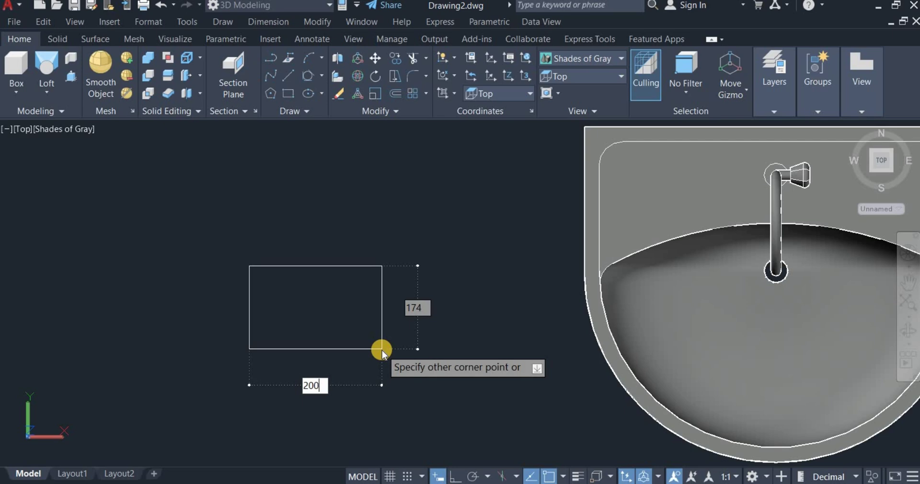
{"action": "type", "text": "200"}
{"action": "key", "text": "Tab"}
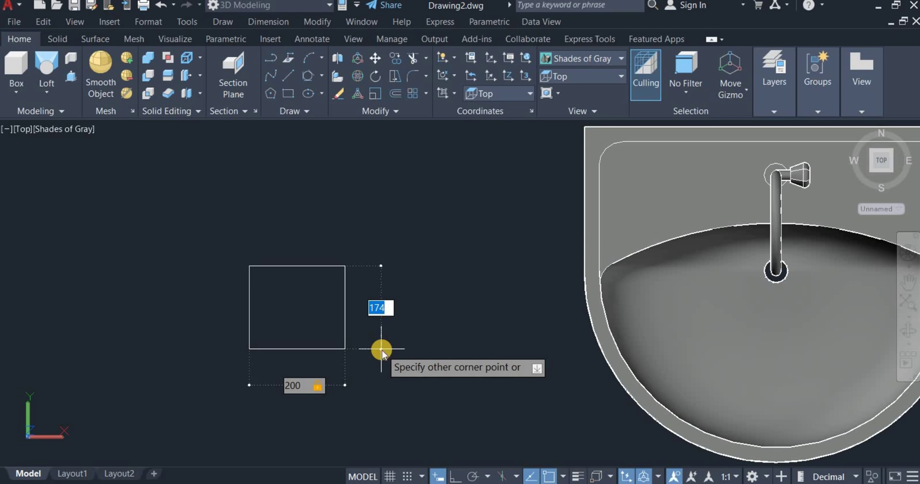
{"action": "type", "text": "180"}
{"action": "key", "text": "Return"}
- Draw a three-point arc from the rectangle's left side midpoint through the bottom edge midpoint to the right side midpoint
{"action": "key", "text": "F8"}
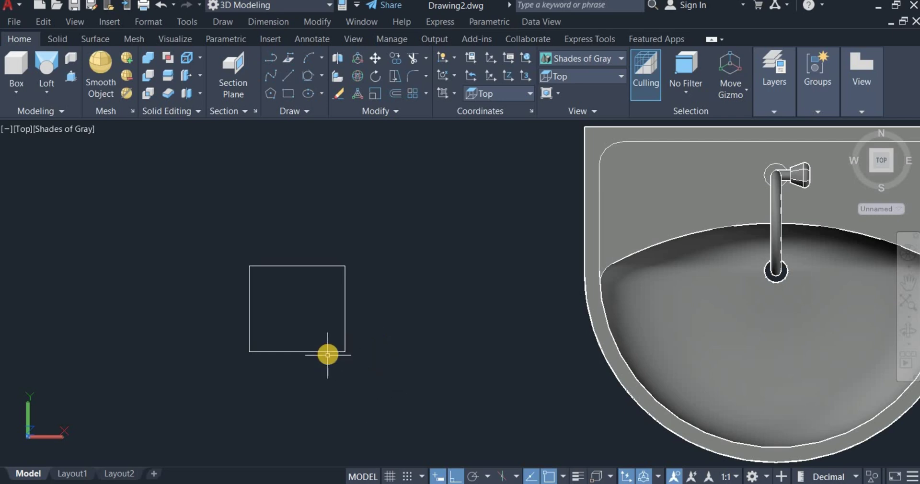
{"action": "left_click", "coordinate": [310, 60]}
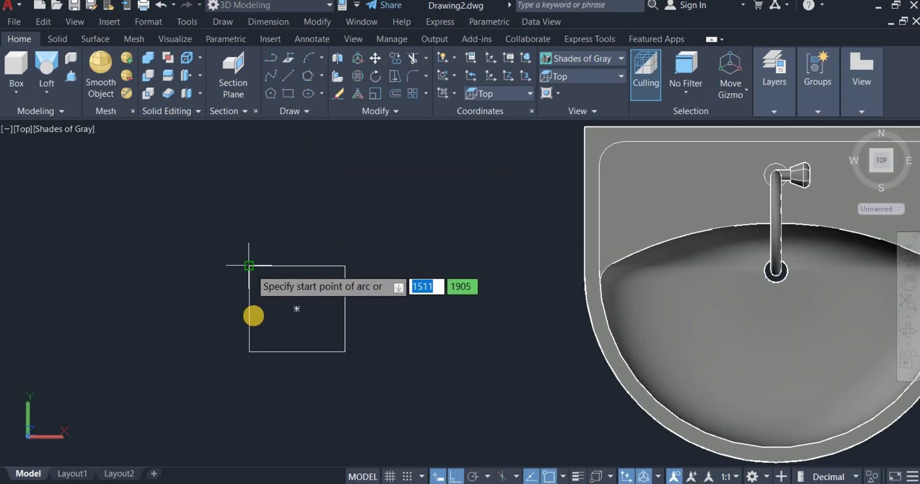
{"action": "key", "text": "Escape"}
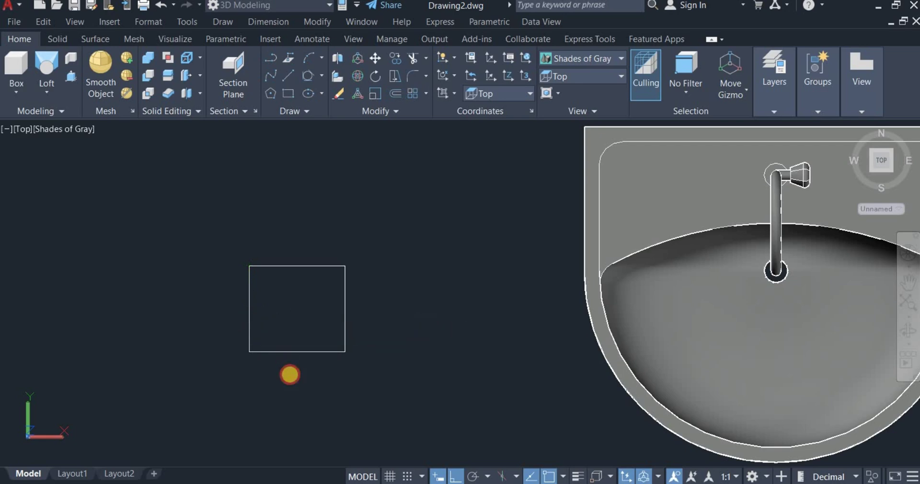
{"action": "key", "text": "space"}
{"action": "left_click", "coordinate": [297, 352]}
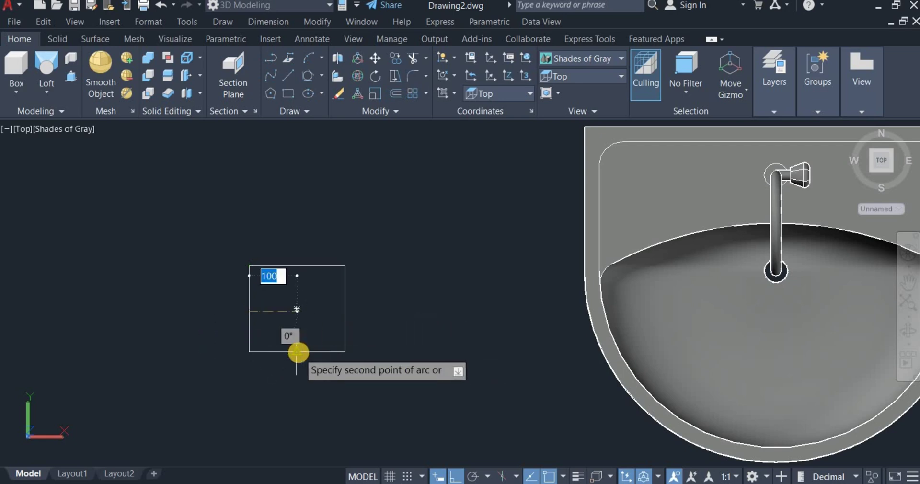
{"action": "left_click", "coordinate": [352, 319]}
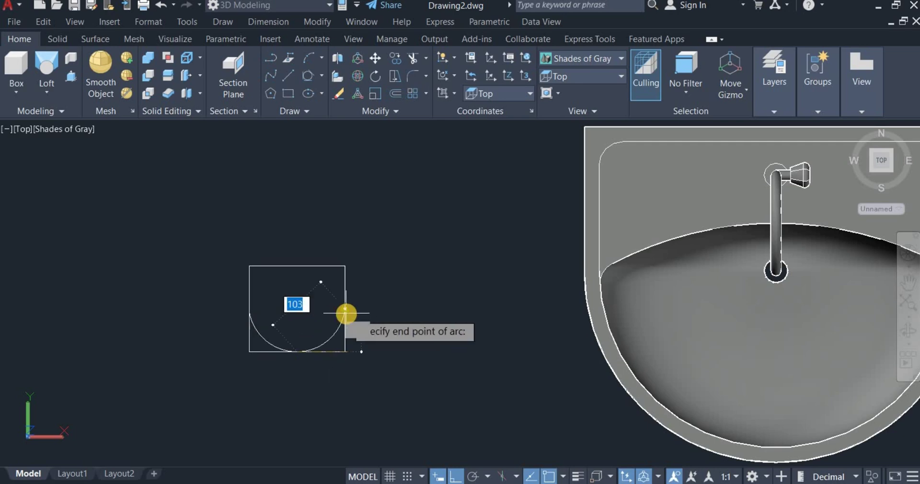
{"action": "left_click", "coordinate": [346, 310]}
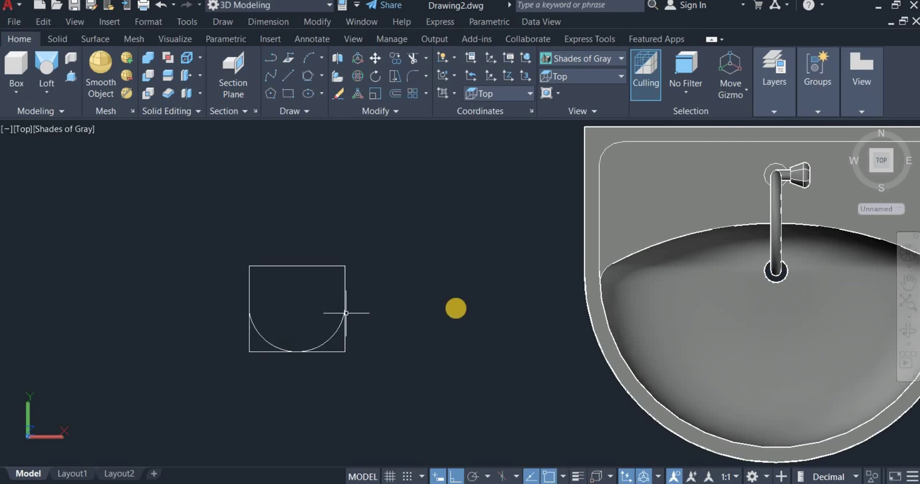
- Trim away the rectangle's two lower corners outside the arc
{"action": "left_click", "coordinate": [413, 58]}
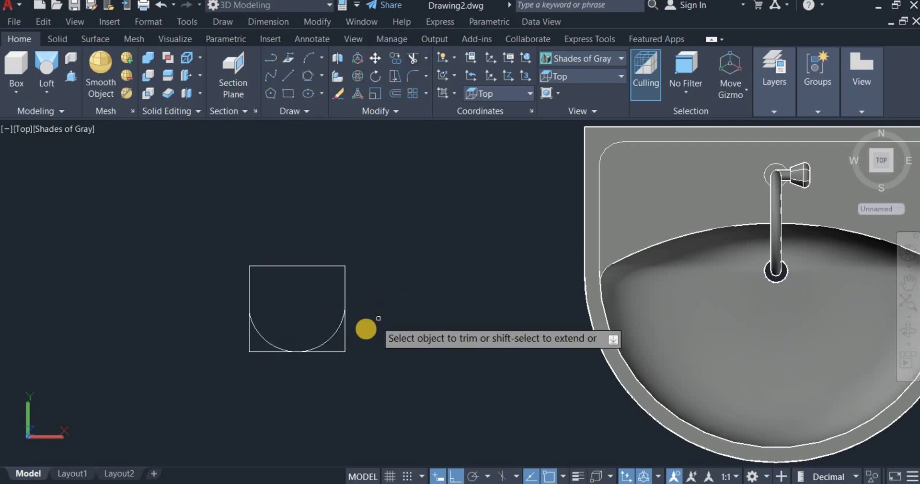
{"action": "left_click", "coordinate": [363, 332]}
{"action": "left_click", "coordinate": [317, 362]}
{"action": "key", "text": "Return"}
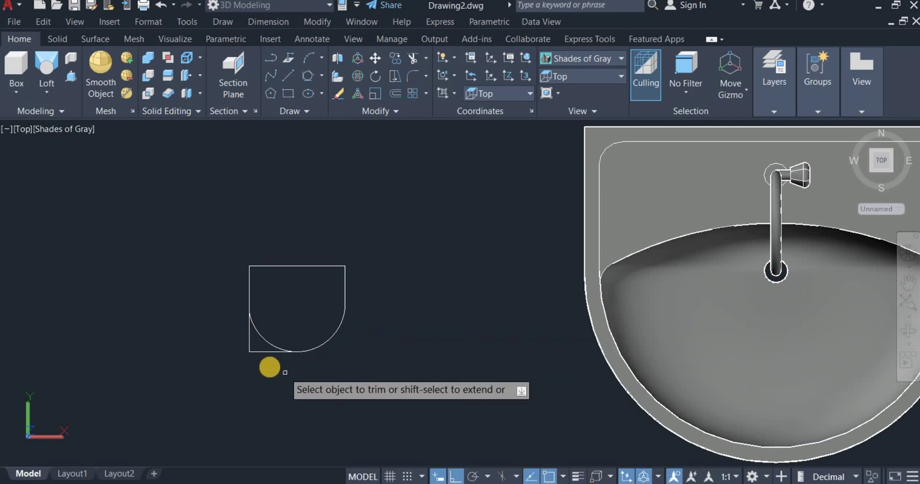
{"action": "left_click", "coordinate": [241, 333]}
{"action": "left_click", "coordinate": [315, 377]}
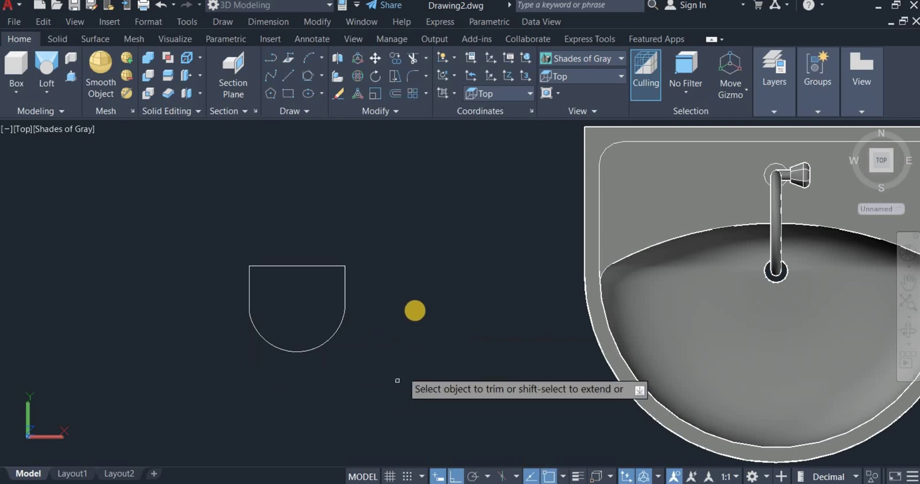
{"action": "right_click", "coordinate": [416, 309]}
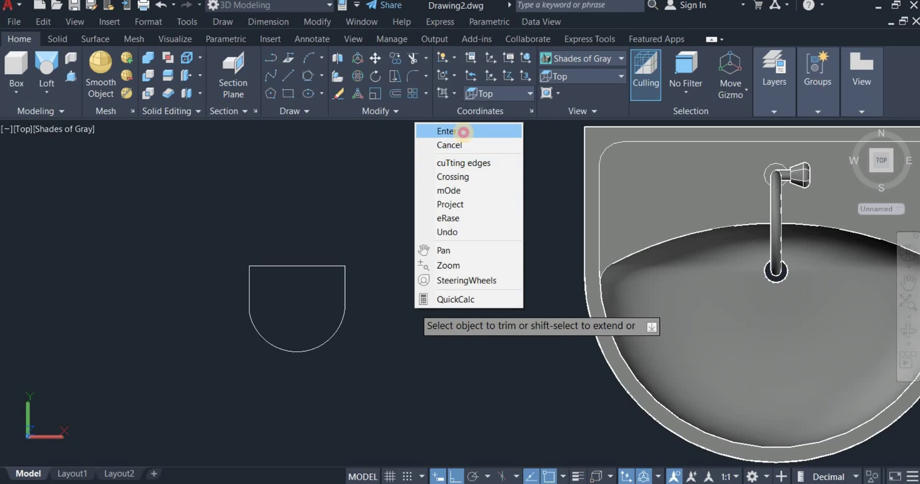
{"action": "left_click", "coordinate": [461, 131]}
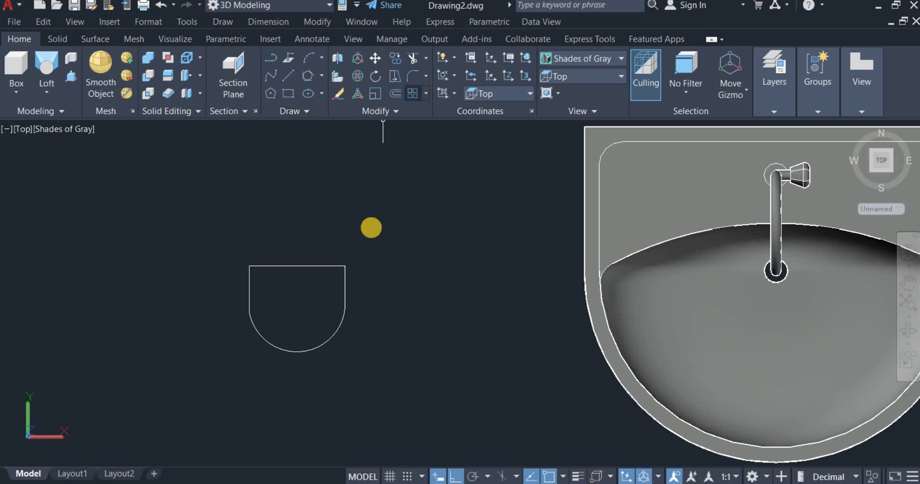
- Draw a circle with a diameter of 50 centred on the arc's centre inside the rounded outline
{"action": "left_click", "coordinate": [308, 78]}
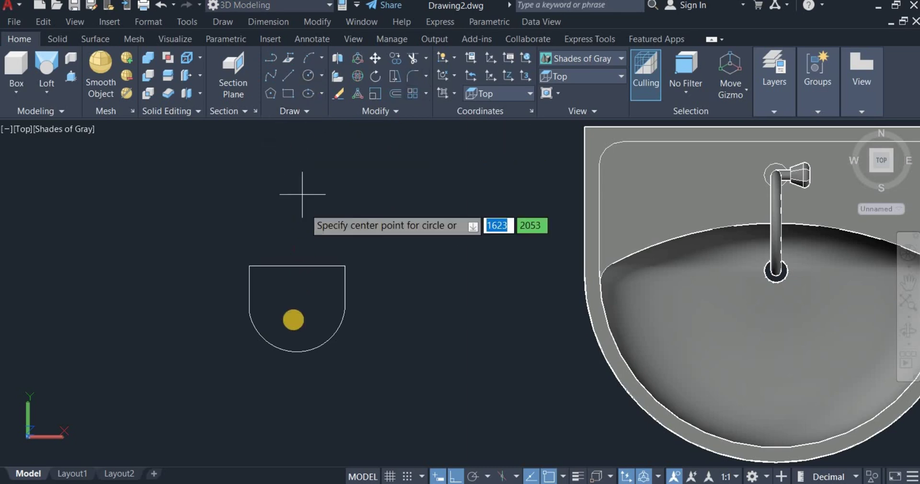
{"action": "left_click", "coordinate": [296, 304]}
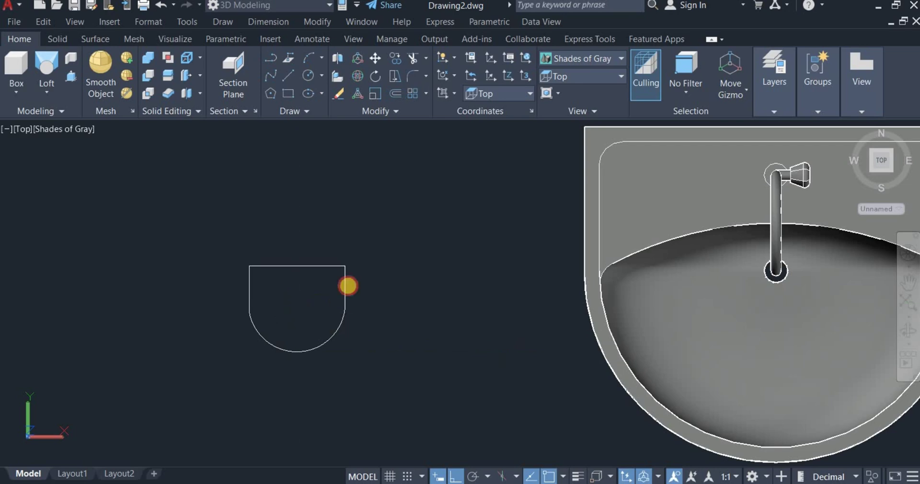
{"action": "right_click", "coordinate": [362, 251]}
{"action": "left_click", "coordinate": [386, 304]}
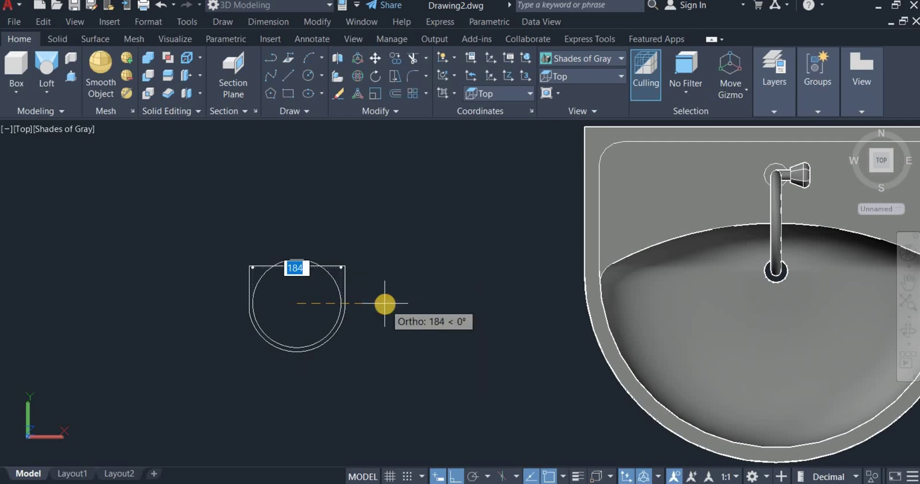
{"action": "left_click", "coordinate": [385, 304]}
{"action": "type", "text": "5"}
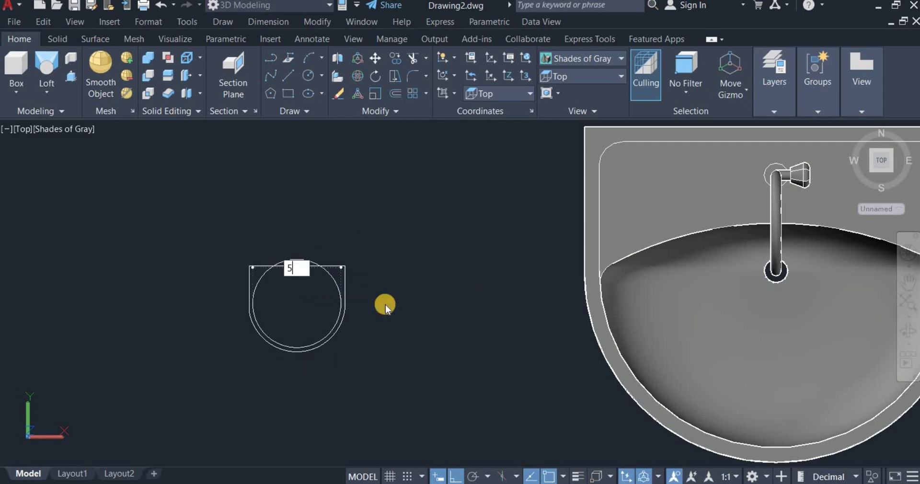
{"action": "type", "text": "0"}
{"action": "key", "text": "Return"}
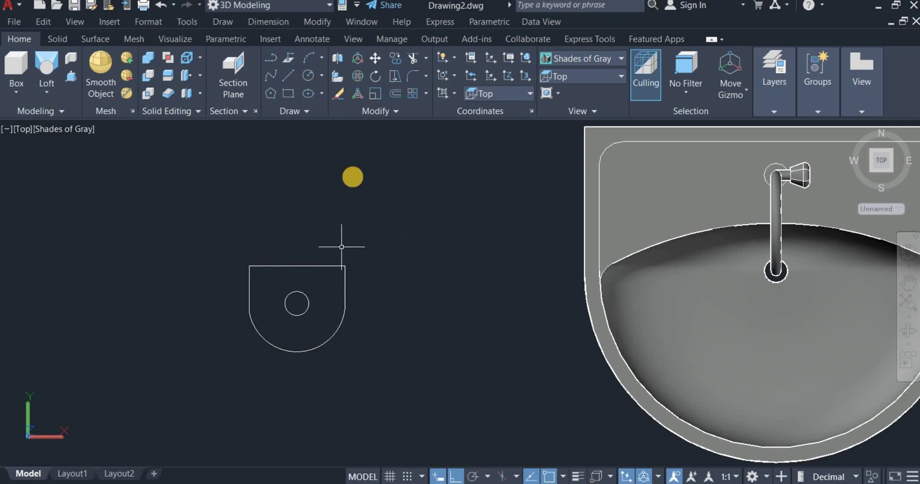
- Remove the straight top edge of the rounded outline with Trim, leaving an open U shape
{"action": "left_click", "coordinate": [414, 59]}
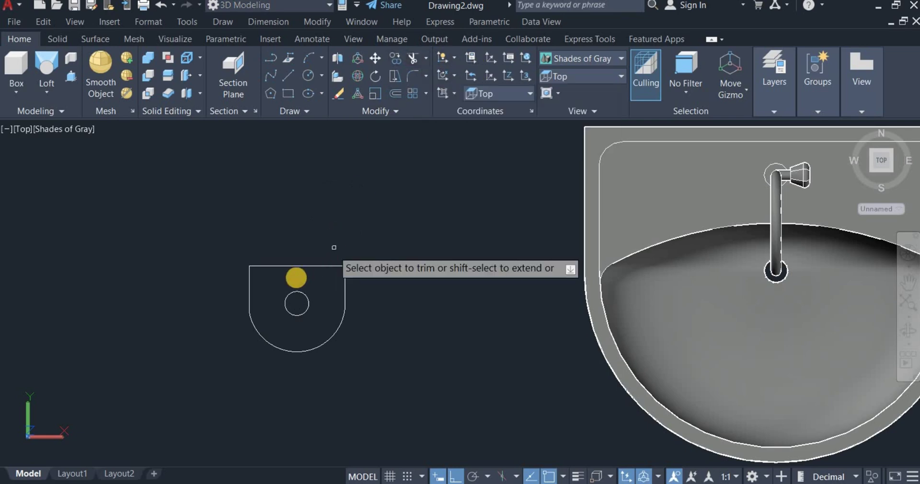
{"action": "left_click", "coordinate": [295, 267]}
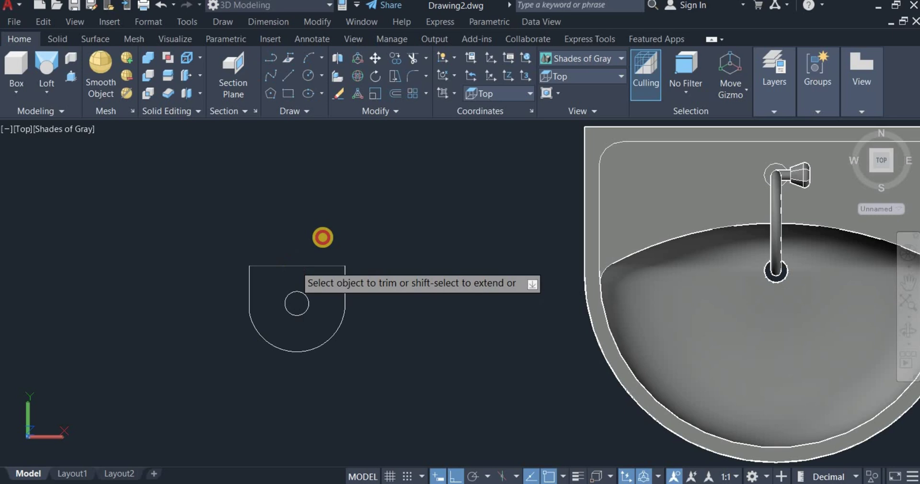
{"action": "right_click", "coordinate": [340, 218]}
{"action": "left_click", "coordinate": [368, 225]}
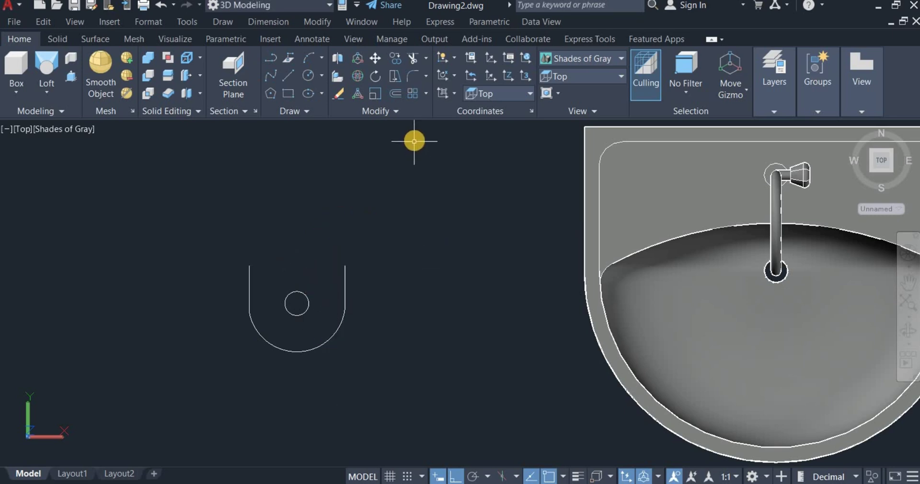
- Offset the open U-shaped outline inward by 20
{"action": "left_click", "coordinate": [396, 94]}
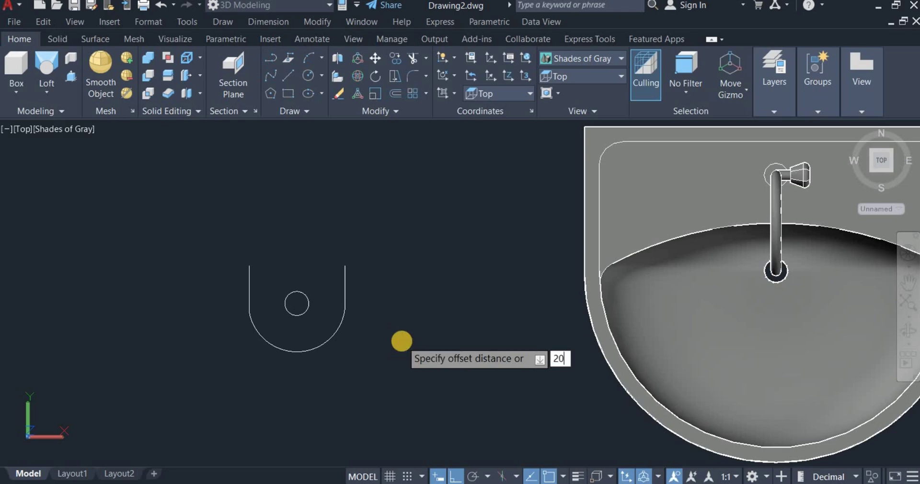
{"action": "key", "text": "Return"}
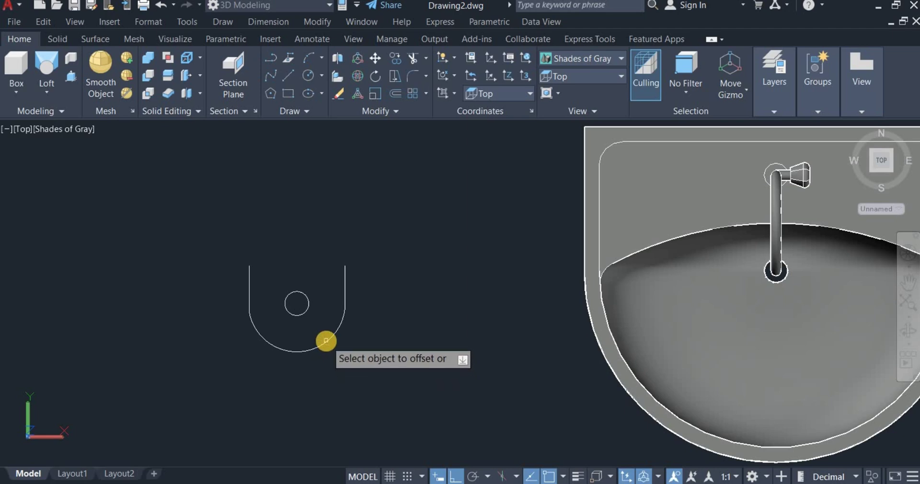
{"action": "left_click", "coordinate": [310, 315]}
{"action": "left_click", "coordinate": [305, 316]}
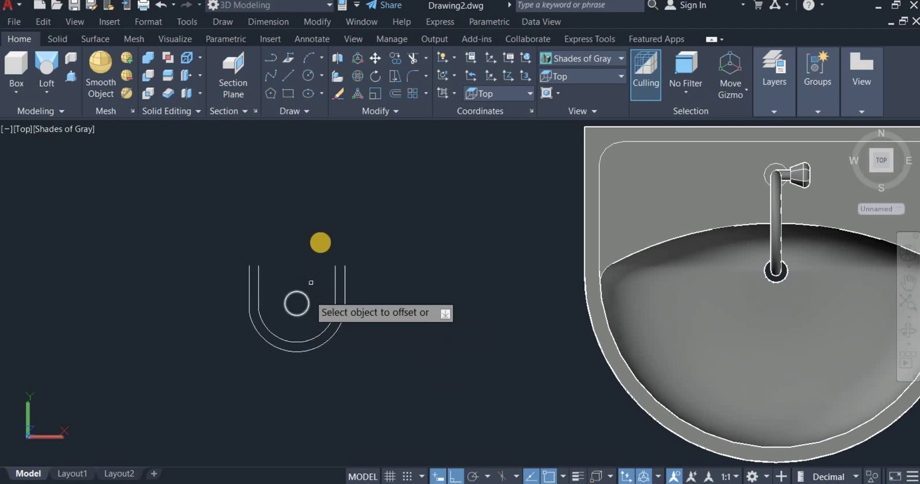
{"action": "right_click", "coordinate": [331, 231]}
{"action": "left_click", "coordinate": [332, 235]}
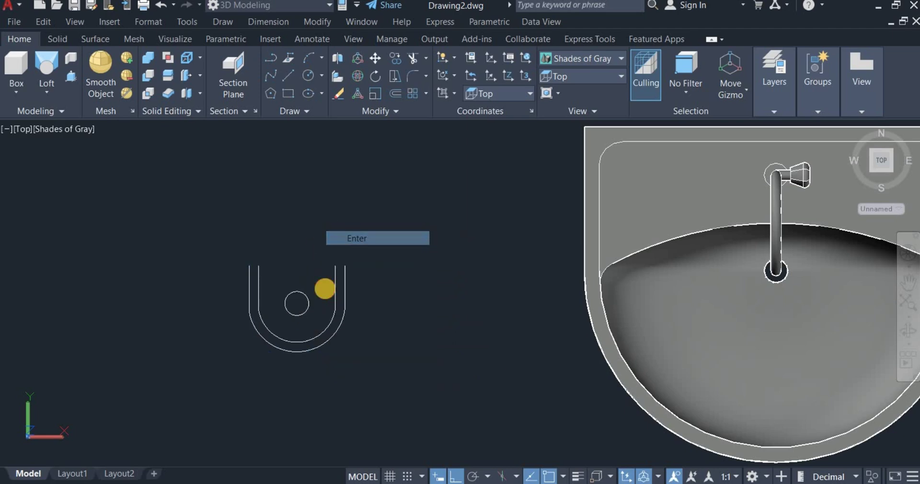
- Close both open ends of the double U-shaped outline with short straight lines between the outer and inner curves
{"action": "left_click", "coordinate": [289, 76]}
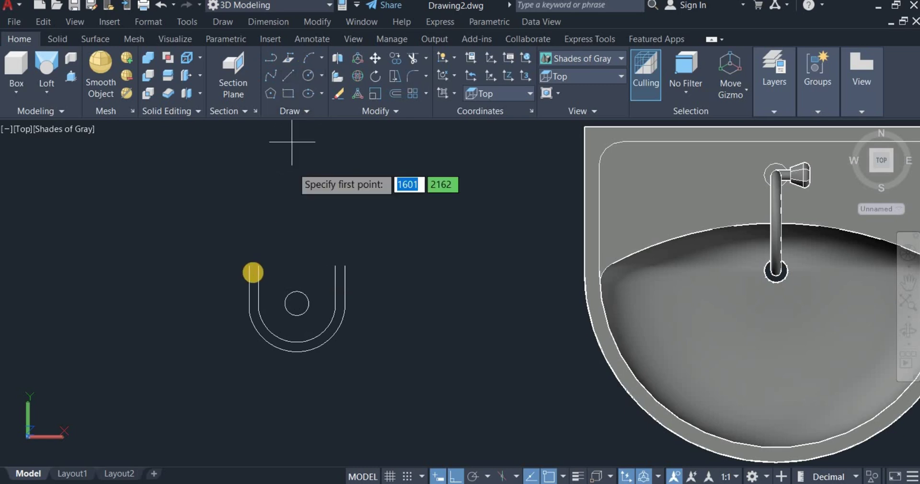
{"action": "left_click", "coordinate": [248, 265]}
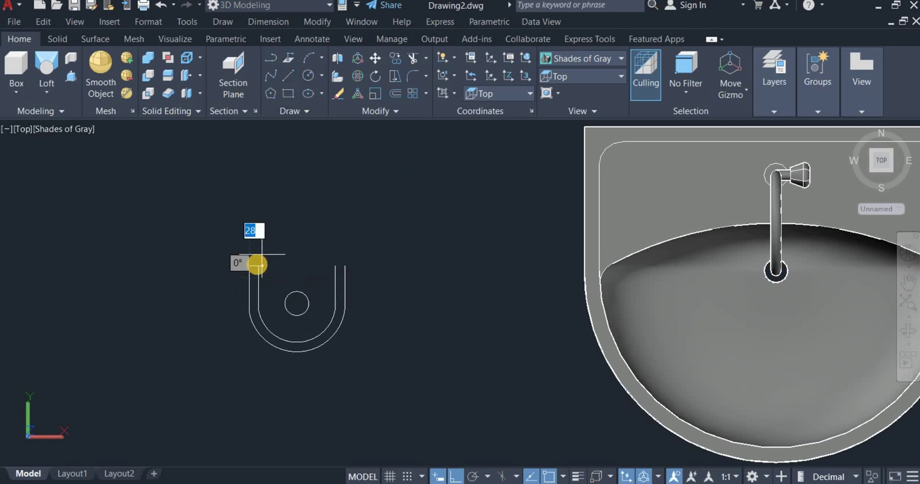
{"action": "right_click", "coordinate": [274, 207]}
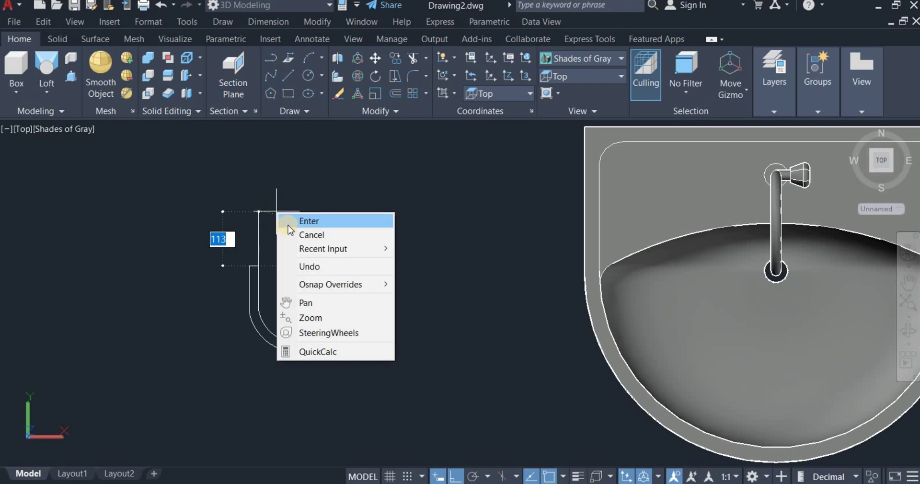
{"action": "left_click", "coordinate": [294, 211]}
{"action": "right_click", "coordinate": [296, 204]}
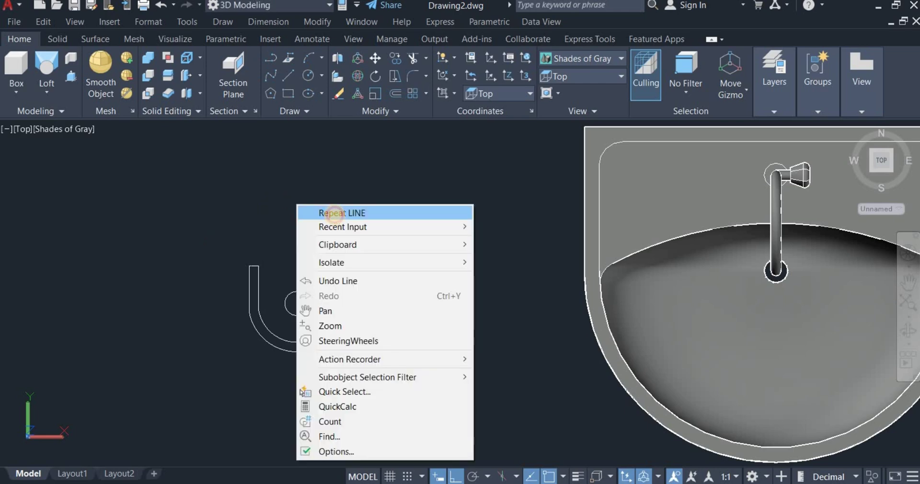
{"action": "left_click", "coordinate": [336, 213]}
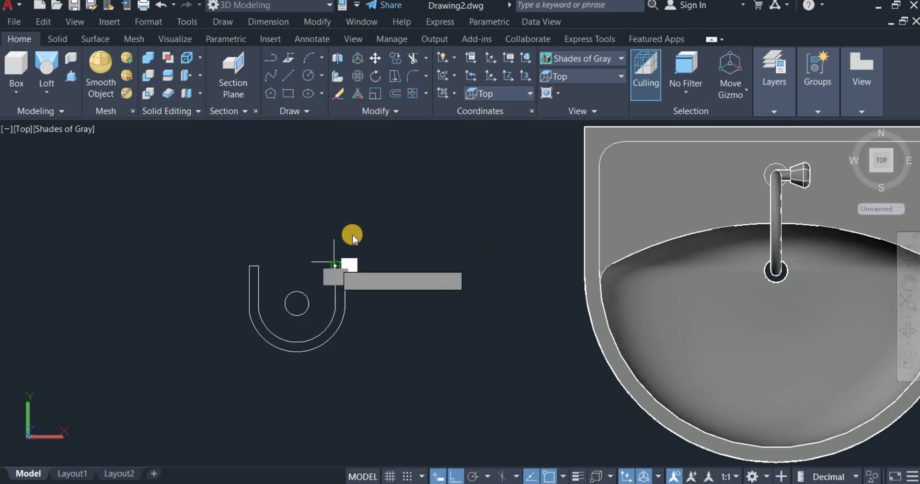
{"action": "left_click", "coordinate": [335, 263]}
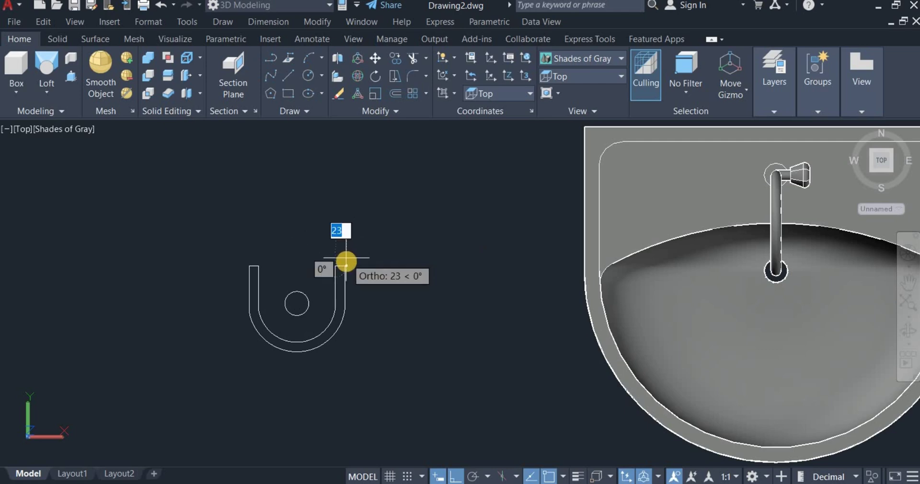
{"action": "left_click", "coordinate": [346, 262]}
{"action": "right_click", "coordinate": [364, 211]}
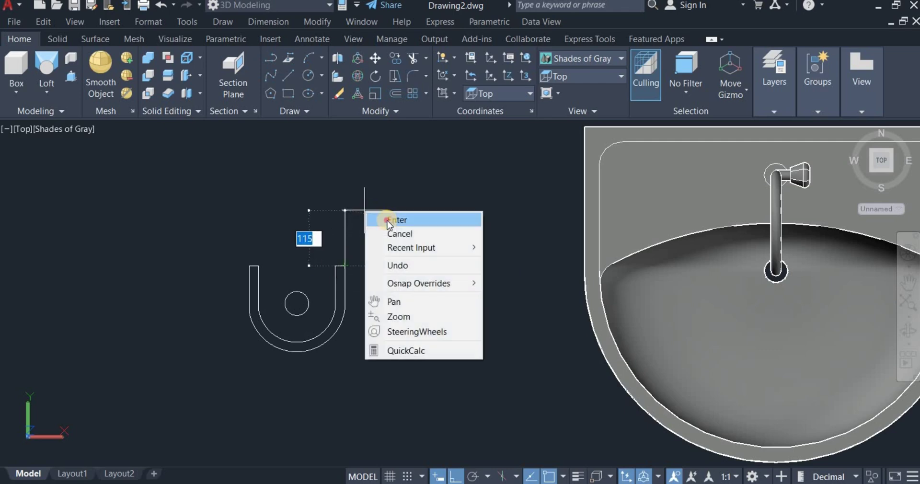
{"action": "left_click", "coordinate": [388, 220]}
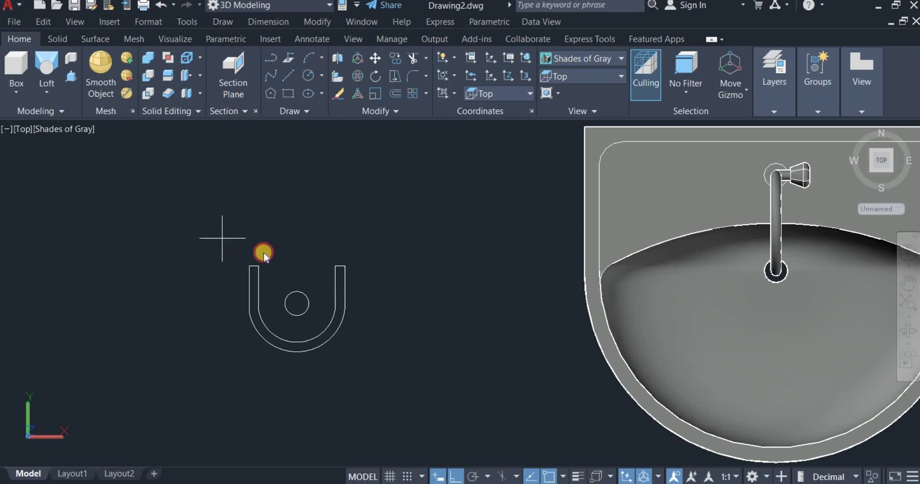
- Join the lines and arcs of the U-shaped outline into a single closed profile
{"action": "left_click", "coordinate": [222, 238]}
{"action": "left_click", "coordinate": [401, 393]}
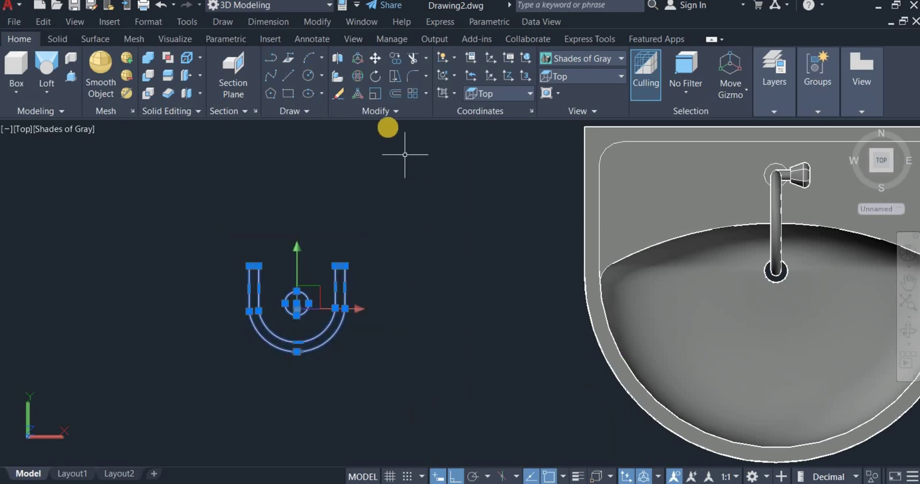
{"action": "left_click", "coordinate": [379, 113]}
{"action": "left_click", "coordinate": [395, 145]}
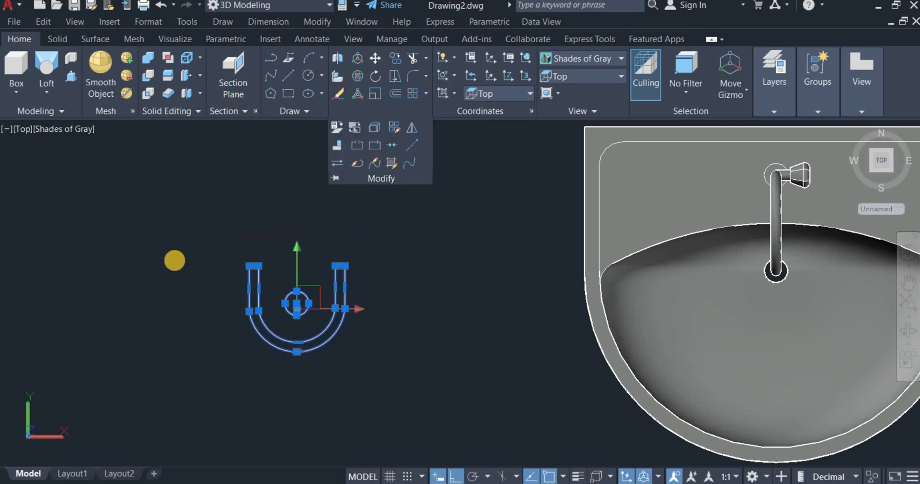
- In the SE Isometric view, draw a vertical line 800 long downward from the centre of the small circle
{"action": "scroll", "coordinate": [159, 255], "scroll_direction": "down", "scroll_amount": 4}
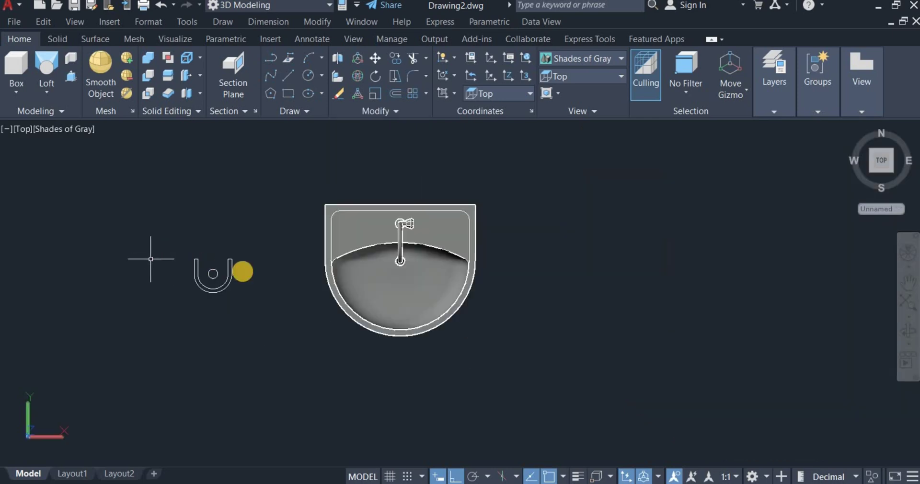
{"action": "left_click", "coordinate": [577, 90]}
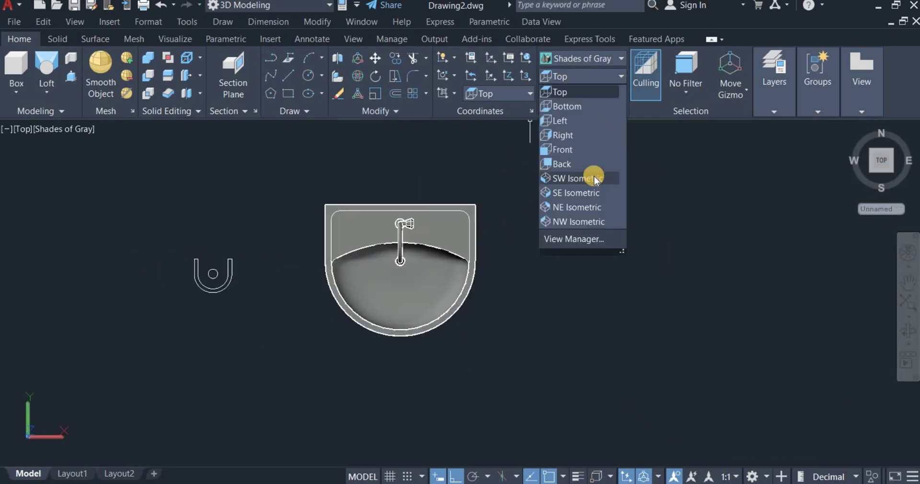
{"action": "left_click", "coordinate": [594, 193]}
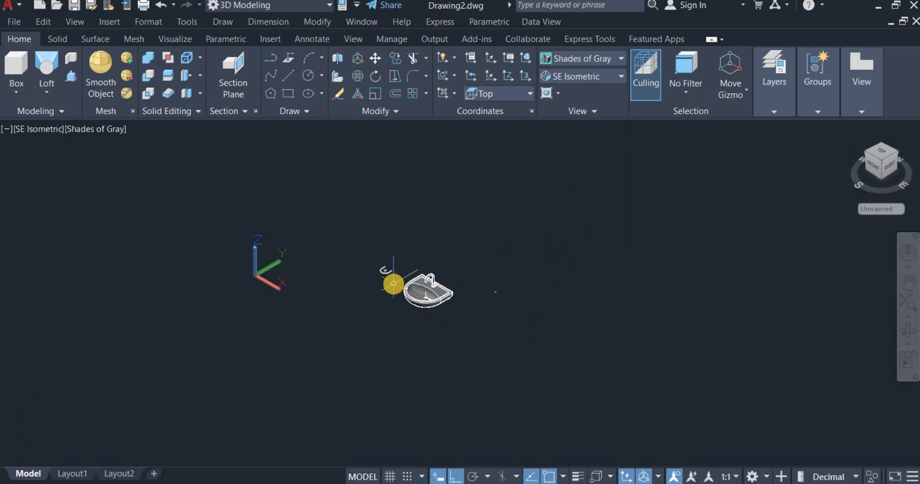
{"action": "scroll", "coordinate": [394, 280], "scroll_direction": "up", "scroll_amount": 3}
{"action": "scroll", "coordinate": [393, 280], "scroll_direction": "up", "scroll_amount": 3}
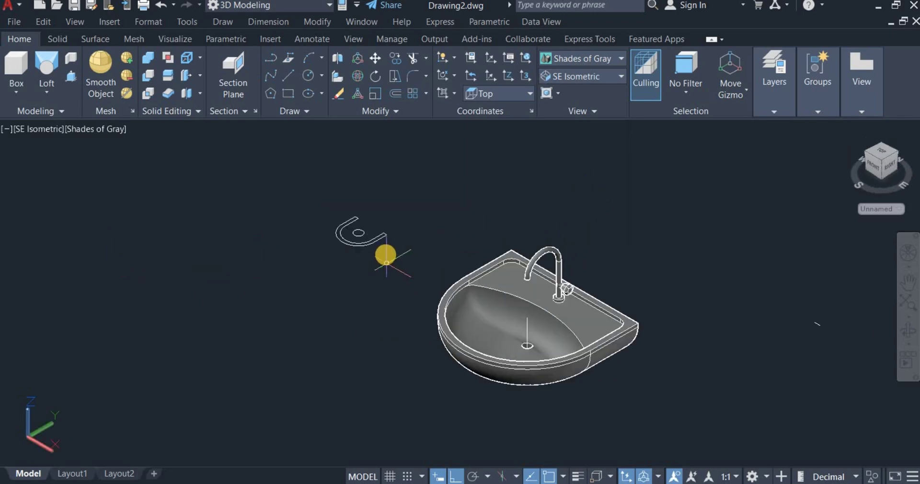
{"action": "left_click", "coordinate": [289, 76]}
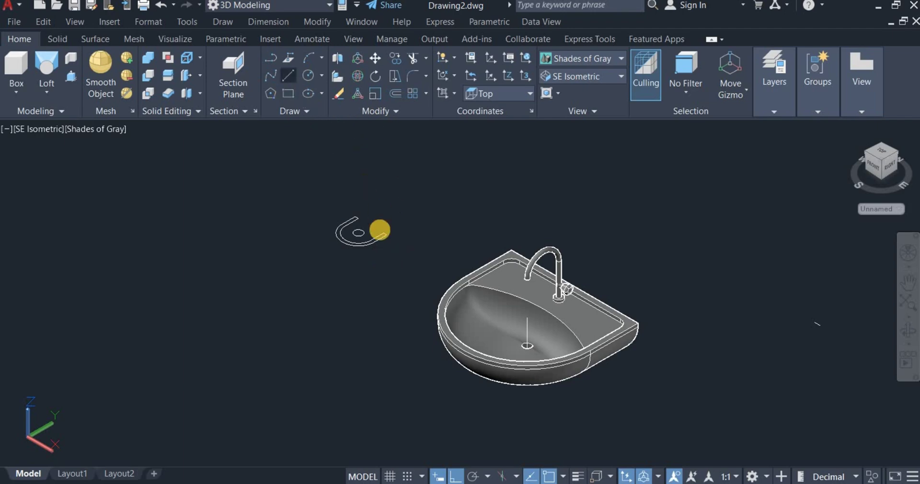
{"action": "scroll", "coordinate": [357, 243], "scroll_direction": "up", "scroll_amount": 2}
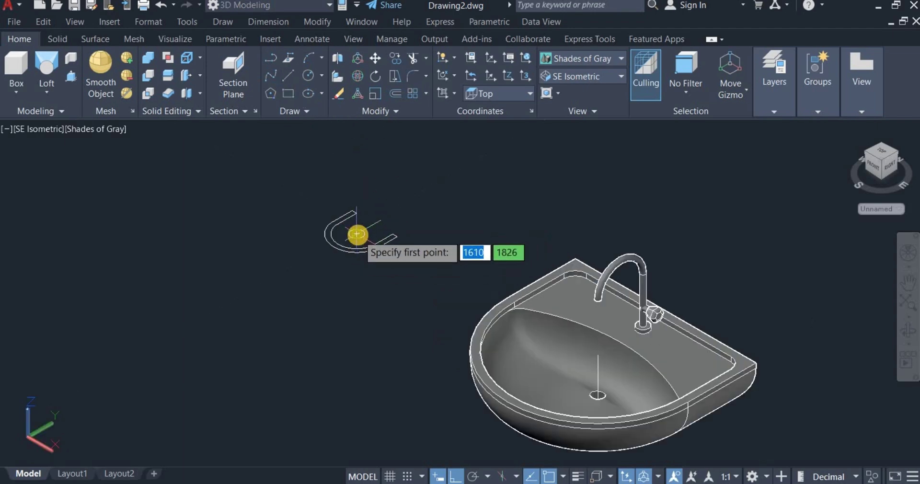
{"action": "left_click", "coordinate": [357, 240]}
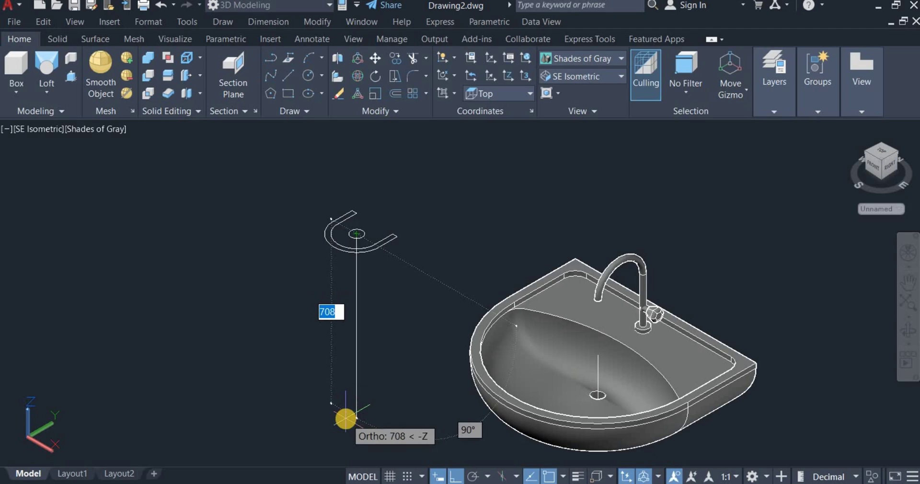
{"action": "type", "text": "80"}
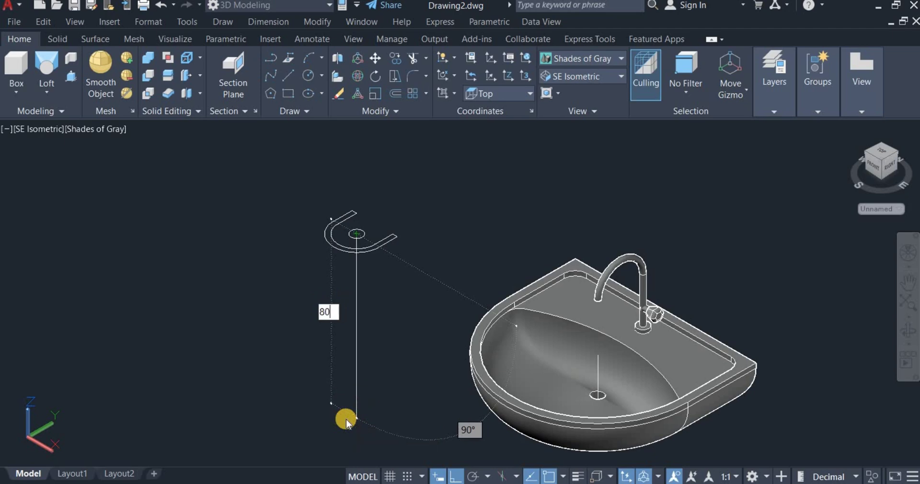
{"action": "type", "text": "0"}
{"action": "key", "text": "Return"}
{"action": "scroll", "coordinate": [405, 294], "scroll_direction": "down", "scroll_amount": 3}
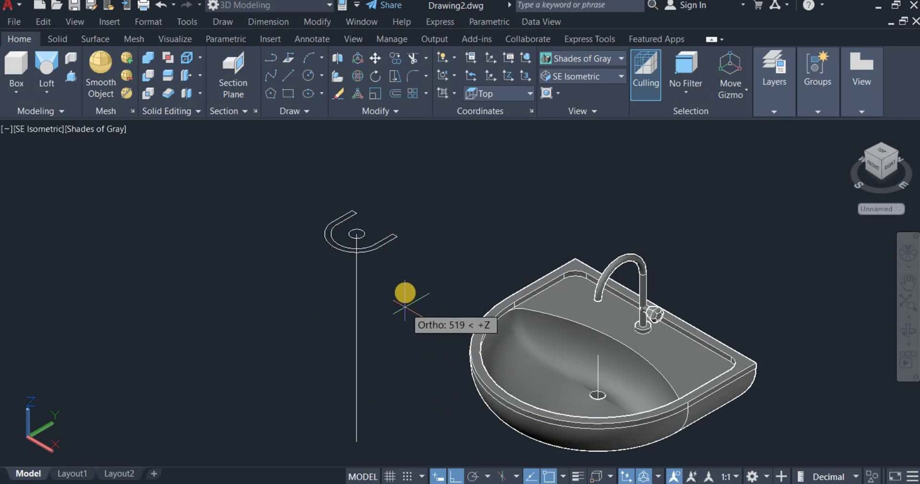
{"action": "right_click", "coordinate": [423, 257]}
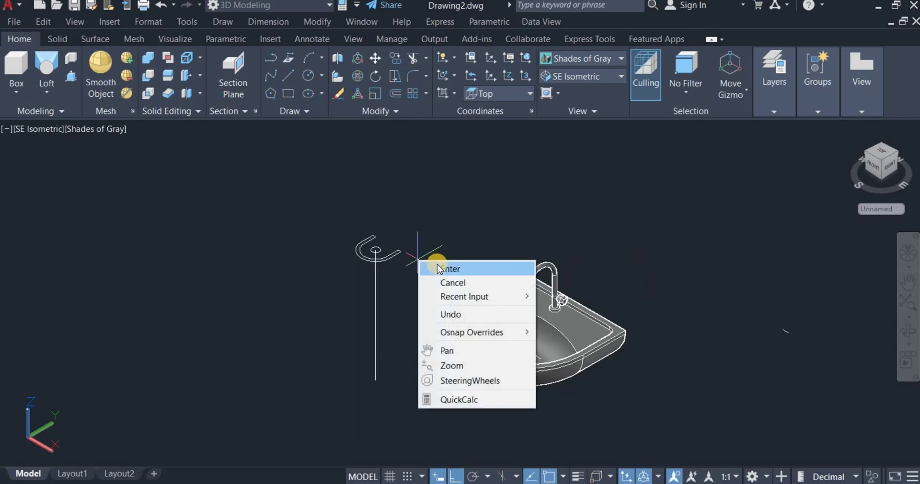
{"action": "left_click", "coordinate": [437, 269]}
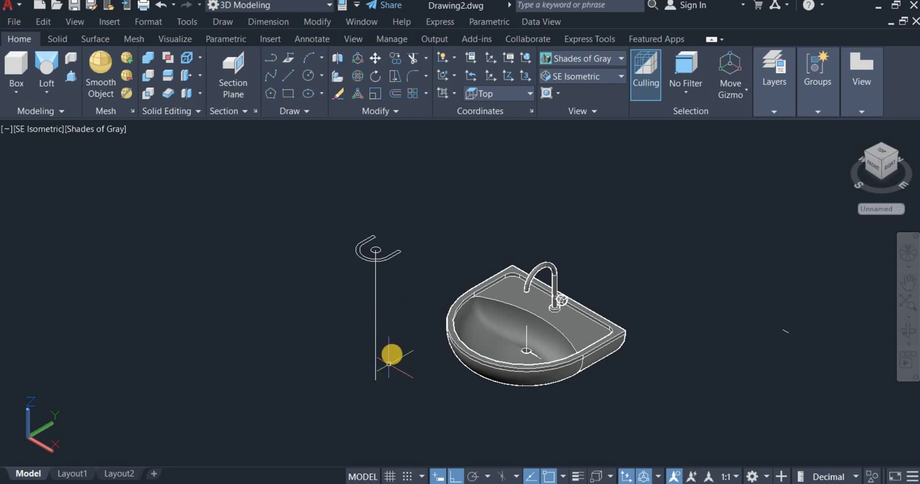
- Copy the closed U-shaped profile from the circle's centre to the lower end of the vertical line
{"action": "left_click", "coordinate": [396, 58]}
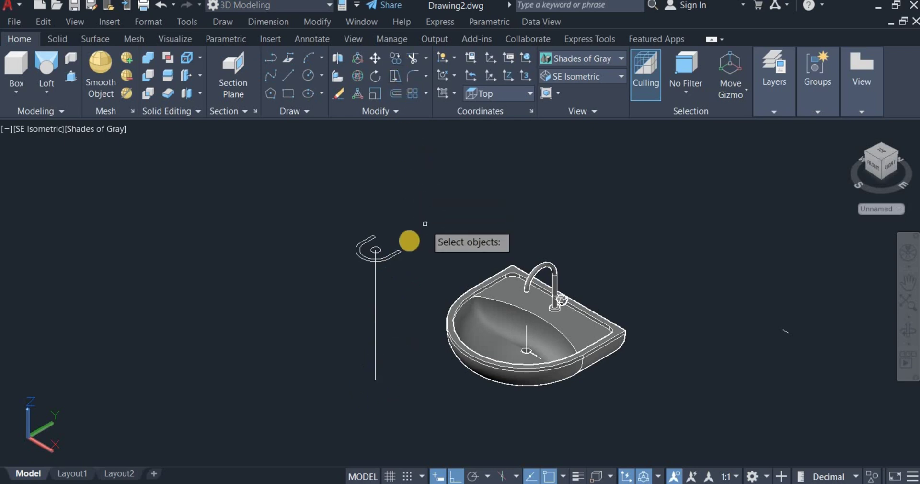
{"action": "left_click", "coordinate": [399, 254]}
{"action": "right_click", "coordinate": [454, 205]}
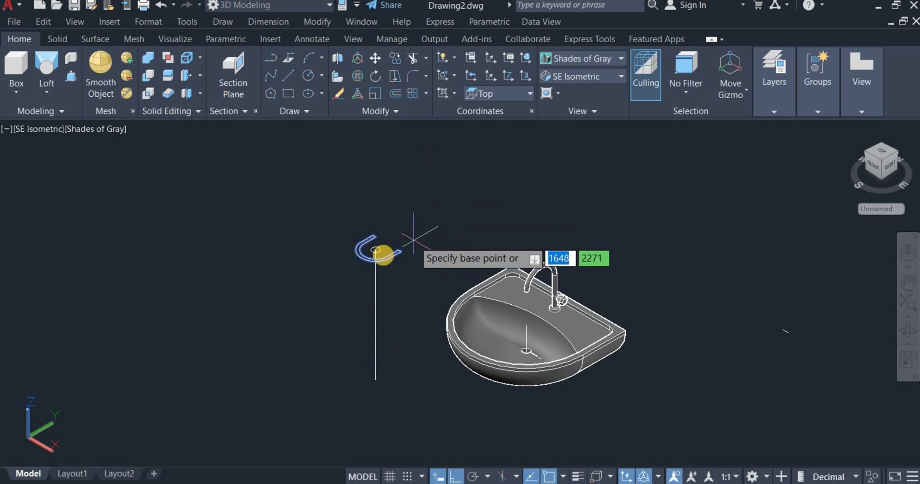
{"action": "scroll", "coordinate": [376, 258], "scroll_direction": "up", "scroll_amount": 4}
{"action": "scroll", "coordinate": [376, 240], "scroll_direction": "up", "scroll_amount": 2}
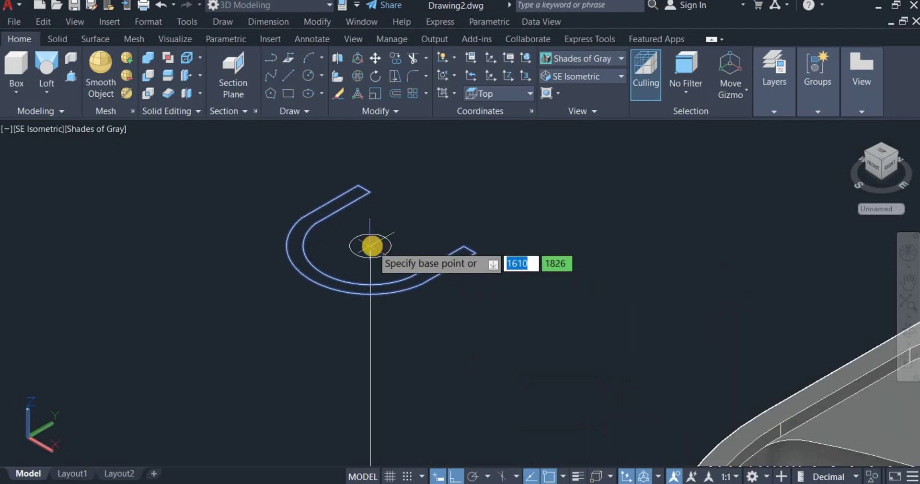
{"action": "left_click", "coordinate": [371, 245]}
{"action": "scroll", "coordinate": [377, 231], "scroll_direction": "down", "scroll_amount": 5}
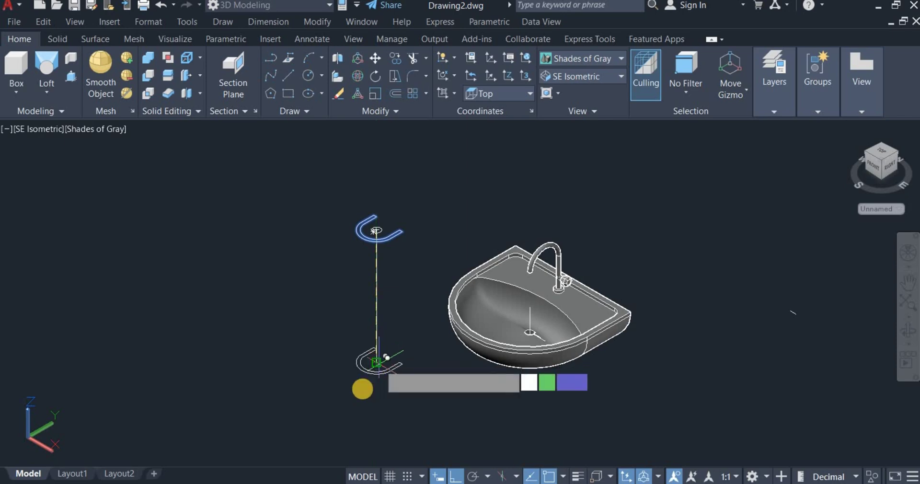
{"action": "scroll", "coordinate": [378, 363], "scroll_direction": "up", "scroll_amount": 2}
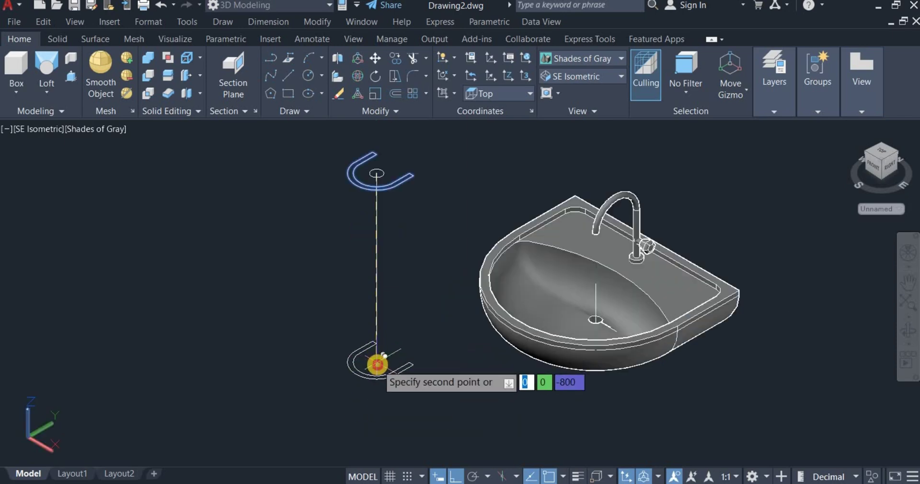
{"action": "left_click", "coordinate": [377, 363]}
{"action": "right_click", "coordinate": [415, 292]}
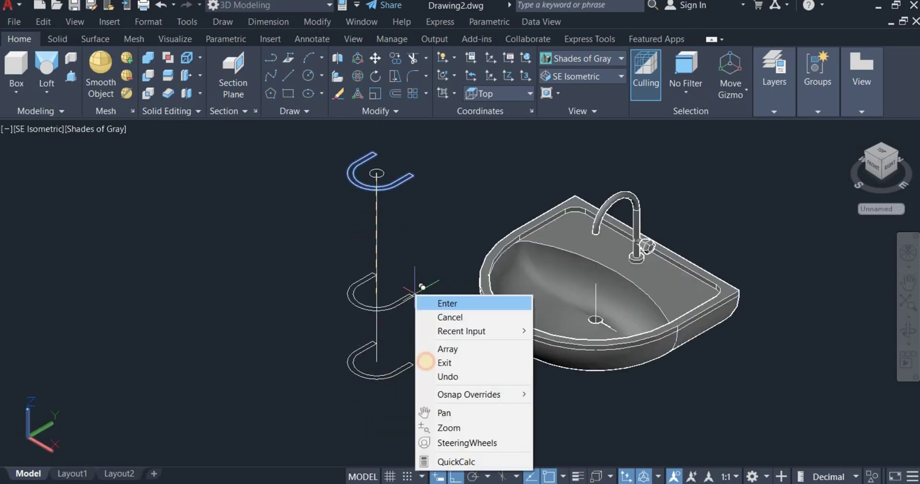
{"action": "left_click", "coordinate": [426, 363]}
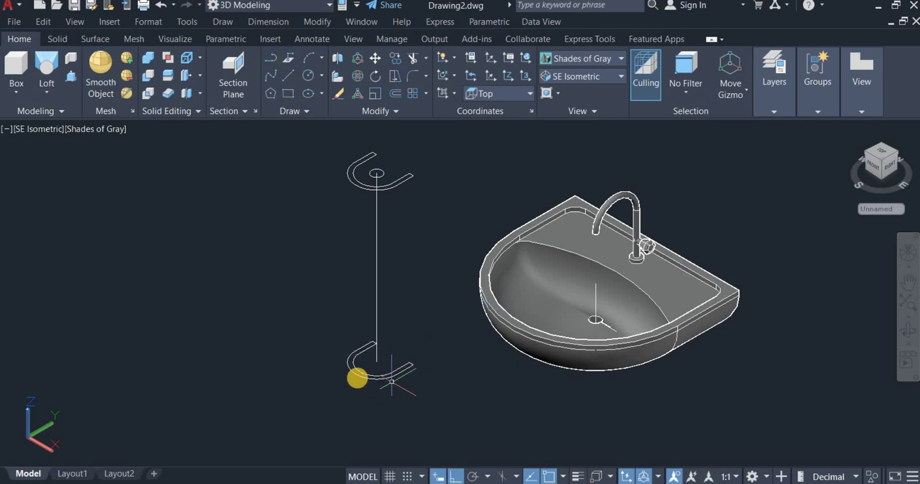
- Scale the lower U-shaped profile by a factor of 1.25 about the vertical line's lower end
{"action": "left_click", "coordinate": [377, 94]}
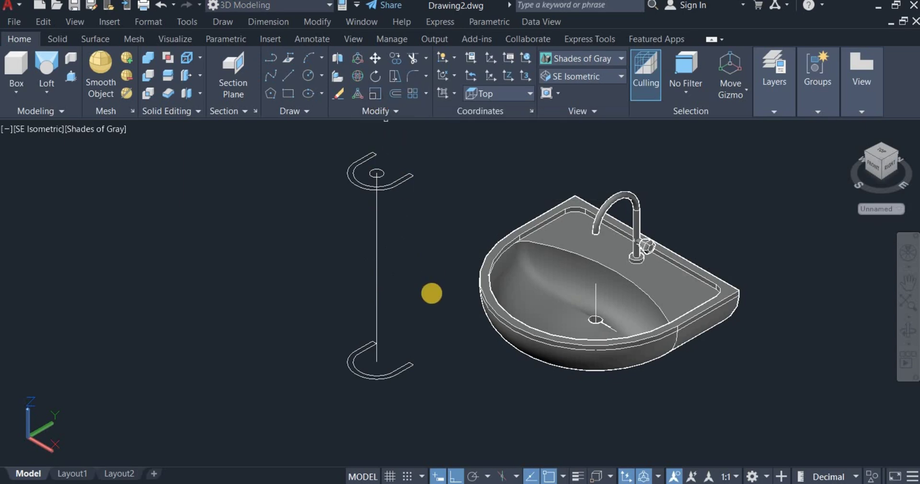
{"action": "left_click", "coordinate": [405, 364]}
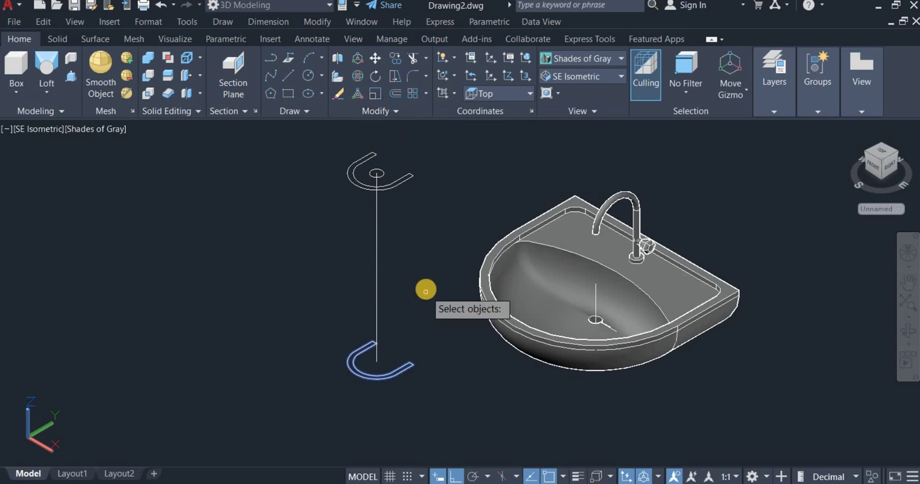
{"action": "key", "text": "Return"}
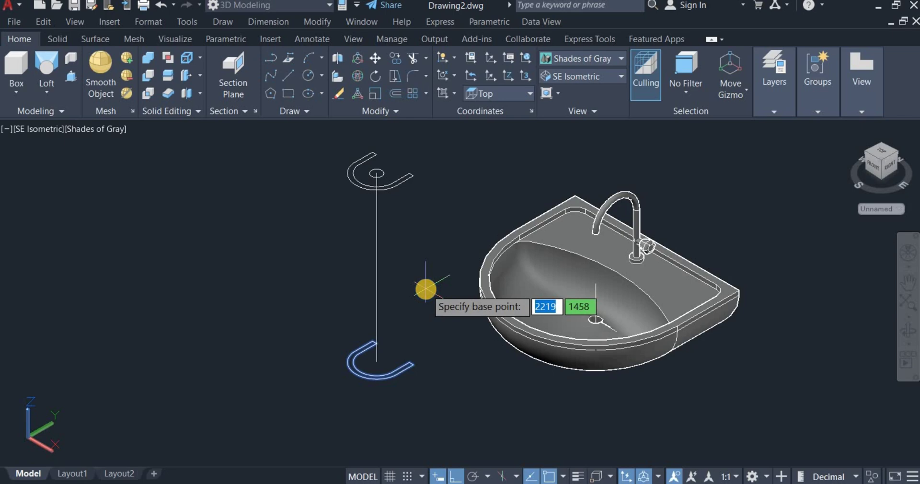
{"action": "left_click", "coordinate": [375, 358]}
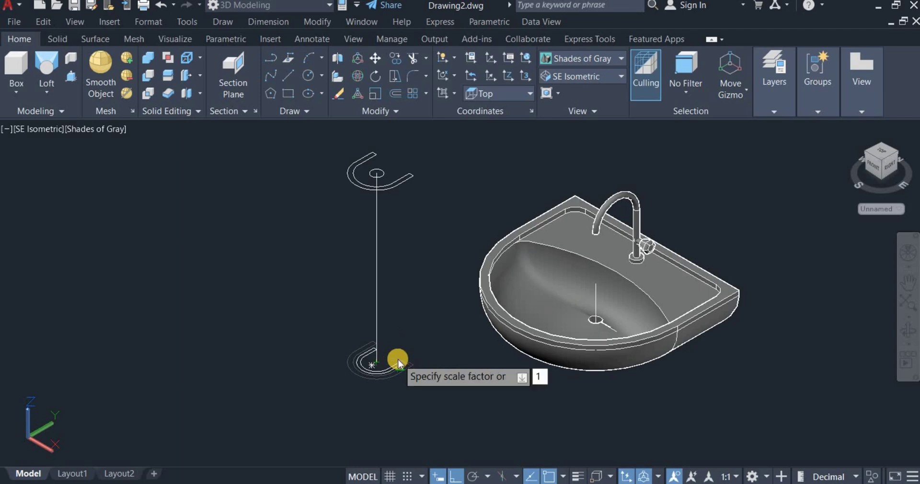
{"action": "type", "text": ".25"}
{"action": "key", "text": "Return"}
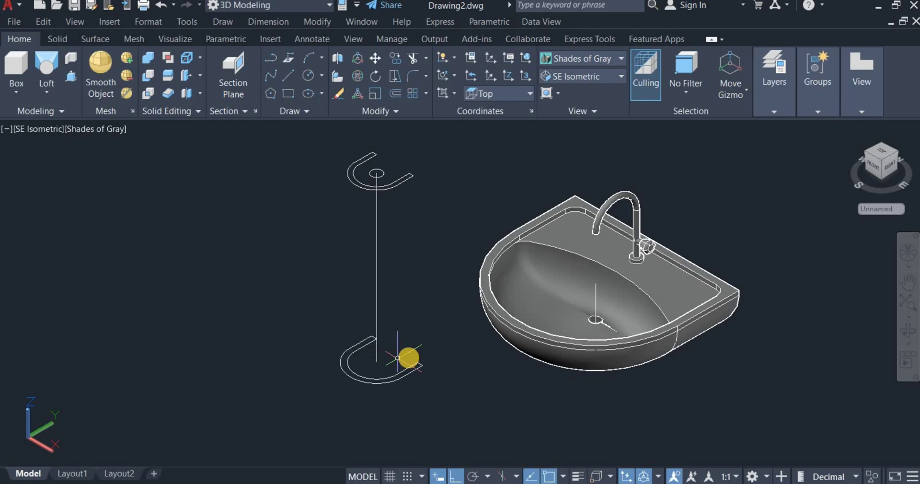
- Loft a solid pedestal from the larger lower U-shaped profile to the smaller upper one, using cross sections only
{"action": "left_click", "coordinate": [44, 62]}
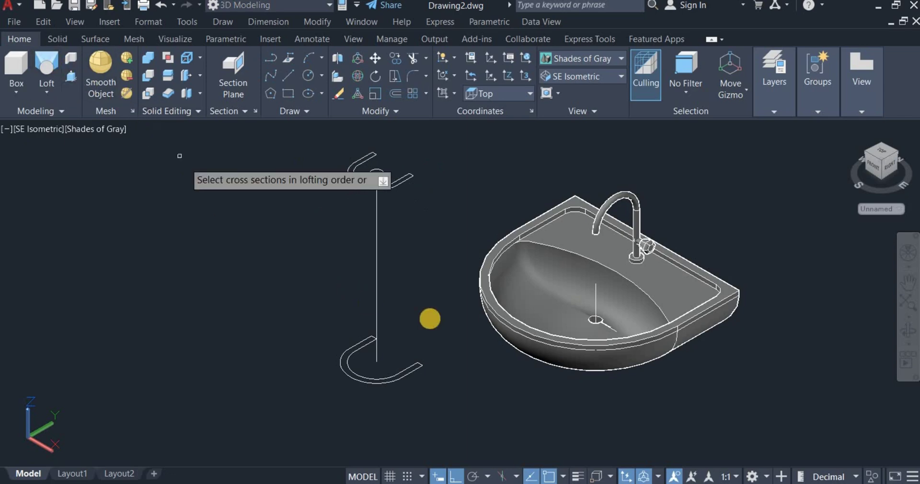
{"action": "left_click", "coordinate": [418, 367]}
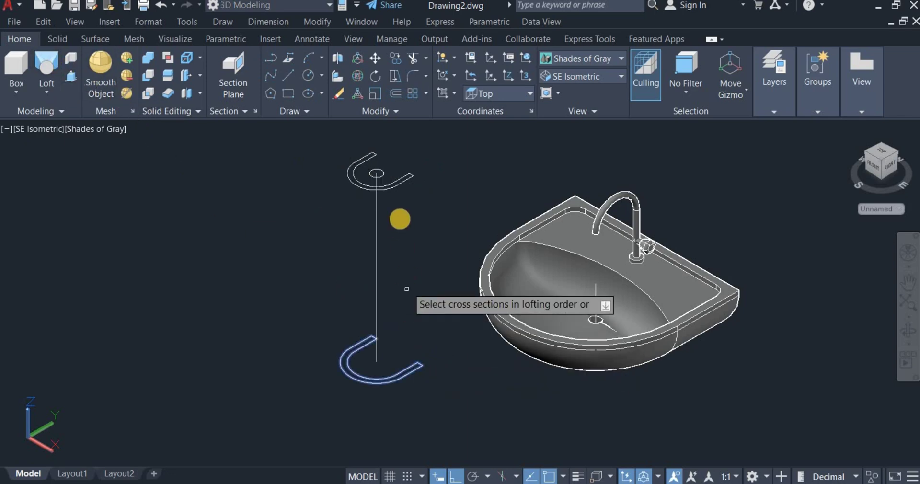
{"action": "left_click", "coordinate": [394, 187]}
{"action": "right_click", "coordinate": [441, 190]}
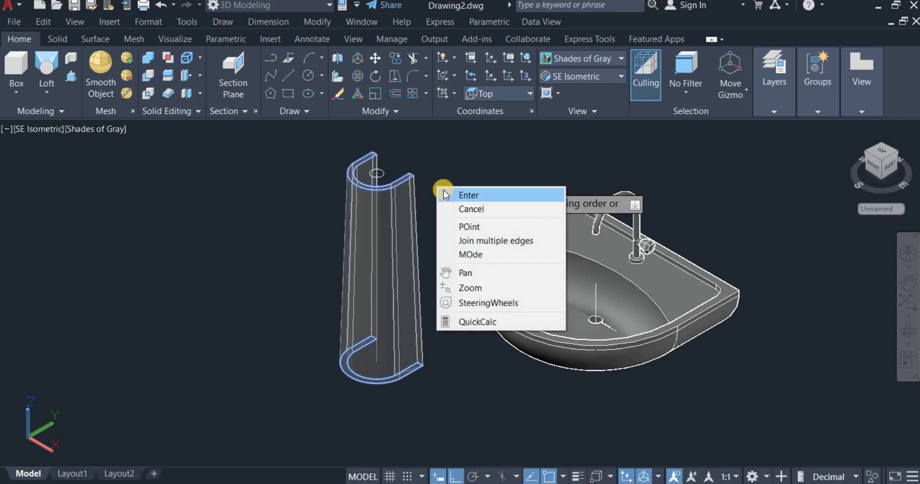
{"action": "left_click", "coordinate": [460, 194]}
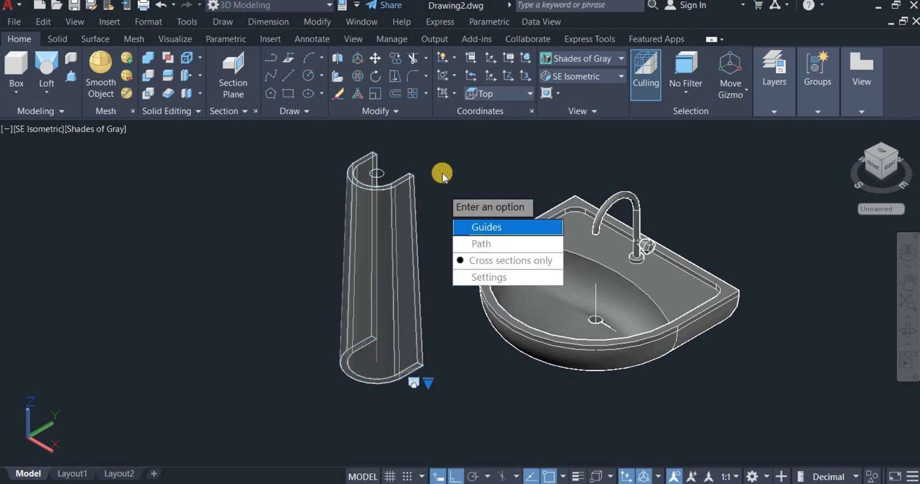
{"action": "right_click", "coordinate": [443, 177]}
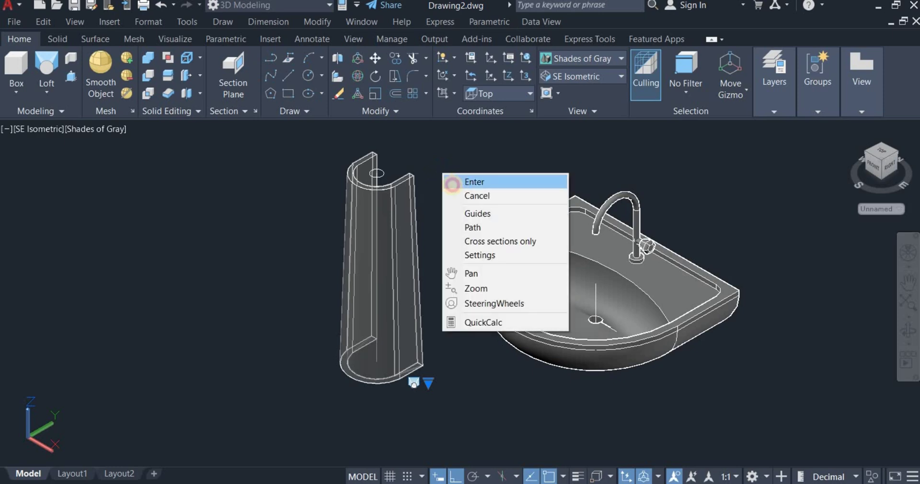
{"action": "left_click", "coordinate": [461, 183]}
{"action": "scroll", "coordinate": [213, 291], "scroll_direction": "down", "scroll_amount": 1}
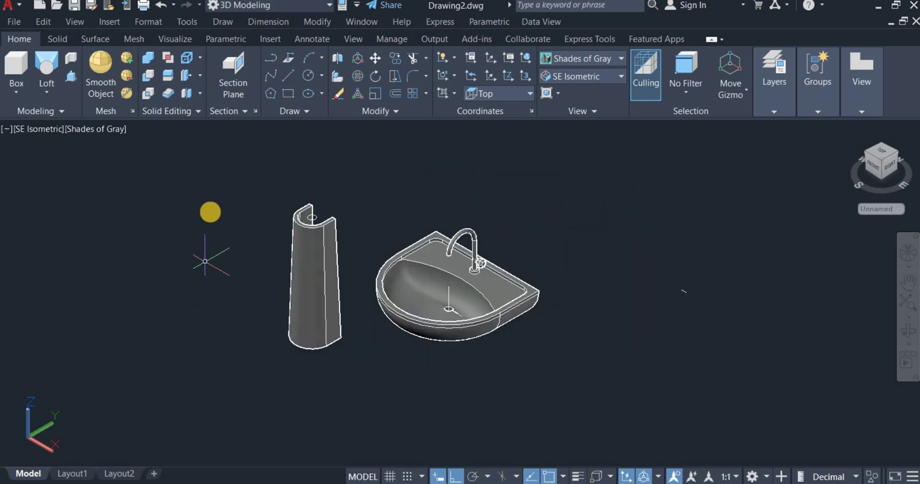
{"action": "scroll", "coordinate": [499, 249], "scroll_direction": "down", "scroll_amount": 2}
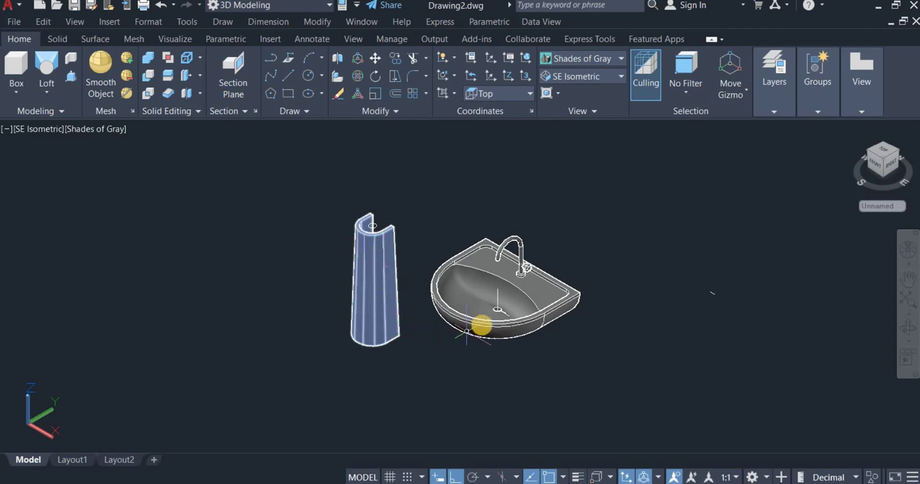
- Switch the model's visual style to 2D Wireframe
{"action": "left_click", "coordinate": [494, 320]}
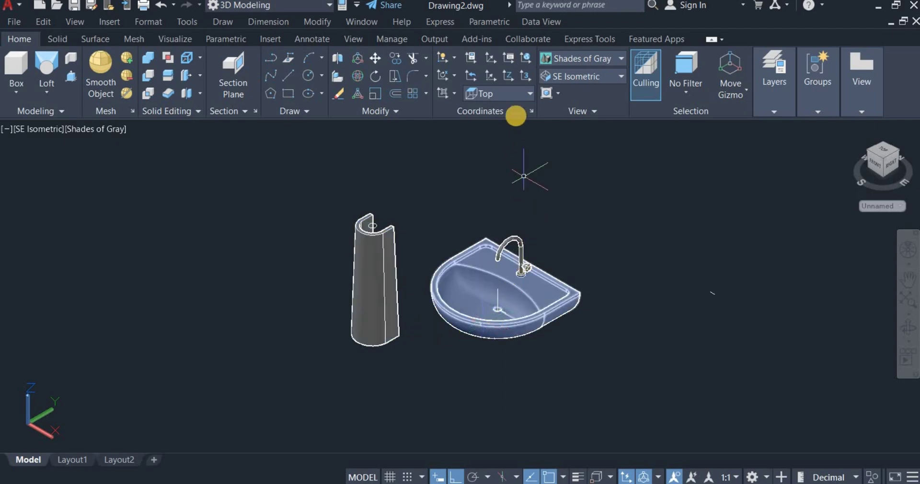
{"action": "left_click", "coordinate": [558, 60]}
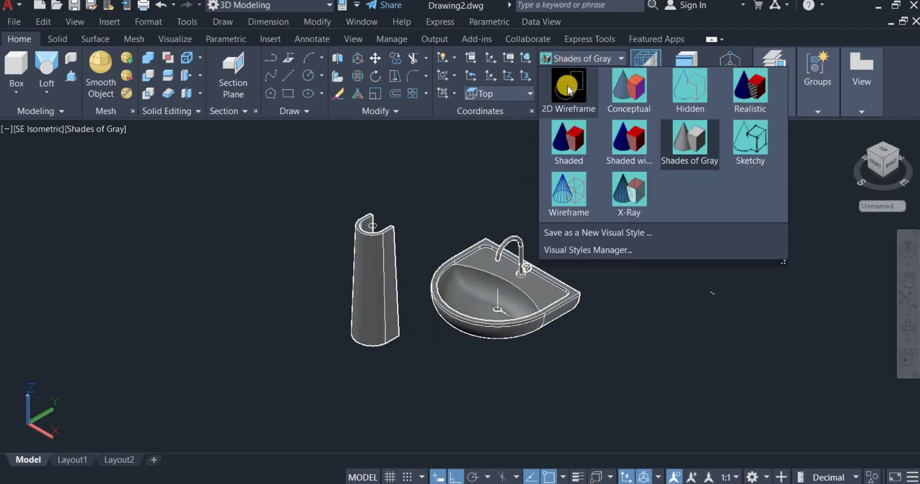
{"action": "left_click", "coordinate": [556, 119]}
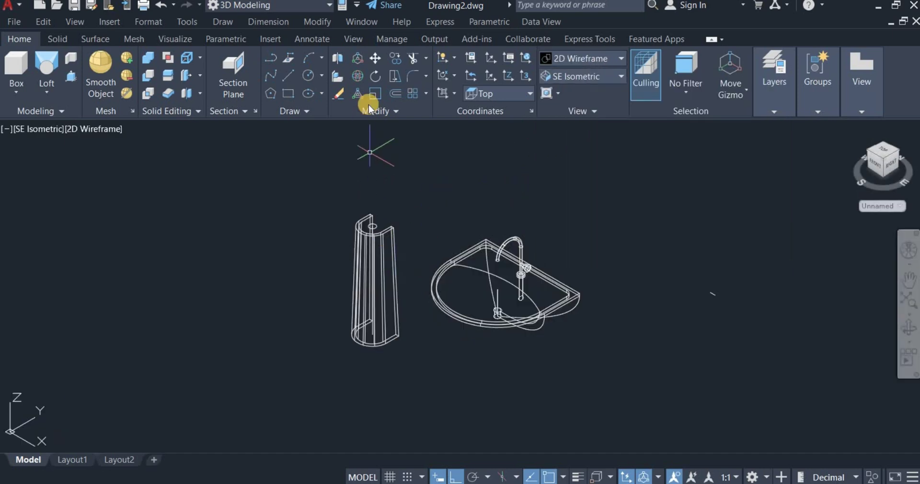
- Move the lofted pedestal from the small circle's centre at its upper end to the centre of the basin's lower drain-hole circle
{"action": "left_click", "coordinate": [376, 58]}
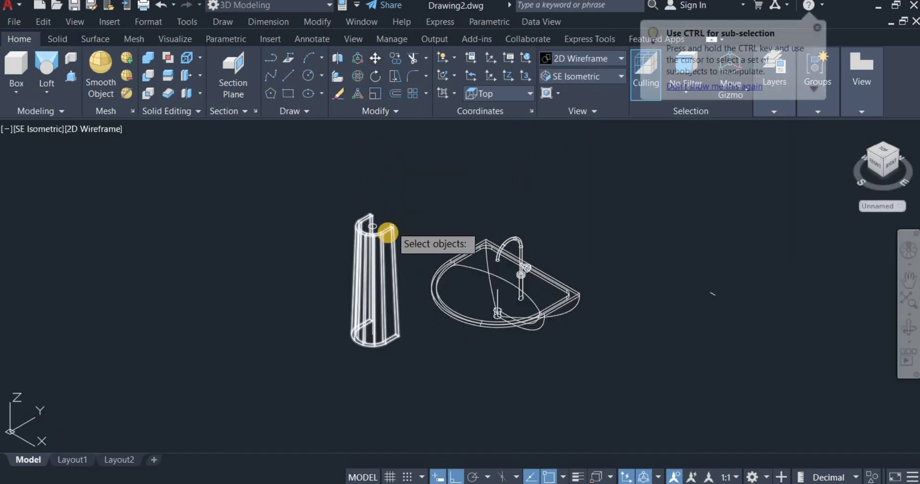
{"action": "left_click", "coordinate": [388, 232]}
{"action": "key", "text": "Return"}
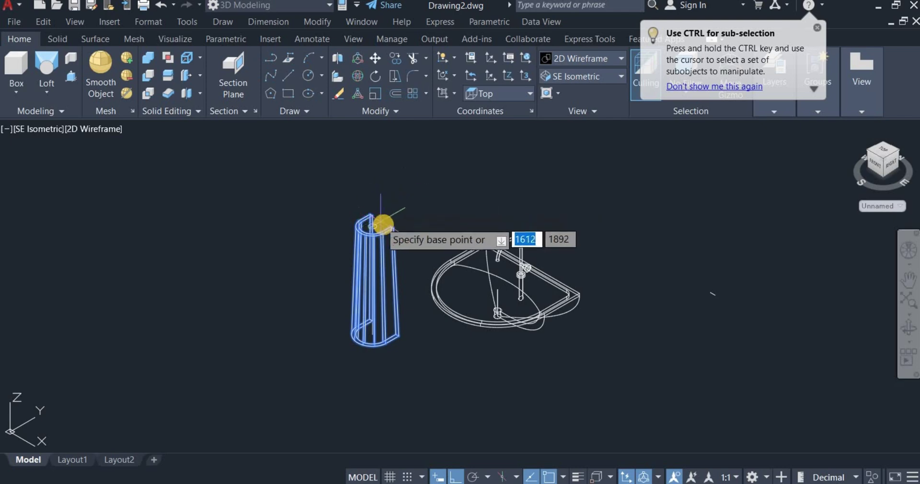
{"action": "scroll", "coordinate": [382, 222], "scroll_direction": "up", "scroll_amount": 3}
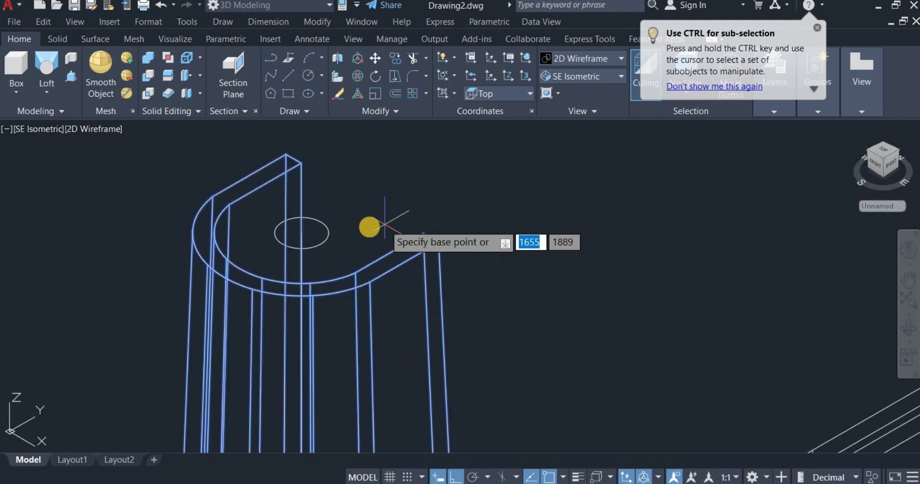
{"action": "left_click", "coordinate": [303, 232]}
{"action": "scroll", "coordinate": [303, 230], "scroll_direction": "down", "scroll_amount": 5}
{"action": "scroll", "coordinate": [336, 261], "scroll_direction": "up", "scroll_amount": 5}
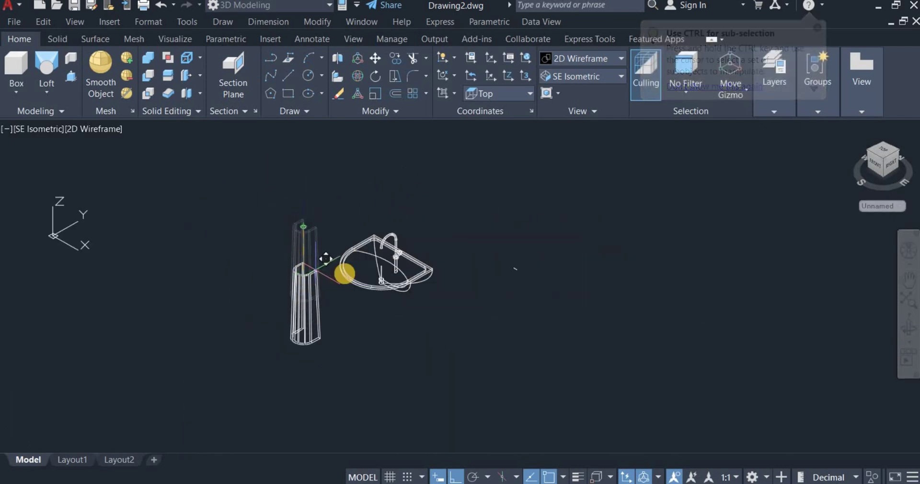
{"action": "scroll", "coordinate": [503, 312], "scroll_direction": "up", "scroll_amount": 5}
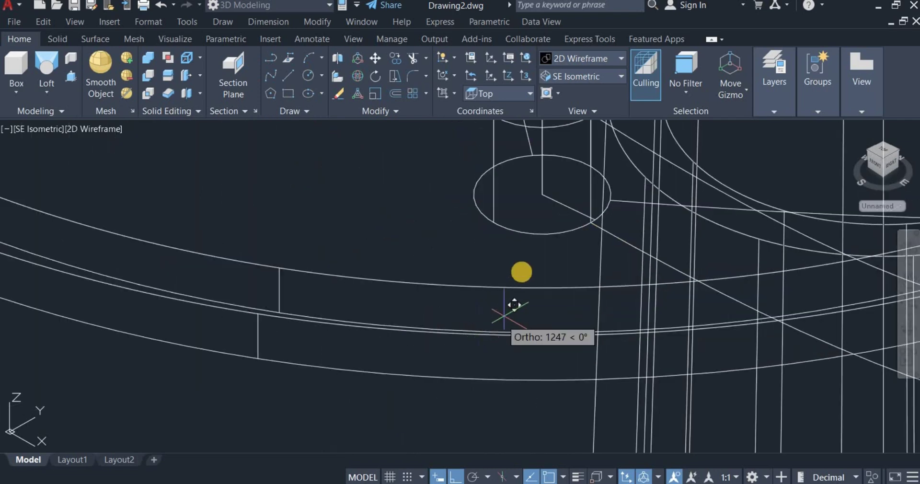
{"action": "left_click", "coordinate": [542, 198]}
{"action": "scroll", "coordinate": [230, 367], "scroll_direction": "down", "scroll_amount": 5}
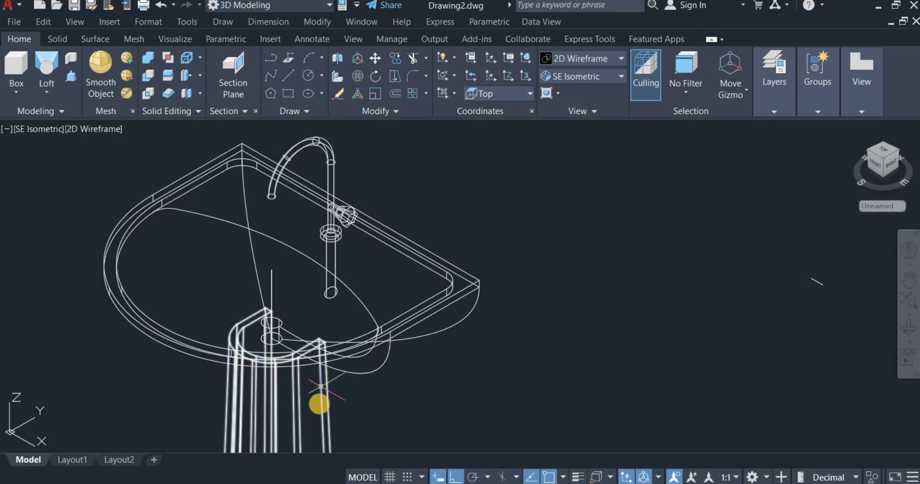
{"action": "scroll", "coordinate": [412, 392], "scroll_direction": "down", "scroll_amount": 2}
{"action": "middle_click_drag", "start_coordinate": [405, 396], "coordinate": [510, 306]}
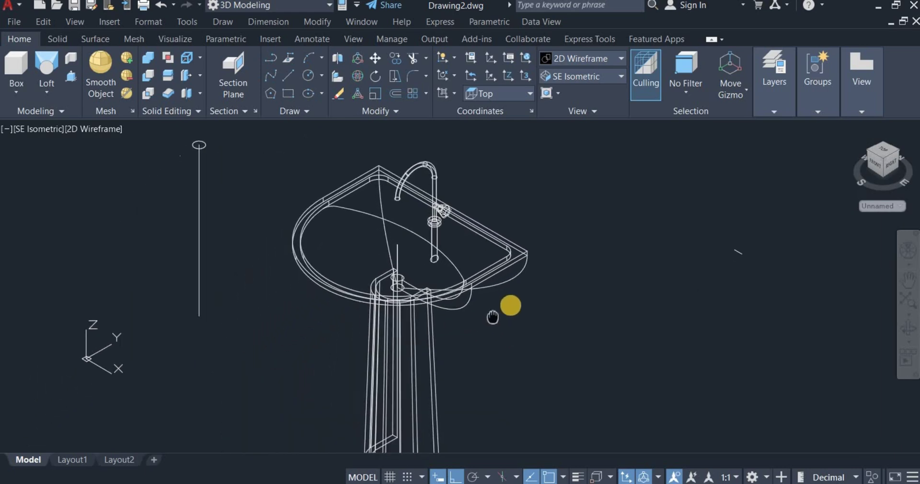
- Erase the leftover small circle, the vertical construction line and the stray short line on the far side of the basin
{"action": "scroll", "coordinate": [512, 305], "scroll_direction": "down", "scroll_amount": 3}
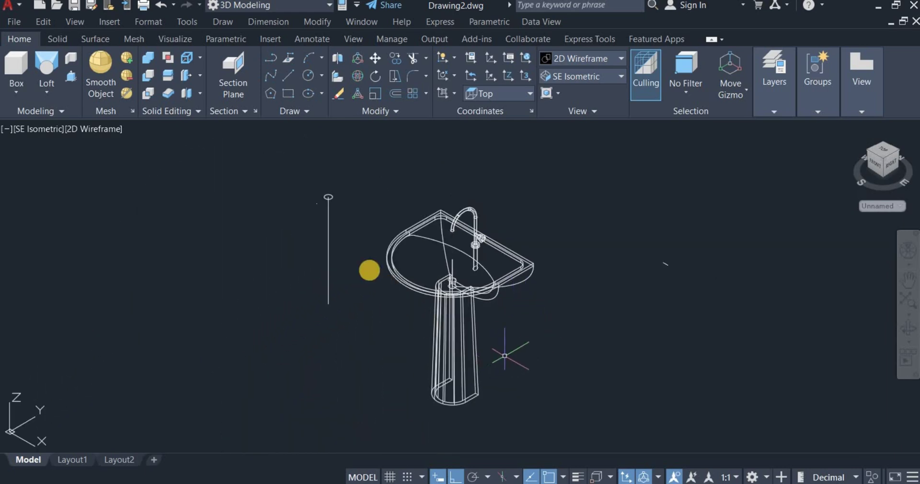
{"action": "left_click", "coordinate": [293, 187]}
{"action": "left_click", "coordinate": [386, 337]}
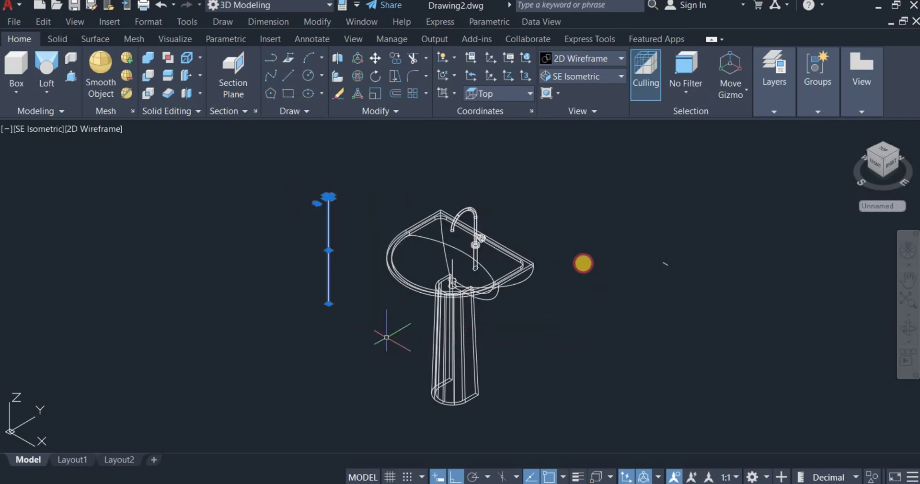
{"action": "left_click", "coordinate": [603, 235]}
{"action": "left_click", "coordinate": [743, 268]}
{"action": "right_click", "coordinate": [647, 326]}
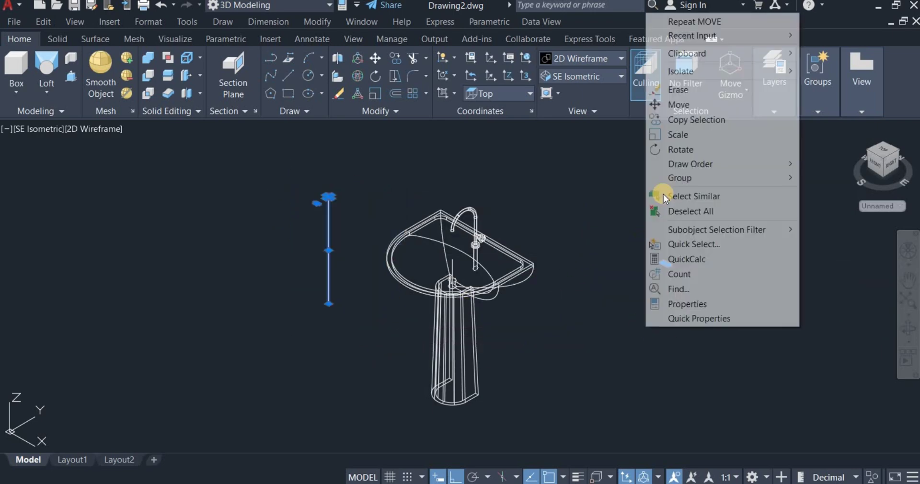
{"action": "left_click", "coordinate": [680, 91]}
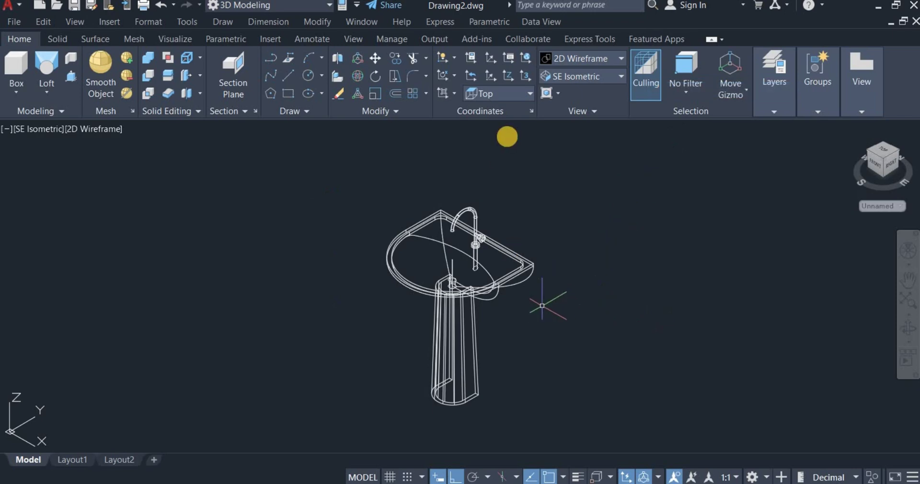
- Set the visual style to Shades of Gray for the washbasin and its pedestal
{"action": "left_click", "coordinate": [581, 93]}
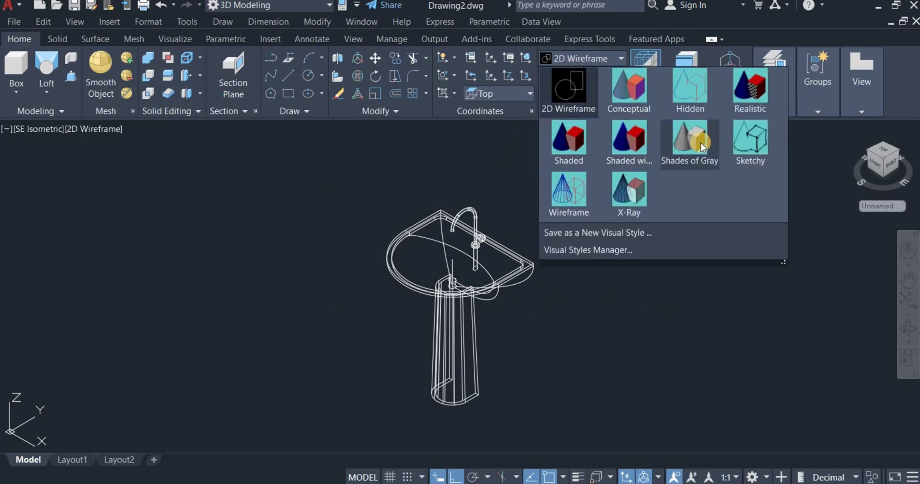
{"action": "left_click", "coordinate": [683, 163]}
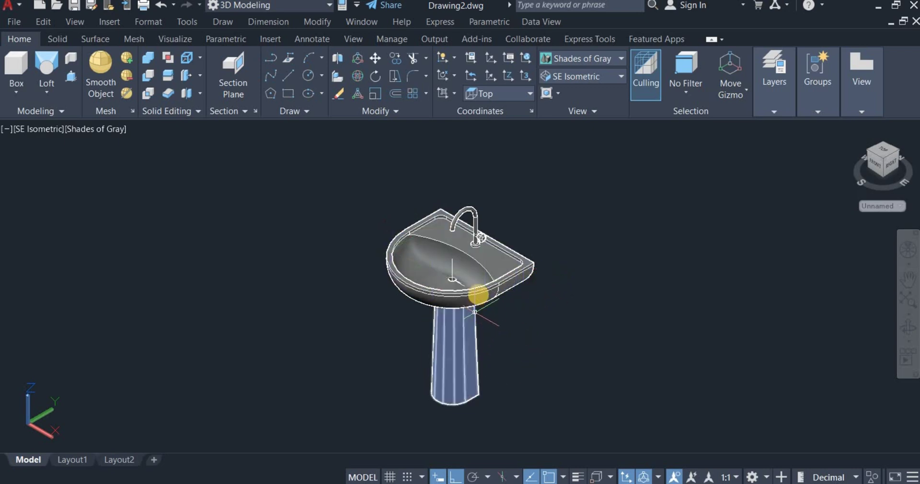
{"action": "scroll", "coordinate": [477, 295], "scroll_direction": "up", "scroll_amount": 5}
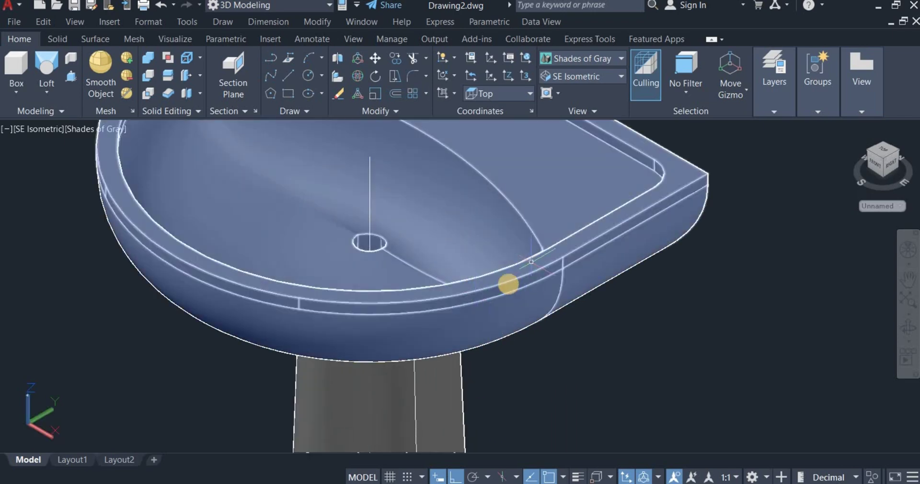
{"action": "scroll", "coordinate": [517, 312], "scroll_direction": "down", "scroll_amount": 8}
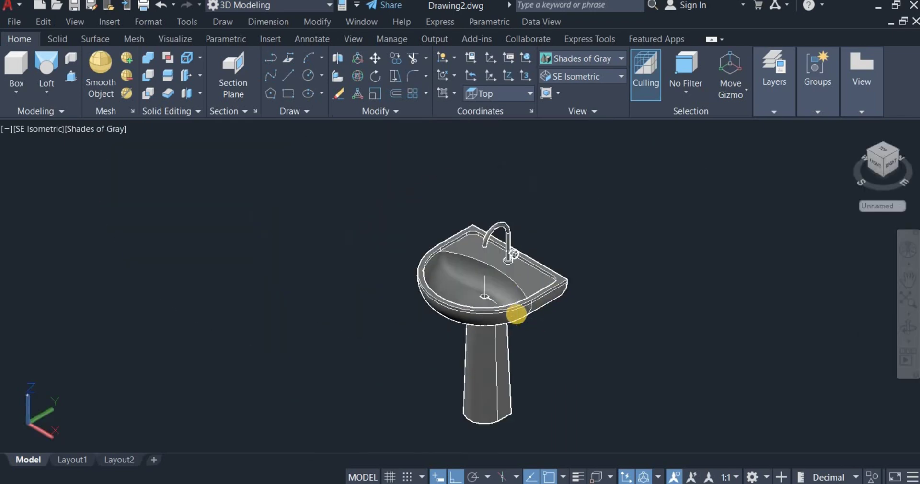
- Start an edge fillet with radius 10 and pick the outer and inner top edges of the basin's curved front rim
{"action": "scroll", "coordinate": [515, 277], "scroll_direction": "up", "scroll_amount": 2}
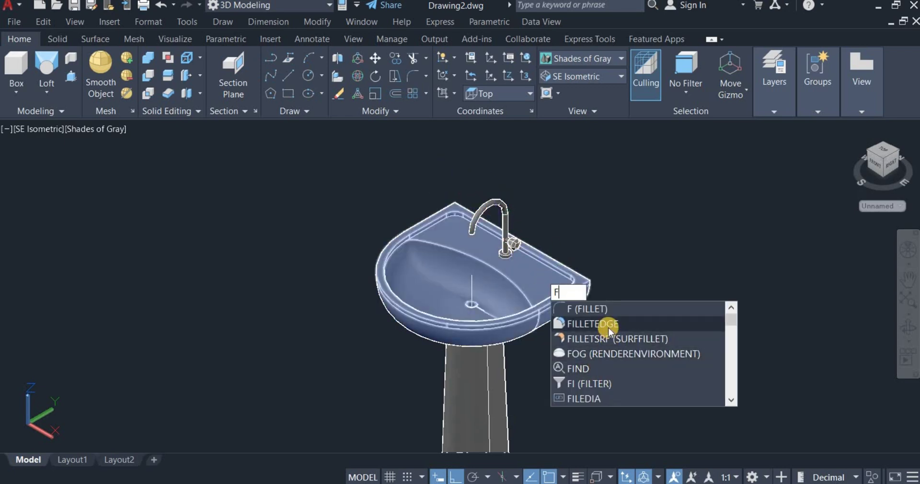
{"action": "left_click", "coordinate": [609, 328]}
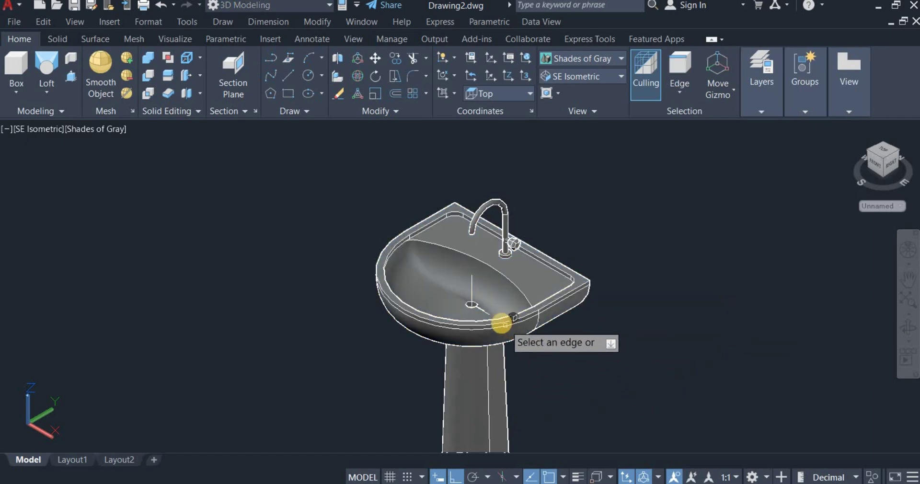
{"action": "scroll", "coordinate": [504, 324], "scroll_direction": "up", "scroll_amount": 2}
{"action": "scroll", "coordinate": [510, 324], "scroll_direction": "up", "scroll_amount": 3}
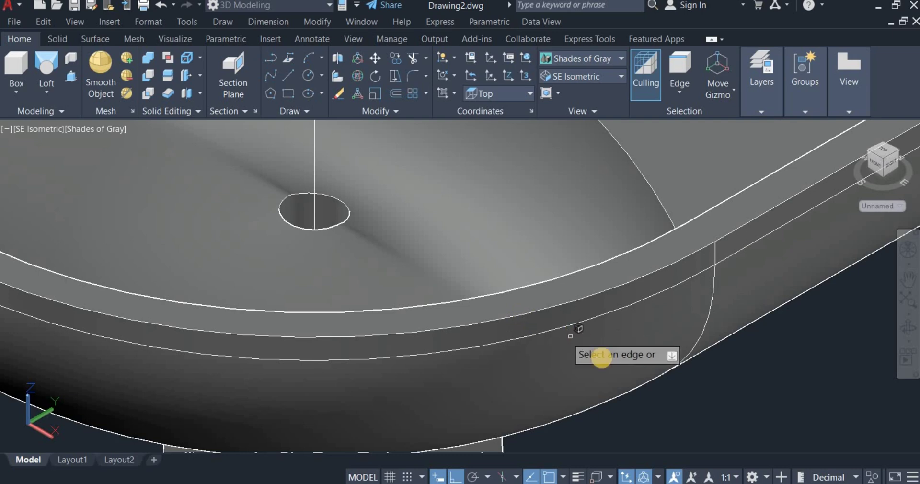
{"action": "right_click", "coordinate": [665, 392]}
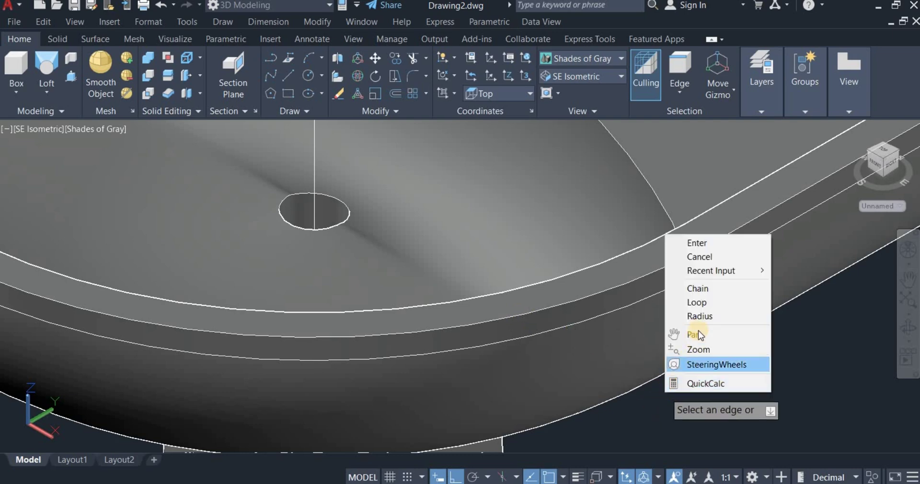
{"action": "left_click", "coordinate": [700, 316]}
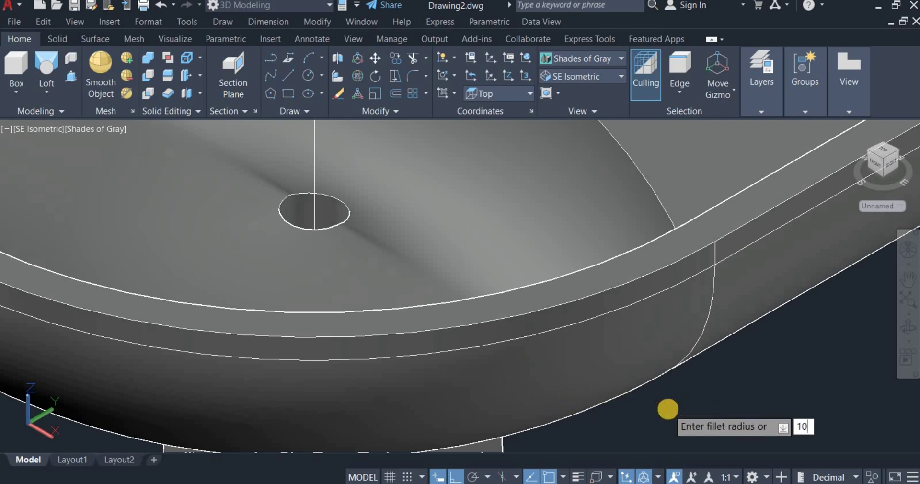
{"action": "key", "text": "Return"}
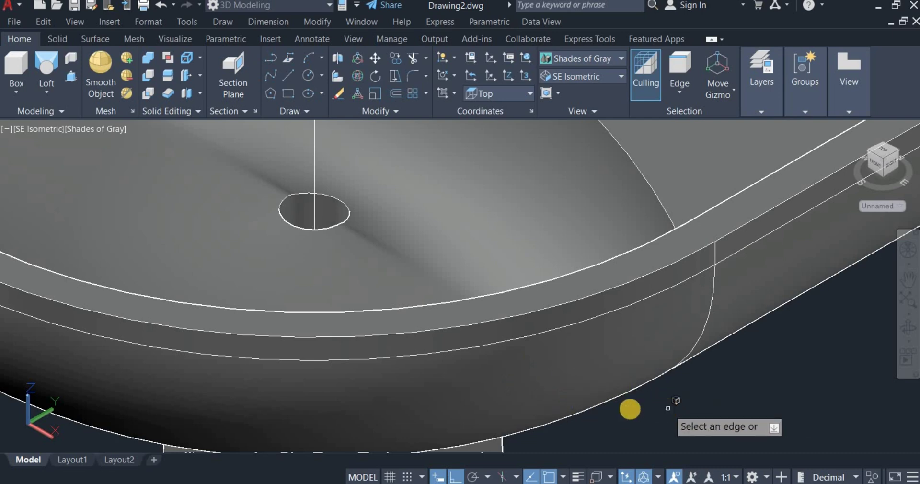
{"action": "left_click", "coordinate": [592, 294]}
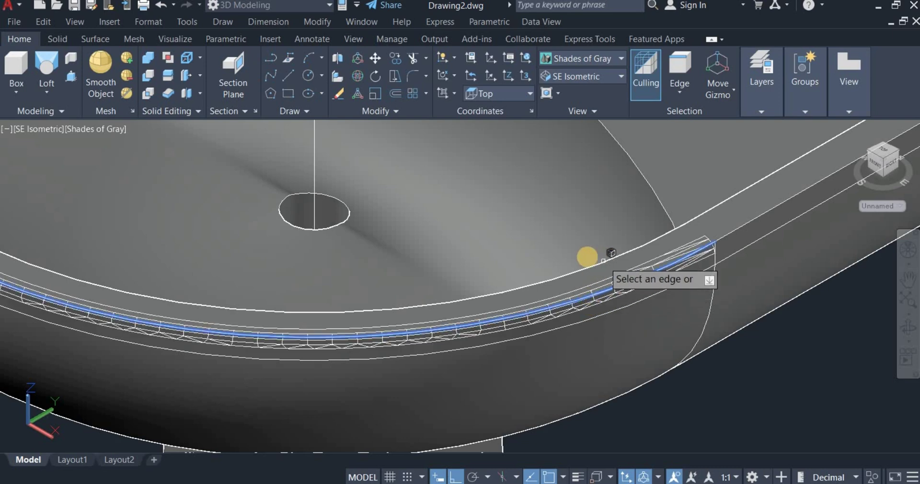
{"action": "left_click", "coordinate": [584, 271]}
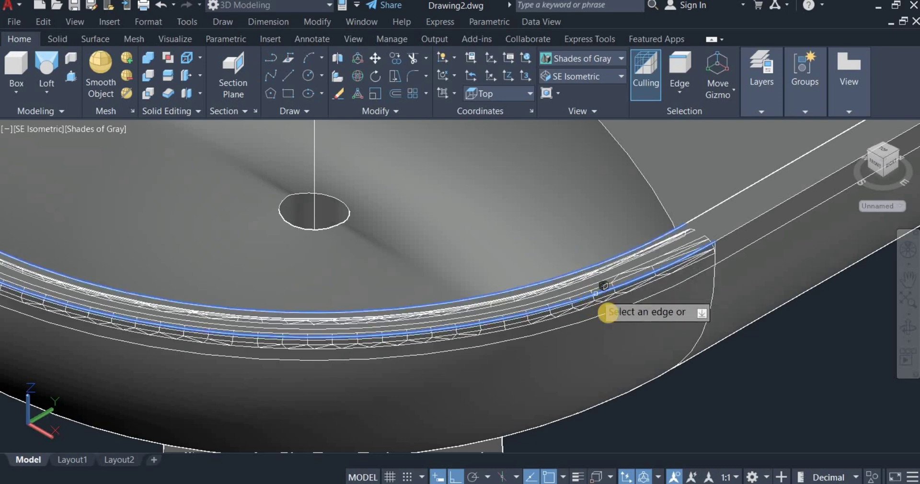
- Add the outer top edges of the basin's two straight sides and its back to the fillet selection
{"action": "scroll", "coordinate": [662, 322], "scroll_direction": "down", "scroll_amount": 4}
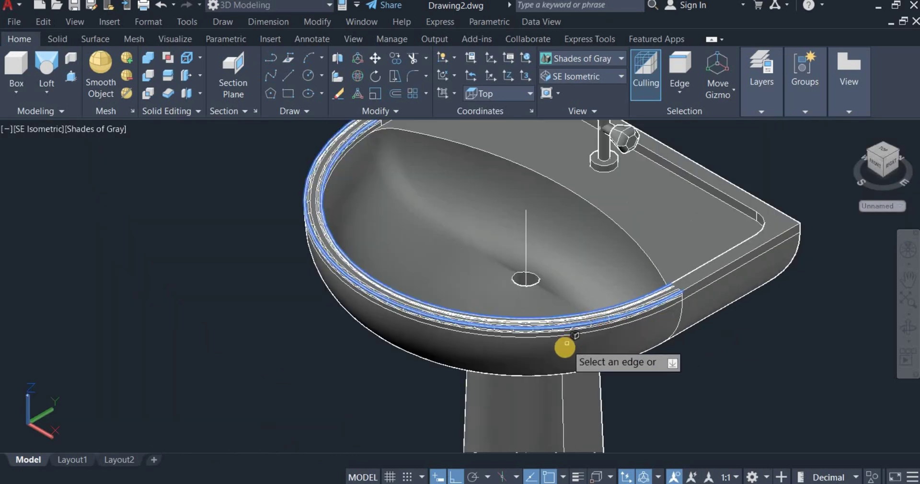
{"action": "scroll", "coordinate": [565, 345], "scroll_direction": "down", "scroll_amount": 3}
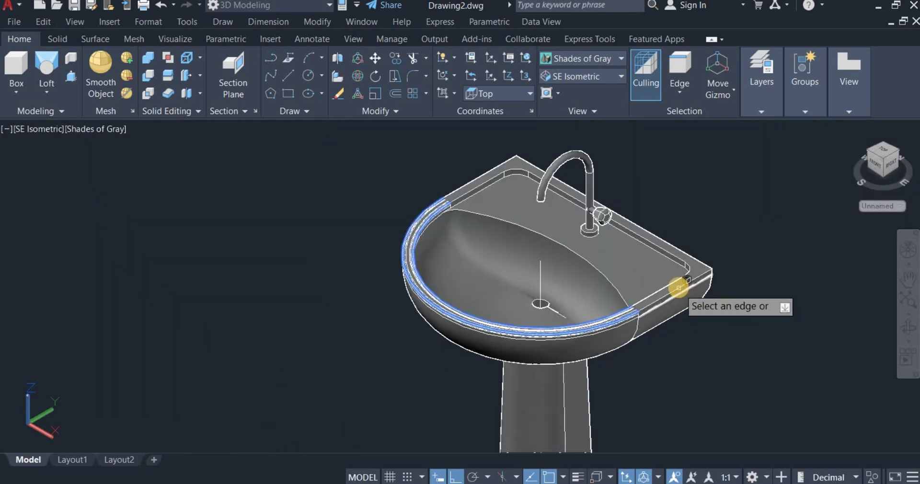
{"action": "left_click", "coordinate": [678, 287]}
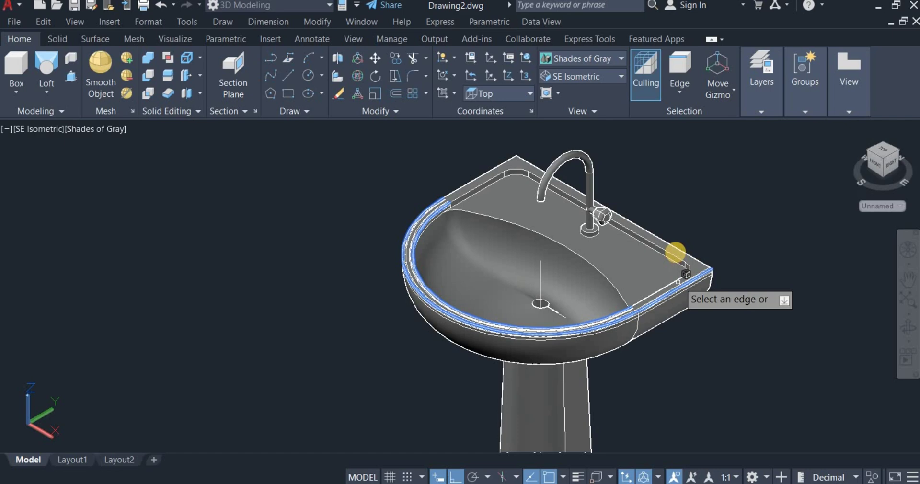
{"action": "left_click", "coordinate": [658, 240]}
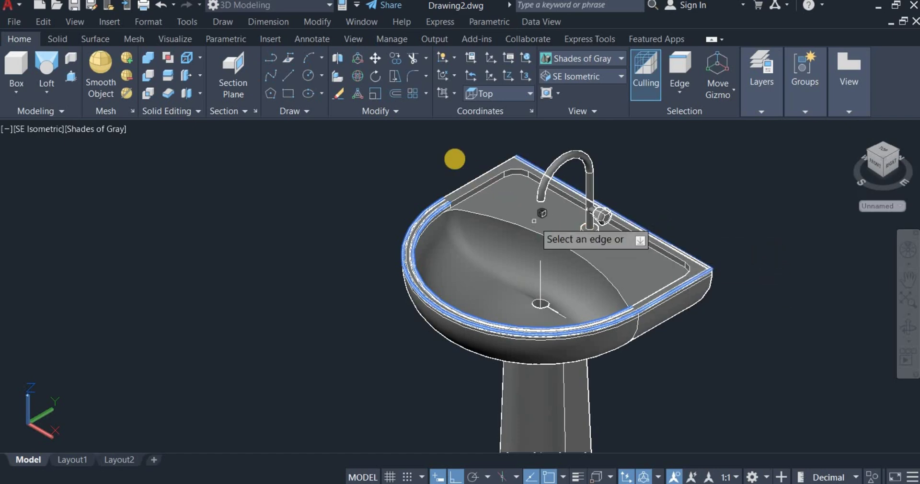
{"action": "left_click", "coordinate": [470, 182]}
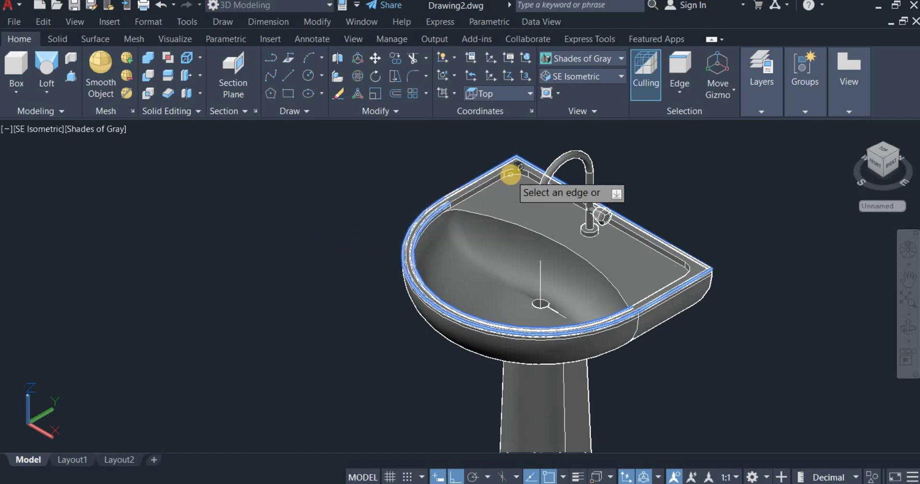
- Add the inner rim edges along the straight sides, back and both rounded corners, and apply the rim fillet
{"action": "scroll", "coordinate": [510, 172], "scroll_direction": "up", "scroll_amount": 2}
{"action": "scroll", "coordinate": [509, 172], "scroll_direction": "up", "scroll_amount": 2}
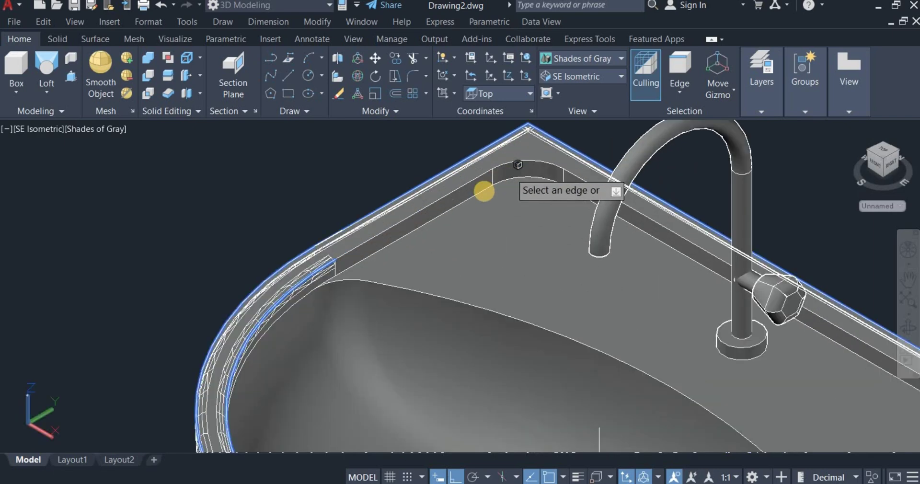
{"action": "left_click", "coordinate": [431, 202]}
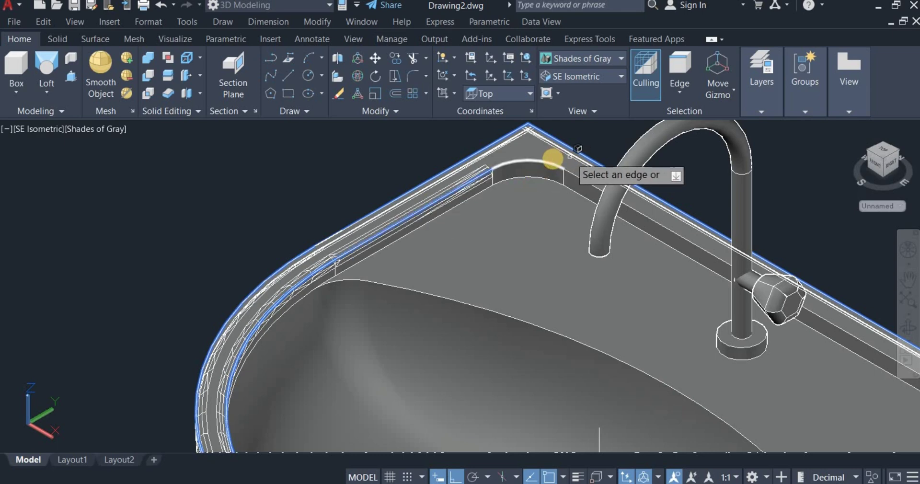
{"action": "left_click", "coordinate": [530, 162]}
{"action": "scroll", "coordinate": [530, 179], "scroll_direction": "down", "scroll_amount": 2}
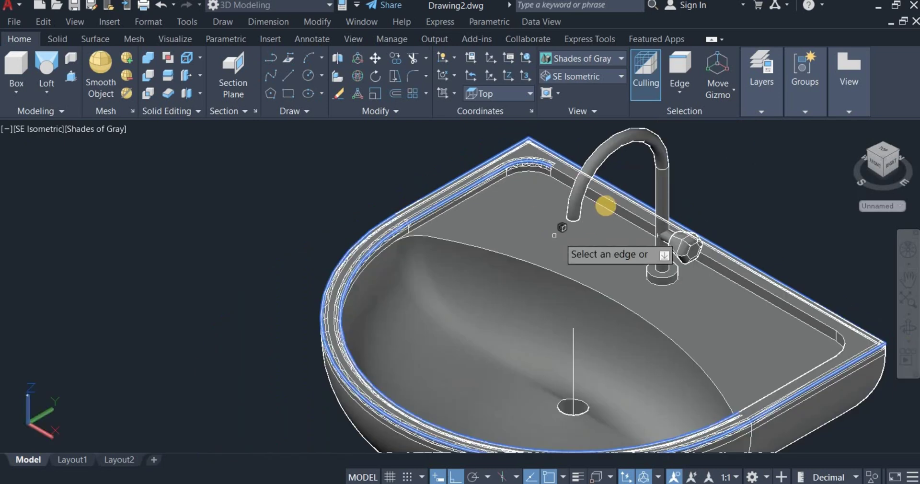
{"action": "left_click", "coordinate": [607, 200]}
{"action": "scroll", "coordinate": [599, 239], "scroll_direction": "down", "scroll_amount": 3}
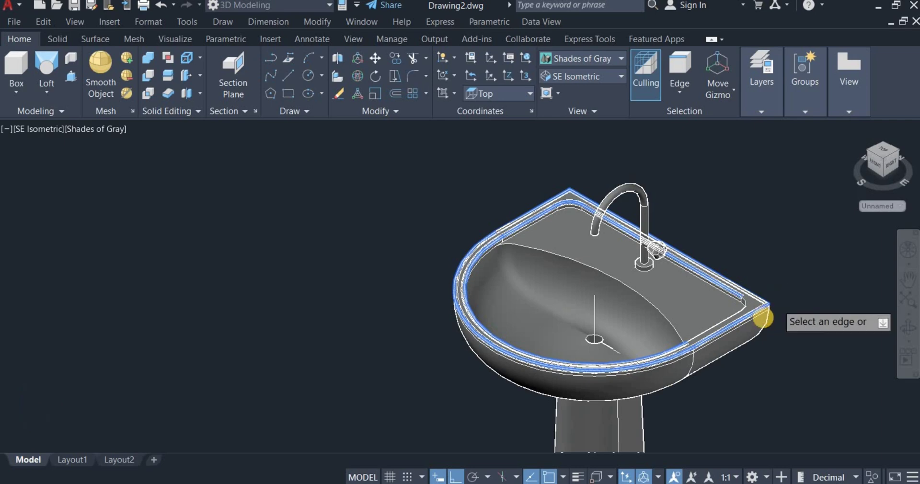
{"action": "scroll", "coordinate": [748, 312], "scroll_direction": "up", "scroll_amount": 4}
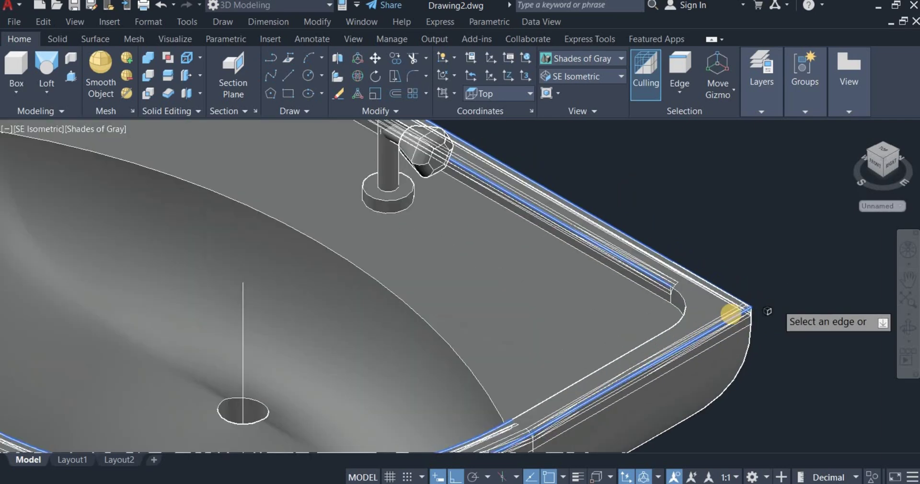
{"action": "left_click", "coordinate": [686, 303]}
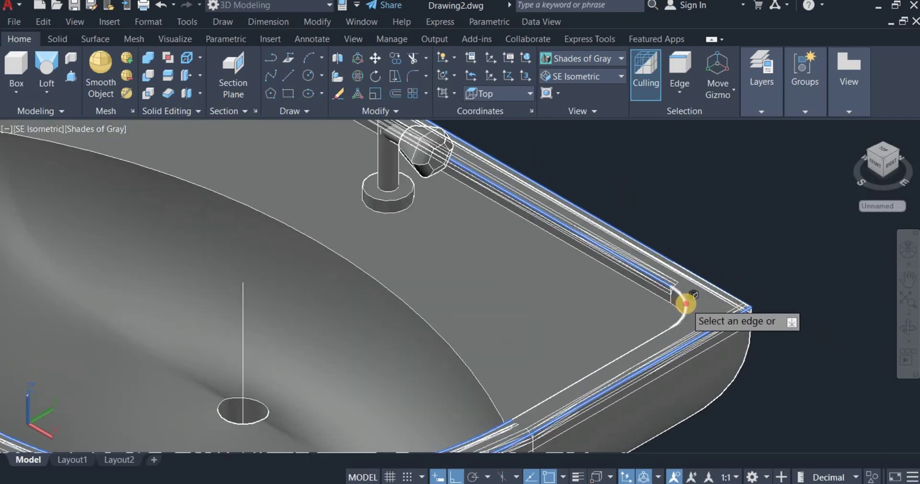
{"action": "left_click", "coordinate": [641, 345]}
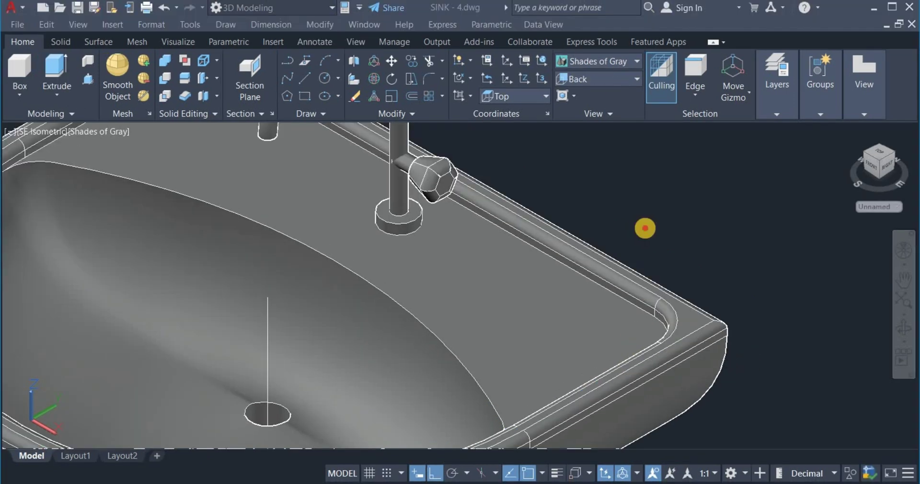
- Start another edge fillet and pick both segments of the curved edge between the bowl and the flat faucet deck
{"action": "left_click", "coordinate": [645, 228]}
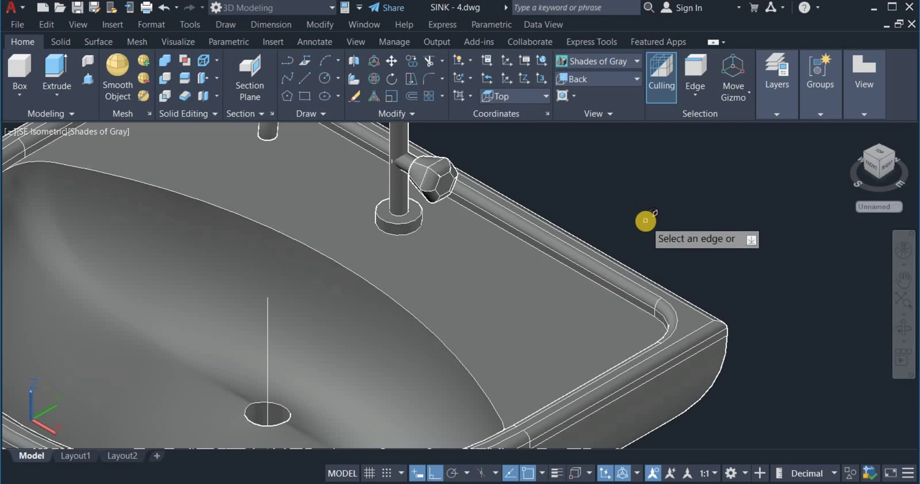
{"action": "left_click", "coordinate": [393, 299]}
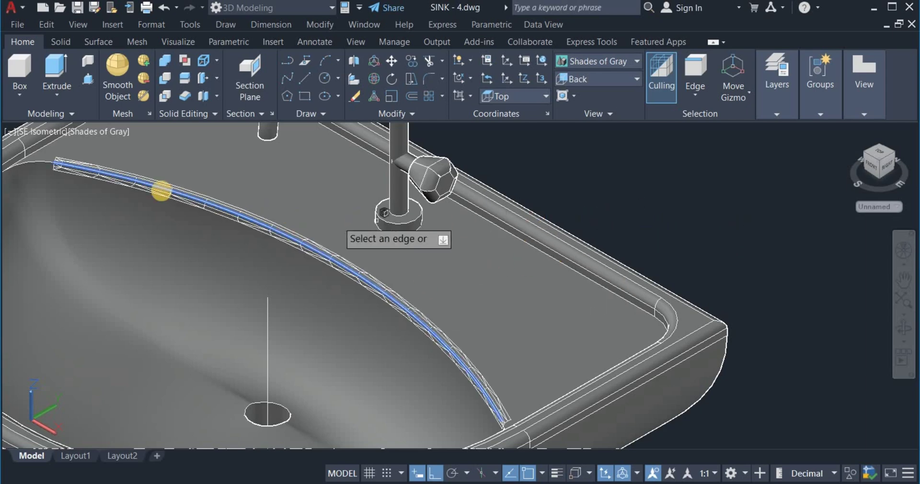
{"action": "left_click", "coordinate": [36, 162]}
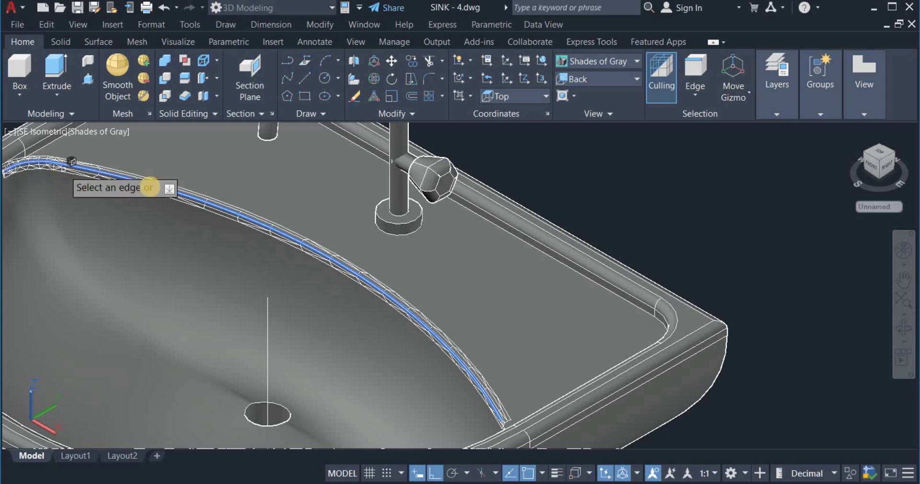
{"action": "scroll", "coordinate": [502, 326], "scroll_direction": "down", "scroll_amount": 2}
{"action": "scroll", "coordinate": [504, 372], "scroll_direction": "down", "scroll_amount": 1}
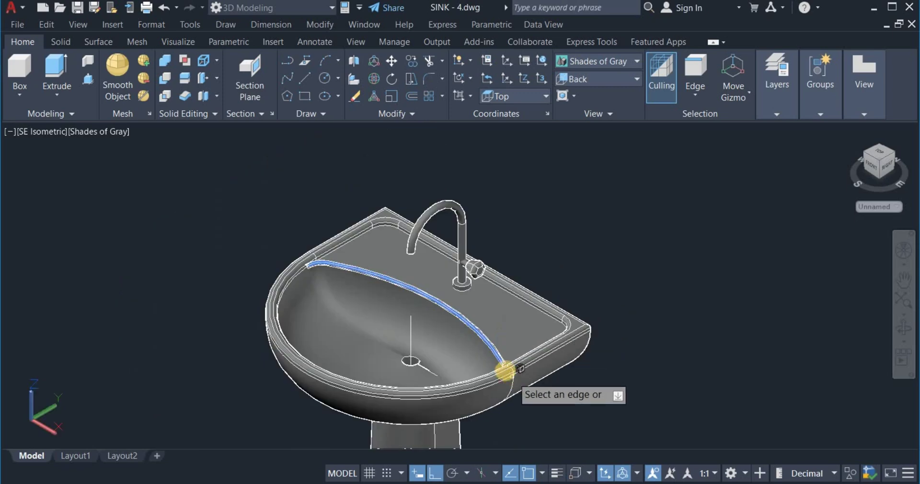
- Add the short segment where the bowl's curved edge meets the rim, and apply the fillet
{"action": "scroll", "coordinate": [495, 367], "scroll_direction": "up", "scroll_amount": 5}
{"action": "scroll", "coordinate": [501, 336], "scroll_direction": "up", "scroll_amount": 2}
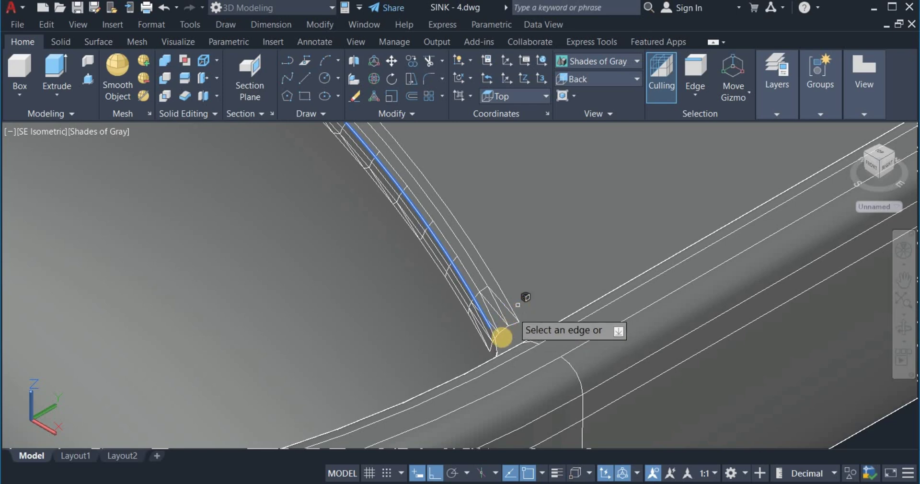
{"action": "left_click", "coordinate": [495, 352]}
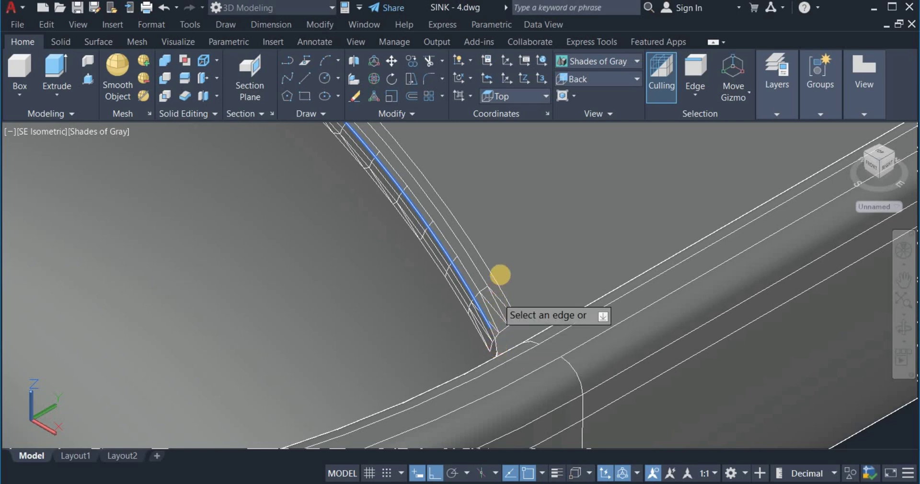
{"action": "scroll", "coordinate": [498, 273], "scroll_direction": "down", "scroll_amount": 6}
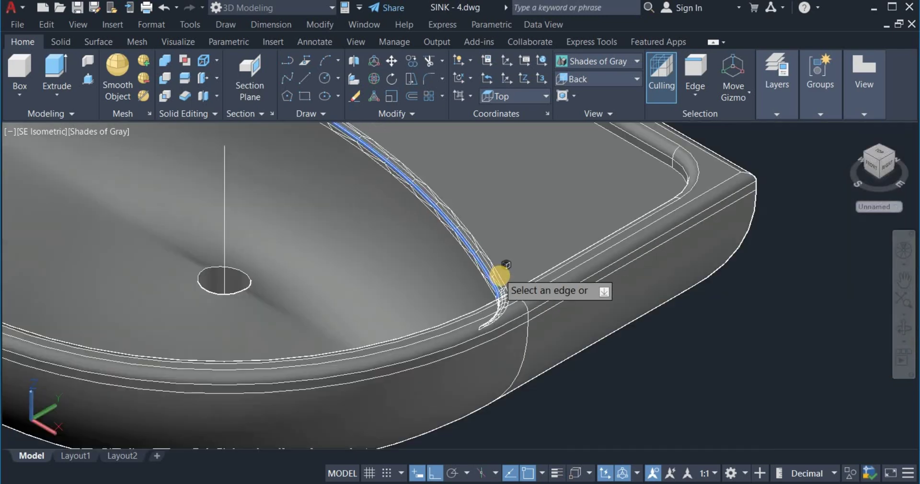
{"action": "scroll", "coordinate": [530, 196], "scroll_direction": "up", "scroll_amount": 2}
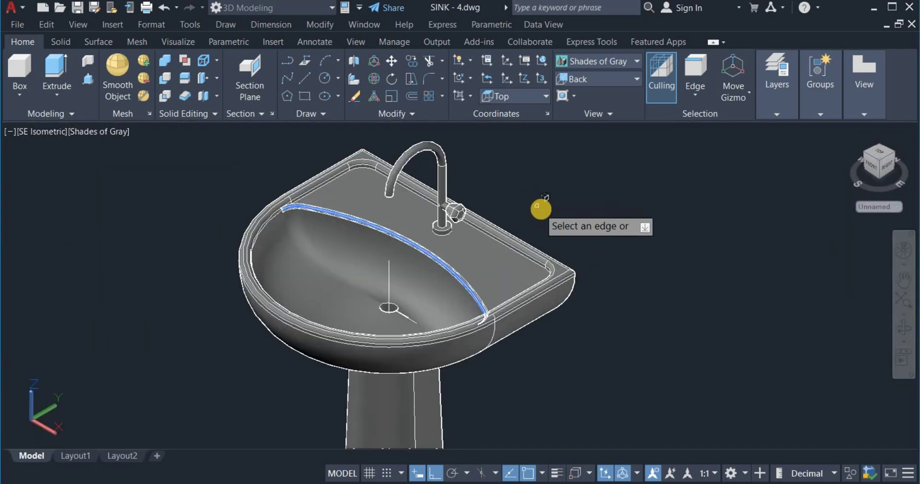
{"action": "right_click", "coordinate": [546, 211]}
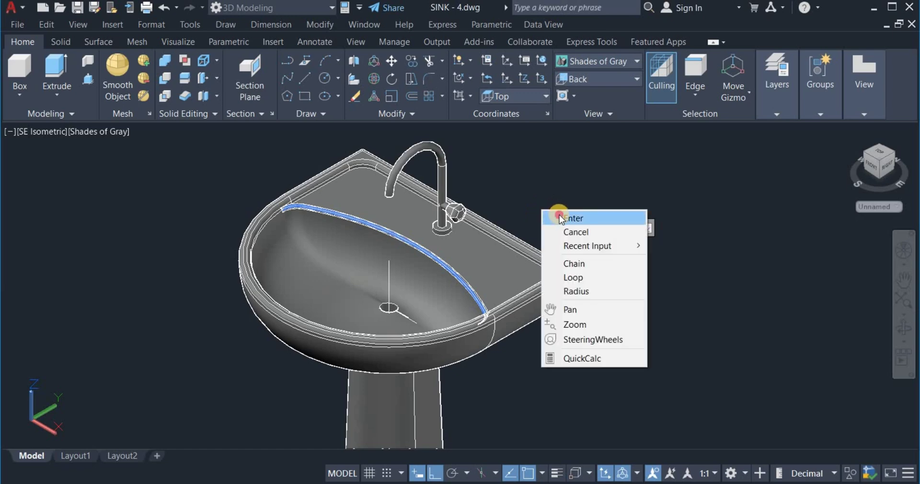
{"action": "left_click", "coordinate": [561, 219]}
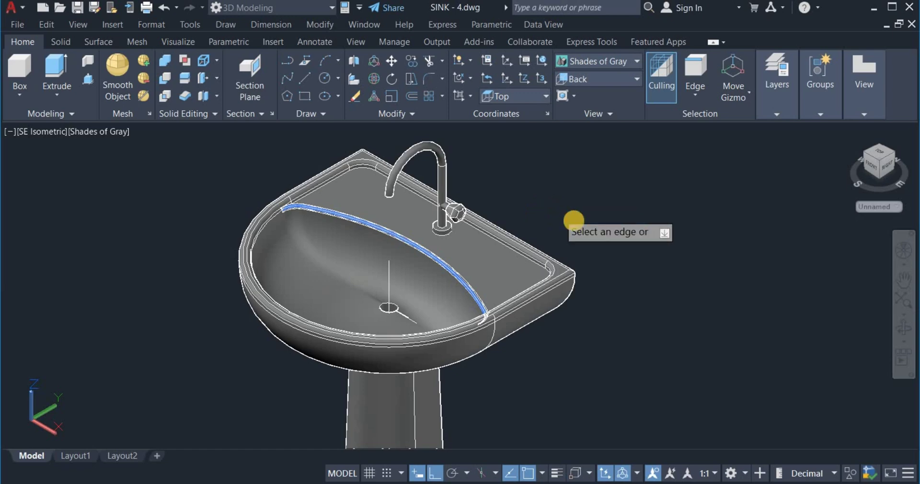
{"action": "right_click", "coordinate": [577, 223]}
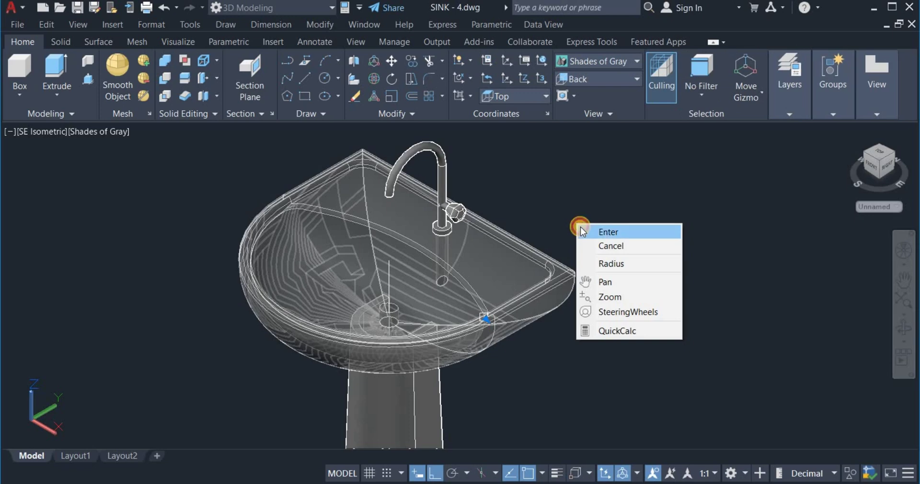
{"action": "left_click", "coordinate": [581, 230]}
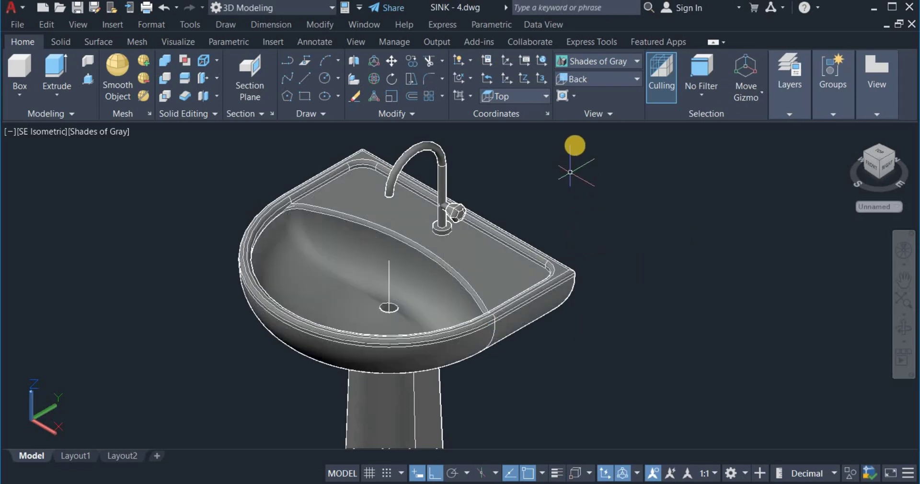
- Switch the washbasin model to the Back view
{"action": "left_click", "coordinate": [590, 82]}
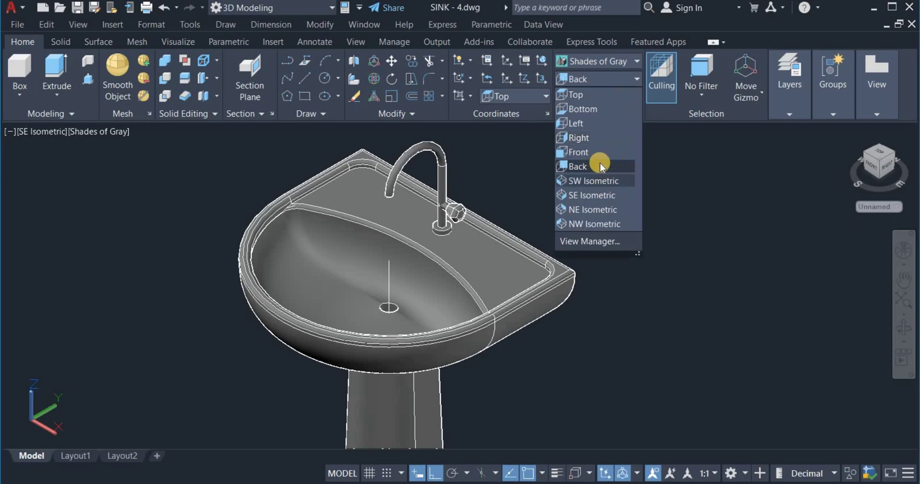
{"action": "left_click", "coordinate": [598, 166]}
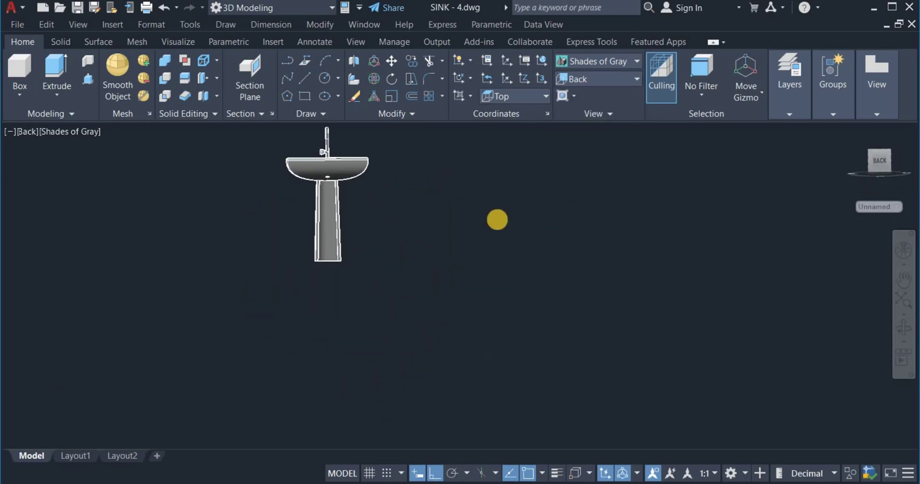
{"action": "middle_click_drag", "start_coordinate": [345, 208], "coordinate": [374, 314]}
{"action": "scroll", "coordinate": [375, 296], "scroll_direction": "up", "scroll_amount": 2}
{"action": "scroll", "coordinate": [375, 295], "scroll_direction": "up", "scroll_amount": 4}
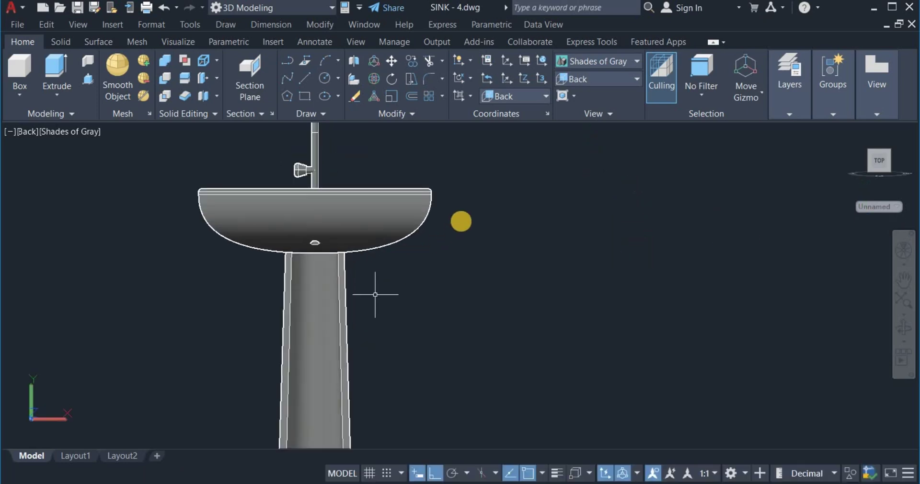
- Draw a rectangle 700 wide and 300 high in the empty space beside the washbasin
{"action": "left_click", "coordinate": [302, 95]}
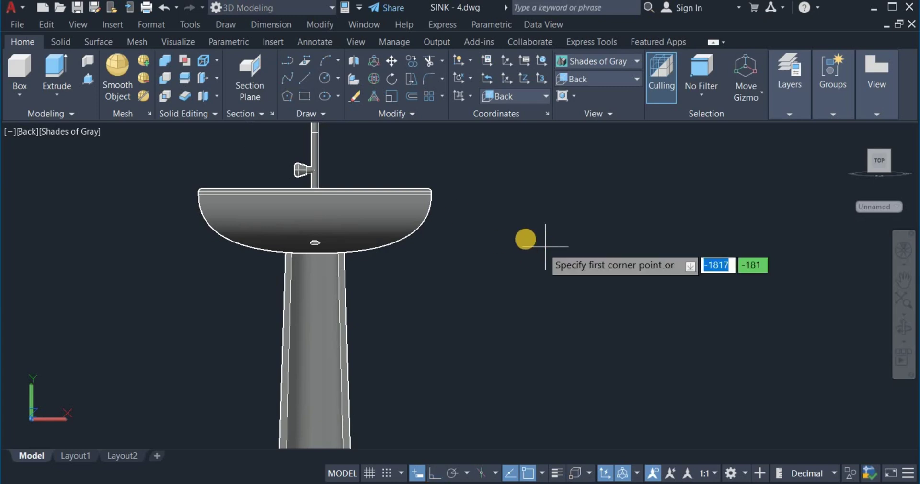
{"action": "left_click", "coordinate": [520, 231]}
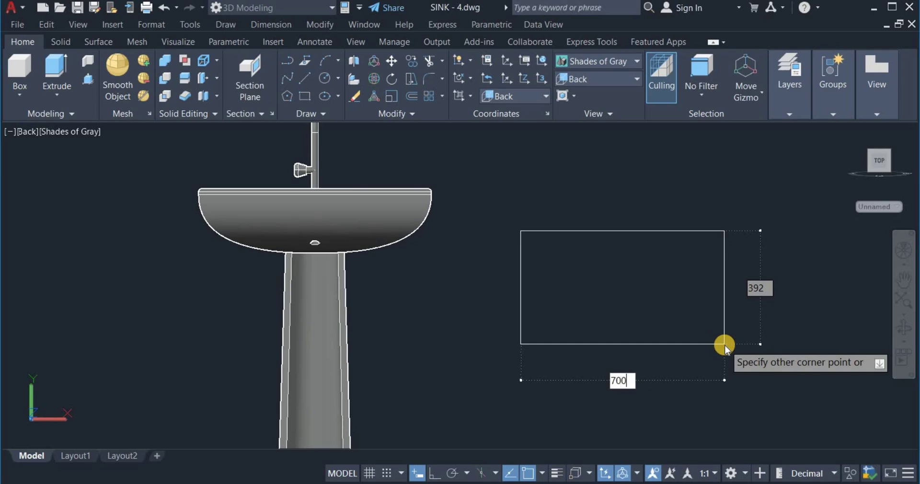
{"action": "type", "text": "700"}
{"action": "key", "text": "Tab"}
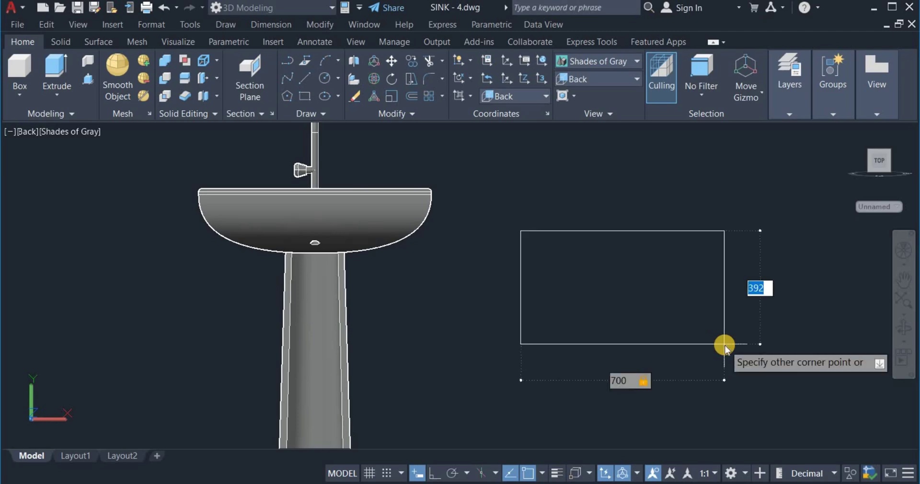
{"action": "type", "text": "300"}
{"action": "key", "text": "Return"}
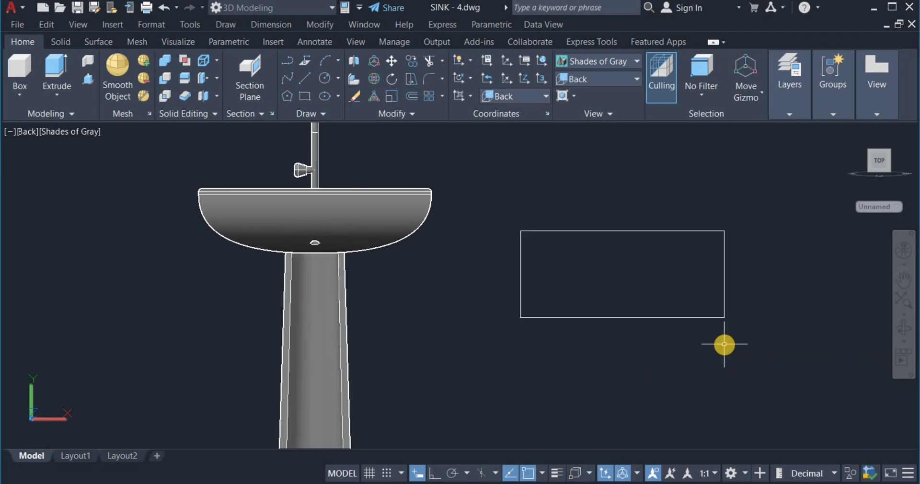
- Fillet the two upper corners of the 700 by 300 rectangle, using the Radius option
{"action": "left_click", "coordinate": [428, 80]}
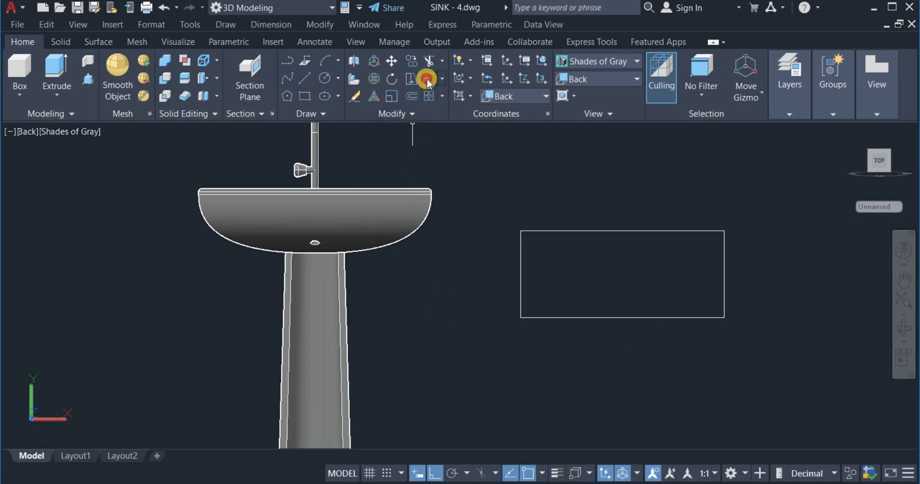
{"action": "right_click", "coordinate": [479, 190]}
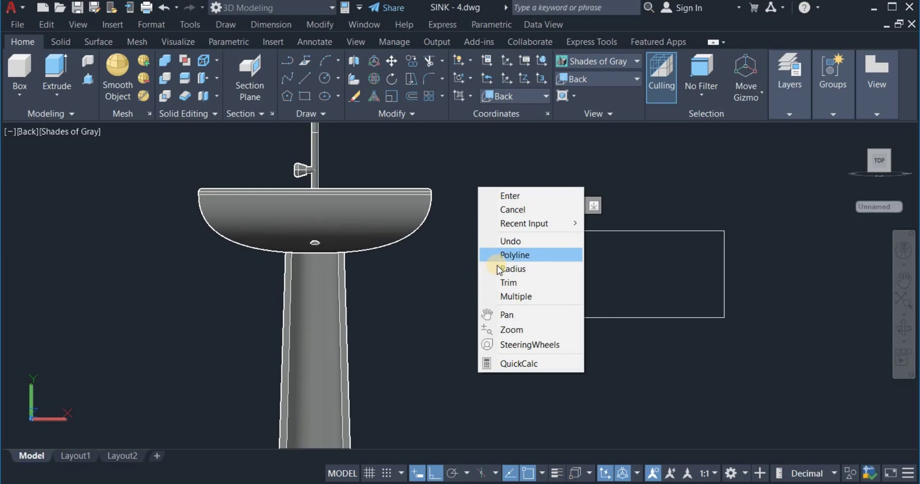
{"action": "left_click", "coordinate": [498, 269]}
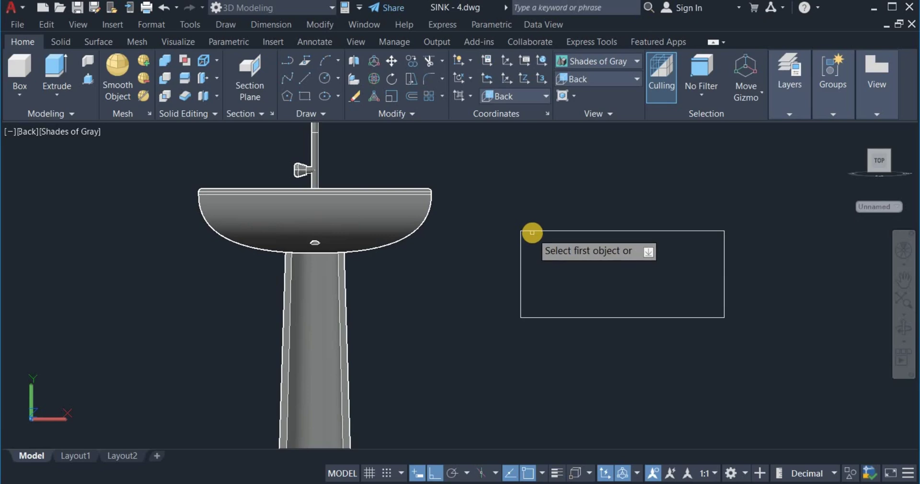
{"action": "left_click", "coordinate": [533, 238]}
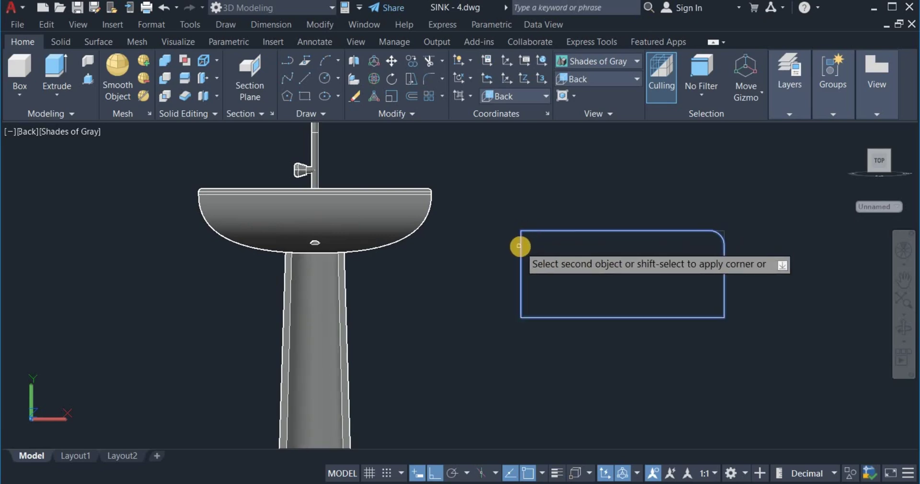
{"action": "left_click", "coordinate": [520, 246]}
{"action": "right_click", "coordinate": [543, 204]}
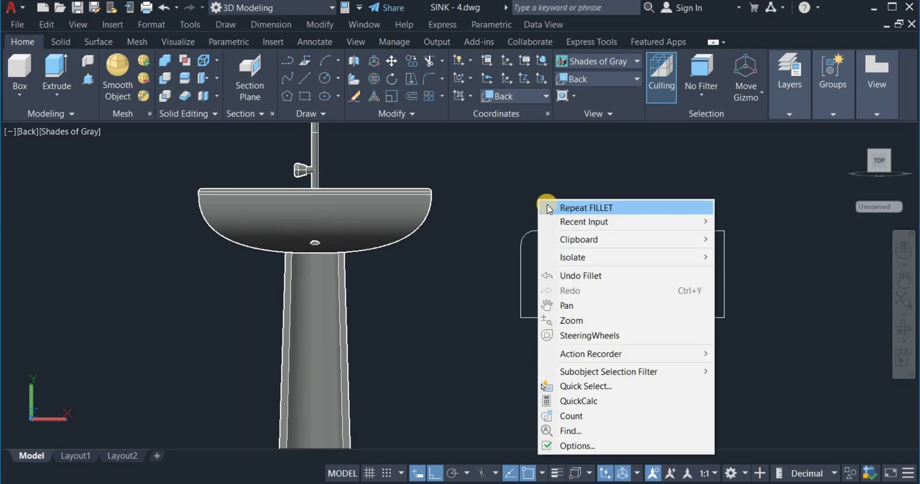
{"action": "left_click", "coordinate": [552, 208]}
{"action": "left_click", "coordinate": [698, 232]}
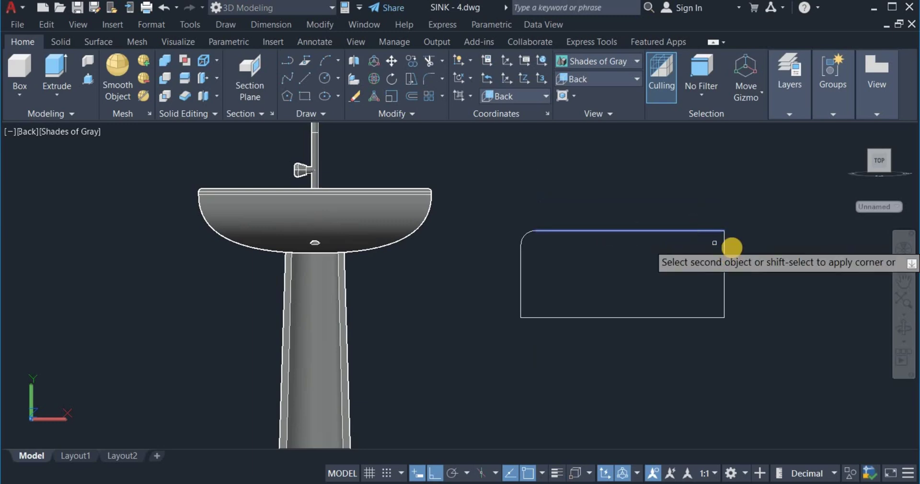
{"action": "left_click", "coordinate": [724, 244]}
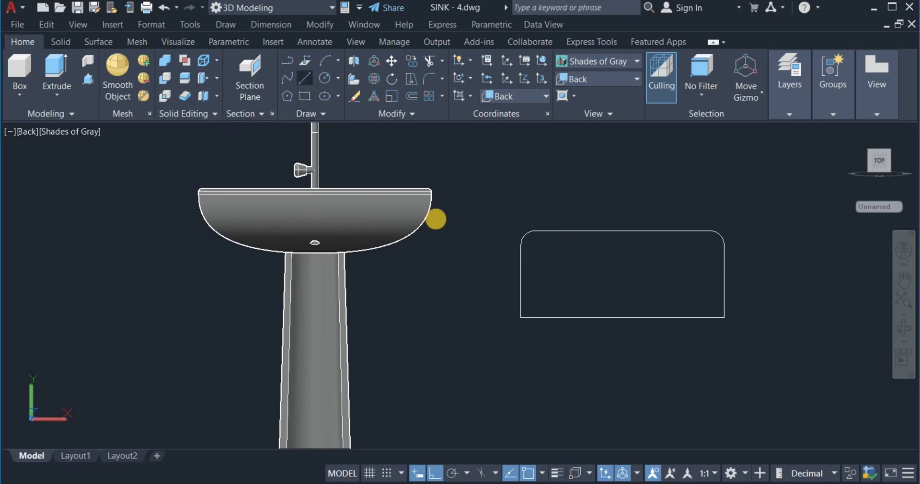
- Draw a 20-long vertical line downward from the midpoint of the rounded rectangle's upper edge
{"action": "left_click", "coordinate": [623, 239]}
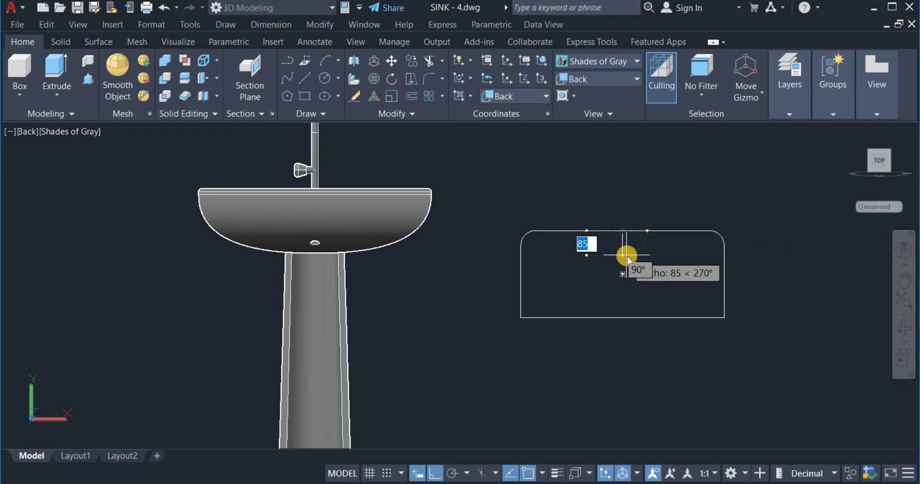
{"action": "type", "text": "20"}
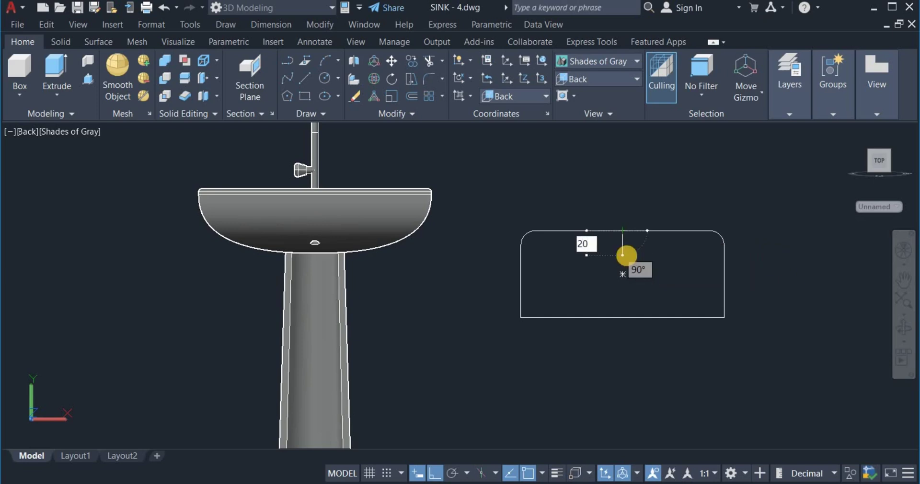
{"action": "key", "text": "Return"}
{"action": "scroll", "coordinate": [631, 228], "scroll_direction": "up", "scroll_amount": 3}
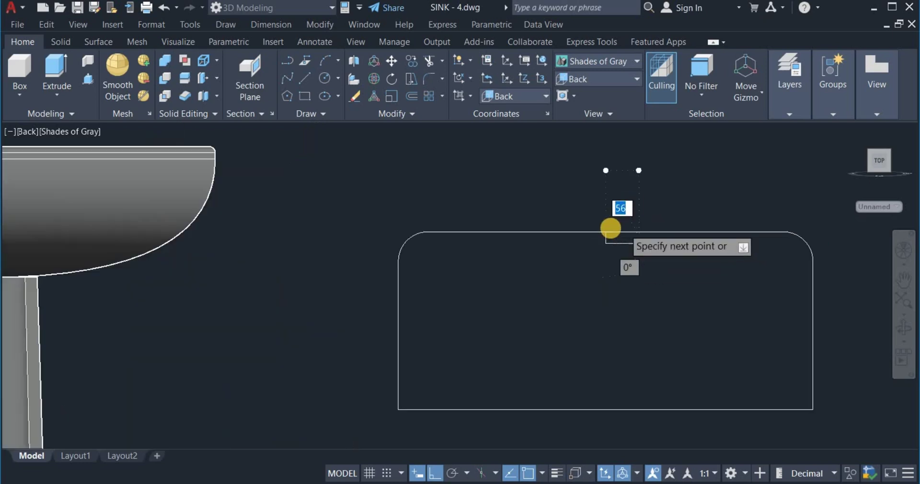
{"action": "scroll", "coordinate": [600, 216], "scroll_direction": "up", "scroll_amount": 3}
{"action": "right_click", "coordinate": [620, 220]}
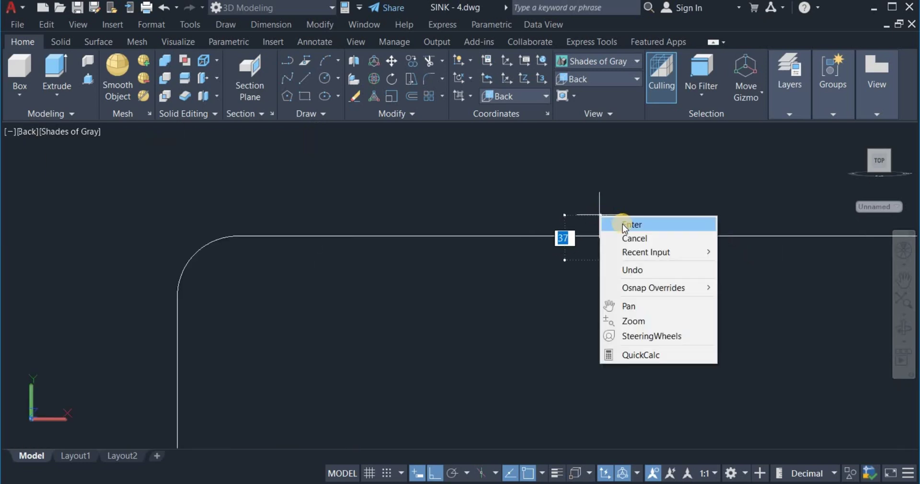
{"action": "left_click", "coordinate": [626, 223]}
- Draw a circle with diameter 20 centred on the lower end of the short vertical line
{"action": "left_click", "coordinate": [327, 80]}
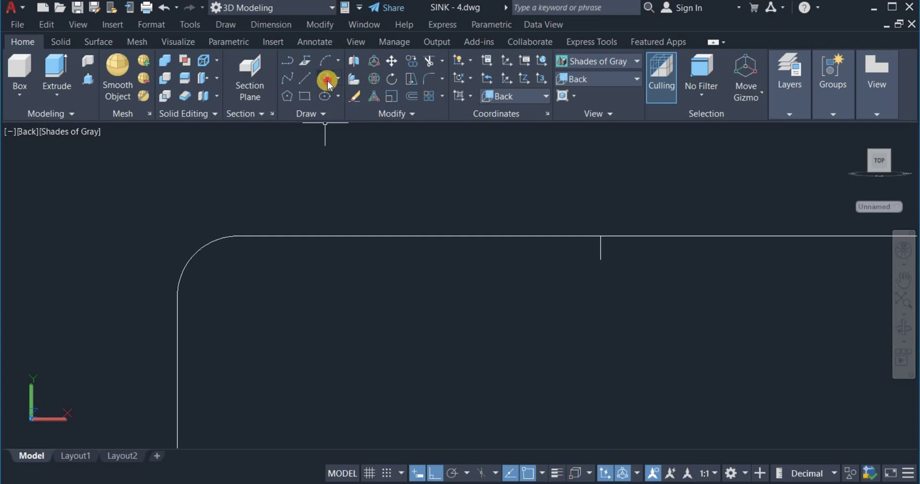
{"action": "left_click", "coordinate": [601, 260]}
{"action": "right_click", "coordinate": [634, 277]}
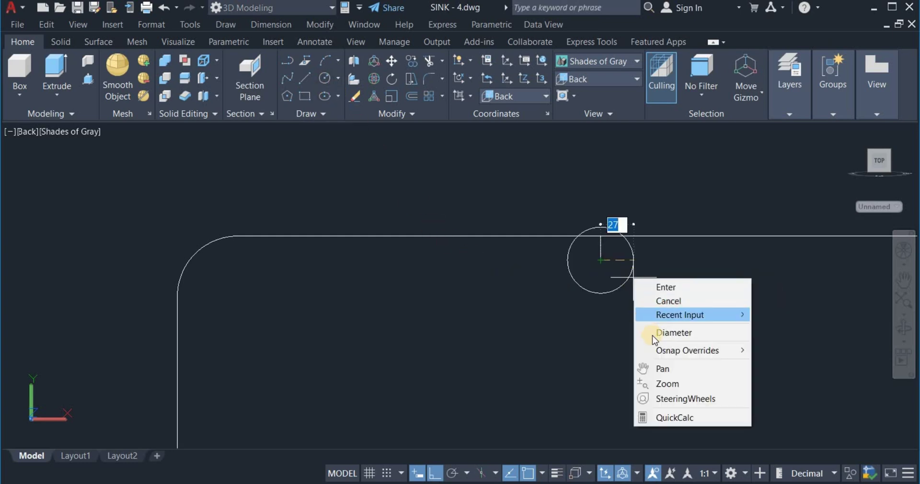
{"action": "left_click", "coordinate": [657, 331]}
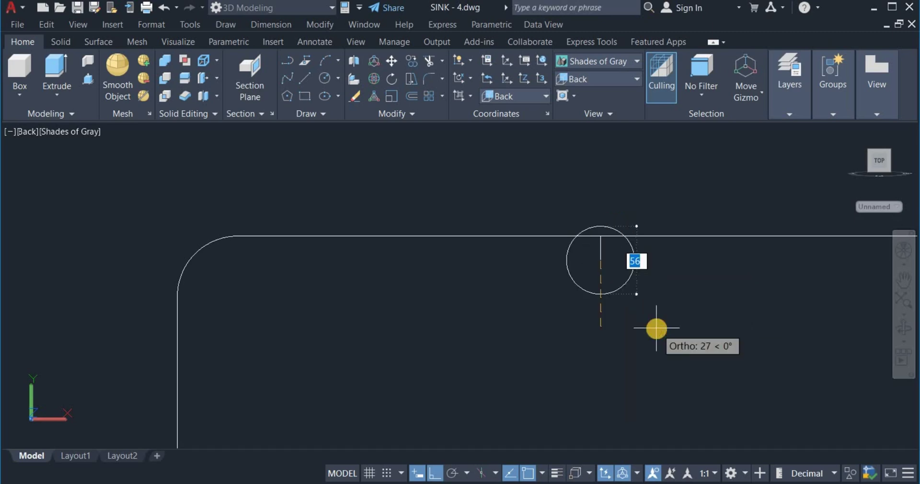
{"action": "key", "text": "BackSpace"}
{"action": "type", "text": "20"}
{"action": "key", "text": "Return"}
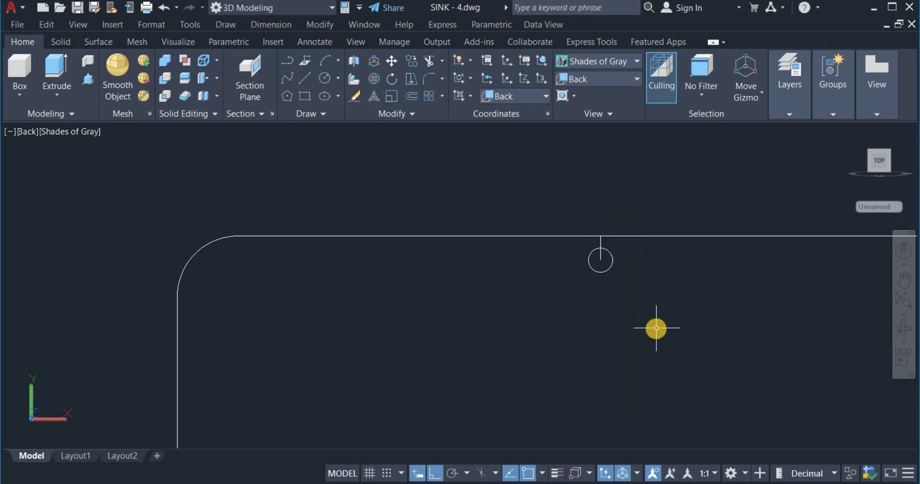
- Erase the short vertical helper line between the rectangle's upper edge and the circle
{"action": "scroll", "coordinate": [601, 249], "scroll_direction": "up", "scroll_amount": 4}
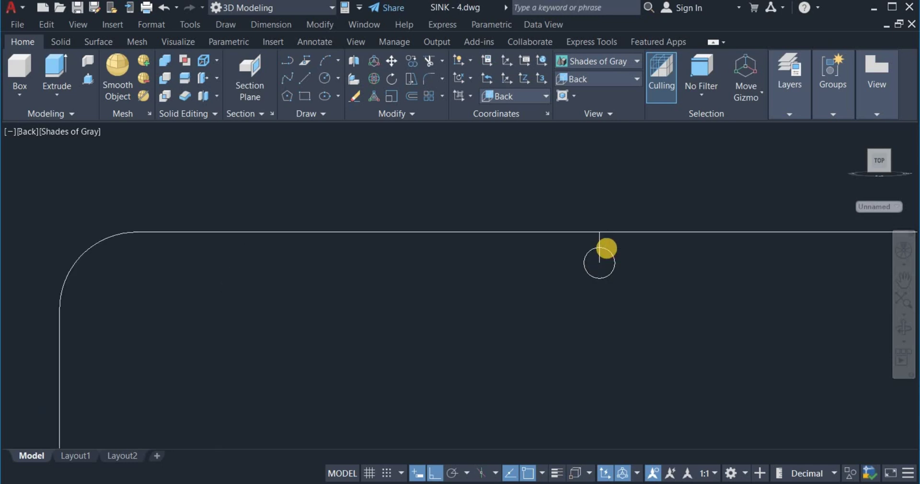
{"action": "left_click", "coordinate": [588, 232]}
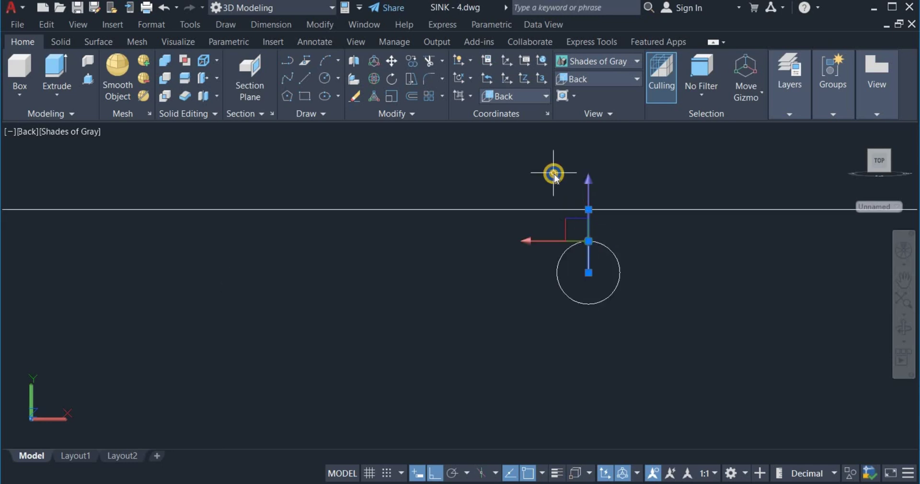
{"action": "right_click", "coordinate": [555, 175]}
{"action": "left_click", "coordinate": [562, 230]}
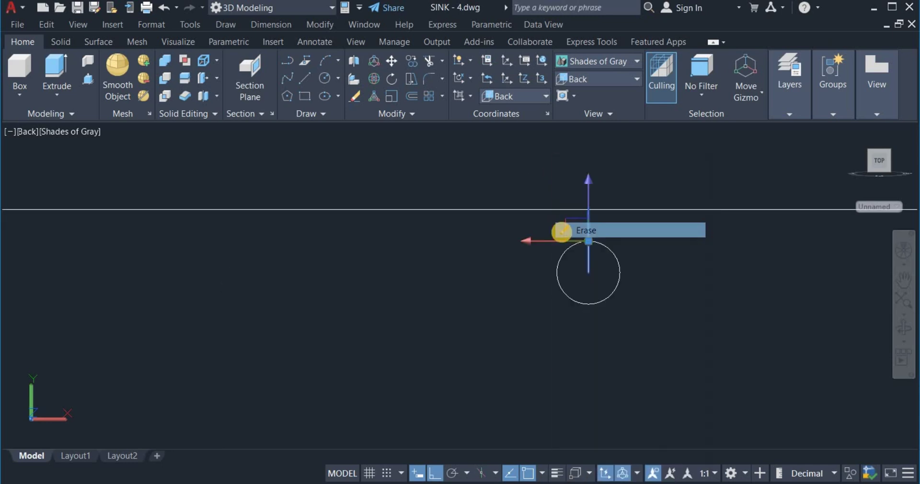
- Switch to the NE Isometric view and move the rounded rectangle with its circle close to the washbasin's back side
{"action": "scroll", "coordinate": [555, 247], "scroll_direction": "down", "scroll_amount": 5}
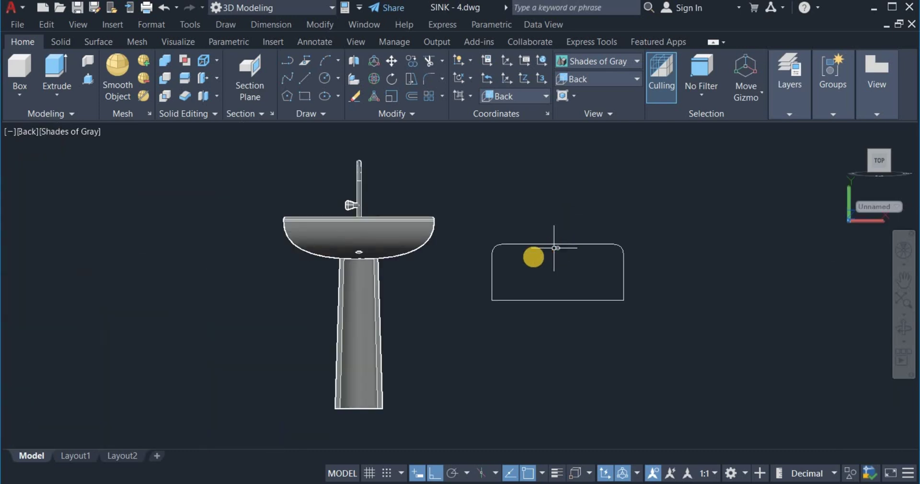
{"action": "left_click", "coordinate": [588, 81]}
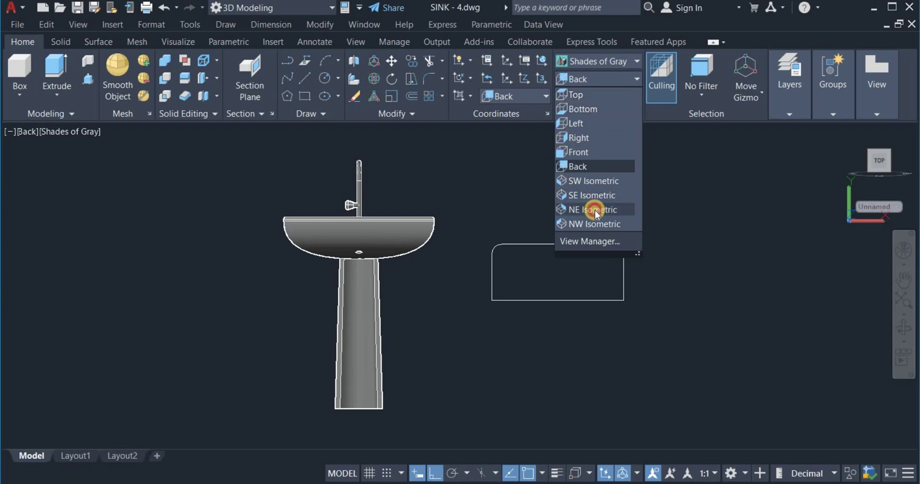
{"action": "left_click", "coordinate": [595, 210]}
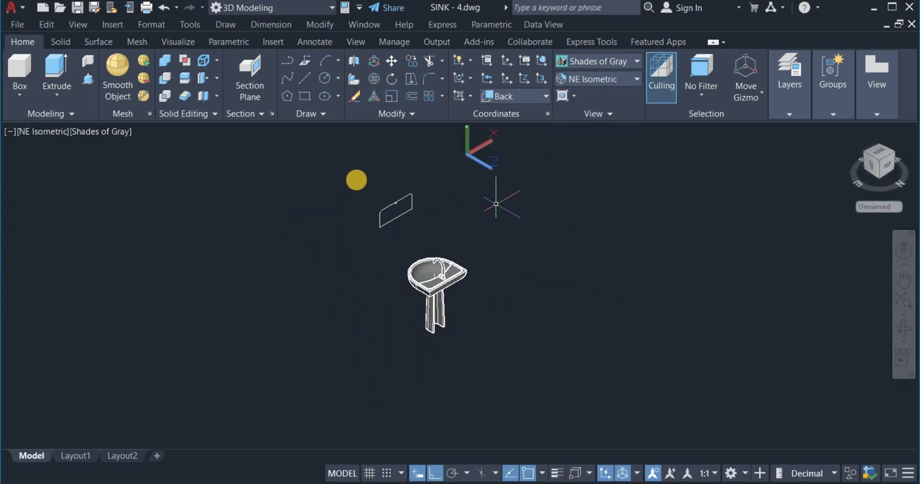
{"action": "left_click", "coordinate": [337, 180]}
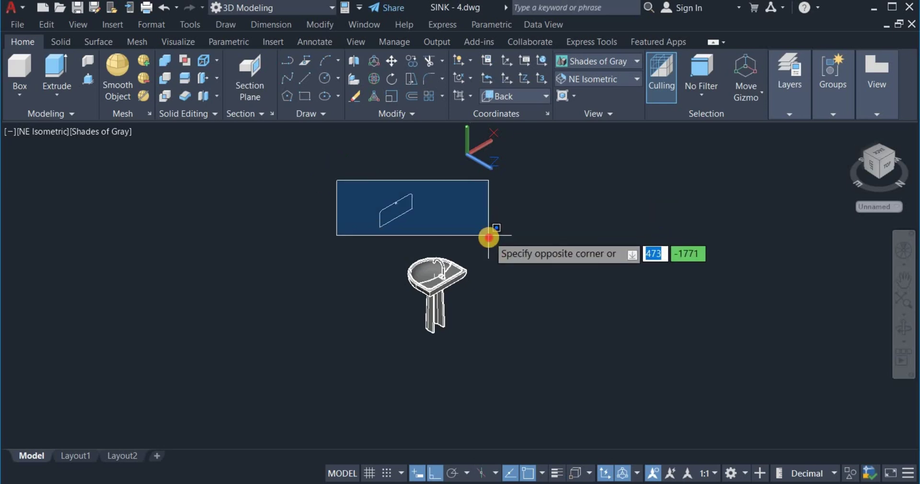
{"action": "left_click", "coordinate": [488, 228]}
{"action": "left_click_drag", "start_coordinate": [472, 232], "coordinate": [554, 312]}
{"action": "right_click_drag", "start_coordinate": [553, 317], "coordinate": [554, 317]}
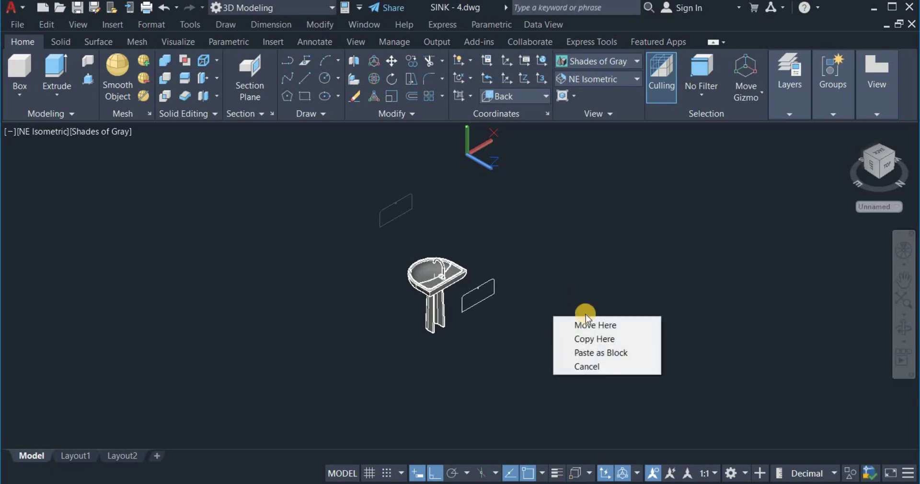
{"action": "left_click", "coordinate": [589, 326]}
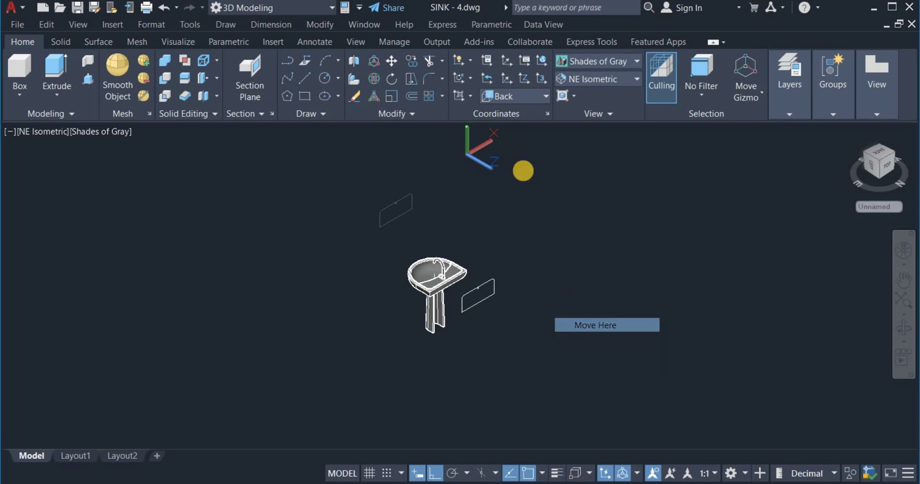
- Switch to the 2D Wireframe style and move the rounded rectangle with its circle from its upper edge's midpoint to the midpoint of the basin's back edge
{"action": "left_click", "coordinate": [574, 61]}
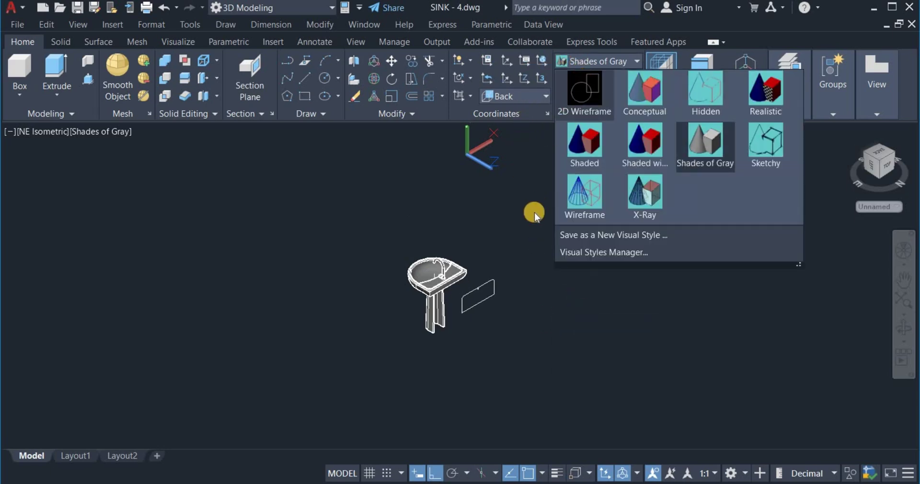
{"action": "scroll", "coordinate": [458, 288], "scroll_direction": "up", "scroll_amount": 5}
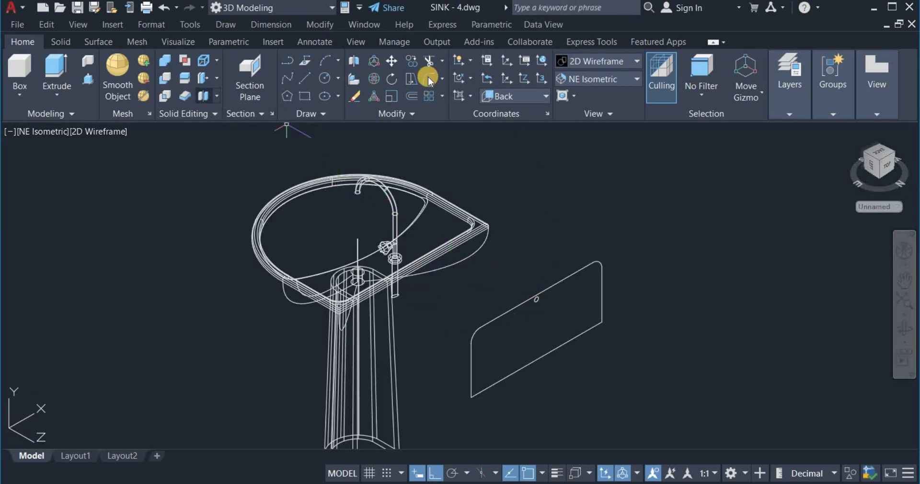
{"action": "left_click", "coordinate": [396, 60]}
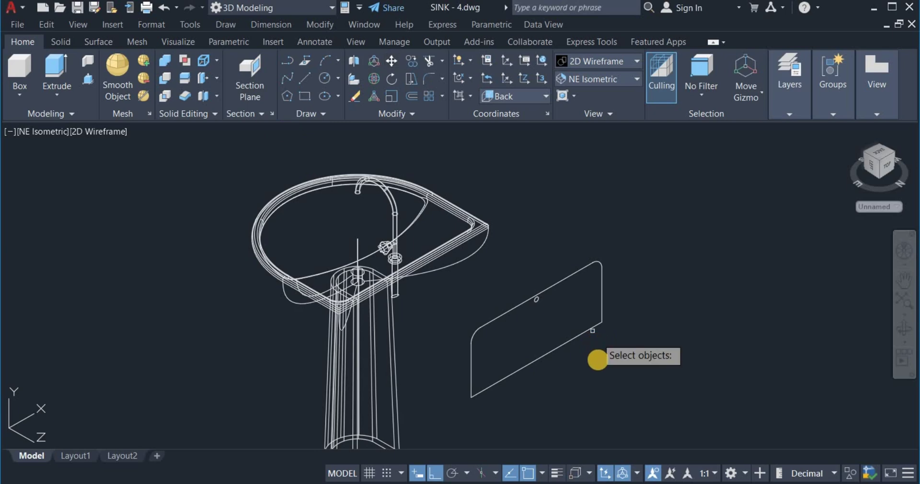
{"action": "left_click", "coordinate": [599, 377]}
{"action": "left_click", "coordinate": [537, 268]}
{"action": "key", "text": "Return"}
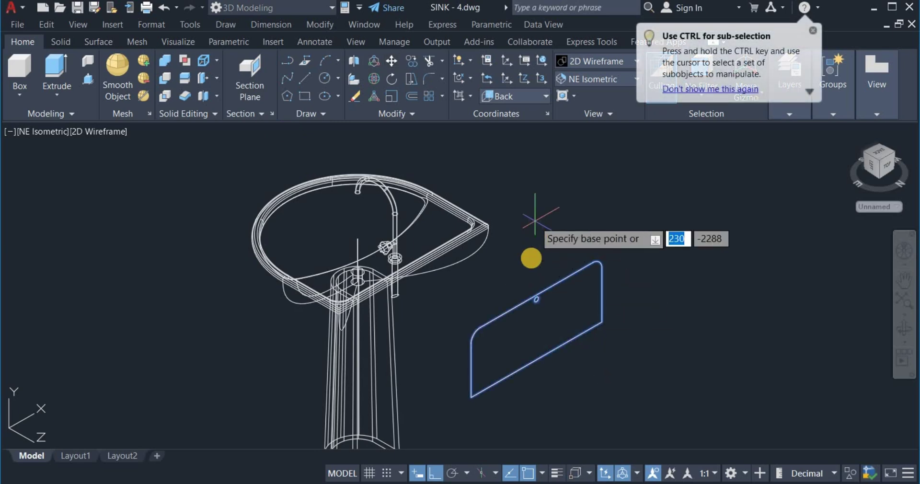
{"action": "scroll", "coordinate": [537, 295], "scroll_direction": "up", "scroll_amount": 5}
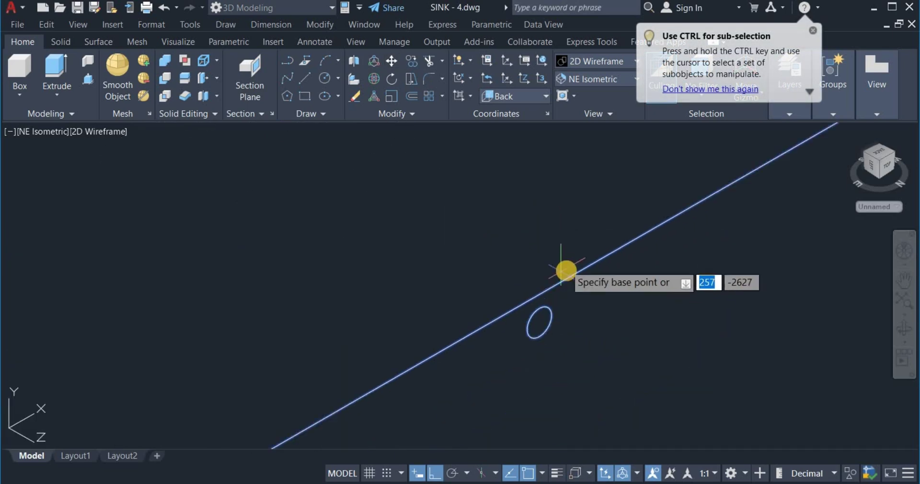
{"action": "left_click", "coordinate": [538, 297]}
{"action": "scroll", "coordinate": [552, 290], "scroll_direction": "down", "scroll_amount": 5}
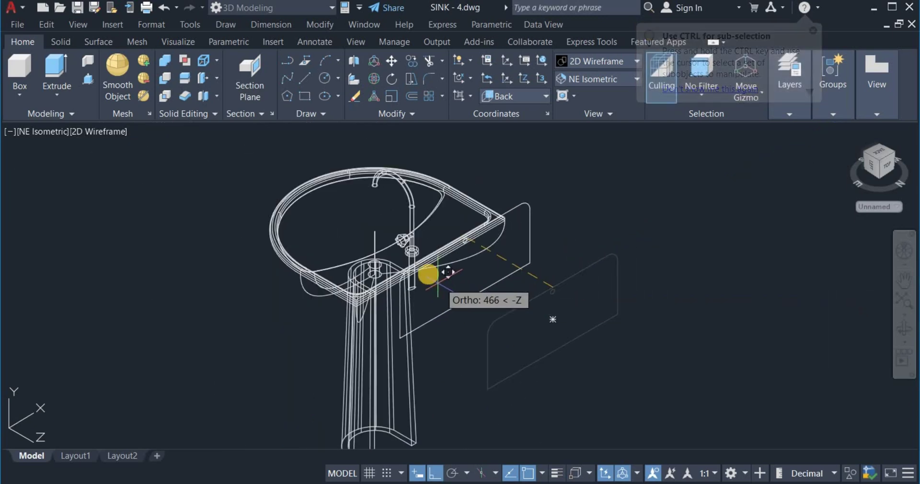
{"action": "scroll", "coordinate": [427, 273], "scroll_direction": "up", "scroll_amount": 6}
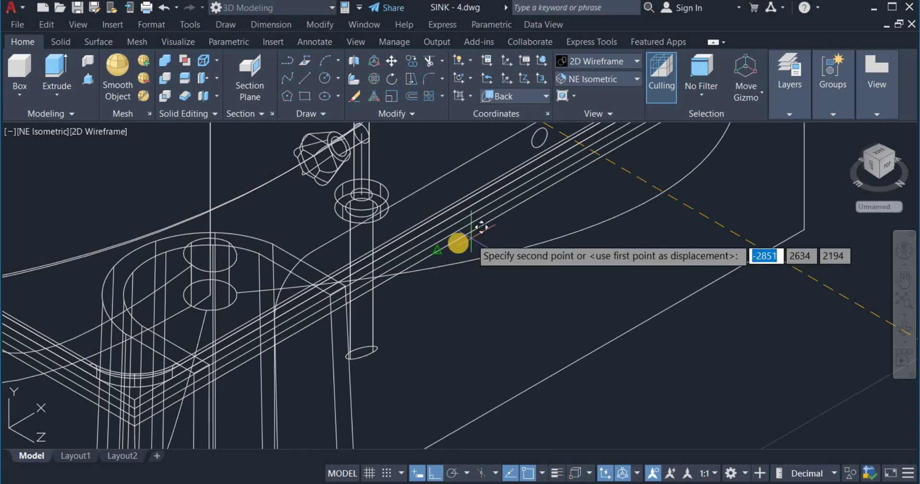
{"action": "left_click", "coordinate": [437, 254]}
{"action": "scroll", "coordinate": [442, 254], "scroll_direction": "down", "scroll_amount": 6}
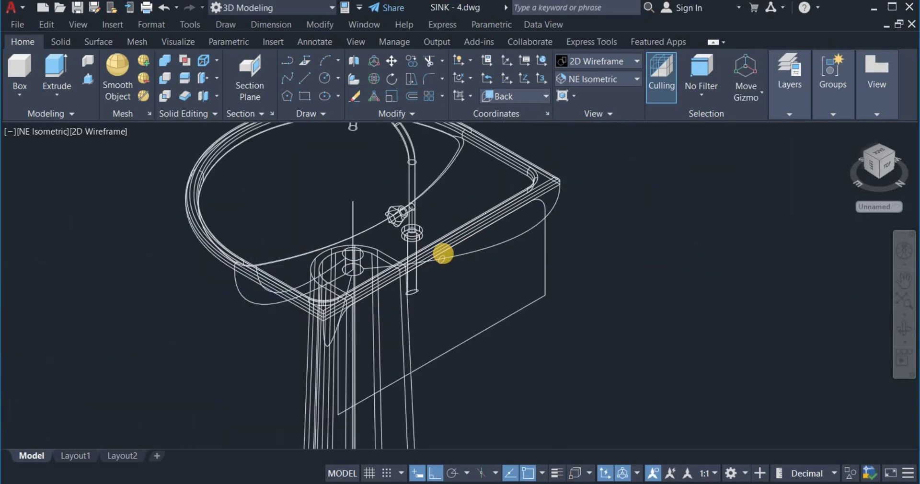
- Move the rounded rectangle and its circle 20 straight down from the basin's back edge
{"action": "scroll", "coordinate": [448, 292], "scroll_direction": "up", "scroll_amount": 6}
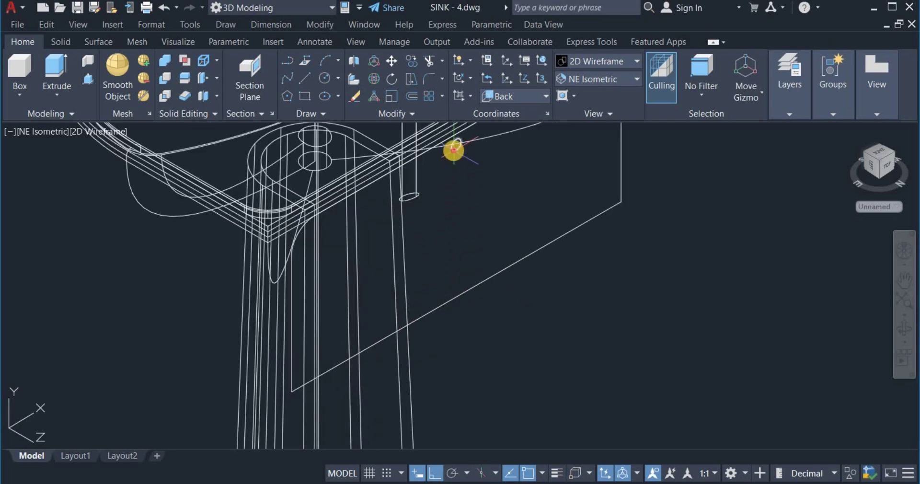
{"action": "left_click", "coordinate": [481, 283]}
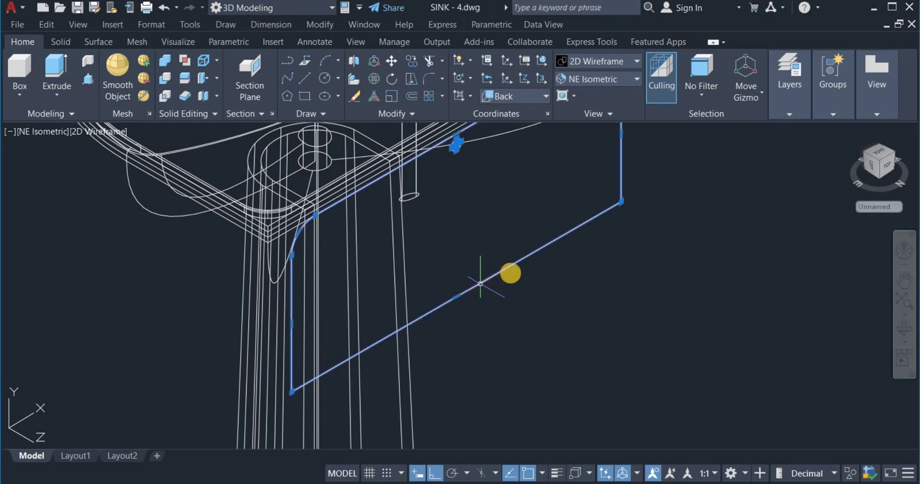
{"action": "left_click", "coordinate": [392, 61]}
{"action": "left_click", "coordinate": [475, 205]}
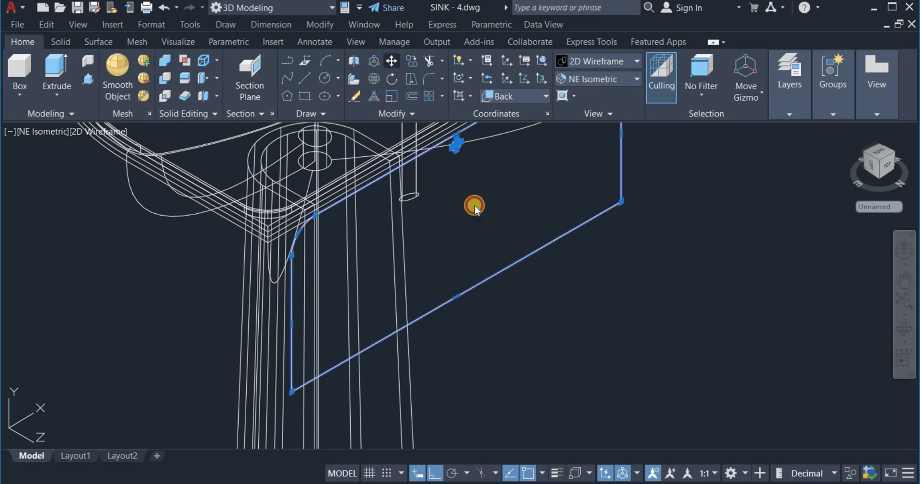
{"action": "left_click", "coordinate": [595, 262]}
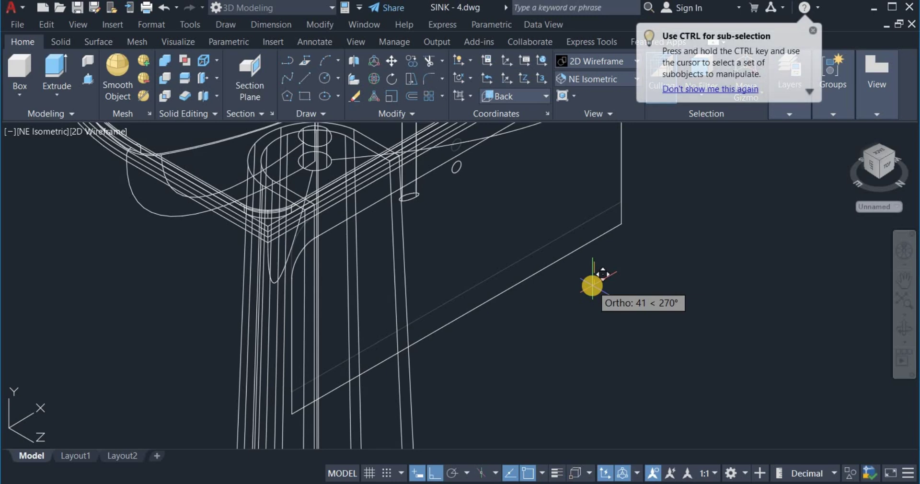
{"action": "type", "text": "20"}
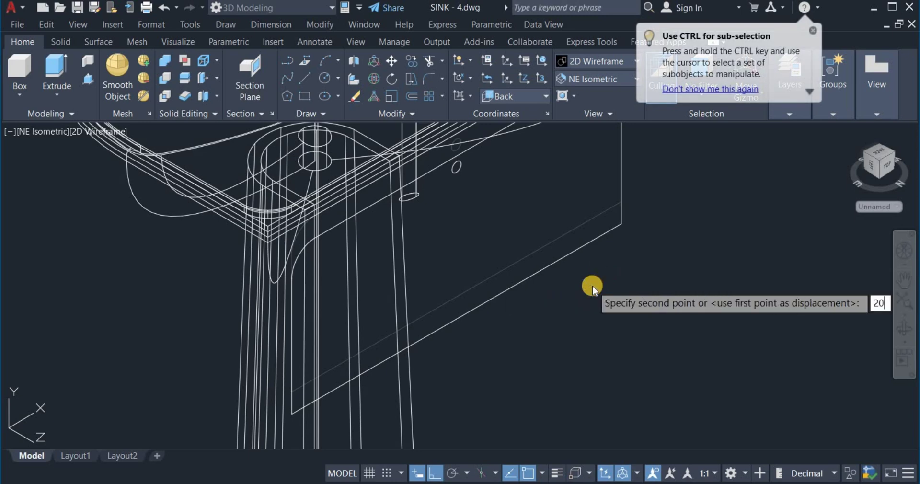
{"action": "key", "text": "Return"}
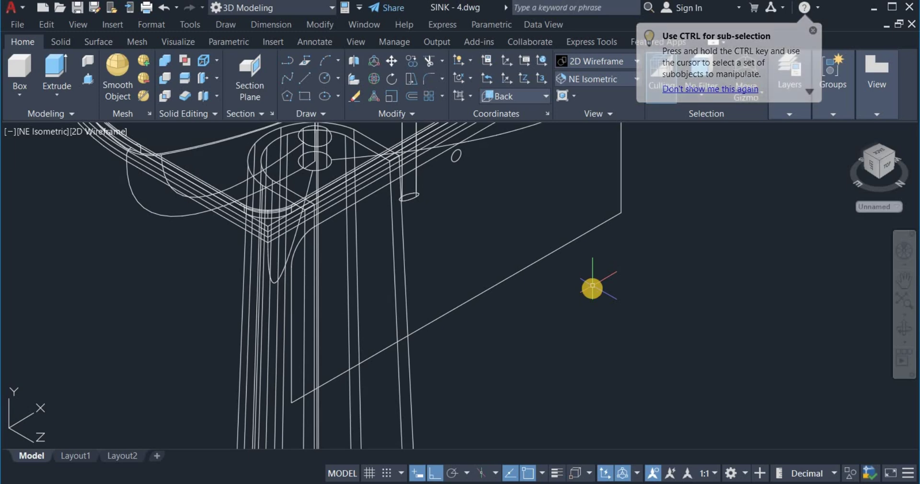
- Extrude the rounded rectangle from the basin's back side inward beneath the faucet ledge
{"action": "scroll", "coordinate": [593, 288], "scroll_direction": "down", "scroll_amount": 4}
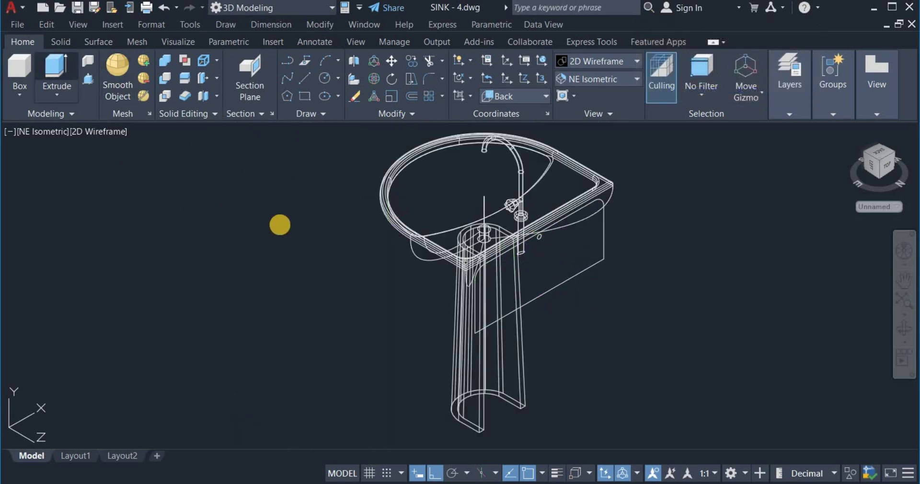
{"action": "left_click", "coordinate": [538, 298]}
{"action": "right_click", "coordinate": [547, 315]}
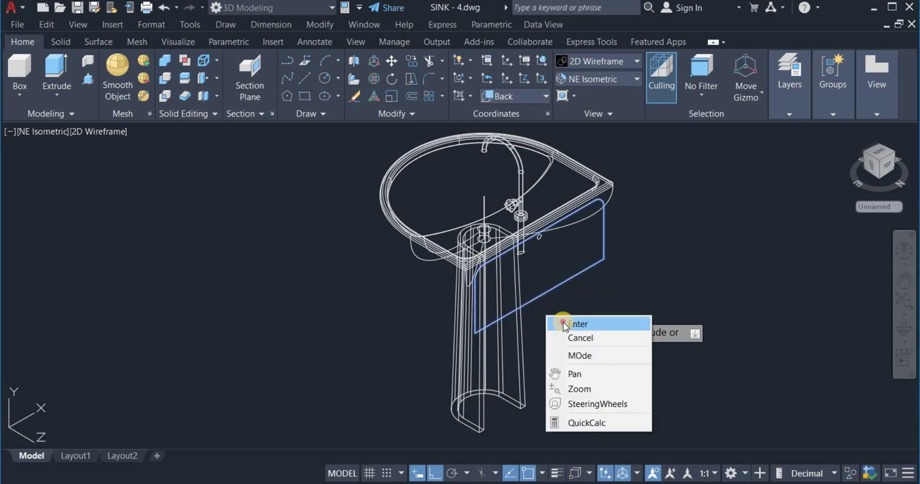
{"action": "left_click", "coordinate": [564, 326]}
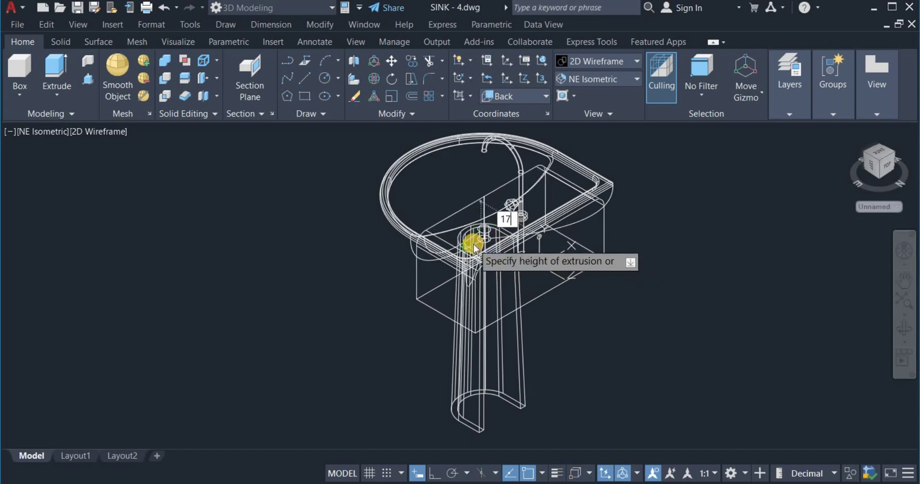
{"action": "key", "text": "Return"}
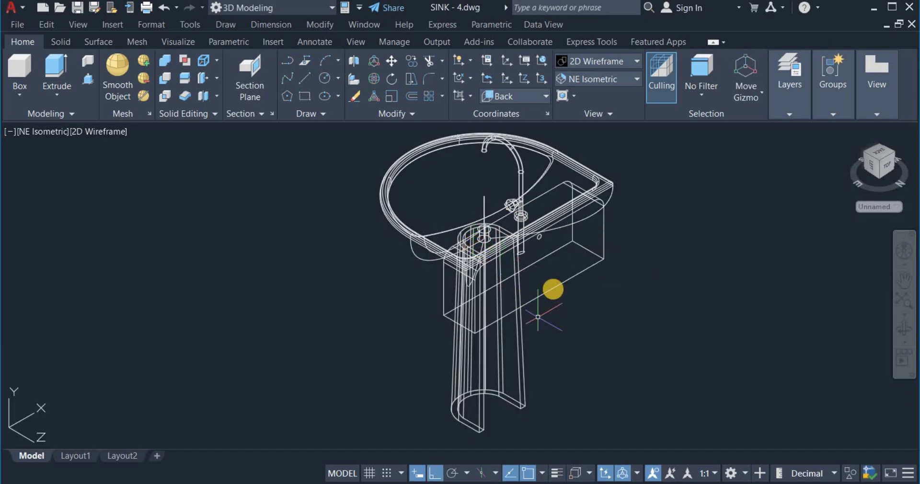
- Extrude the small circle from the basin's back side inward so it reaches into the bowl
{"action": "left_click", "coordinate": [57, 72]}
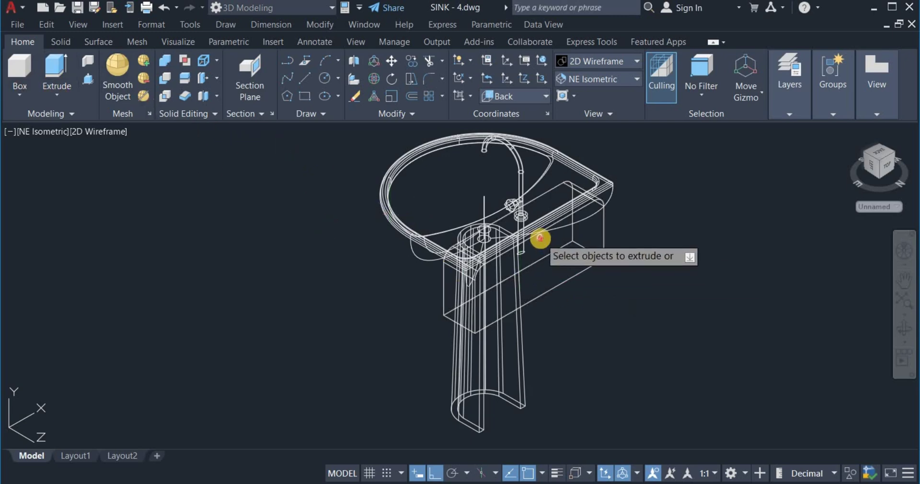
{"action": "right_click", "coordinate": [660, 295]}
{"action": "left_click", "coordinate": [672, 299]}
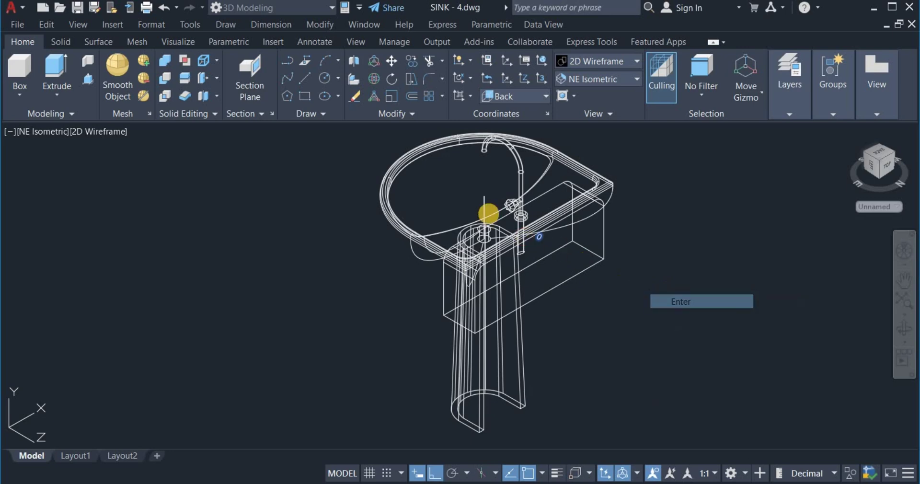
{"action": "left_click", "coordinate": [487, 201]}
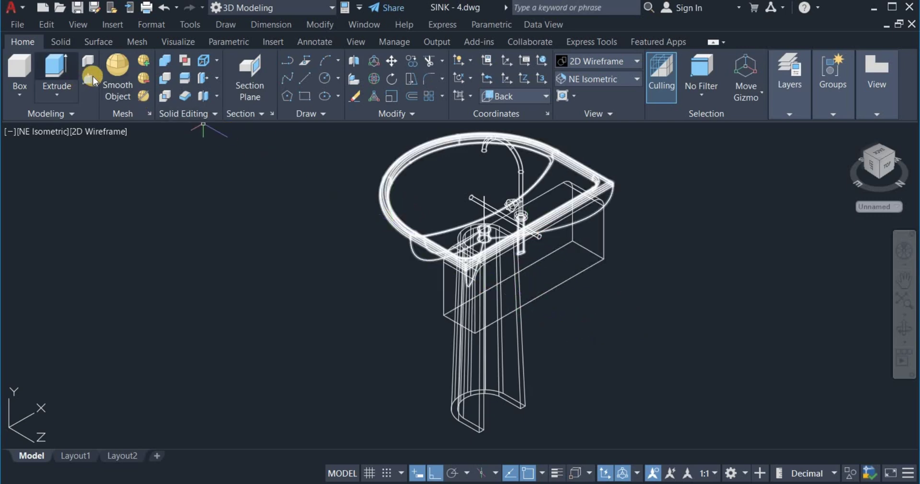
- Subtract the extruded rounded block and the small cylinder from the washbasin solid
{"action": "left_click", "coordinate": [165, 79]}
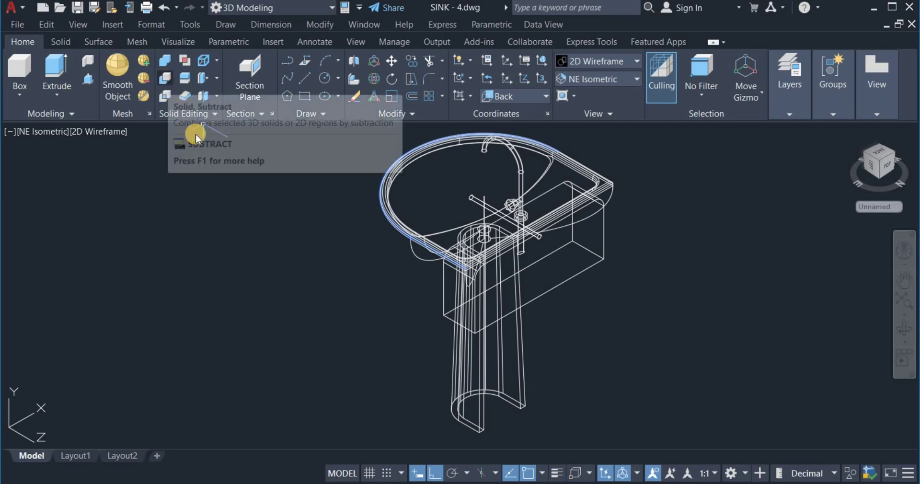
{"action": "left_click", "coordinate": [401, 226]}
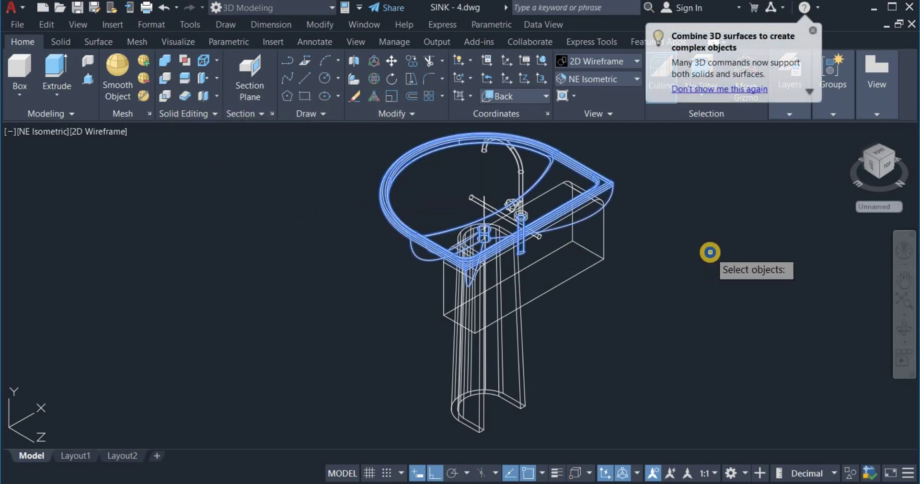
{"action": "right_click", "coordinate": [711, 253]}
{"action": "left_click", "coordinate": [572, 277]}
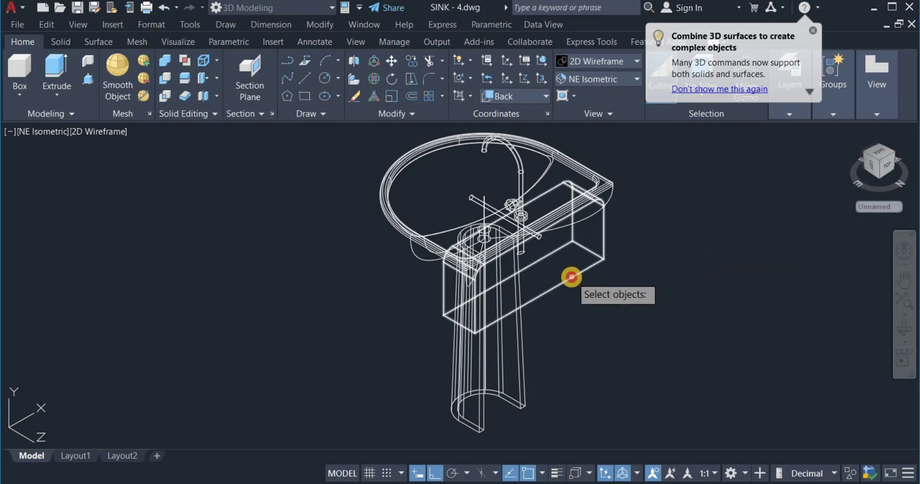
{"action": "left_click", "coordinate": [536, 244]}
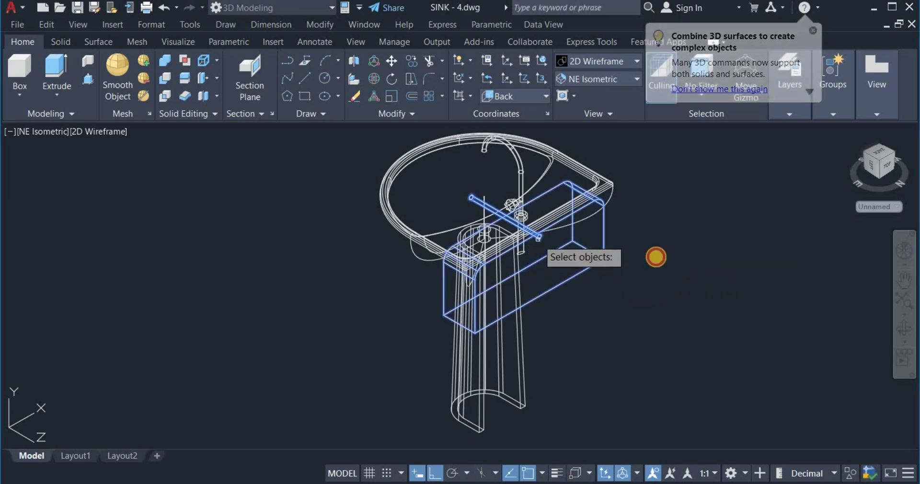
{"action": "right_click", "coordinate": [688, 235]}
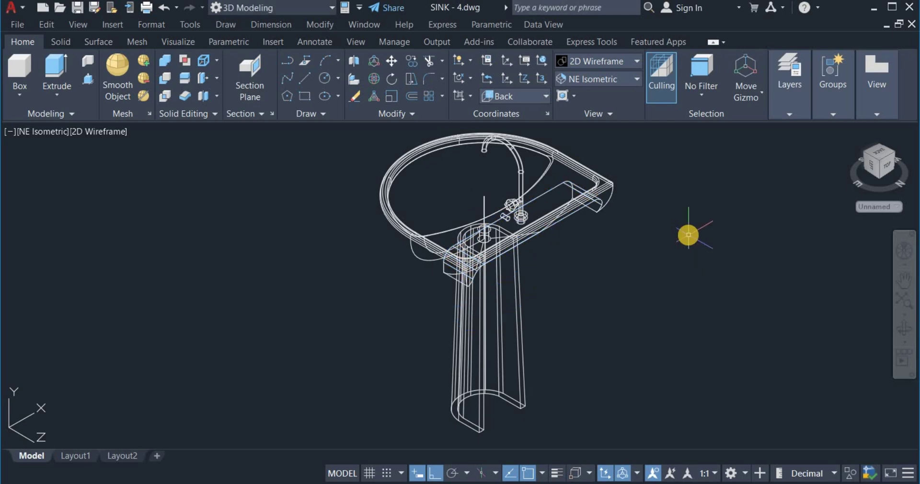
- Apply the Shades of Gray visual style and orbit the model to a low view of the recess in the basin's back
{"action": "left_click", "coordinate": [597, 62]}
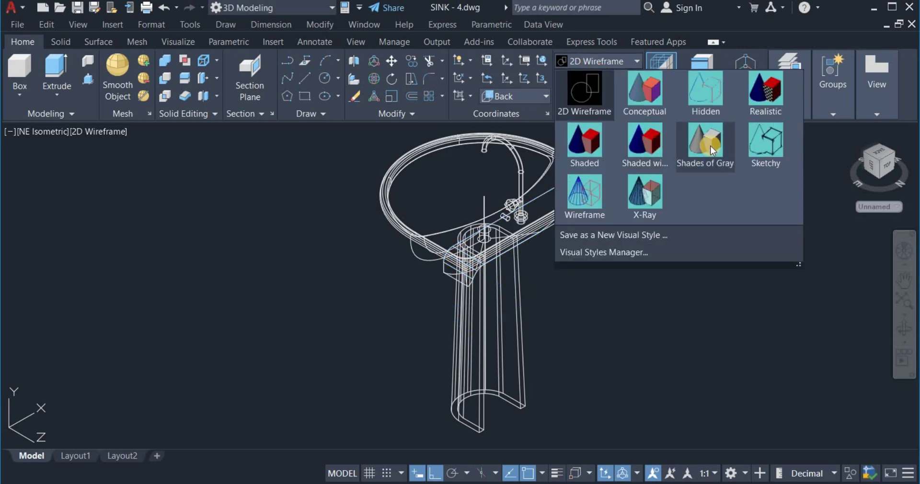
{"action": "left_click", "coordinate": [711, 149]}
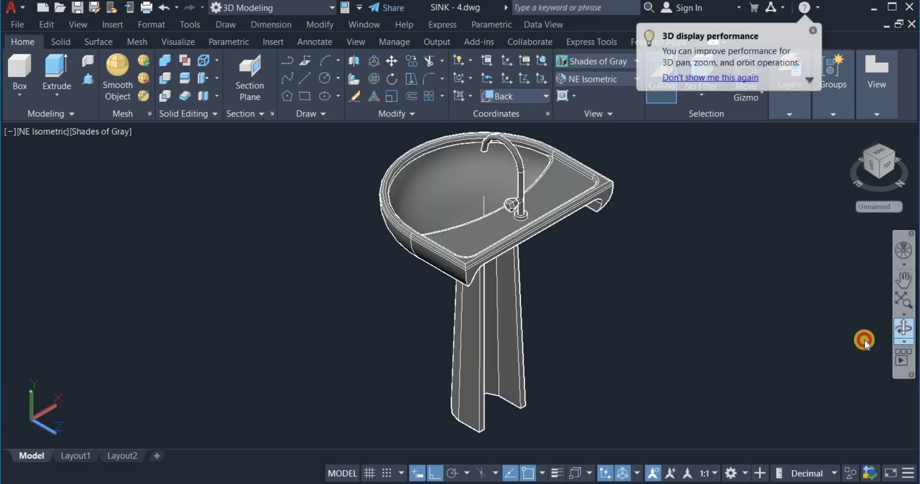
{"action": "left_click_drag", "start_coordinate": [709, 307], "coordinate": [668, 299]}
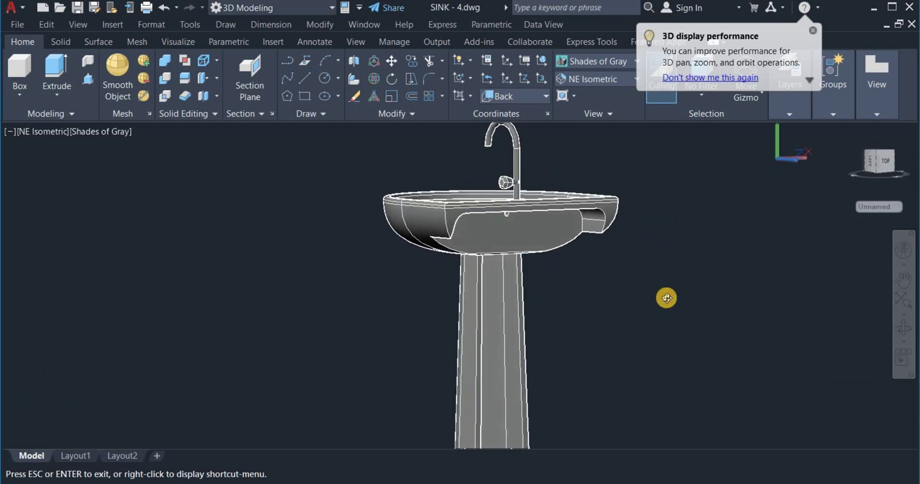
{"action": "right_click", "coordinate": [663, 301]}
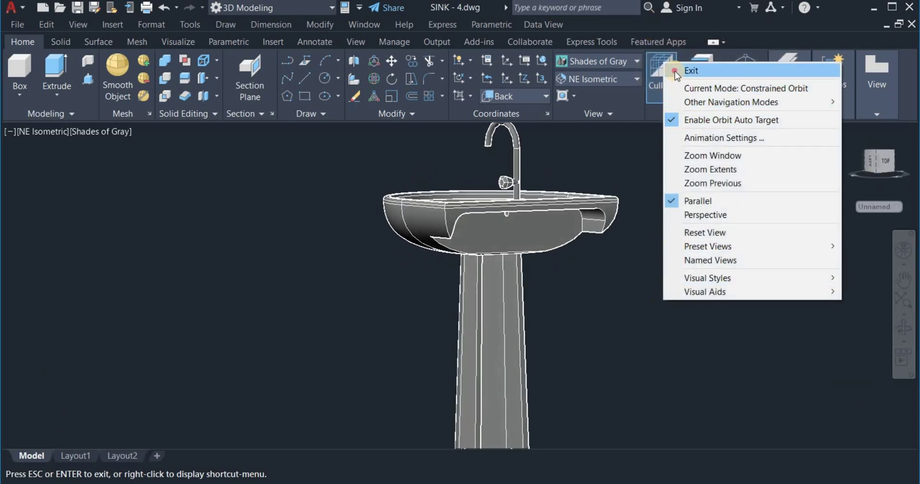
{"action": "left_click", "coordinate": [675, 71]}
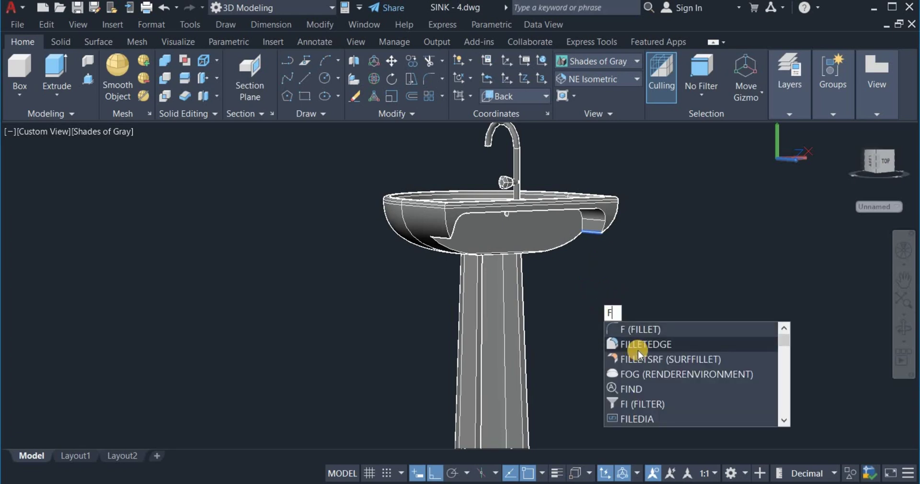
- Fillet the short lower edge at one end of the recess beneath the basin's back with a radius of 10
{"action": "left_click", "coordinate": [639, 353]}
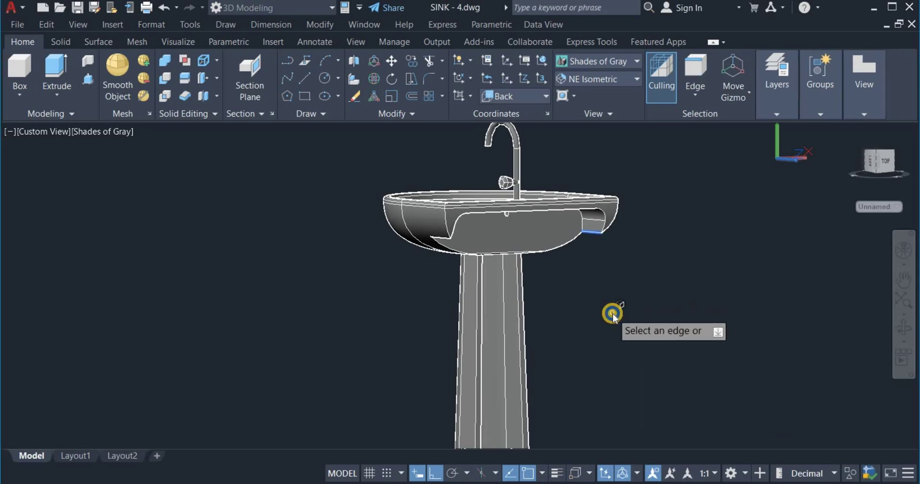
{"action": "right_click", "coordinate": [614, 315]}
{"action": "left_click", "coordinate": [640, 395]}
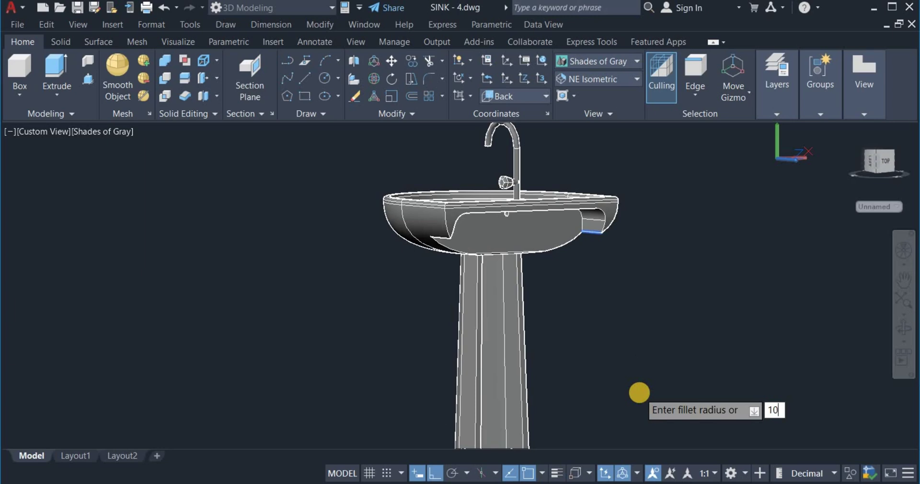
{"action": "key", "text": "Return"}
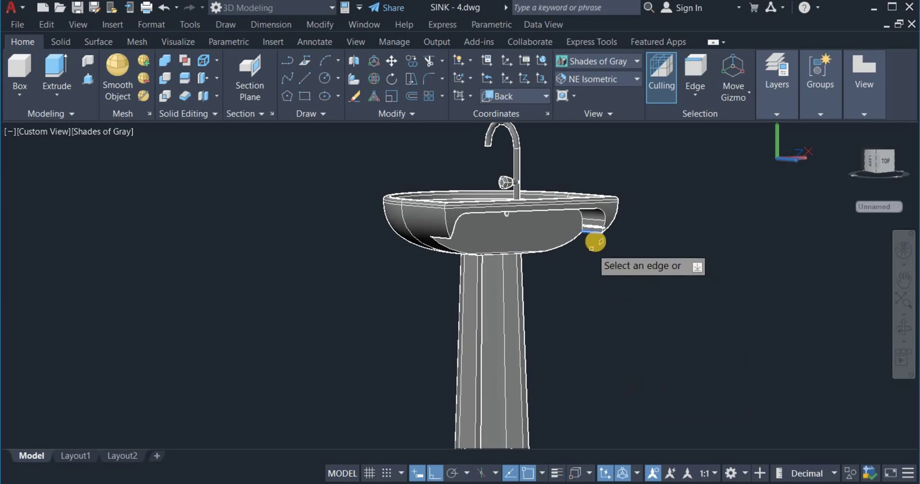
{"action": "left_click", "coordinate": [594, 232]}
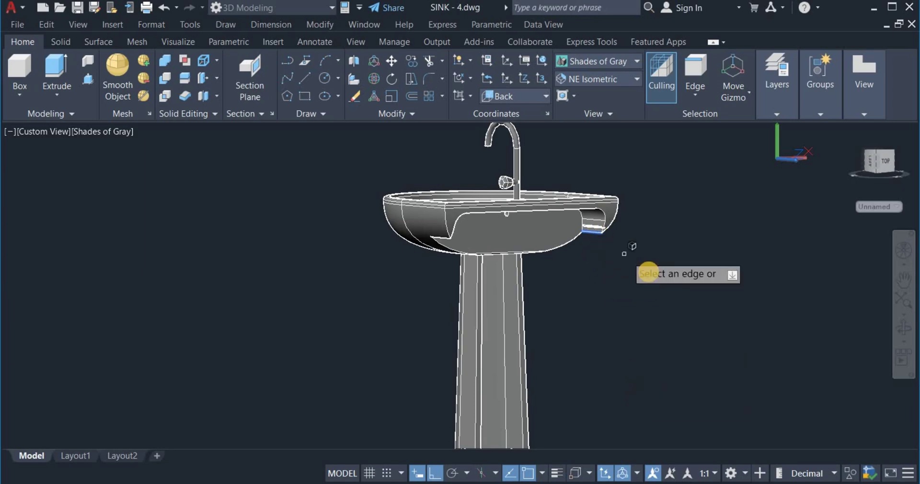
{"action": "right_click", "coordinate": [655, 275]}
{"action": "left_click", "coordinate": [669, 277]}
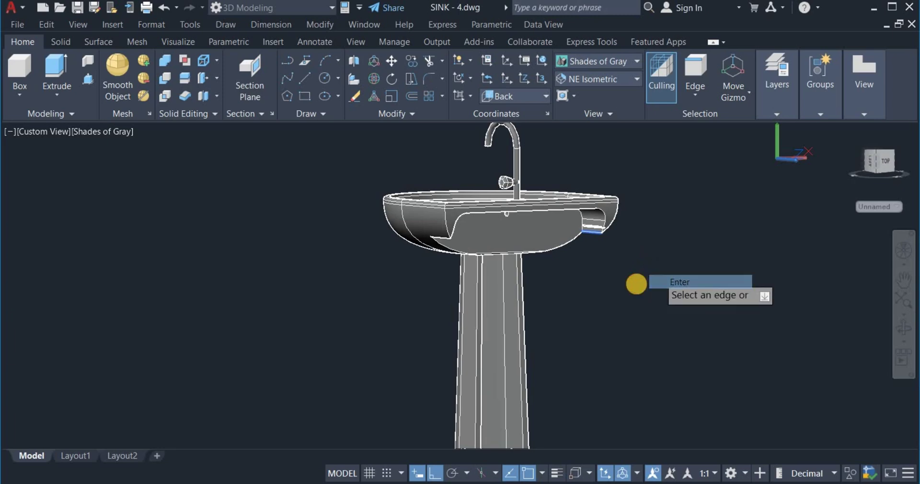
{"action": "right_click", "coordinate": [561, 292]}
{"action": "left_click", "coordinate": [588, 303]}
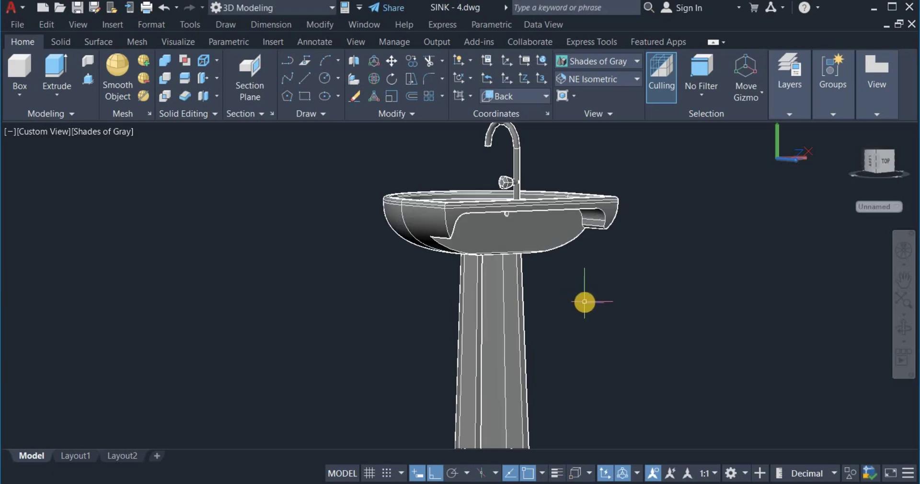
- Fillet the matching short lower edge at the opposite end of the recess with the same radius
{"action": "right_click", "coordinate": [585, 302]}
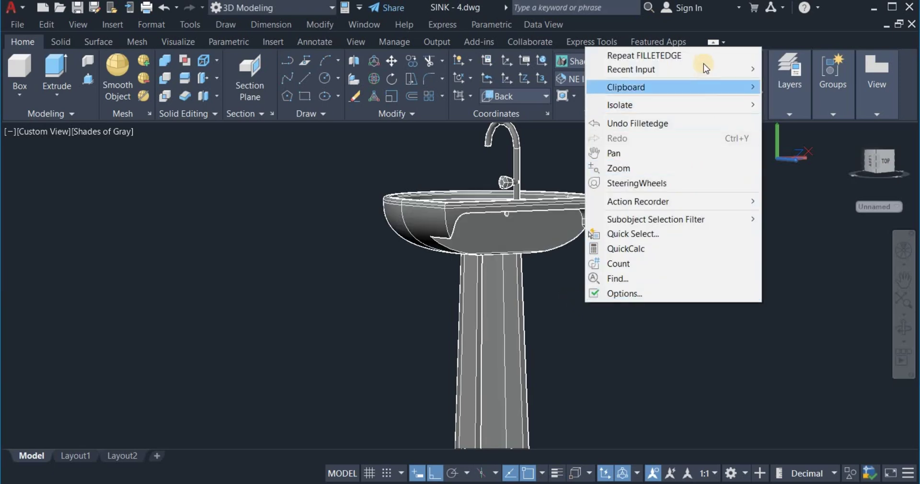
{"action": "left_click", "coordinate": [713, 54]}
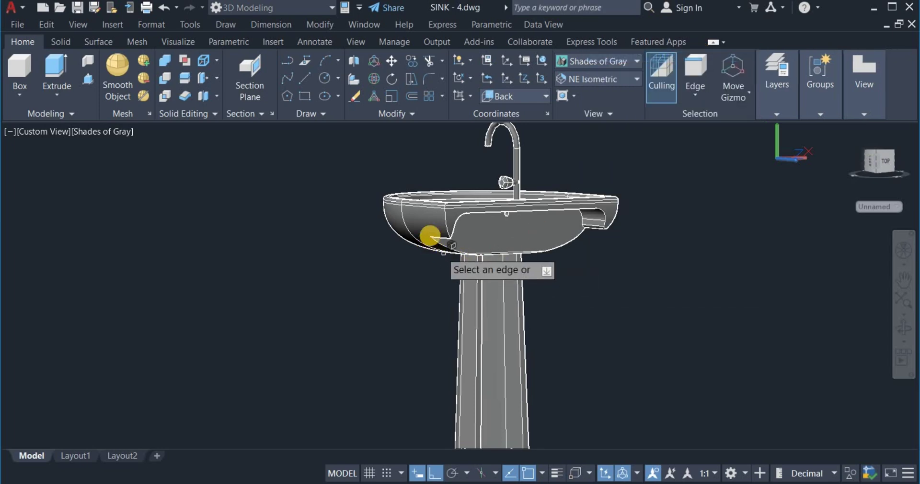
{"action": "scroll", "coordinate": [431, 224], "scroll_direction": "up", "scroll_amount": 2}
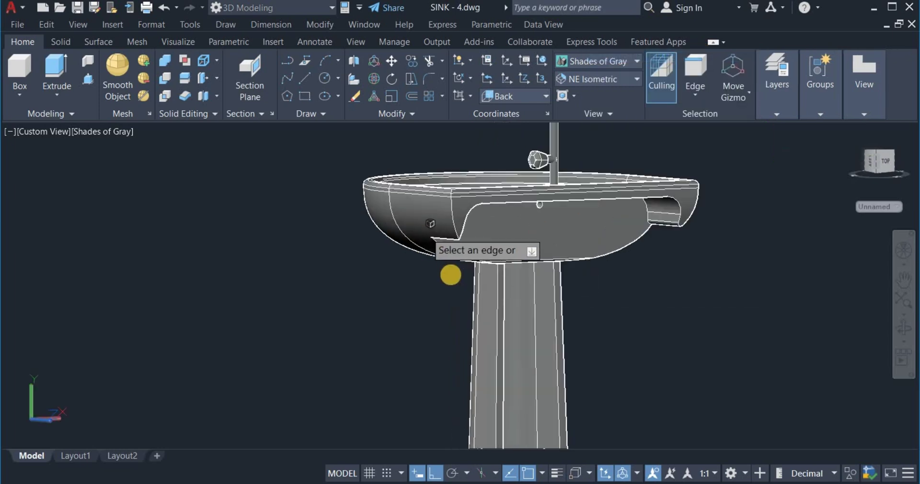
{"action": "left_click", "coordinate": [444, 238]}
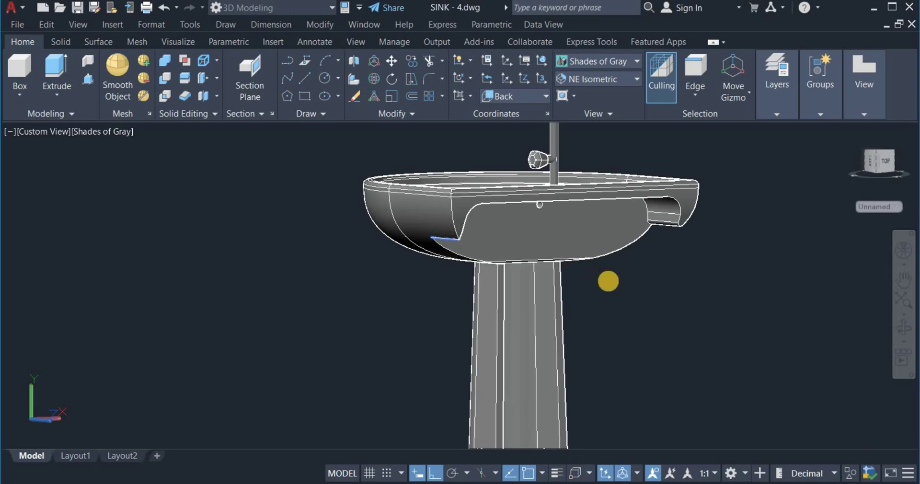
{"action": "right_click", "coordinate": [637, 286]}
{"action": "left_click", "coordinate": [642, 293]}
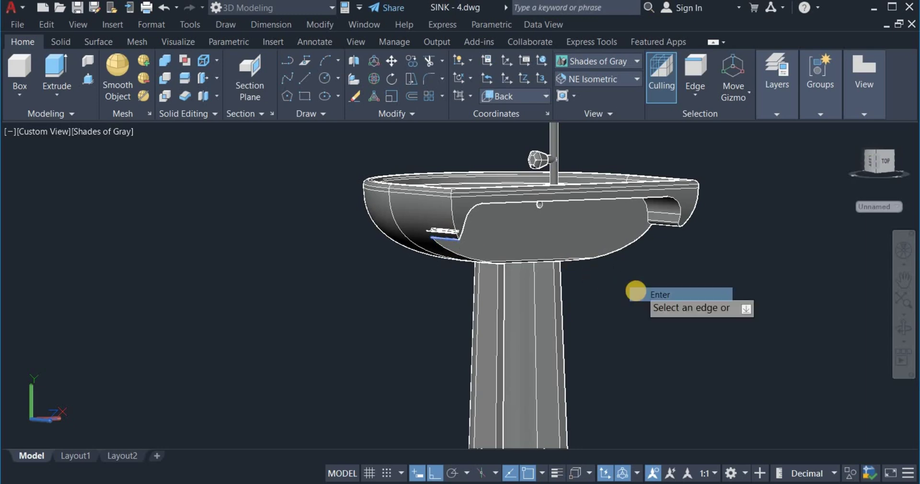
{"action": "right_click", "coordinate": [637, 291]}
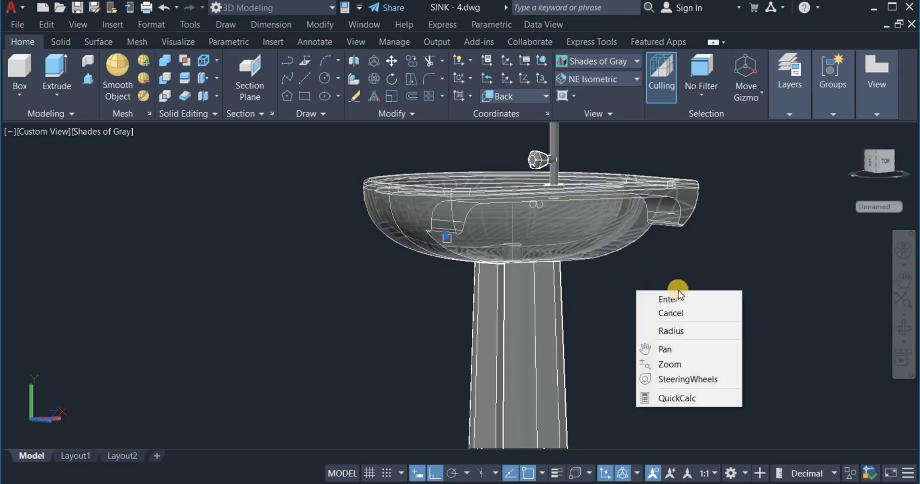
{"action": "left_click", "coordinate": [642, 301]}
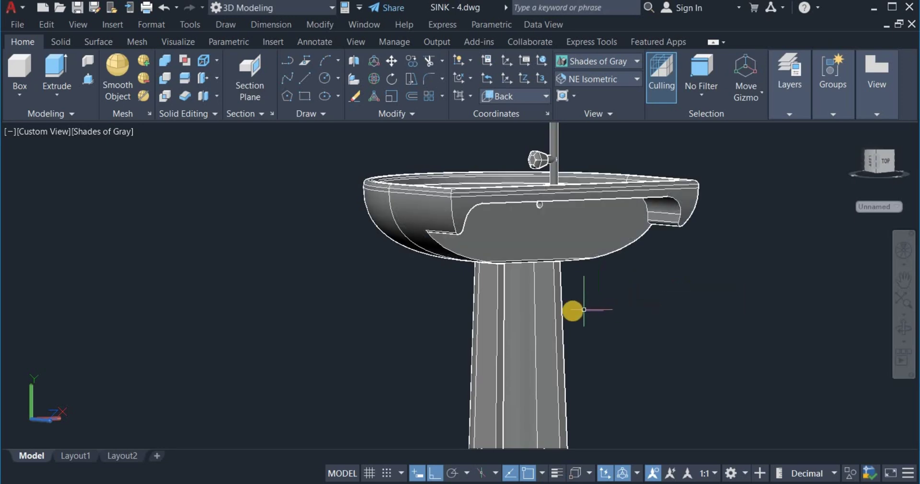
- Orbit the model to its front and erase the leftover vertical line standing above the drain hole
{"action": "left_click", "coordinate": [904, 328]}
{"action": "left_click_drag", "start_coordinate": [623, 295], "coordinate": [548, 229]}
{"action": "middle_click_drag", "start_coordinate": [547, 231], "coordinate": [463, 262]}
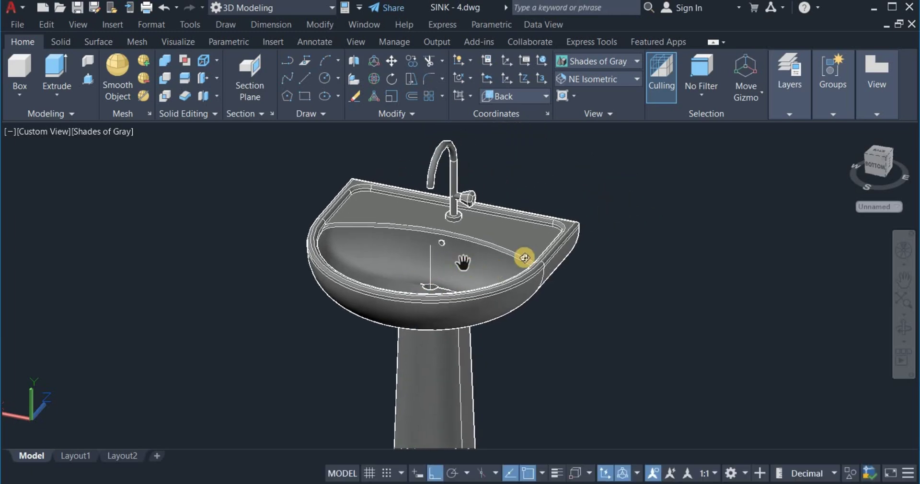
{"action": "right_click", "coordinate": [610, 297]}
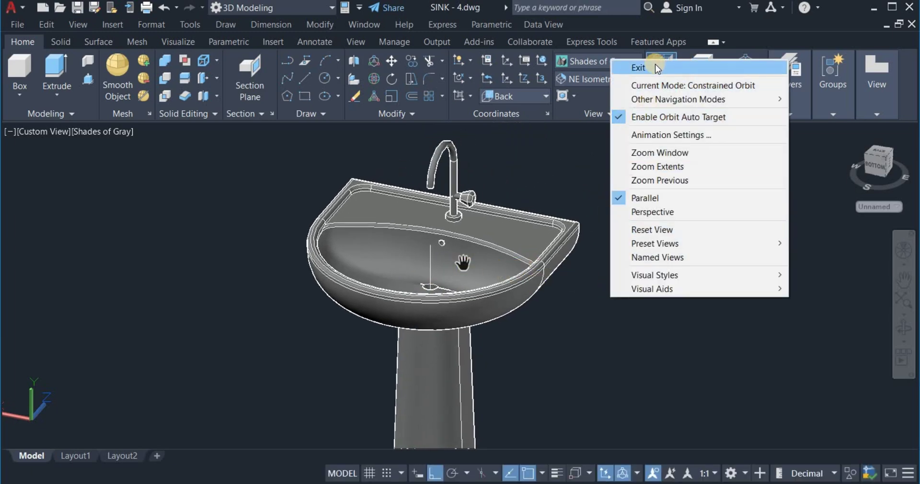
{"action": "left_click", "coordinate": [655, 65]}
{"action": "left_click", "coordinate": [447, 268]}
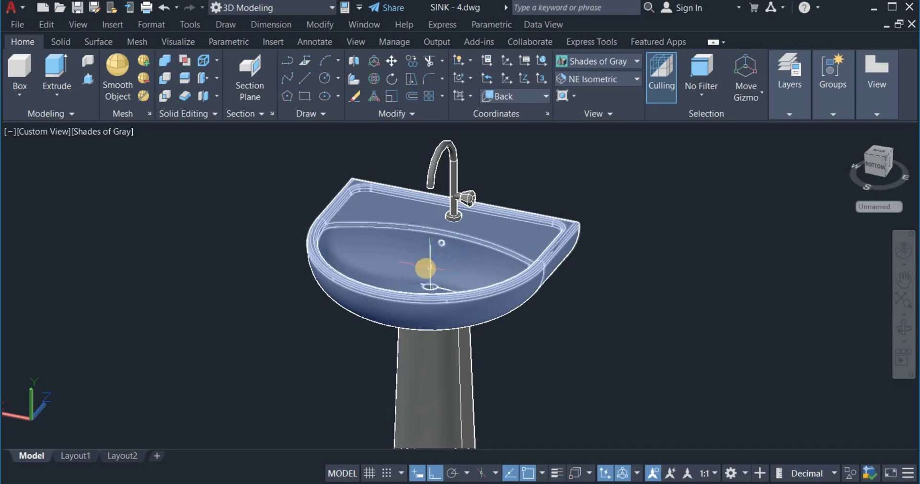
{"action": "scroll", "coordinate": [430, 268], "scroll_direction": "up", "scroll_amount": 5}
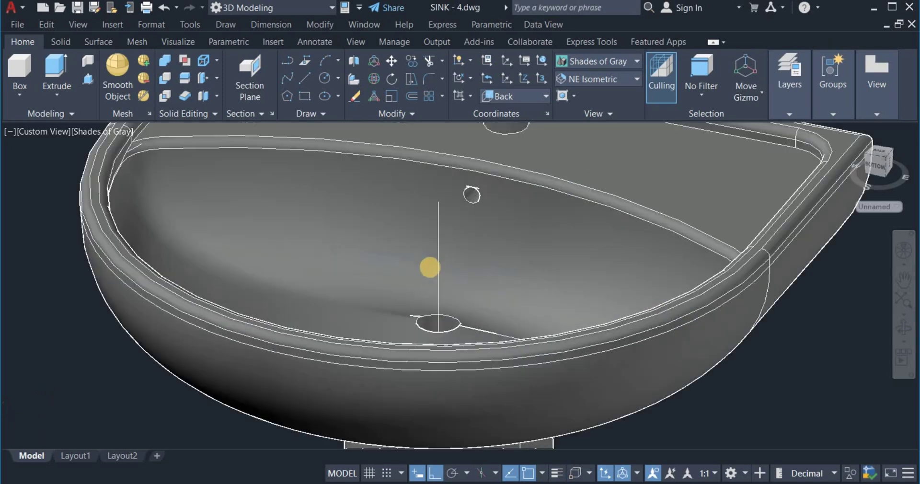
{"action": "left_click", "coordinate": [464, 289]}
{"action": "right_click", "coordinate": [712, 398]}
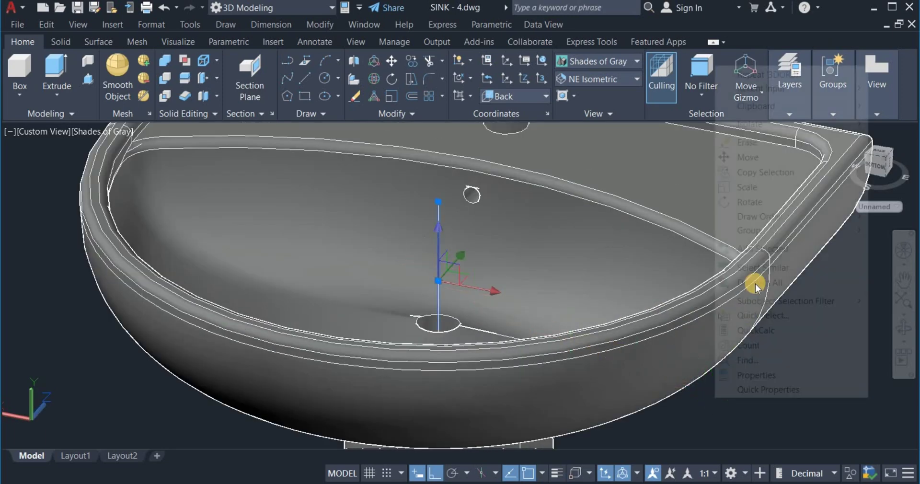
{"action": "left_click", "coordinate": [747, 143]}
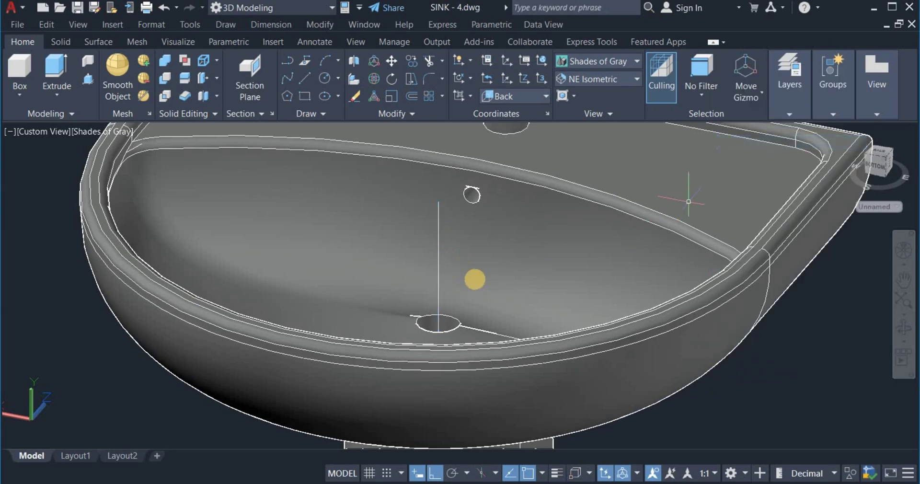
{"action": "scroll", "coordinate": [382, 344], "scroll_direction": "down", "scroll_amount": 5}
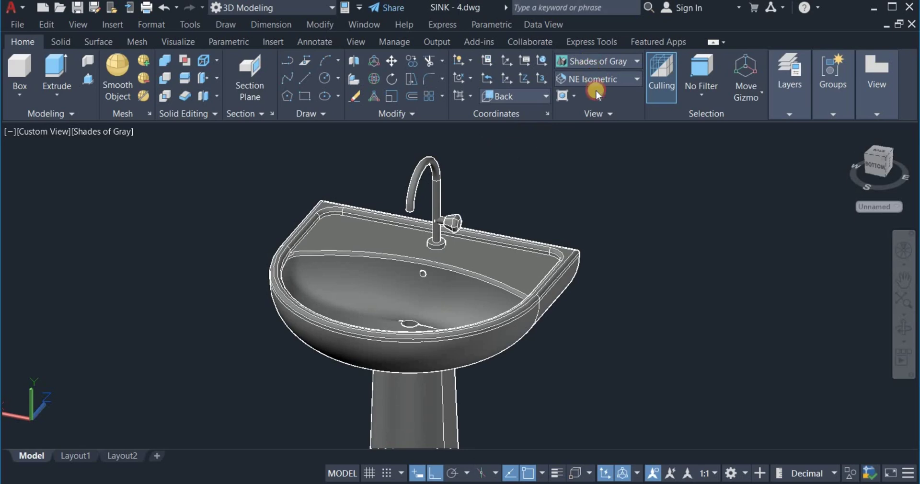
- Apply the Realistic visual style and orbit around the washbasin, finishing on a raised front view of the bowl
{"action": "left_click", "coordinate": [596, 61]}
{"action": "left_click", "coordinate": [766, 94]}
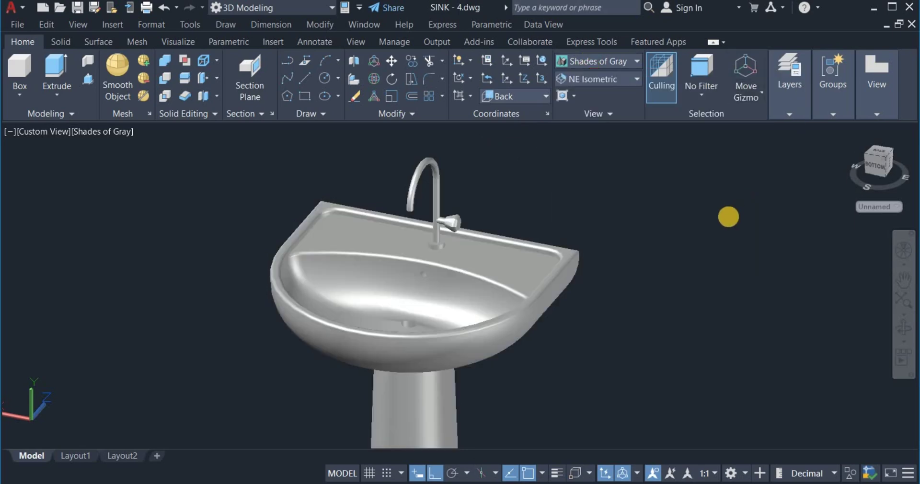
{"action": "left_click", "coordinate": [904, 329]}
{"action": "left_click_drag", "start_coordinate": [714, 360], "coordinate": [507, 325]}
{"action": "left_click_drag", "start_coordinate": [513, 365], "coordinate": [653, 358]}
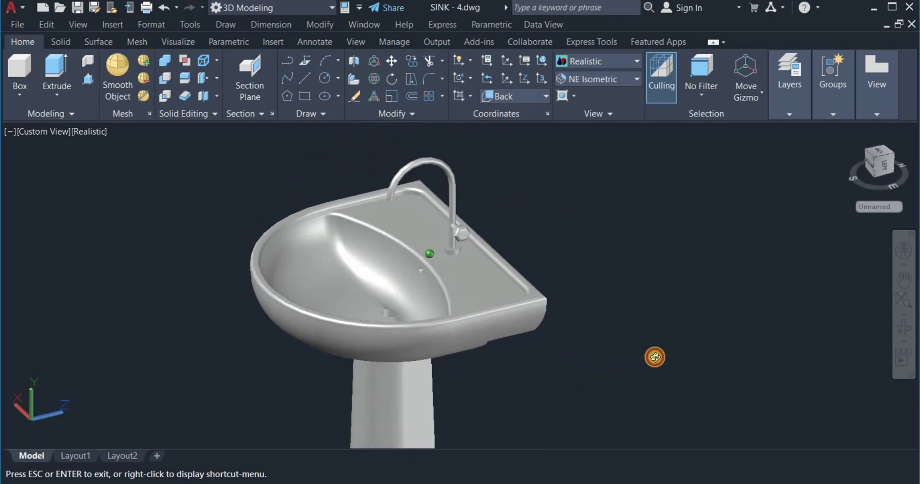
{"action": "left_click_drag", "start_coordinate": [522, 368], "coordinate": [571, 387]}
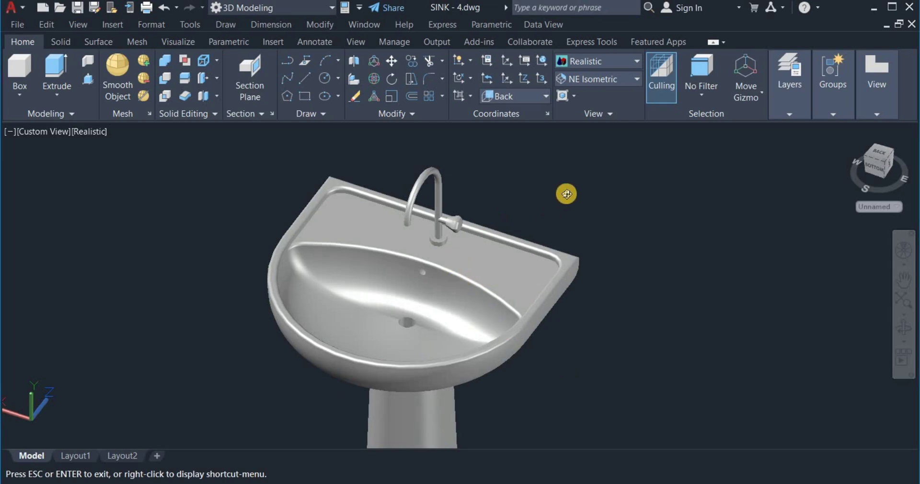
{"action": "right_click", "coordinate": [567, 193]}
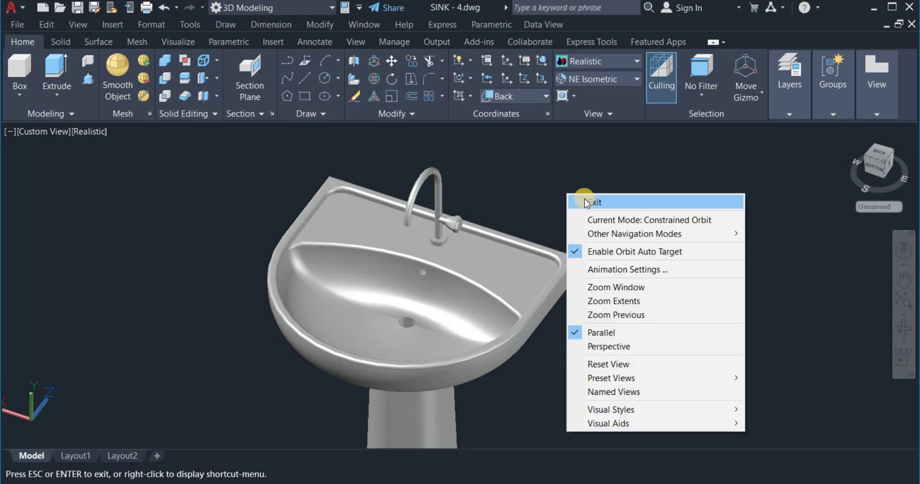
{"action": "left_click", "coordinate": [576, 202]}
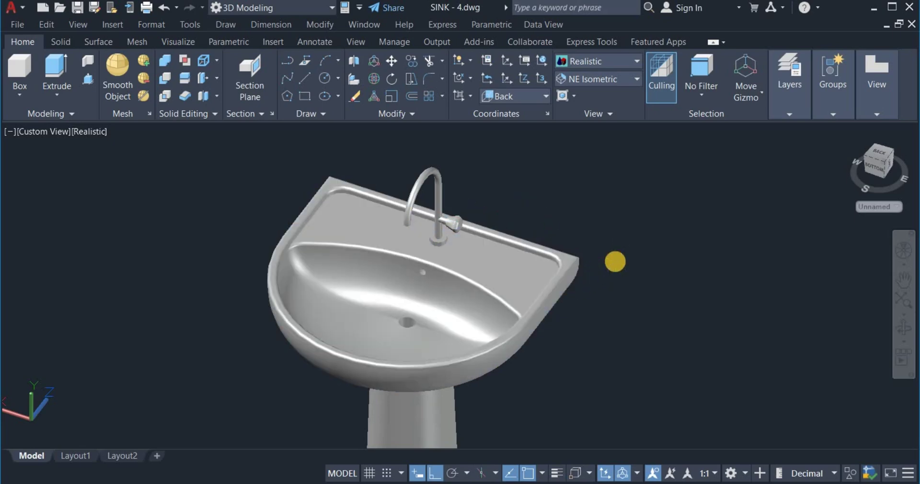
- Open the Materials Browser and show the Ceramic category of the Autodesk Library, keeping the washbasin visible beside it
{"action": "middle_click_drag", "start_coordinate": [614, 260], "coordinate": [439, 243]}
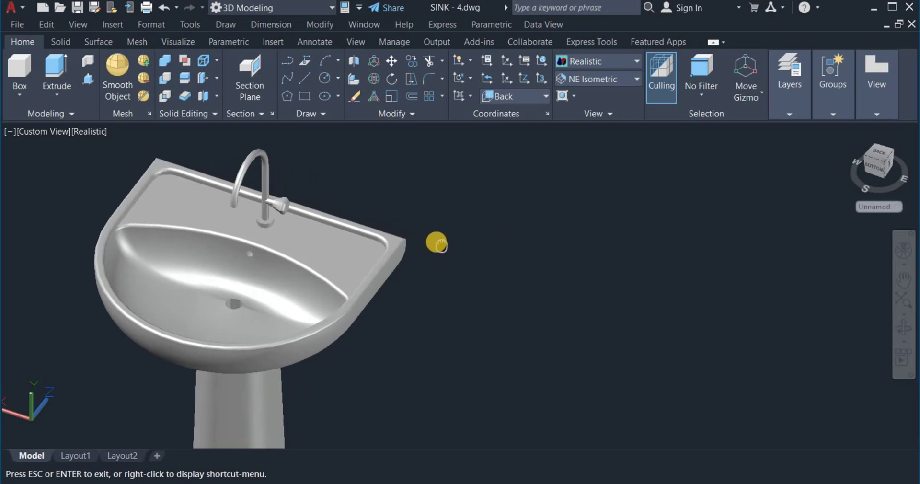
{"action": "scroll", "coordinate": [435, 241], "scroll_direction": "down", "scroll_amount": 1}
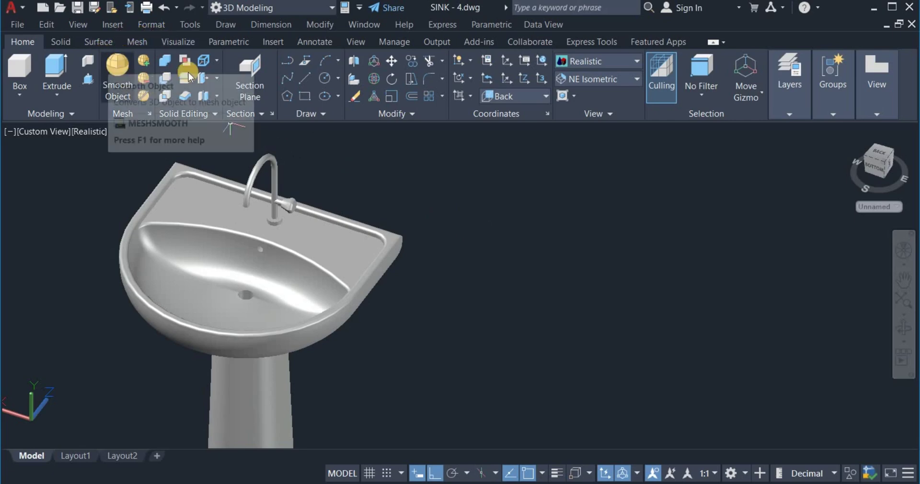
{"action": "left_click", "coordinate": [189, 44]}
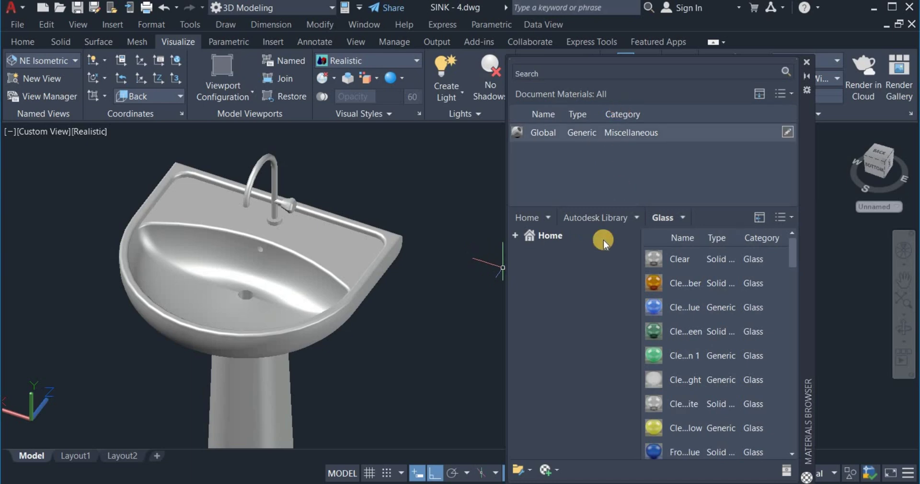
{"action": "left_click", "coordinate": [515, 236]}
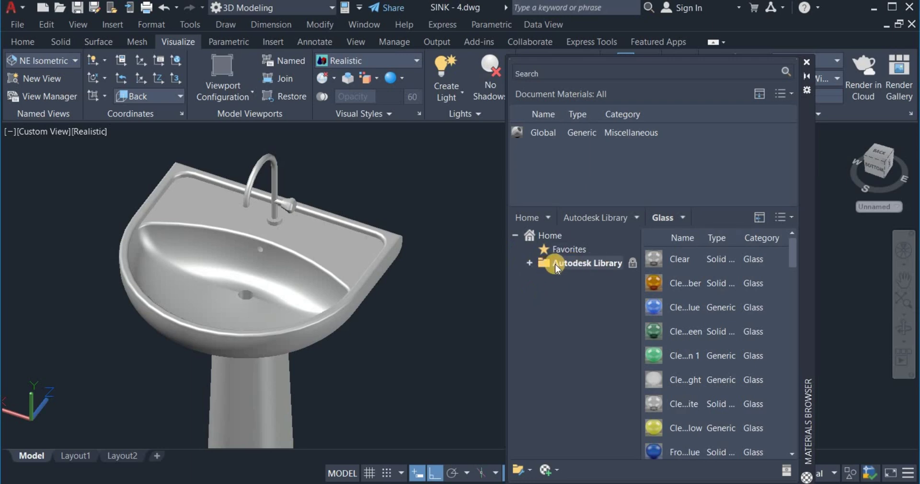
{"action": "left_click", "coordinate": [531, 264]}
{"action": "left_click", "coordinate": [578, 359]}
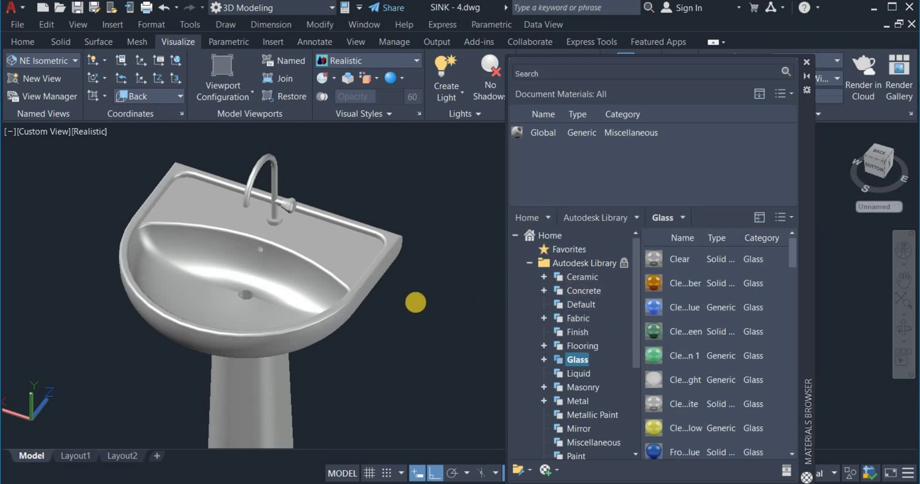
{"action": "left_click", "coordinate": [584, 278]}
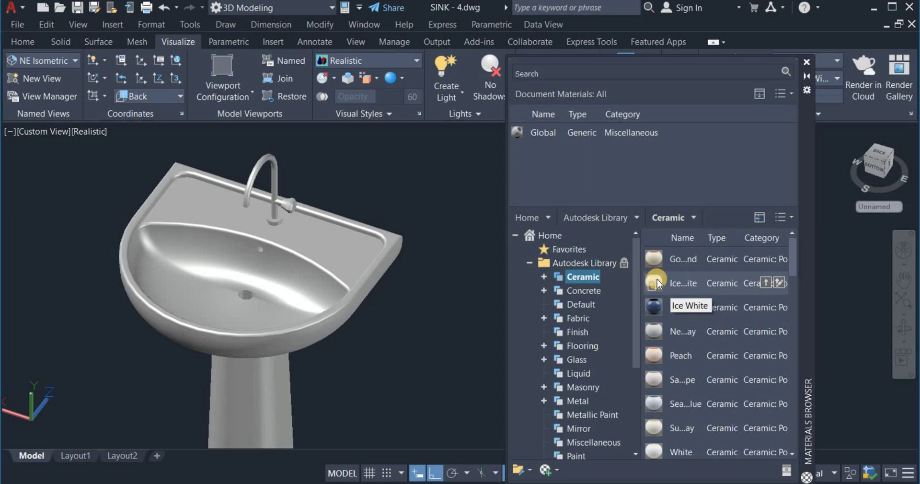
- Assign the Ice White ceramic material to the washbasin and its pedestal
{"action": "left_click_drag", "start_coordinate": [657, 280], "coordinate": [370, 270]}
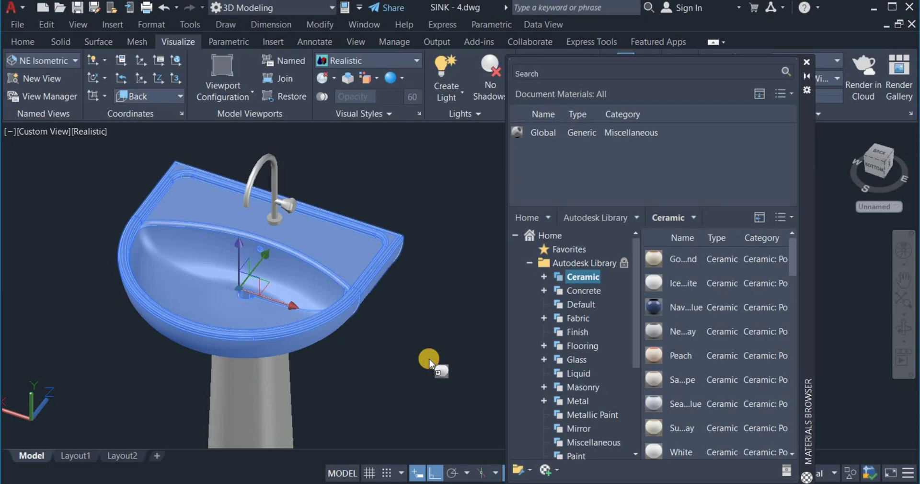
{"action": "left_click_drag", "start_coordinate": [429, 365], "coordinate": [429, 365]}
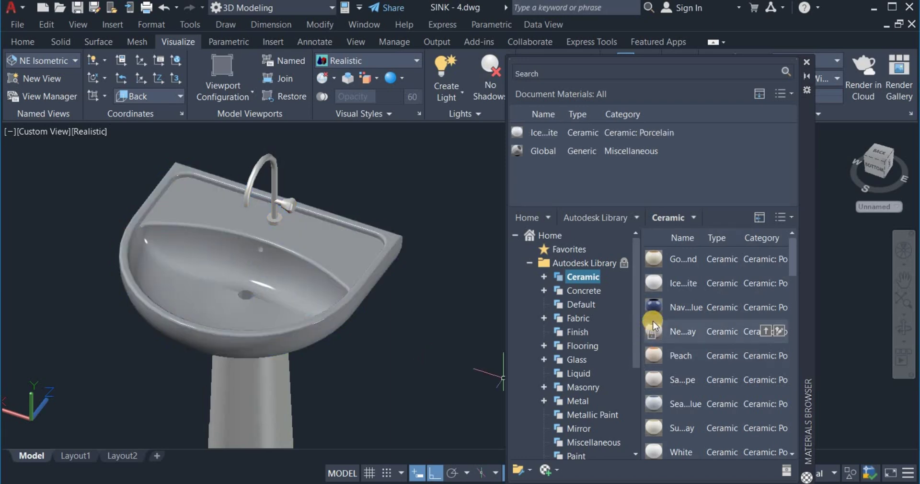
{"action": "left_click_drag", "start_coordinate": [658, 284], "coordinate": [358, 379]}
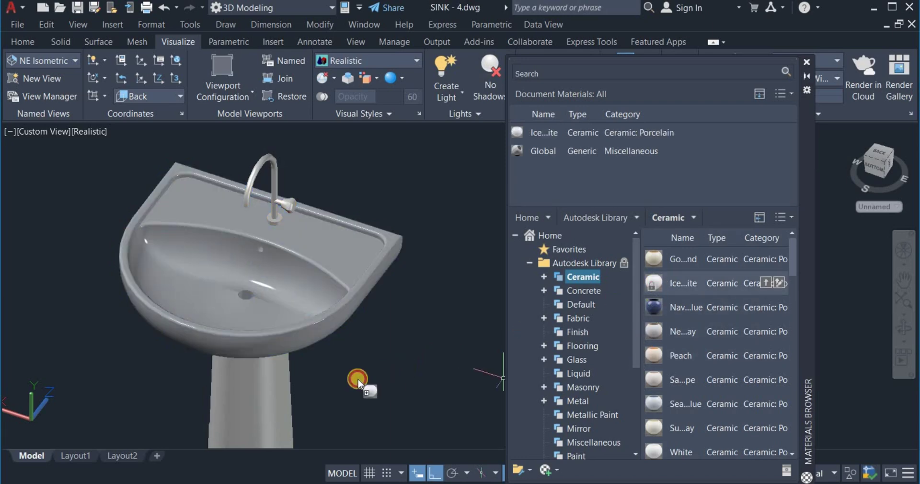
{"action": "left_click_drag", "start_coordinate": [272, 398], "coordinate": [273, 397]}
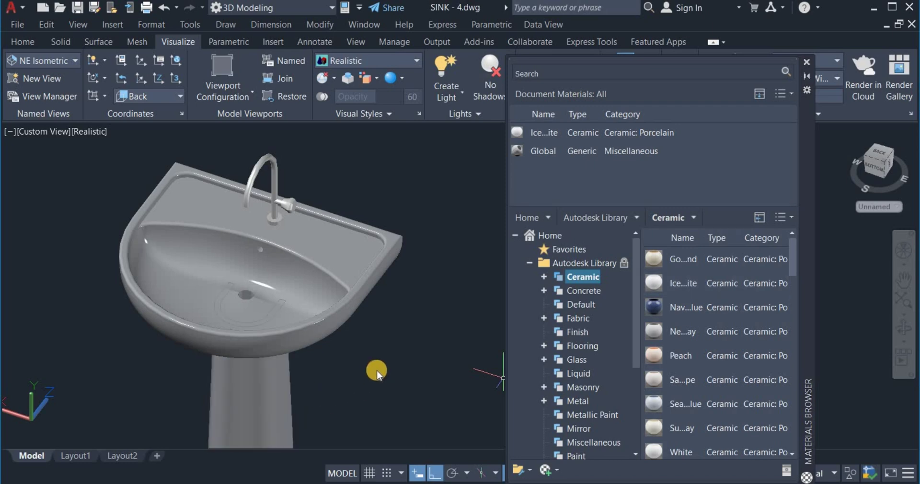
- Assign the black Fine Textured material from the library's Plastic category to the faucet's knob and base ring
{"action": "left_click", "coordinate": [285, 214]}
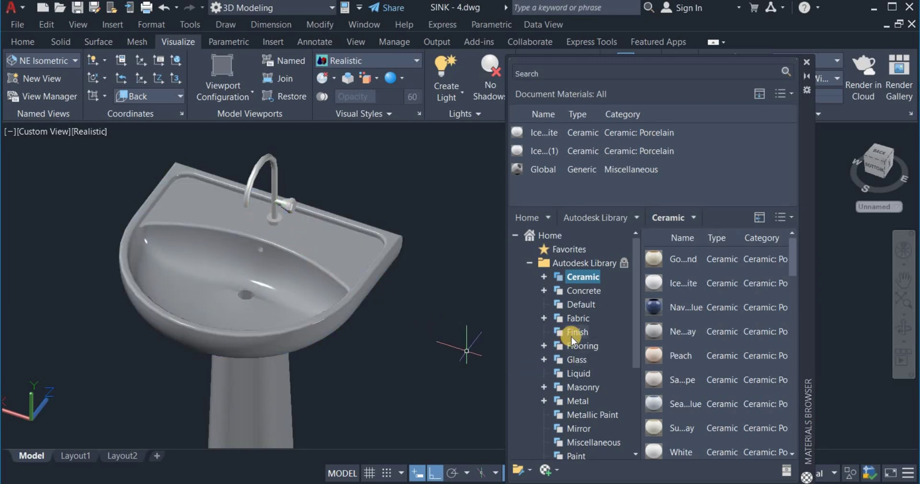
{"action": "scroll", "coordinate": [574, 336], "scroll_direction": "down", "scroll_amount": 2}
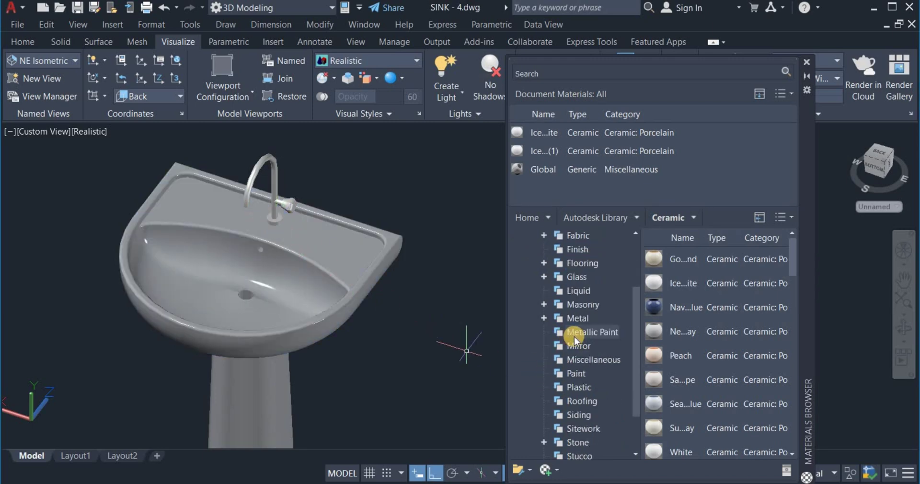
{"action": "left_click", "coordinate": [583, 388]}
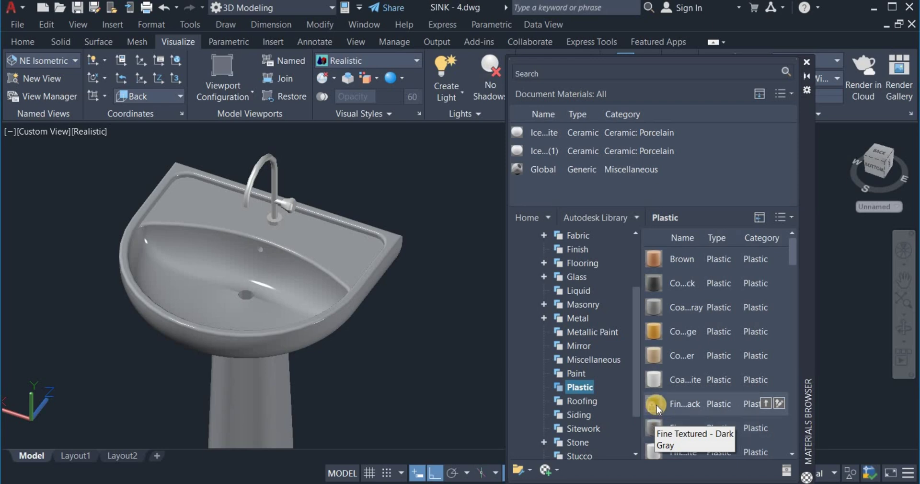
{"action": "left_click", "coordinate": [657, 405]}
{"action": "left_click_drag", "start_coordinate": [656, 405], "coordinate": [396, 310]}
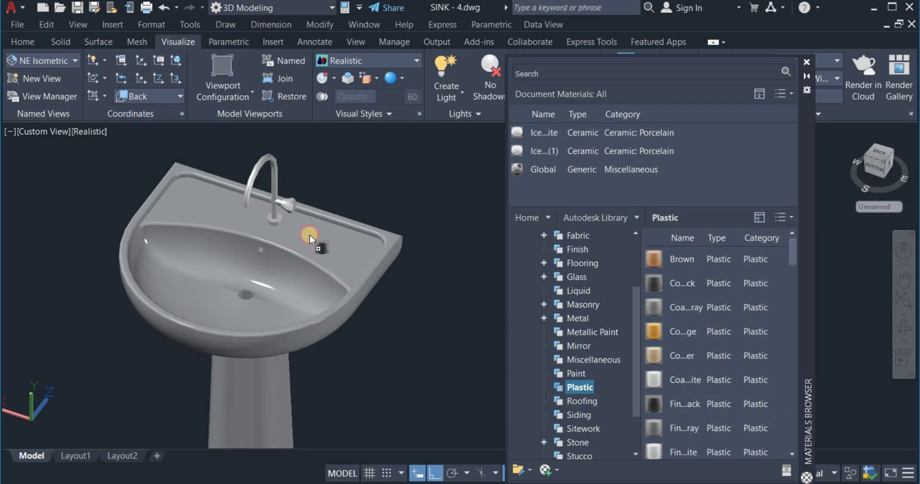
{"action": "left_click", "coordinate": [290, 205]}
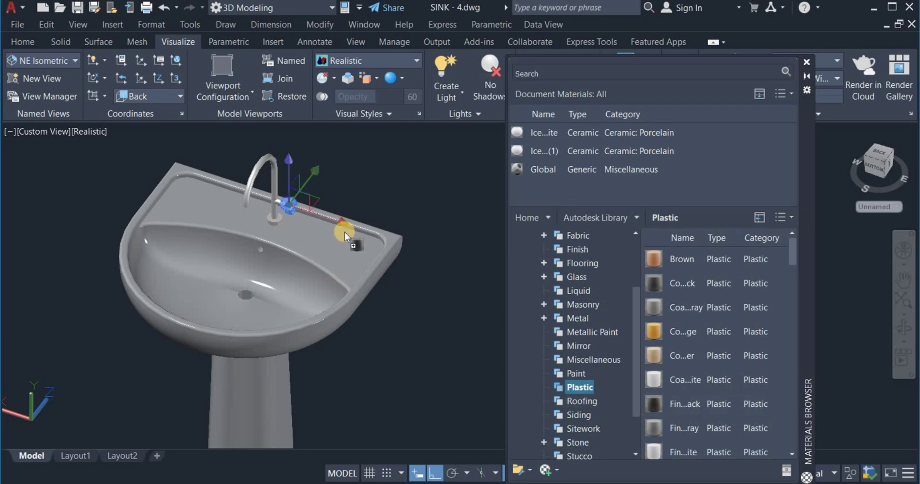
{"action": "left_click_drag", "start_coordinate": [381, 202], "coordinate": [289, 206]}
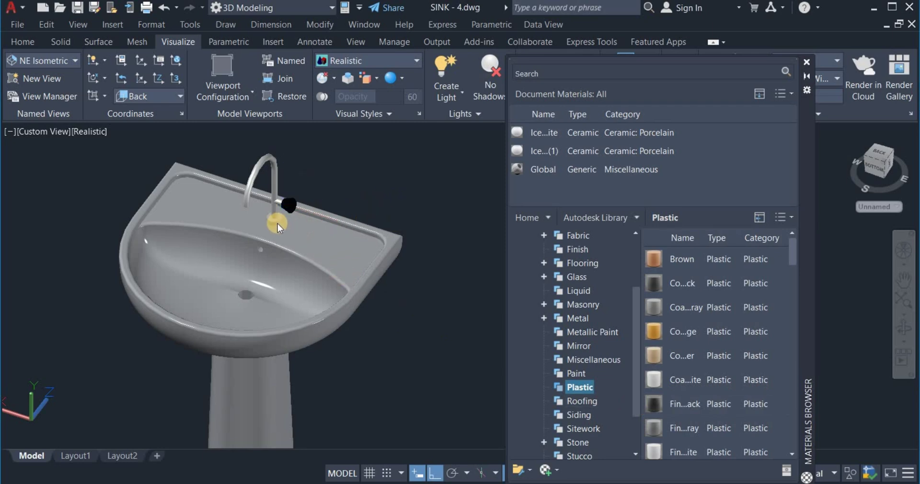
{"action": "left_click_drag", "start_coordinate": [653, 399], "coordinate": [275, 219]}
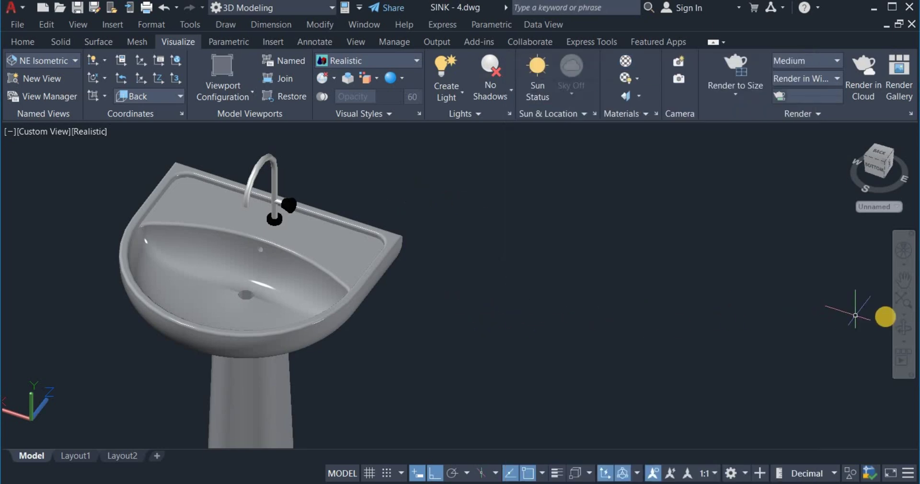
- Close the Materials Browser and orbit around the washbasin to inspect its materials, finishing on a raised view of the bowl and faucet
{"action": "left_click", "coordinate": [904, 326]}
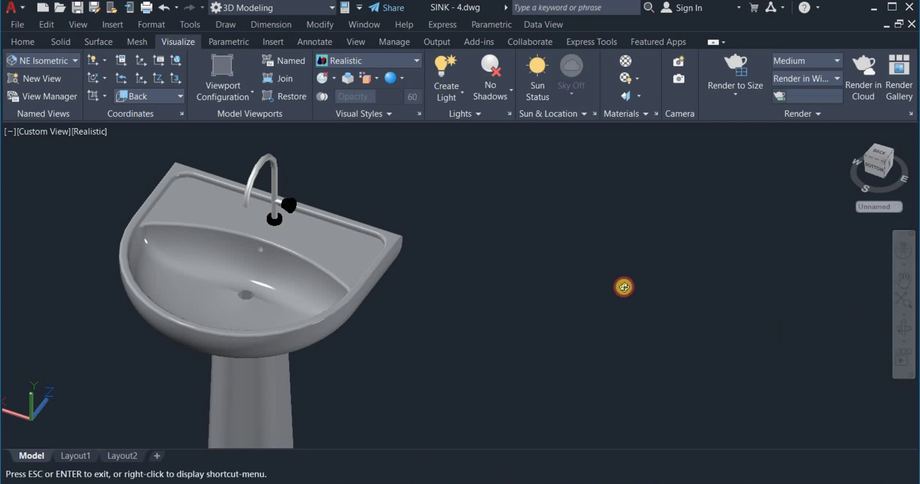
{"action": "left_click_drag", "start_coordinate": [622, 285], "coordinate": [654, 318]}
{"action": "middle_click_drag", "start_coordinate": [264, 290], "coordinate": [469, 321]}
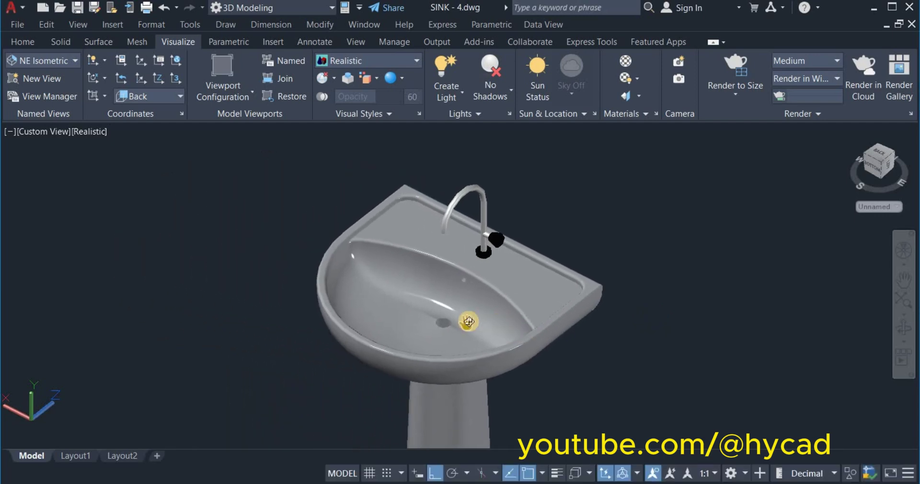
{"action": "scroll", "coordinate": [469, 321], "scroll_direction": "up", "scroll_amount": 2}
{"action": "scroll", "coordinate": [469, 322], "scroll_direction": "up", "scroll_amount": 1}
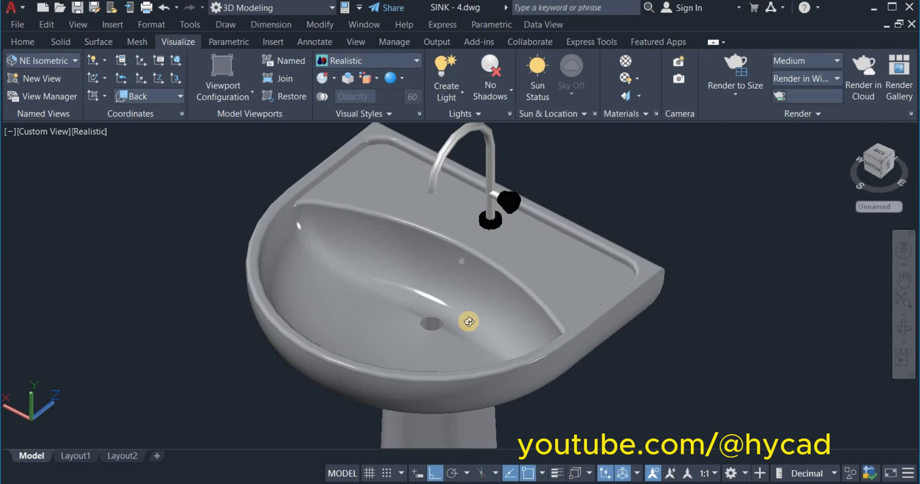
{"action": "scroll", "coordinate": [469, 322], "scroll_direction": "down", "scroll_amount": 4}
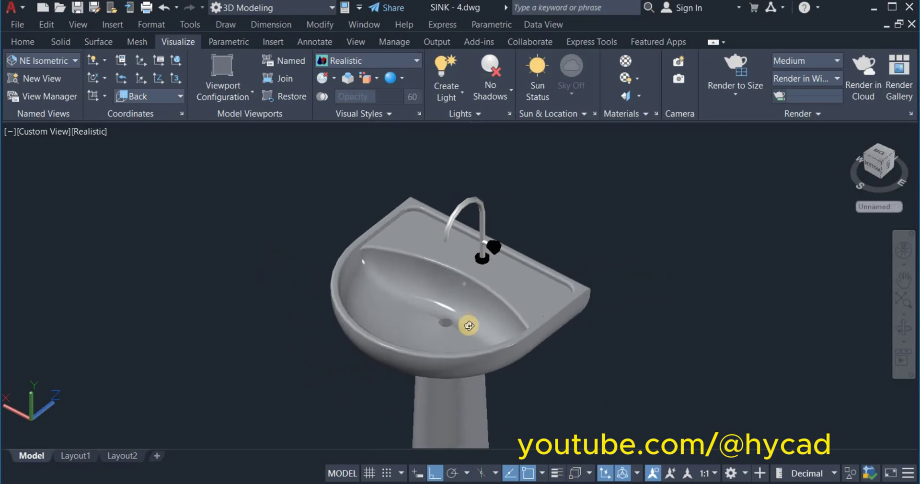
{"action": "middle_click_drag", "start_coordinate": [469, 326], "coordinate": [440, 263]}
{"action": "scroll", "coordinate": [440, 263], "scroll_direction": "down", "scroll_amount": 2}
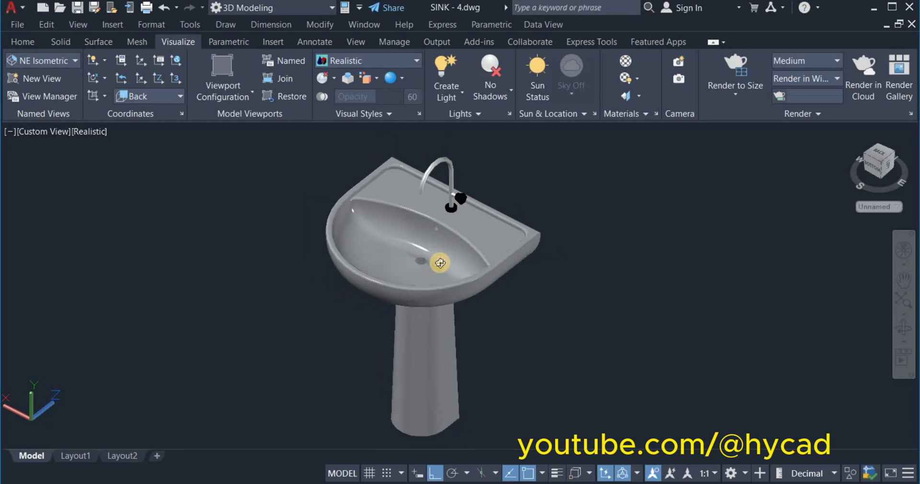
{"action": "middle_click_drag", "start_coordinate": [573, 314], "coordinate": [70, 320], "text": "shift"}
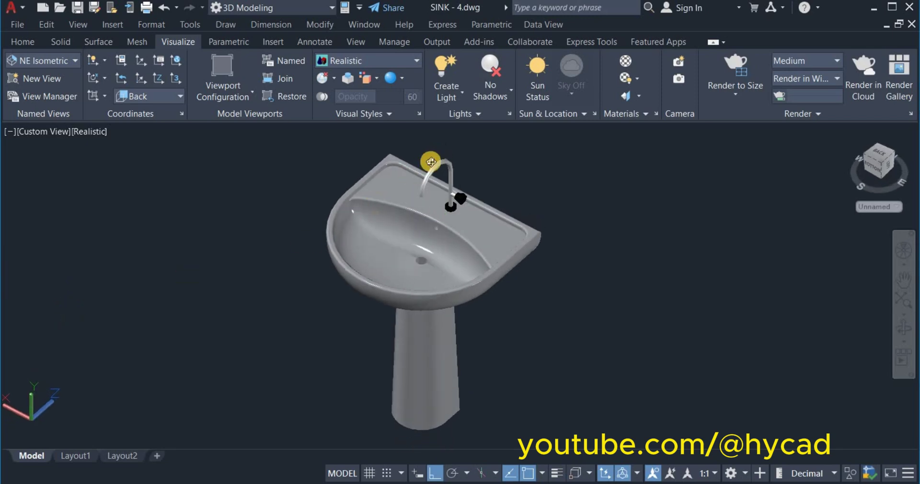
{"action": "scroll", "coordinate": [453, 161], "scroll_direction": "up", "scroll_amount": 1}
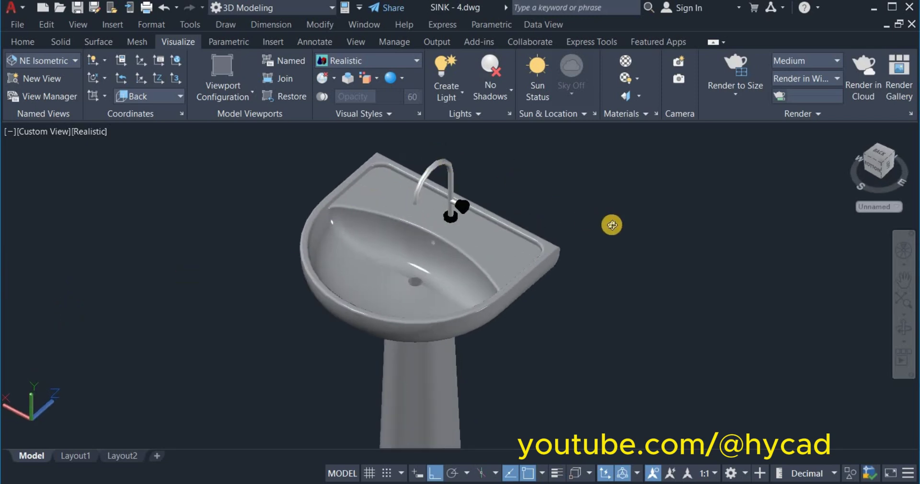
{"action": "right_click", "coordinate": [612, 224]}
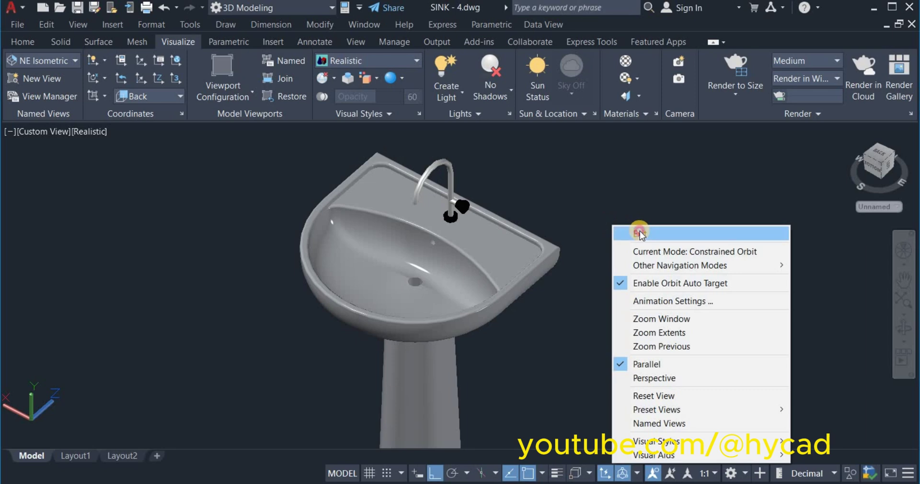
{"action": "left_click", "coordinate": [641, 238]}
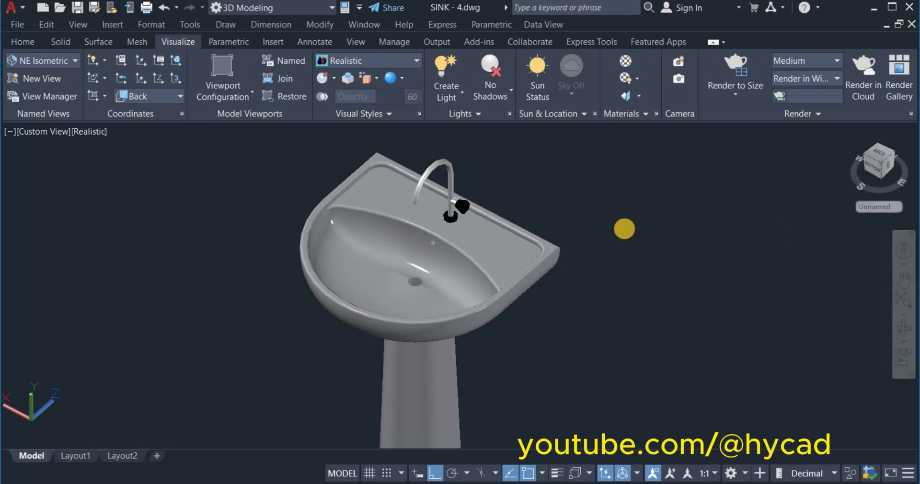